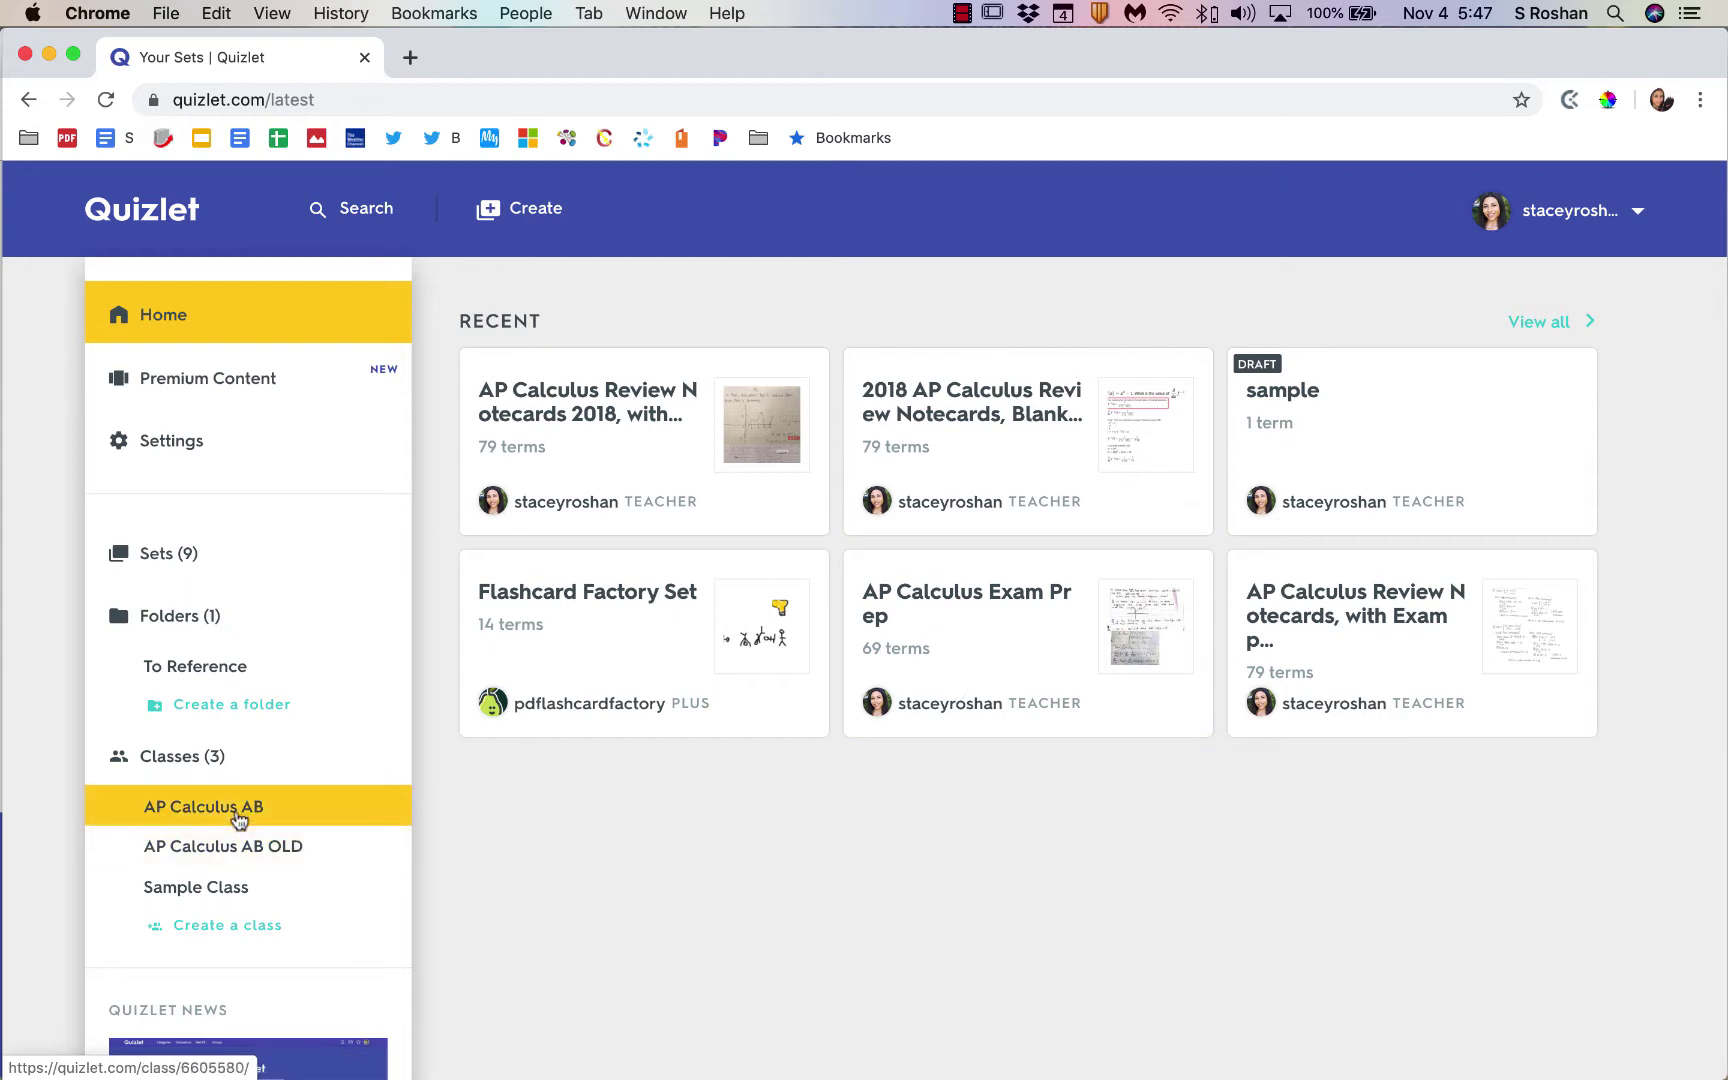
Step: Open the AP Calculus AB class page from the Classes sidebar
left_click(239, 818)
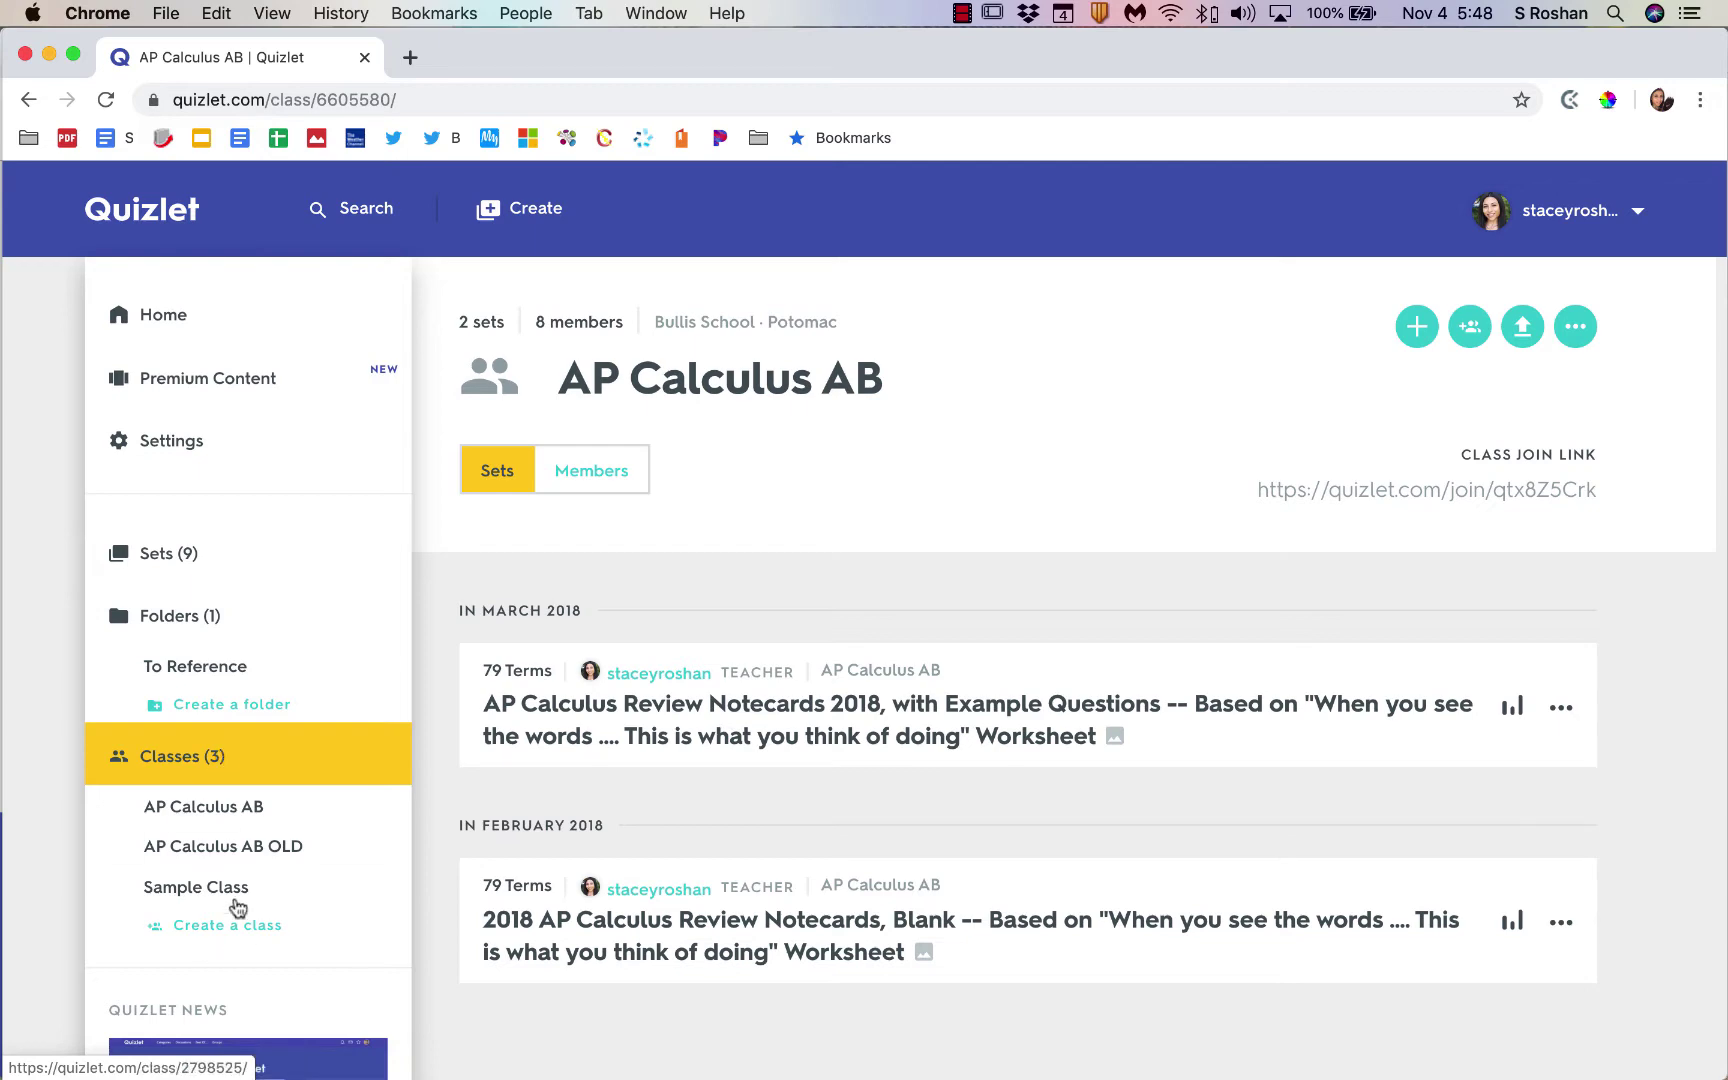
Step: Create a class named 'Test class' and select its class join link
left_click(239, 927)
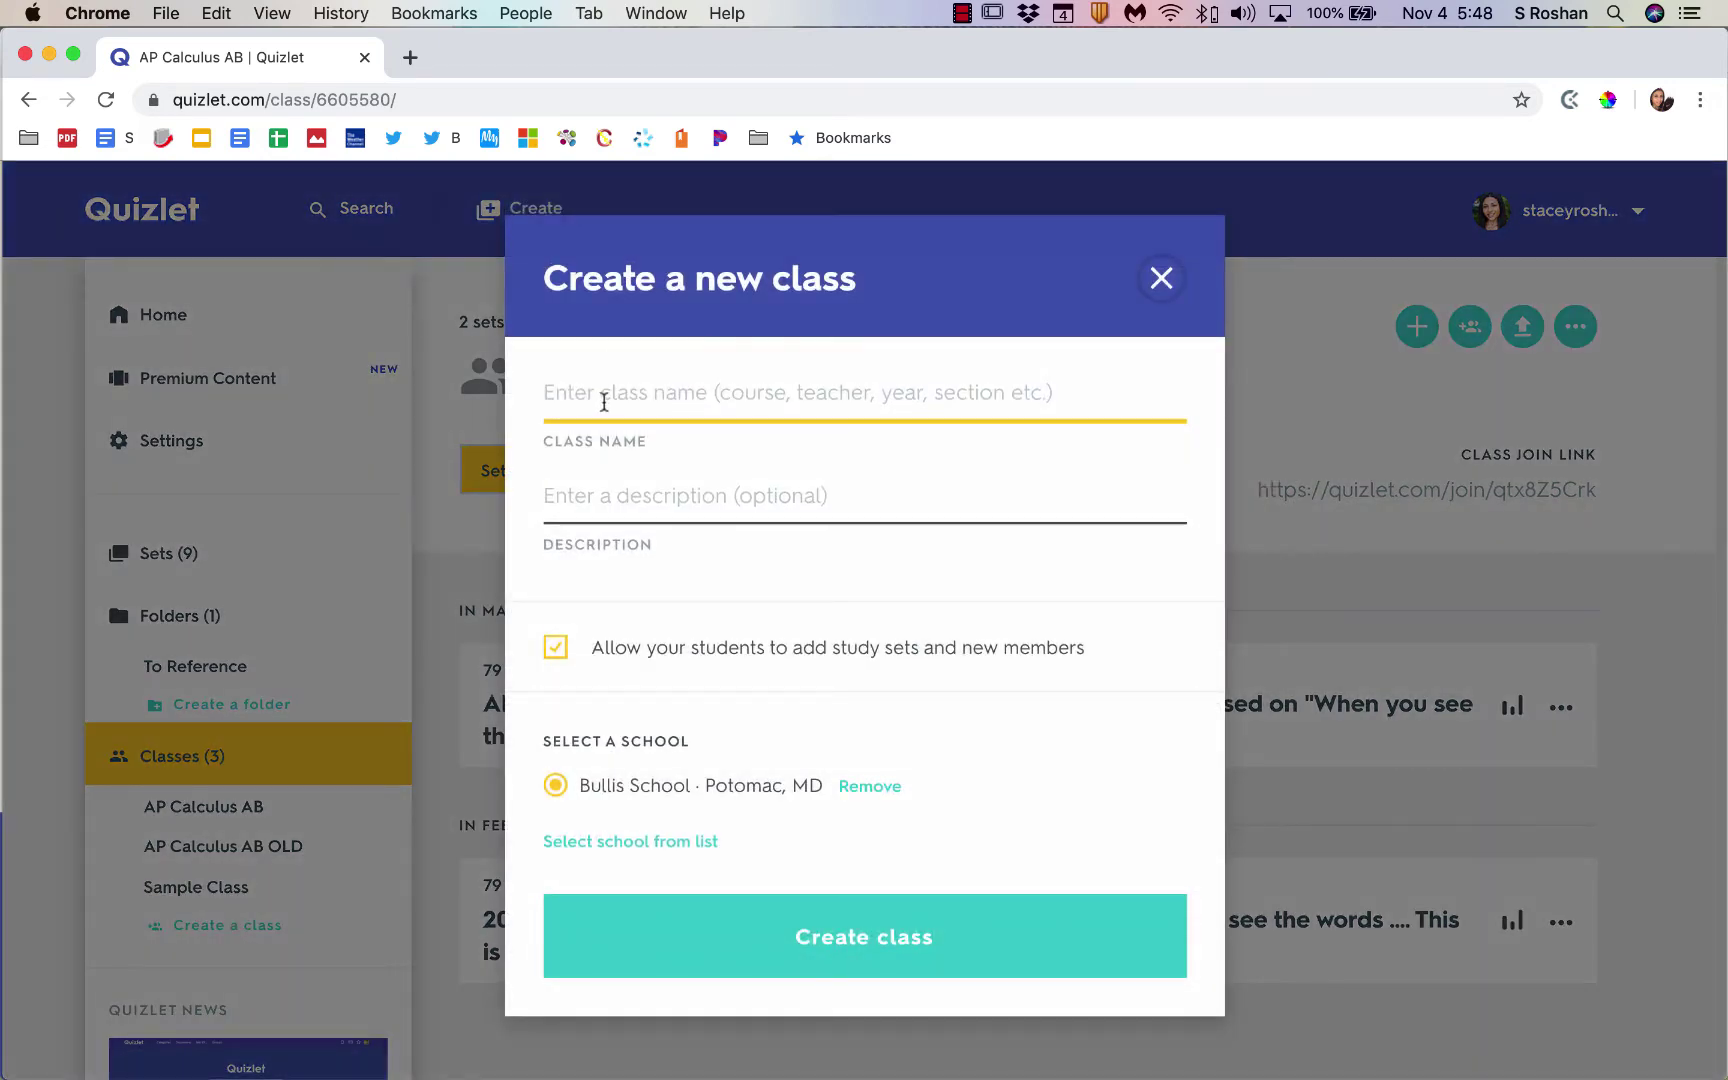
type("Test class")
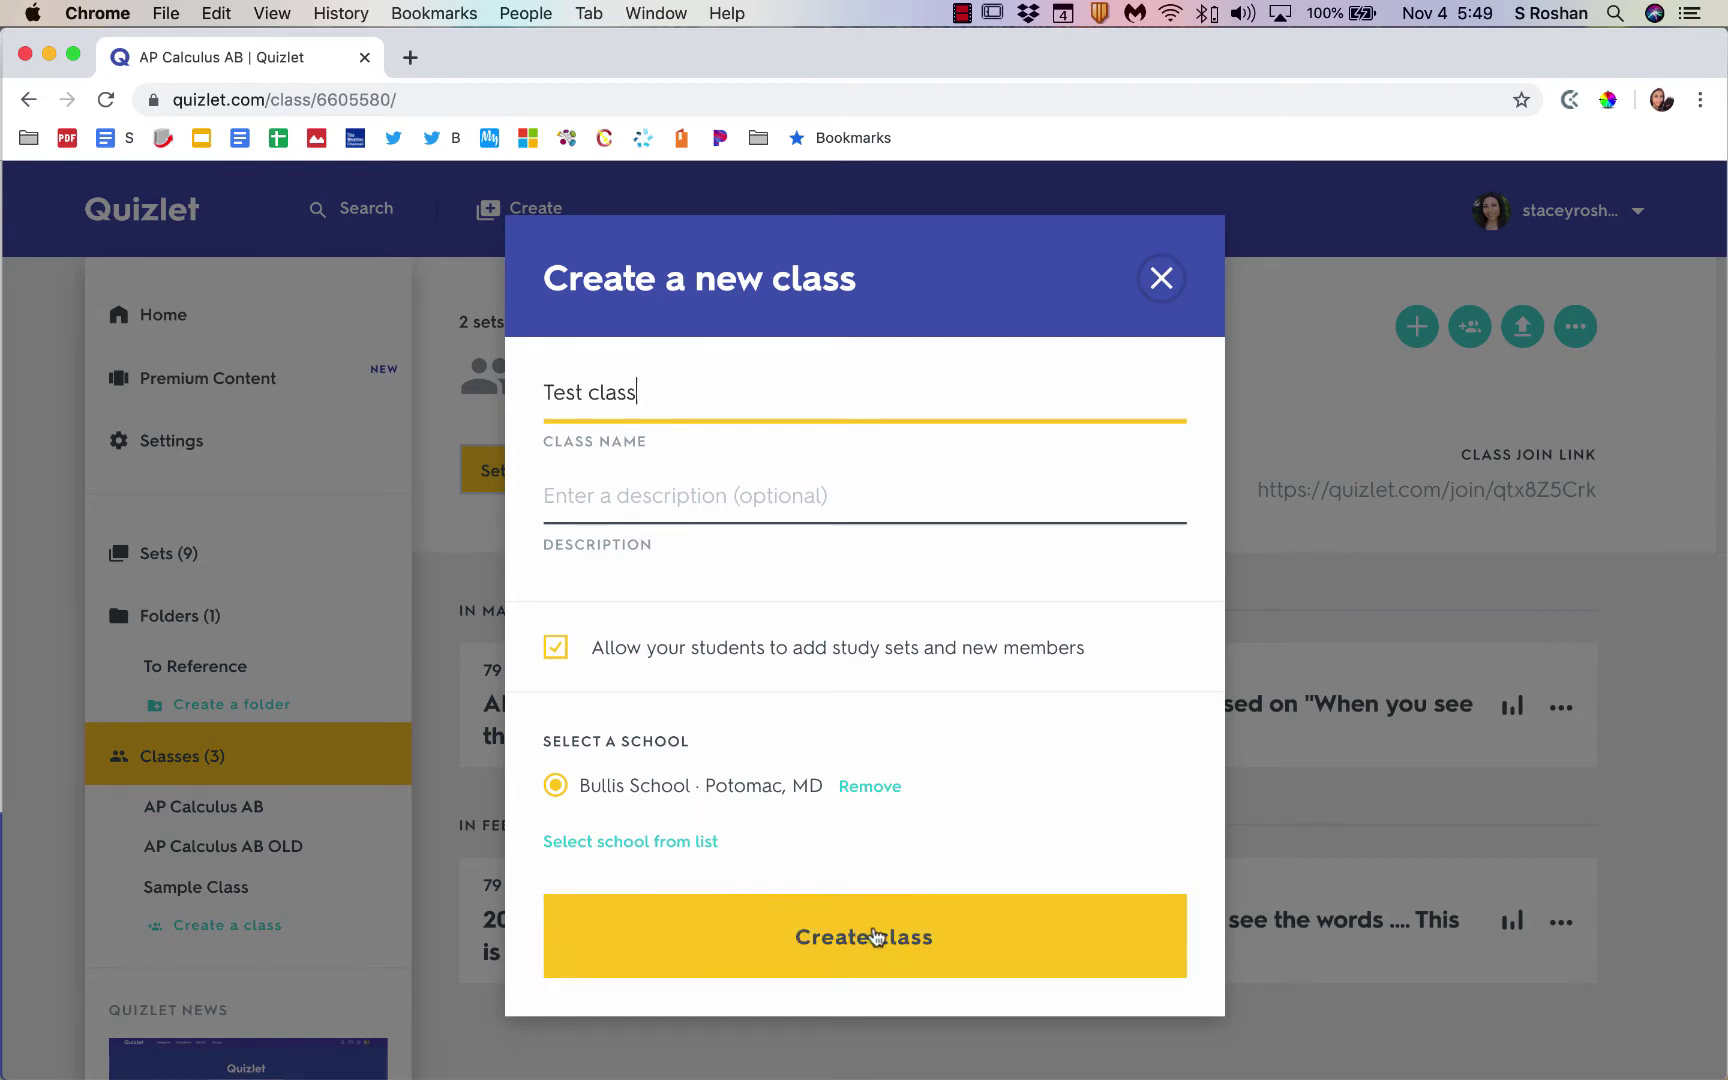
left_click(873, 937)
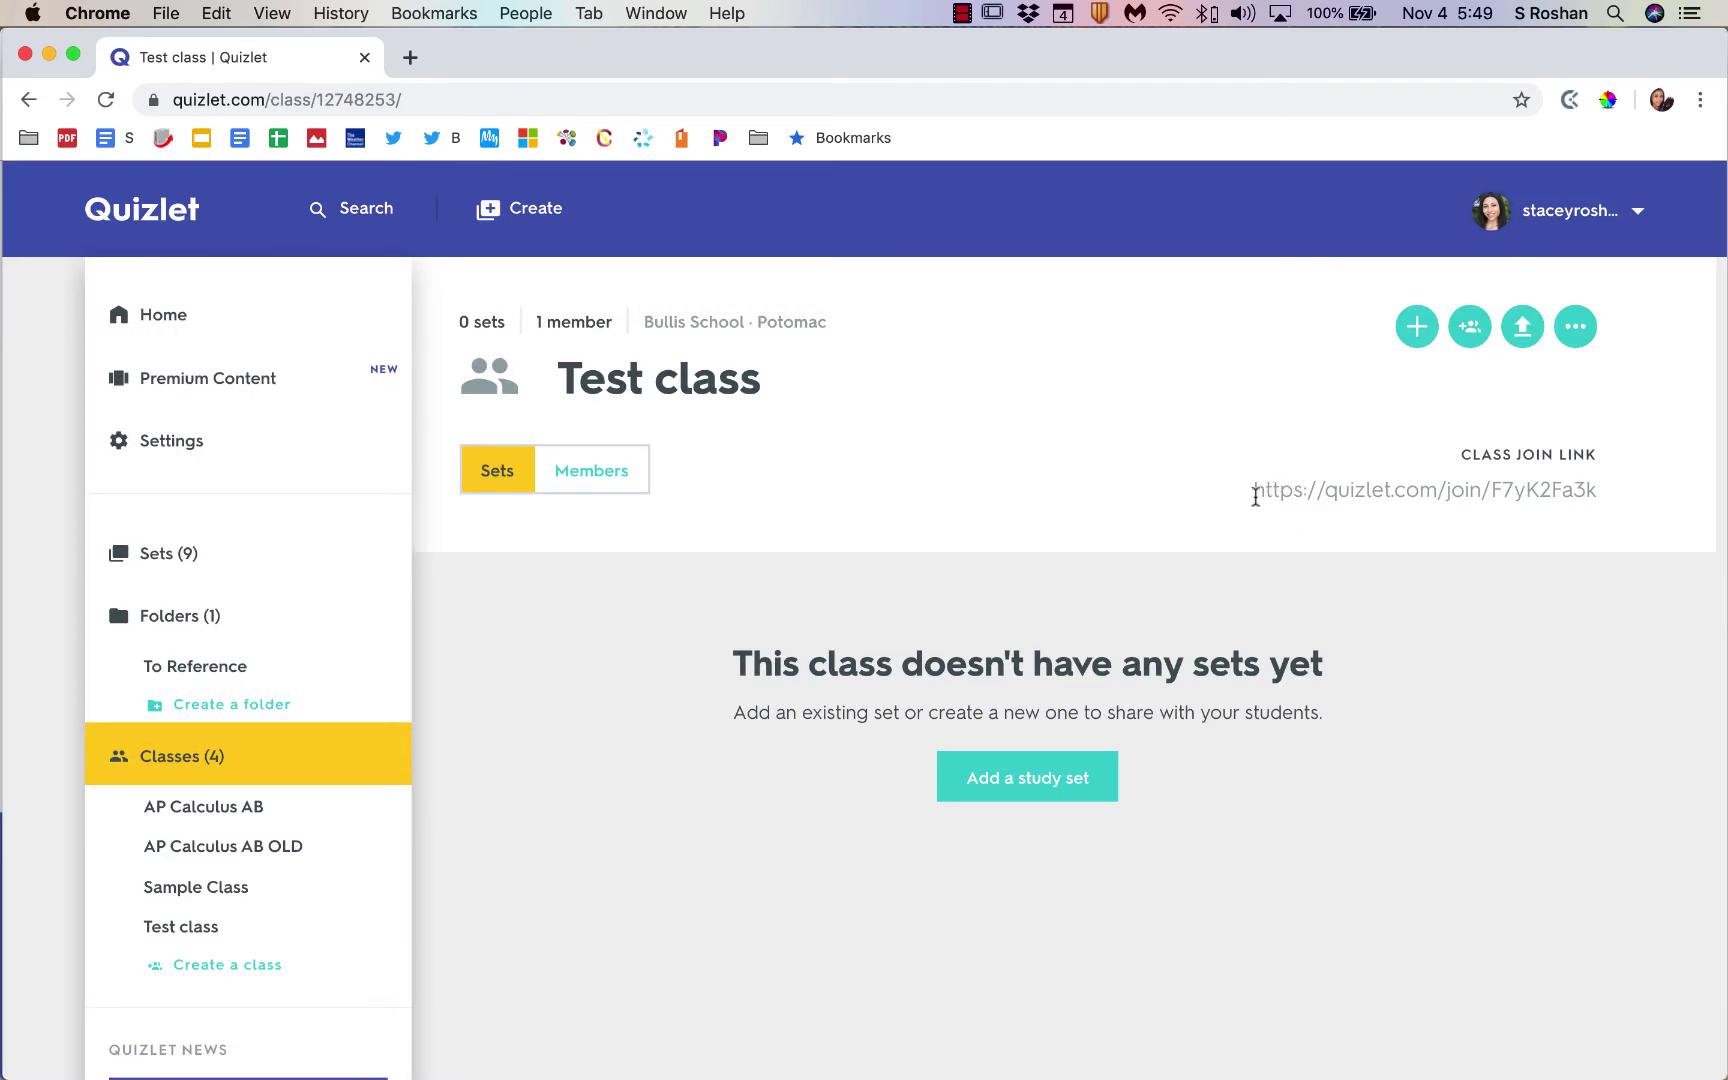
left_click_drag(1255, 497, 1600, 487)
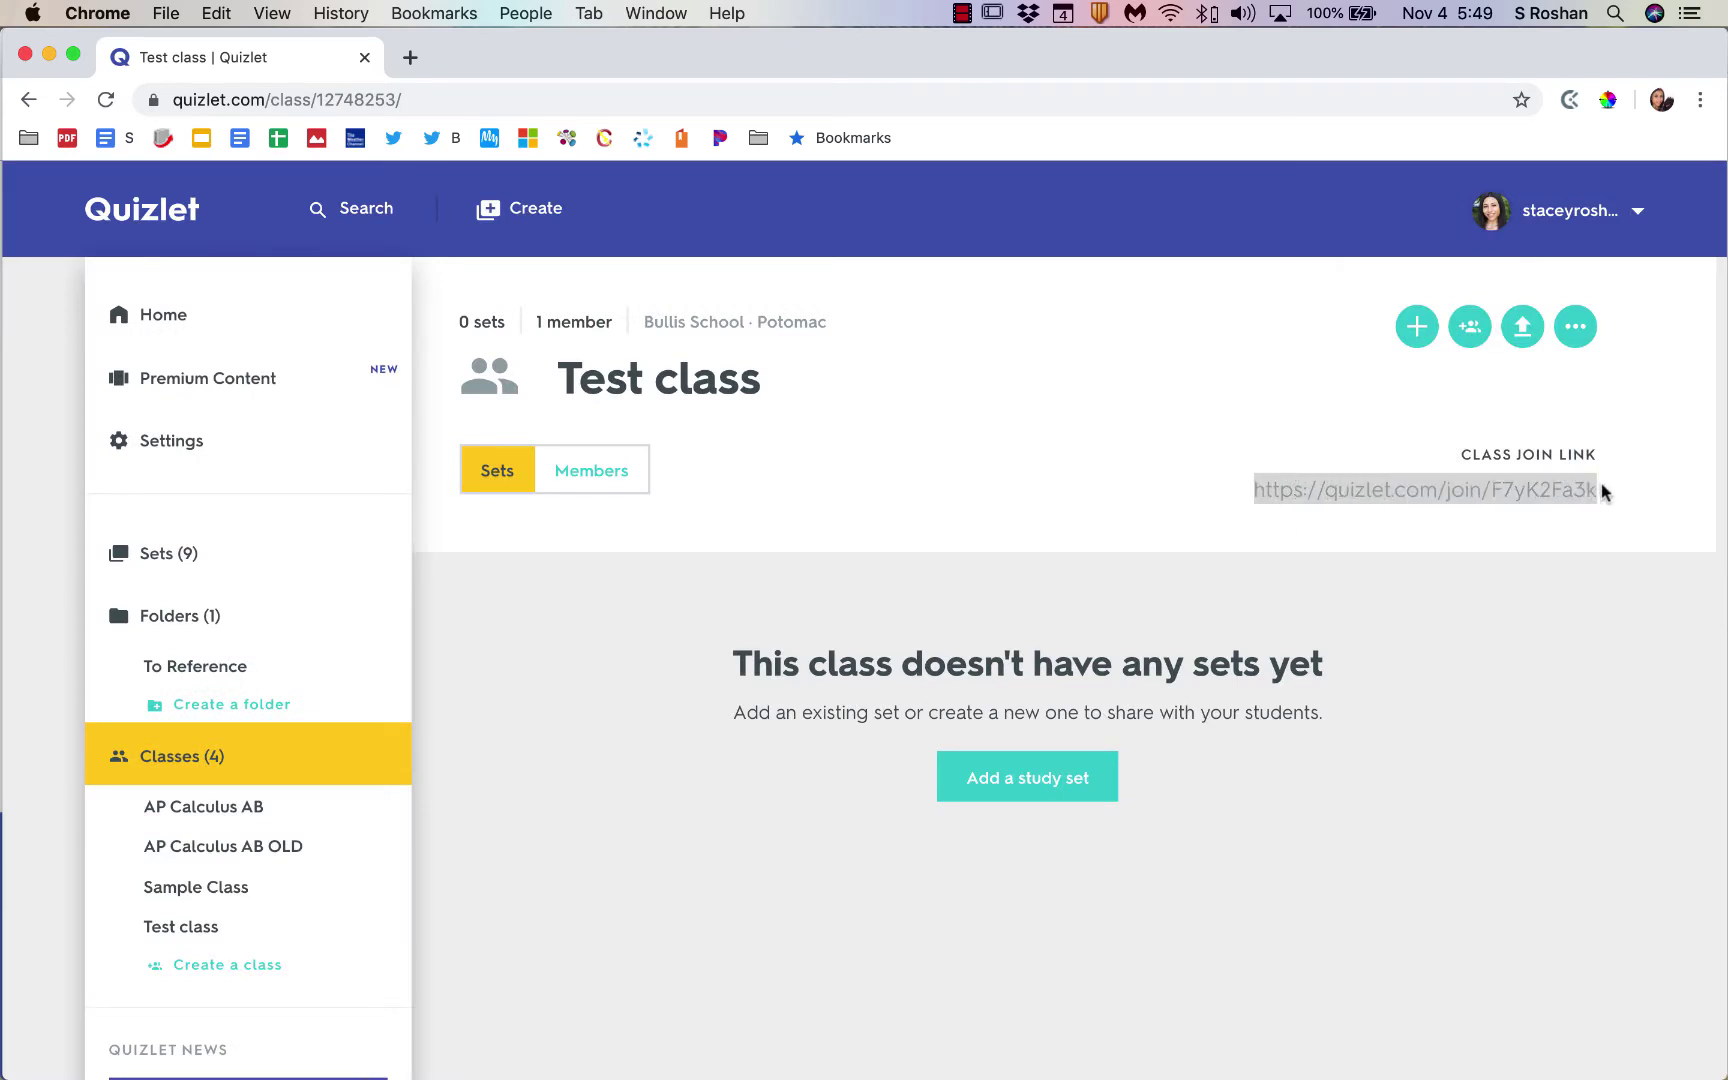
left_click(1567, 537)
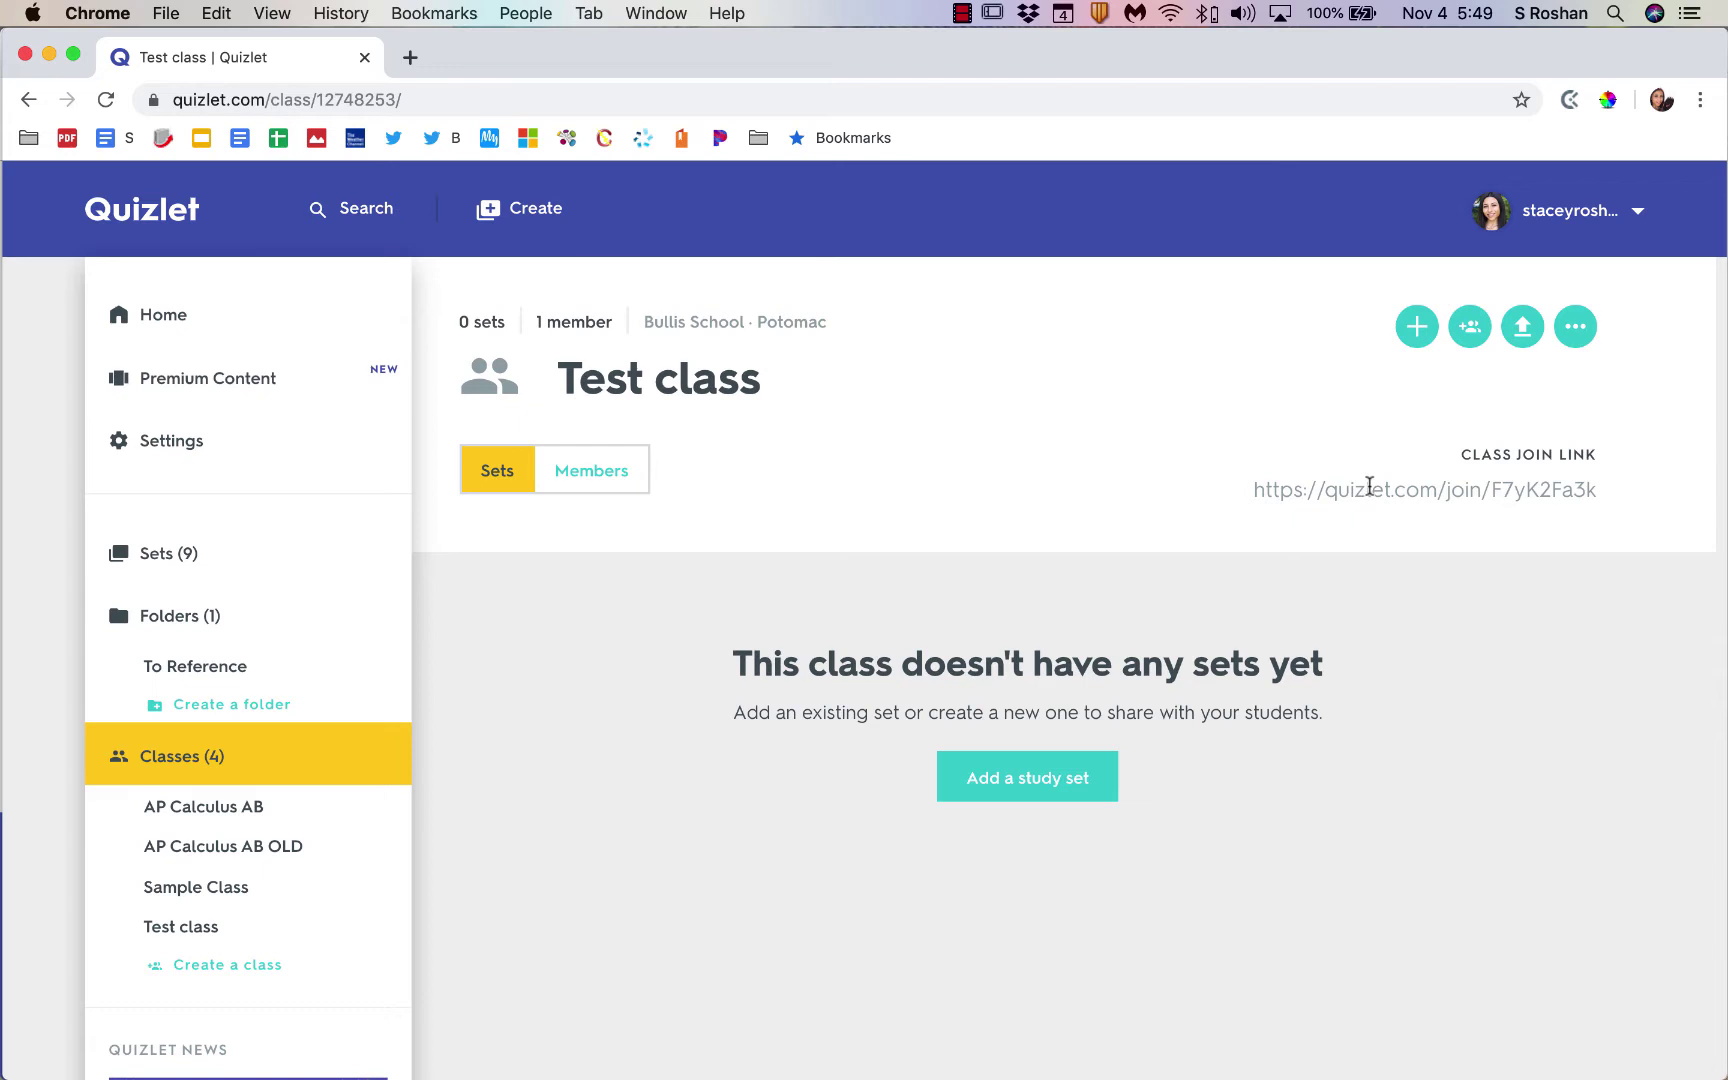
left_click(250, 808)
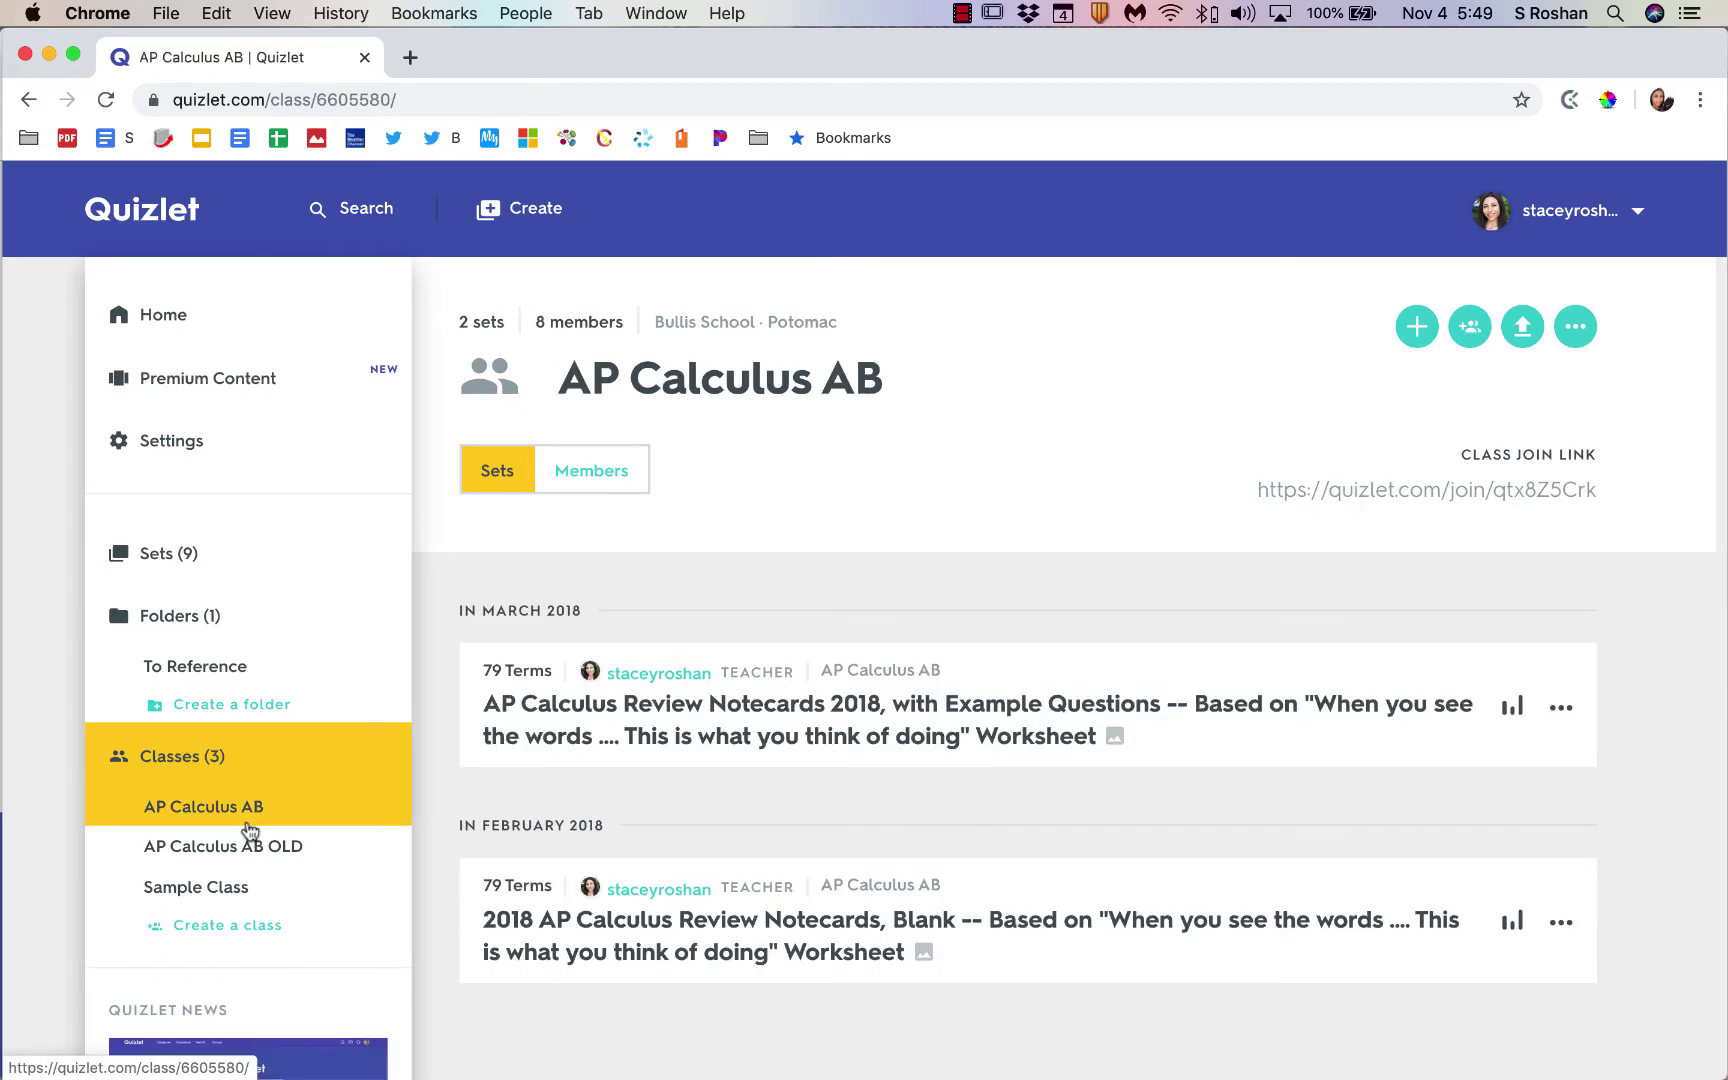
left_click(600, 488)
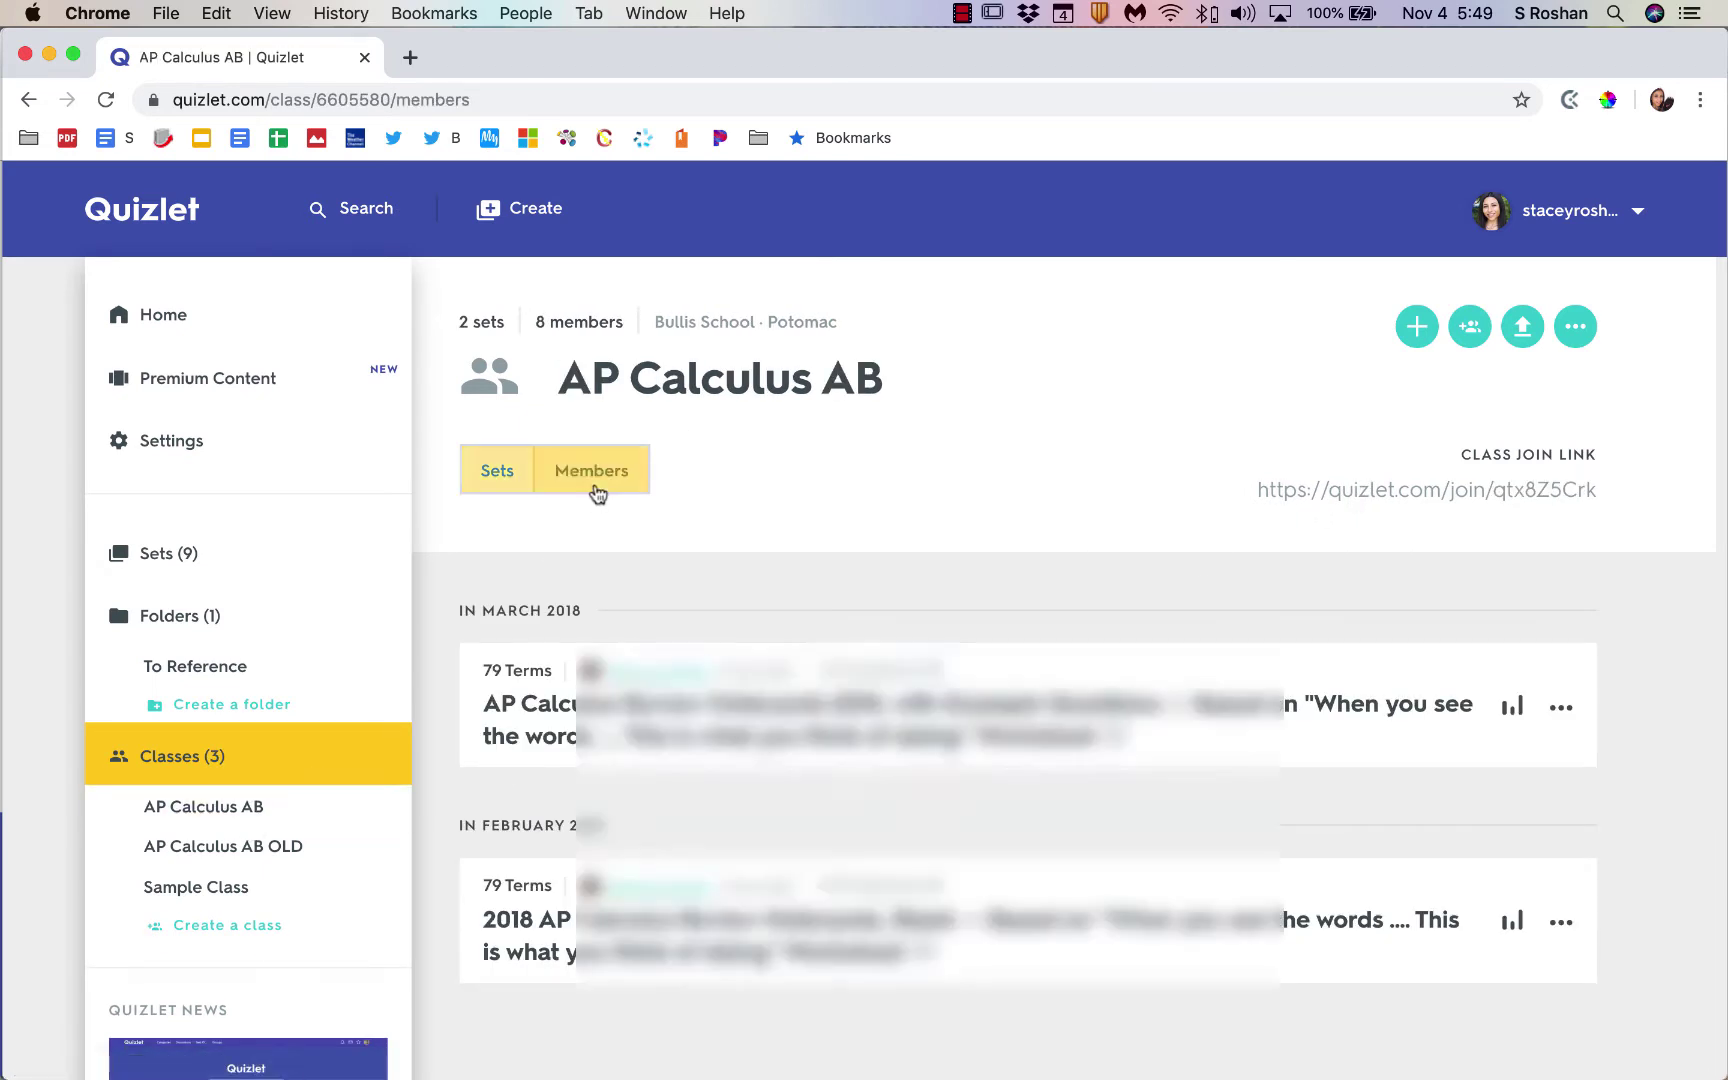
scroll(763, 712, "down", 3)
scroll(760, 706, "up", 3)
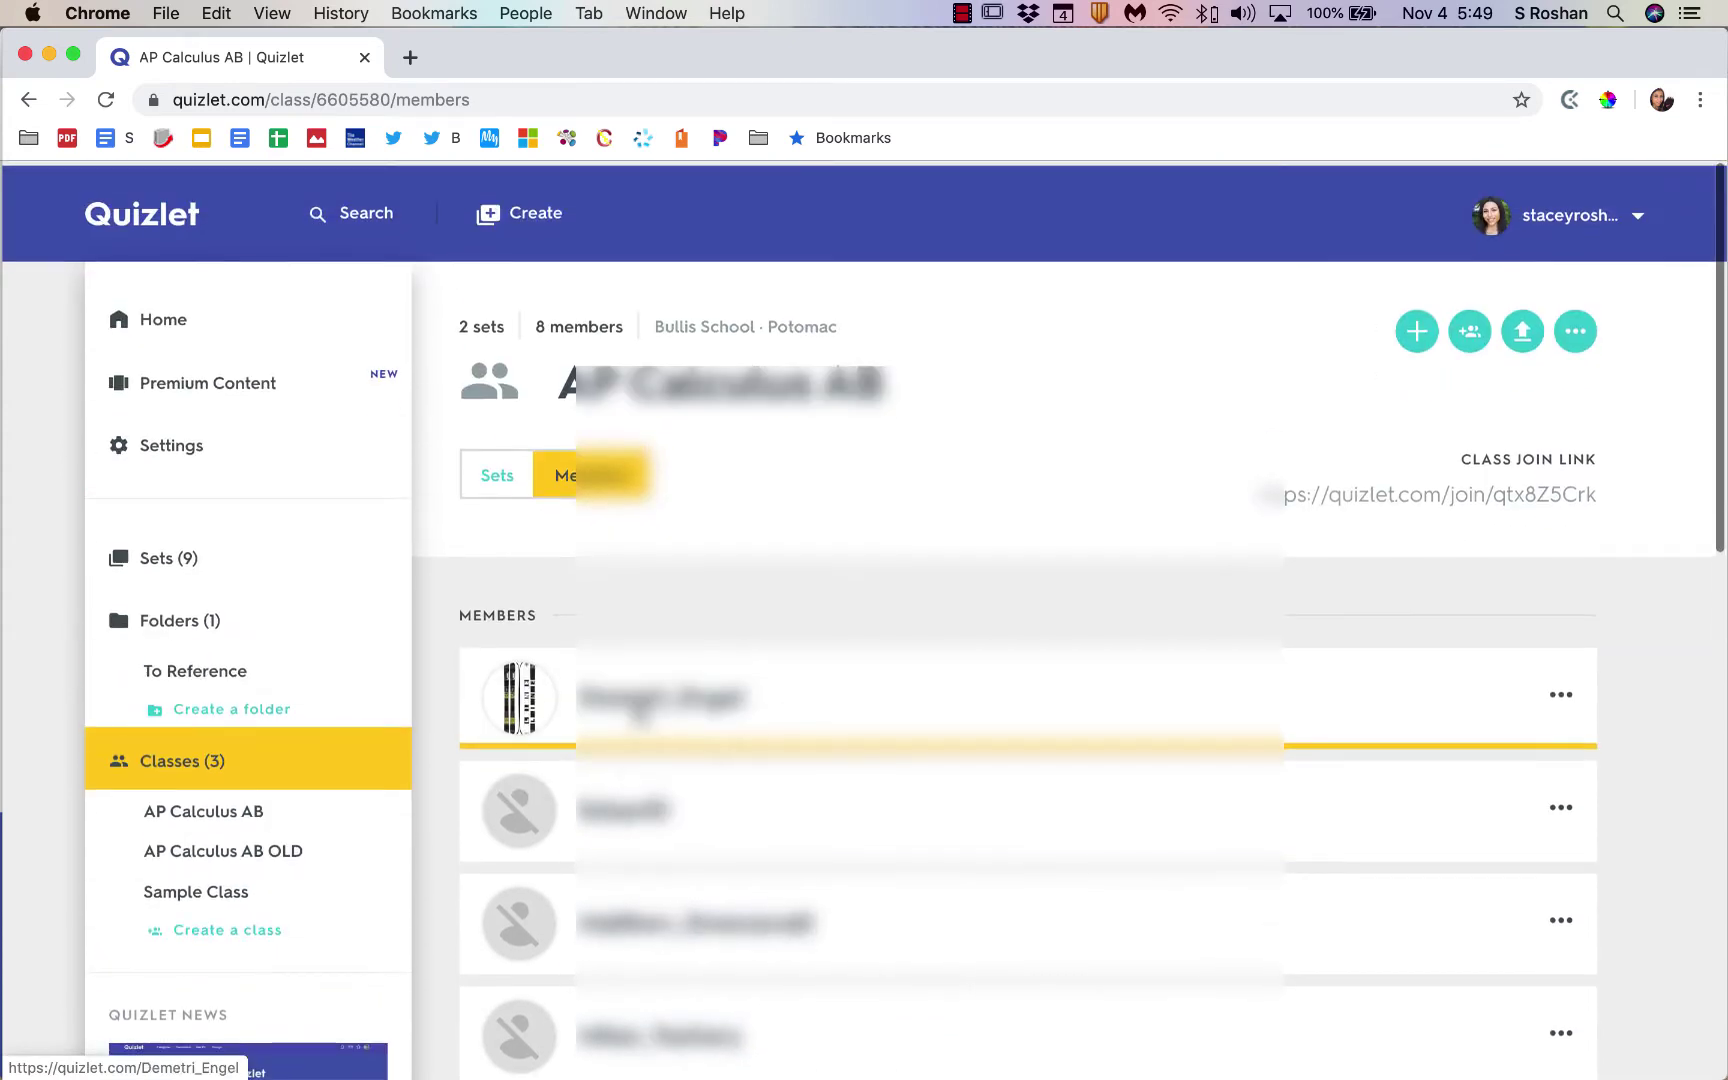
left_click(638, 710)
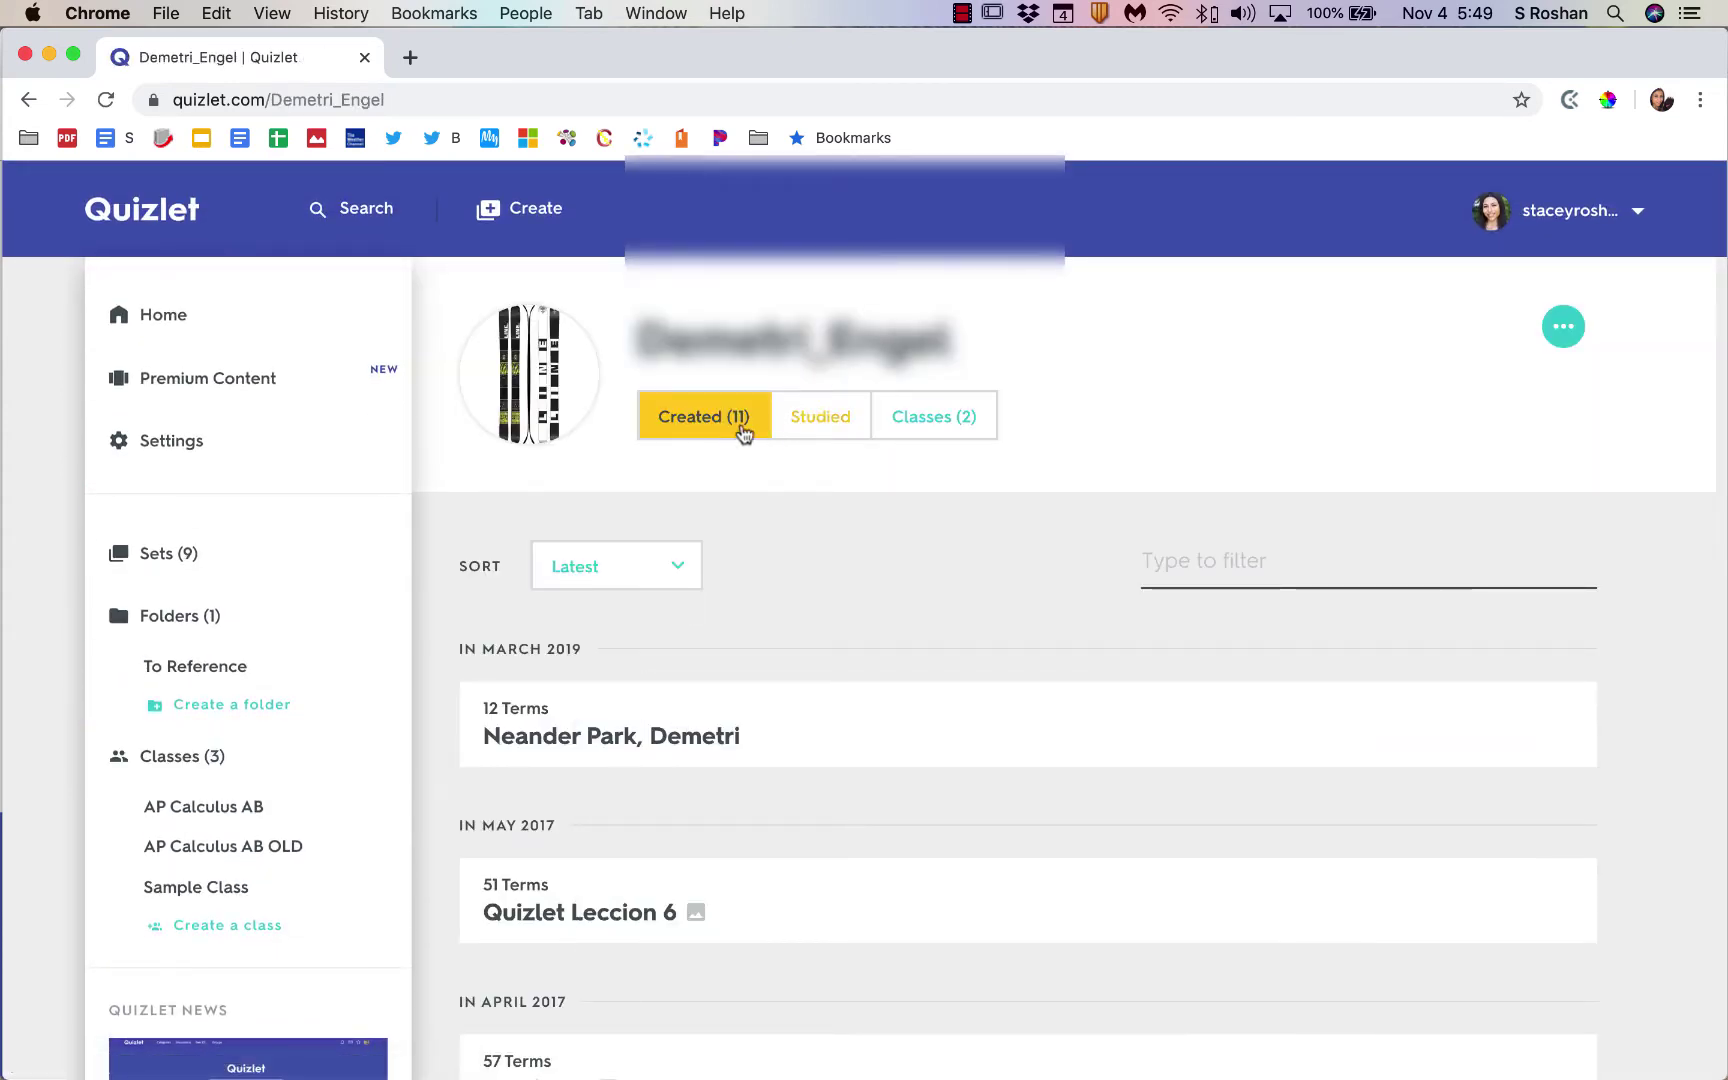
scroll(763, 650, "down", 3)
scroll(762, 640, "up", 3)
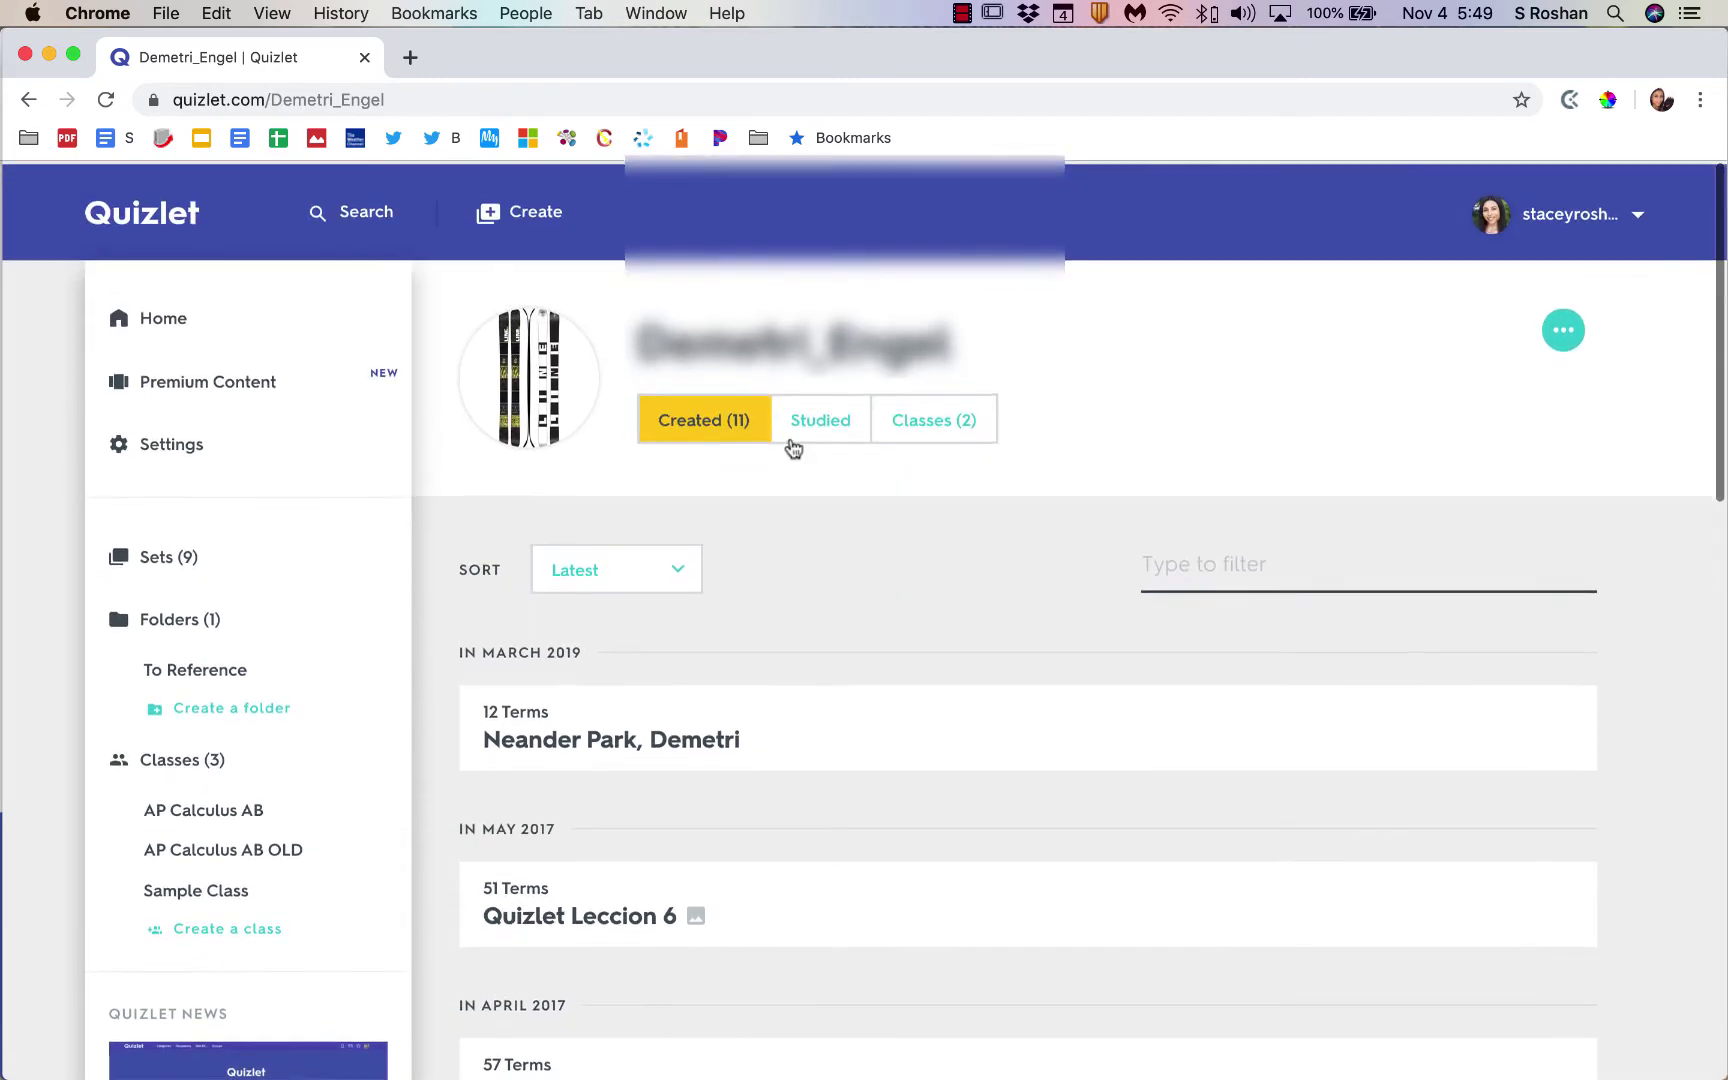
left_click(810, 424)
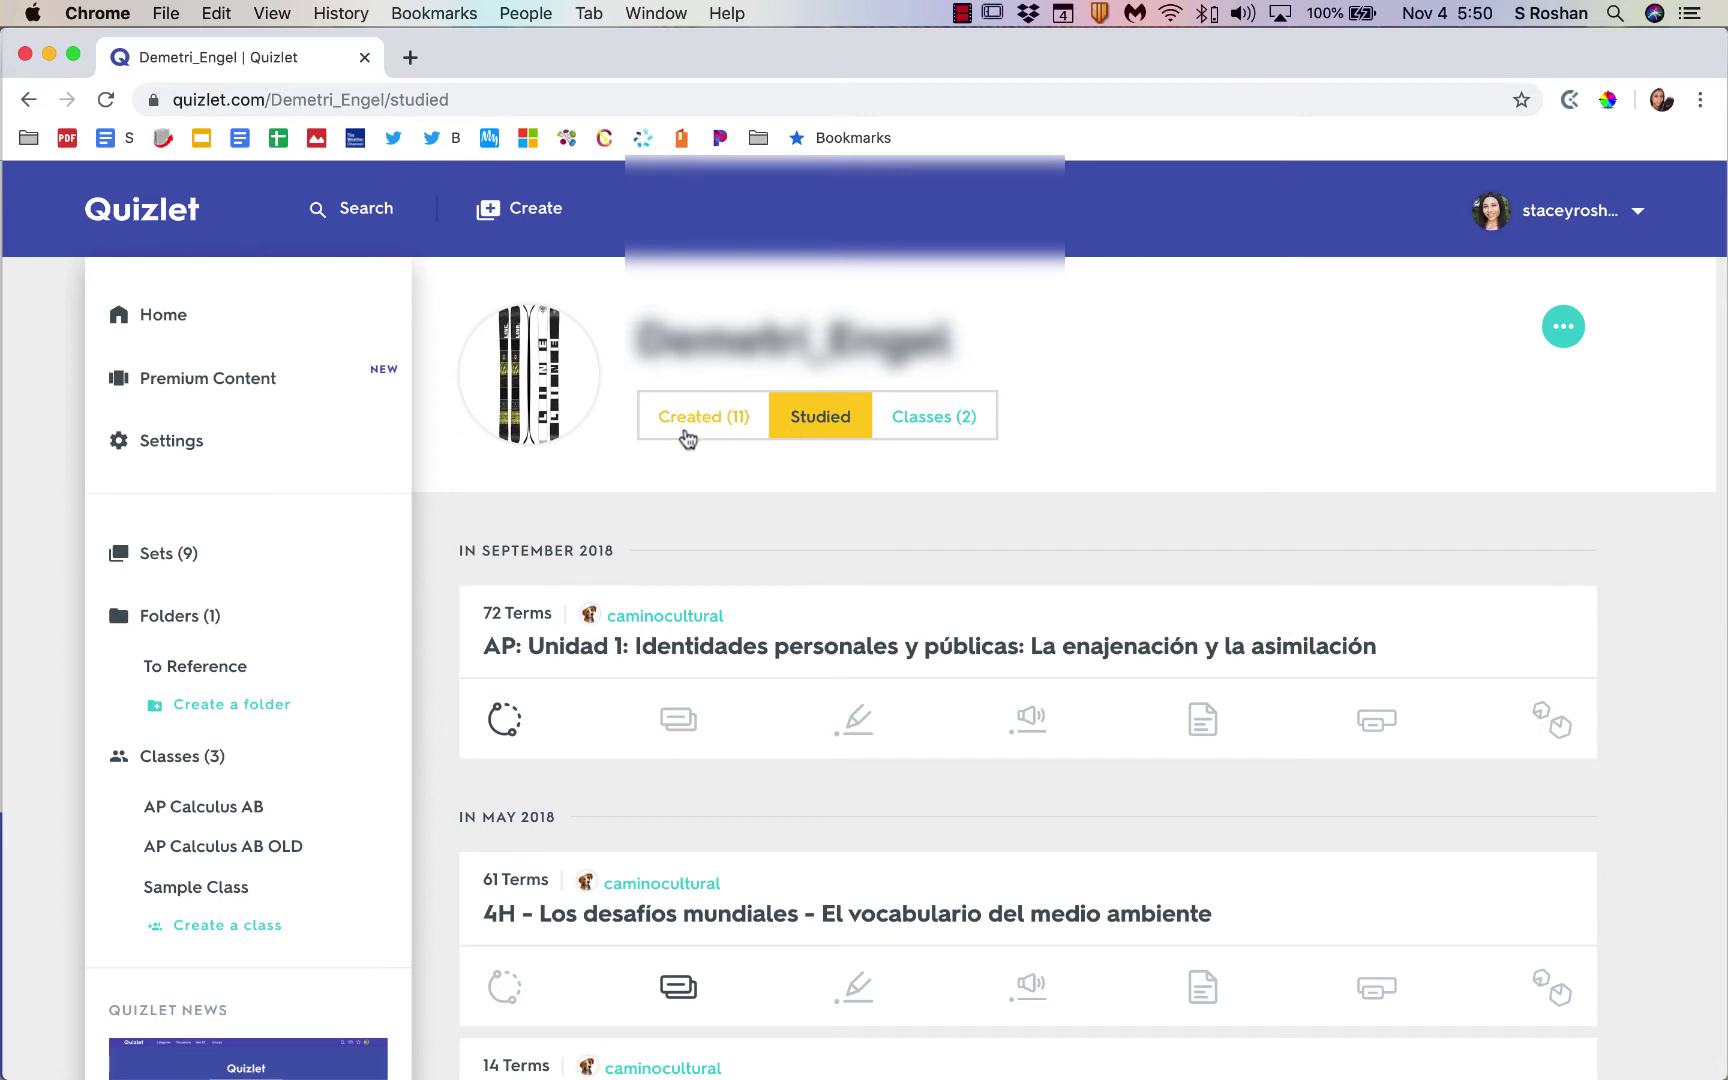
left_click(688, 437)
scroll(805, 615, "down", 2)
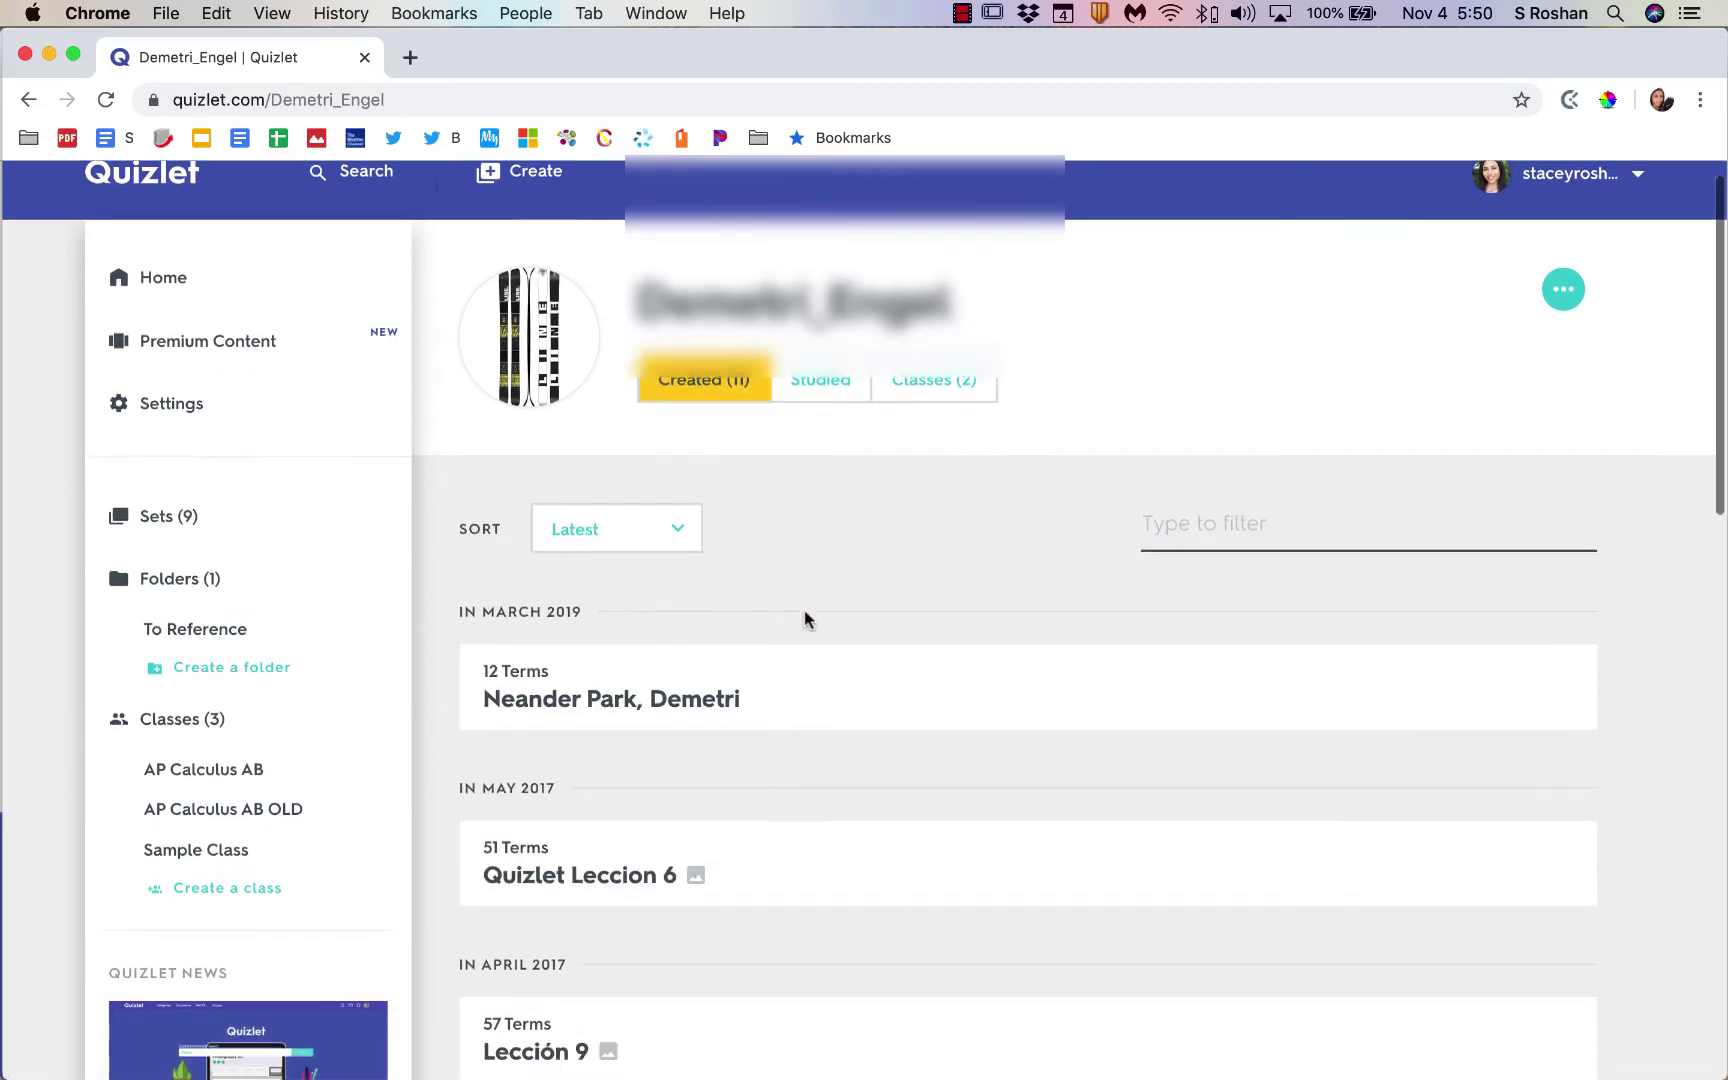
left_click(815, 415)
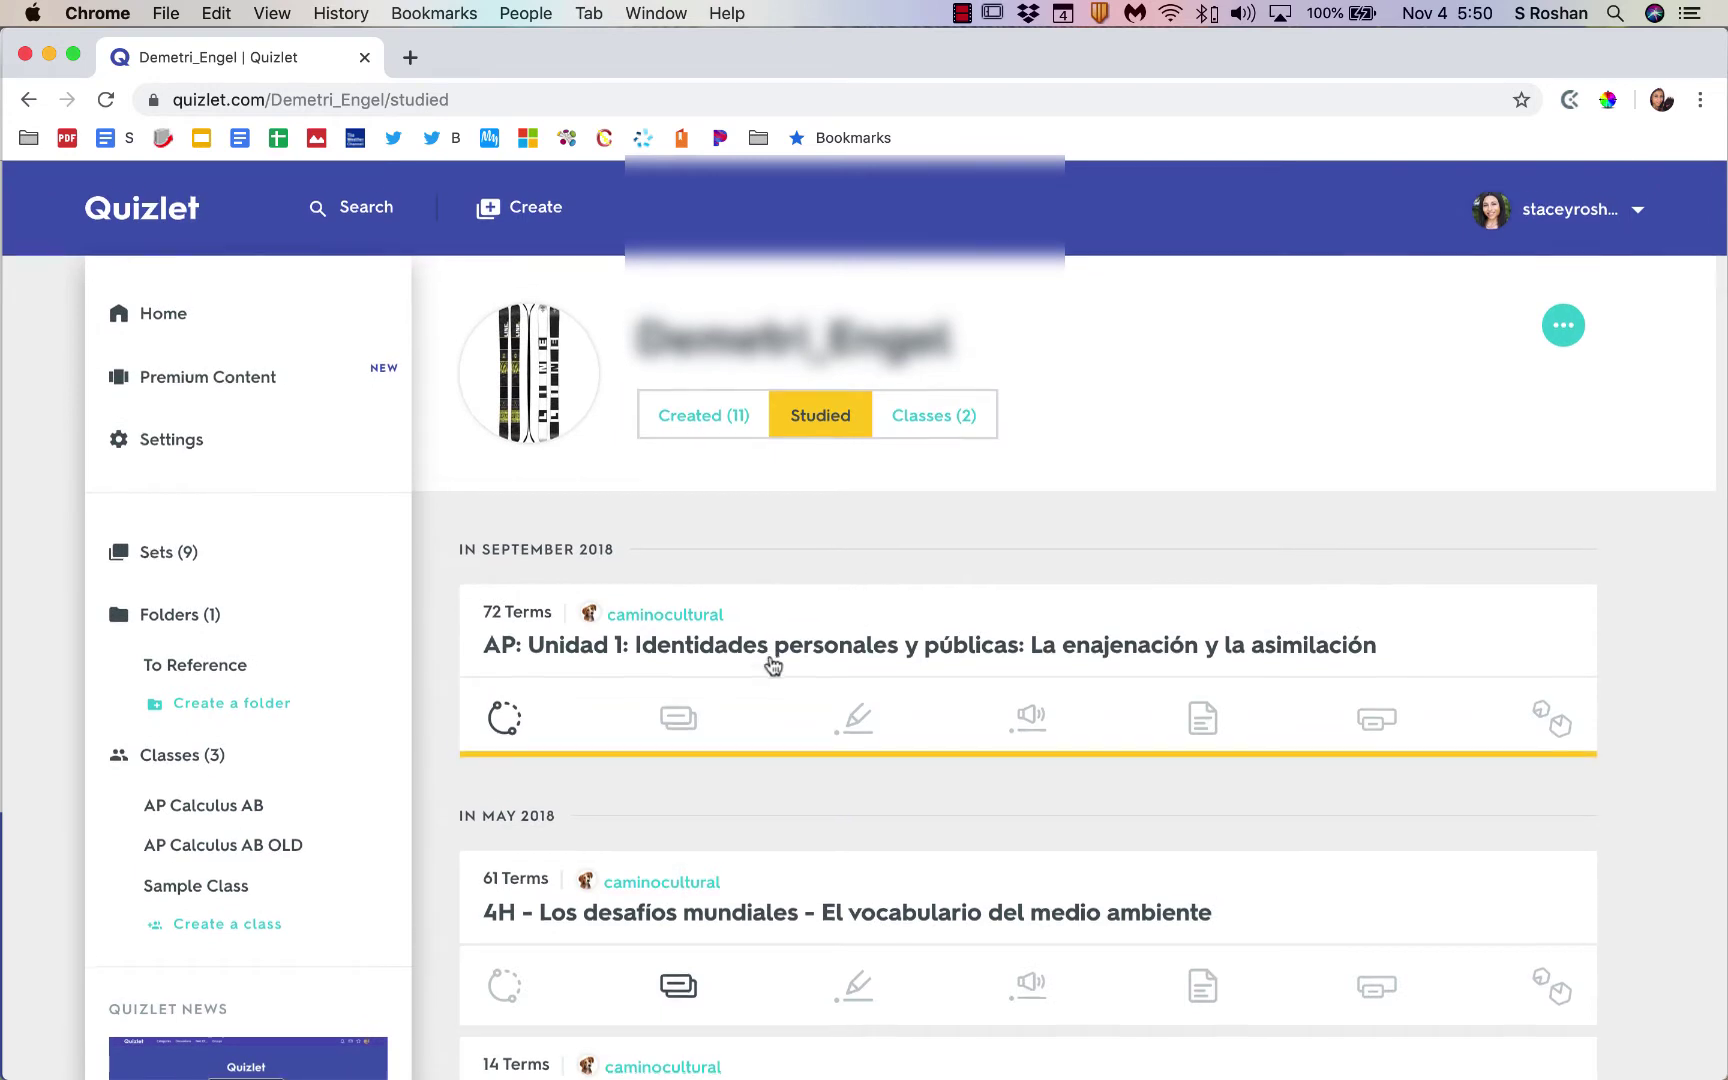
scroll(773, 665, "down", 1)
mouse_move(513, 690)
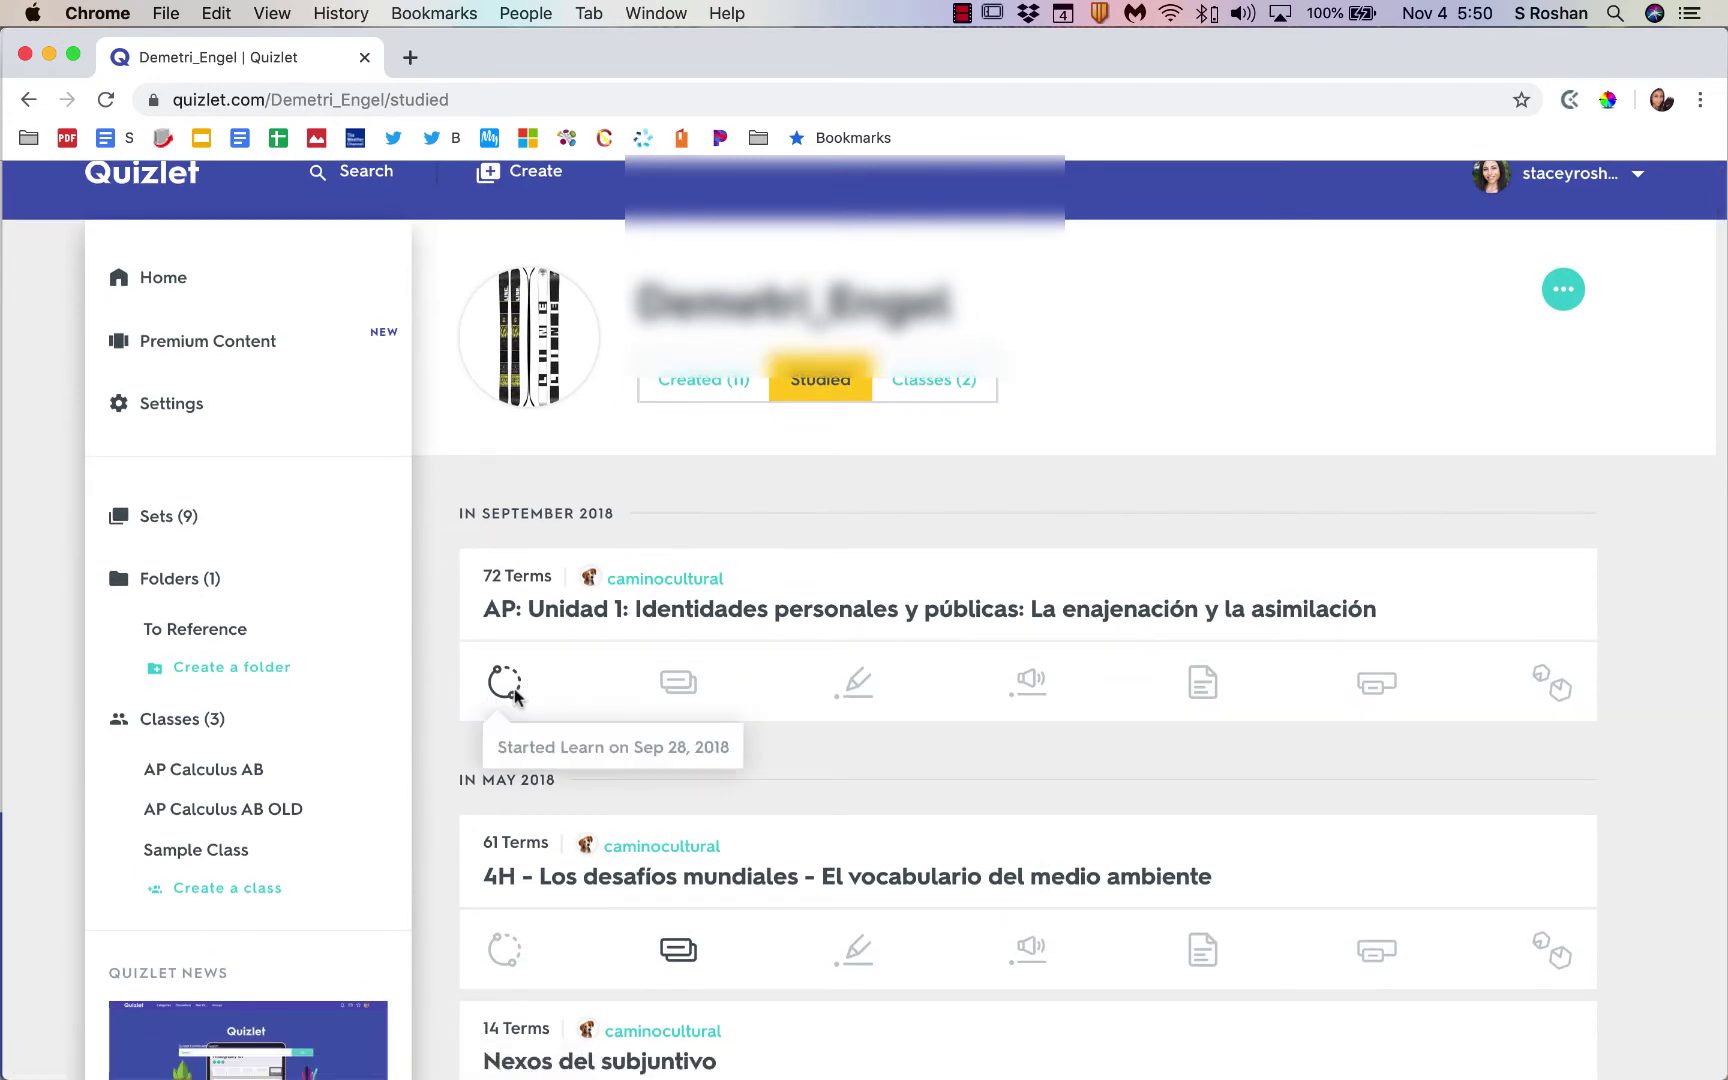
scroll(511, 695, "down", 2)
mouse_move(688, 895)
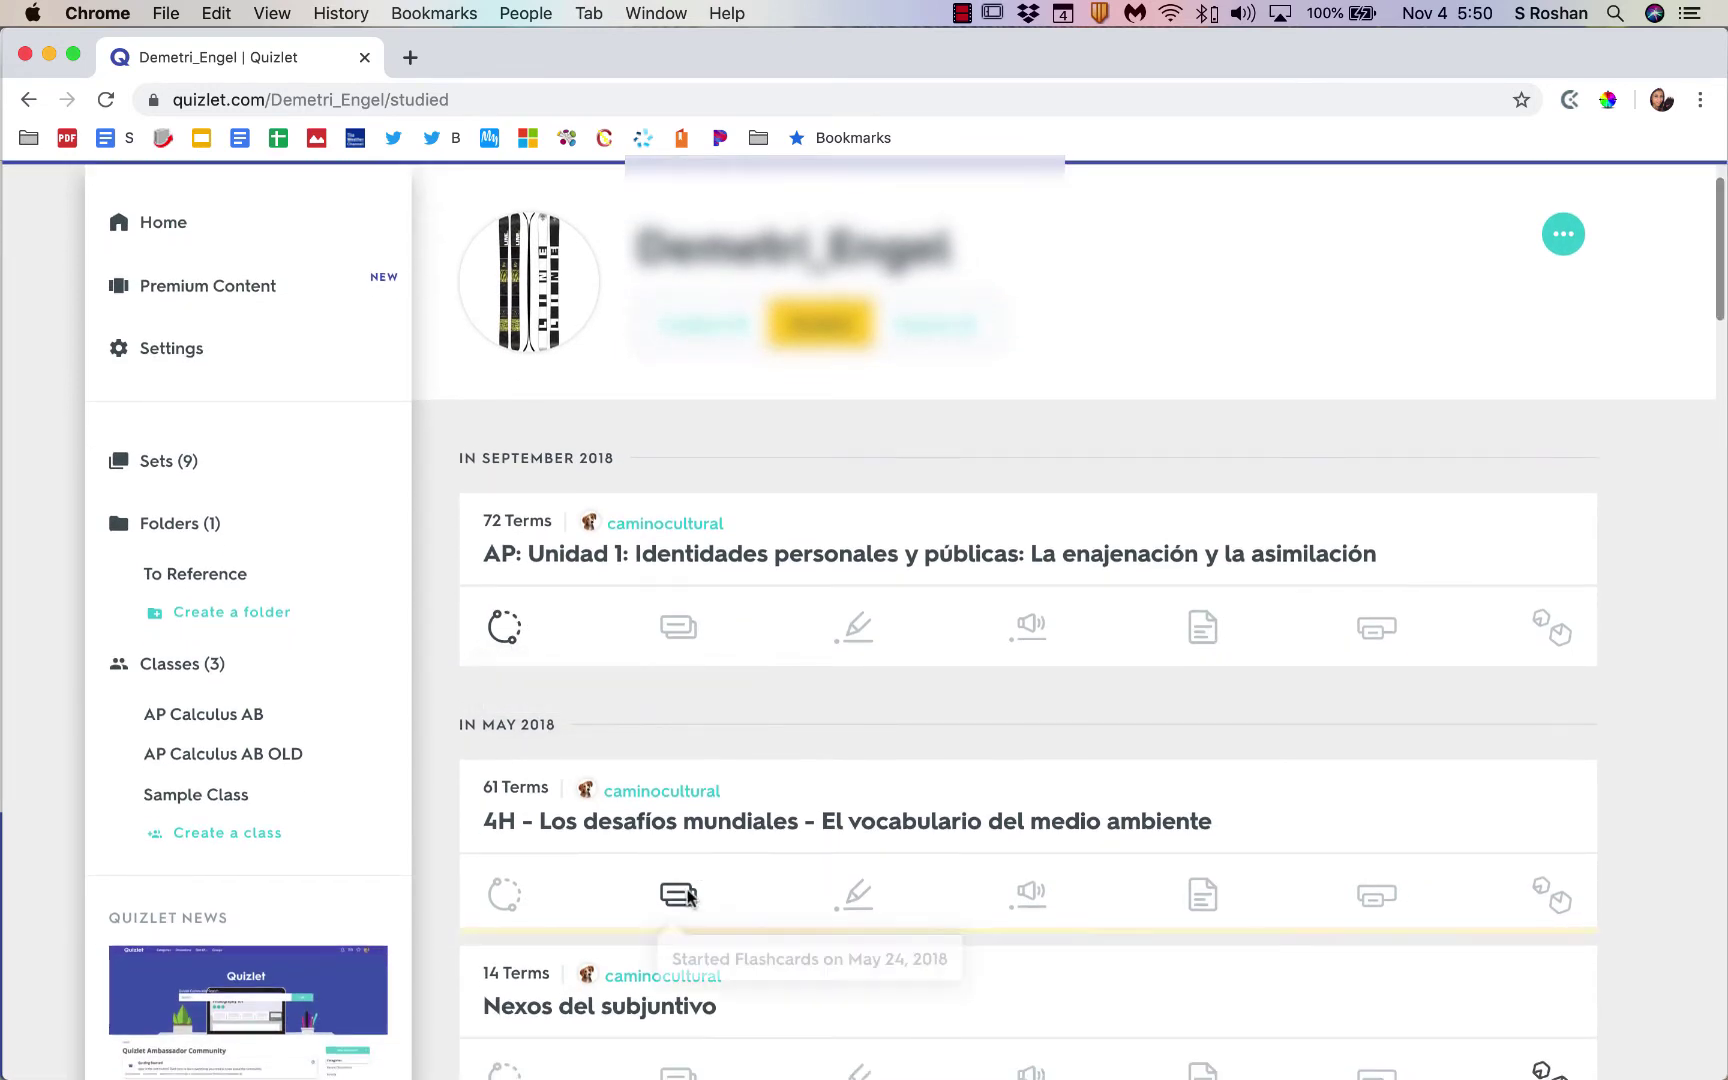
scroll(688, 895, "down", 5)
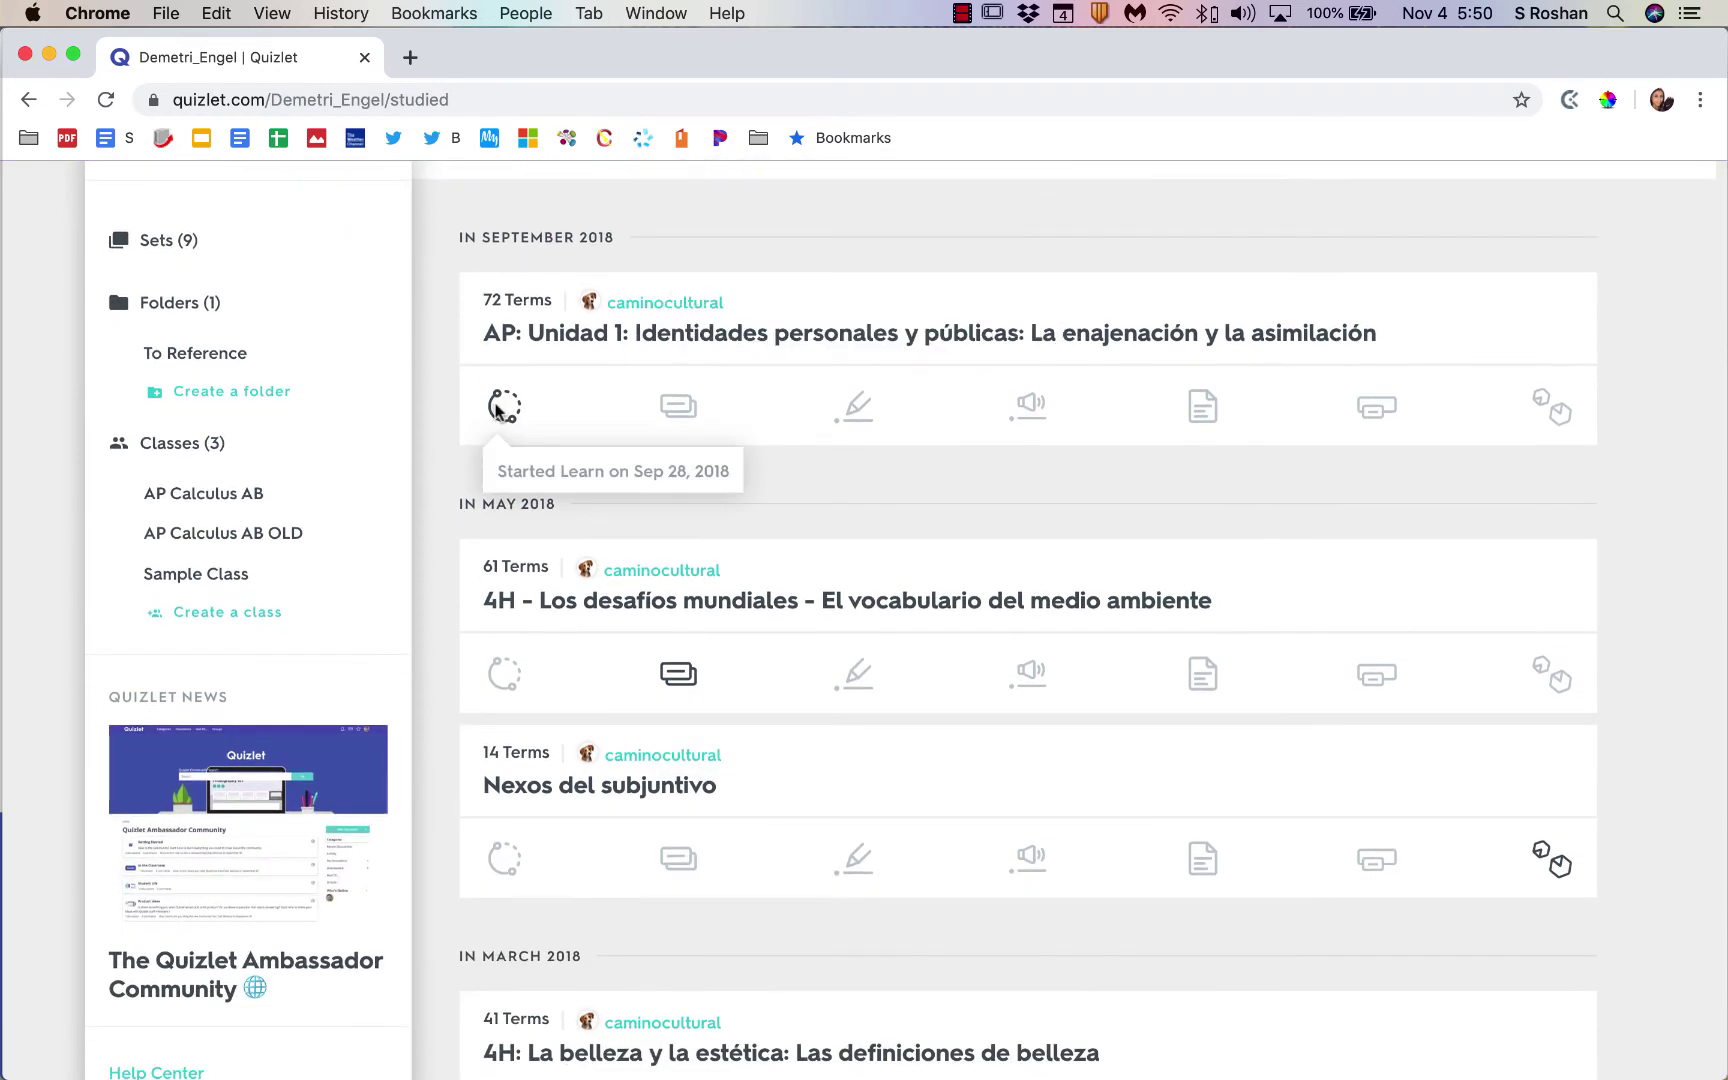
mouse_move(678, 415)
mouse_move(864, 424)
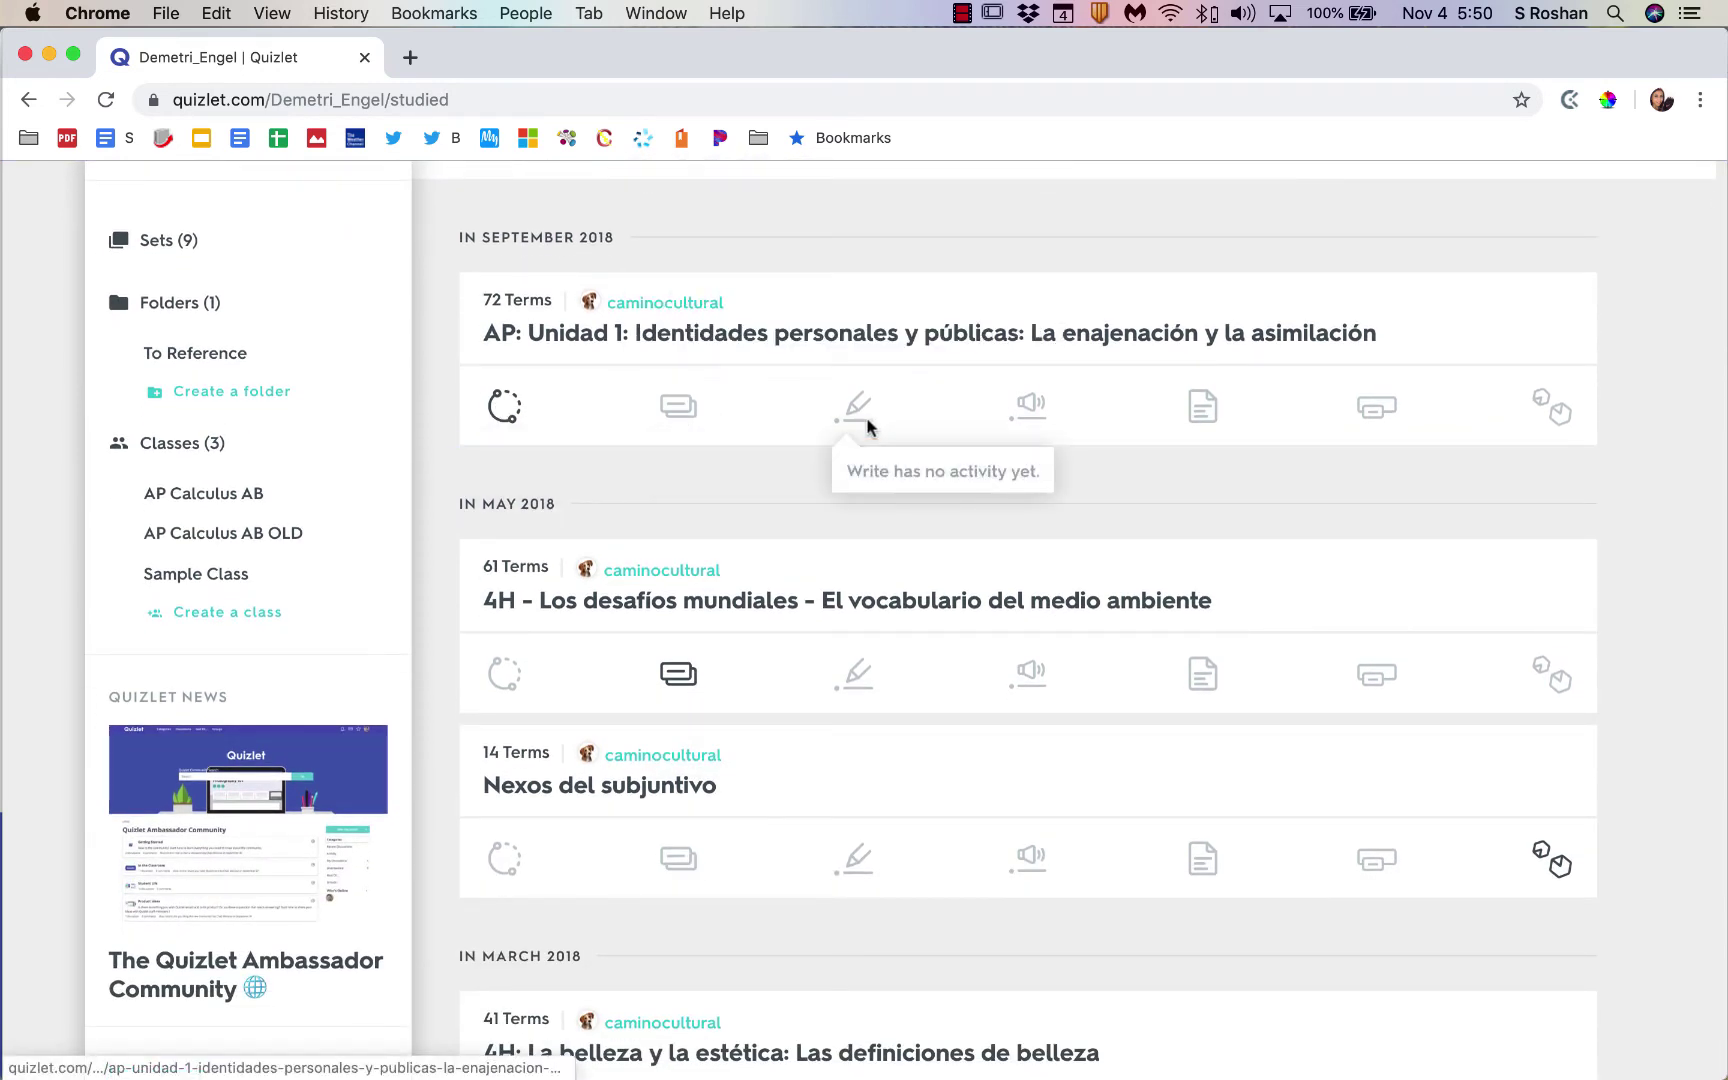
Step: Go back to AP Calculus AB and open the 2018 review notecards set
scroll(926, 440, "up", 6)
left_click(262, 698)
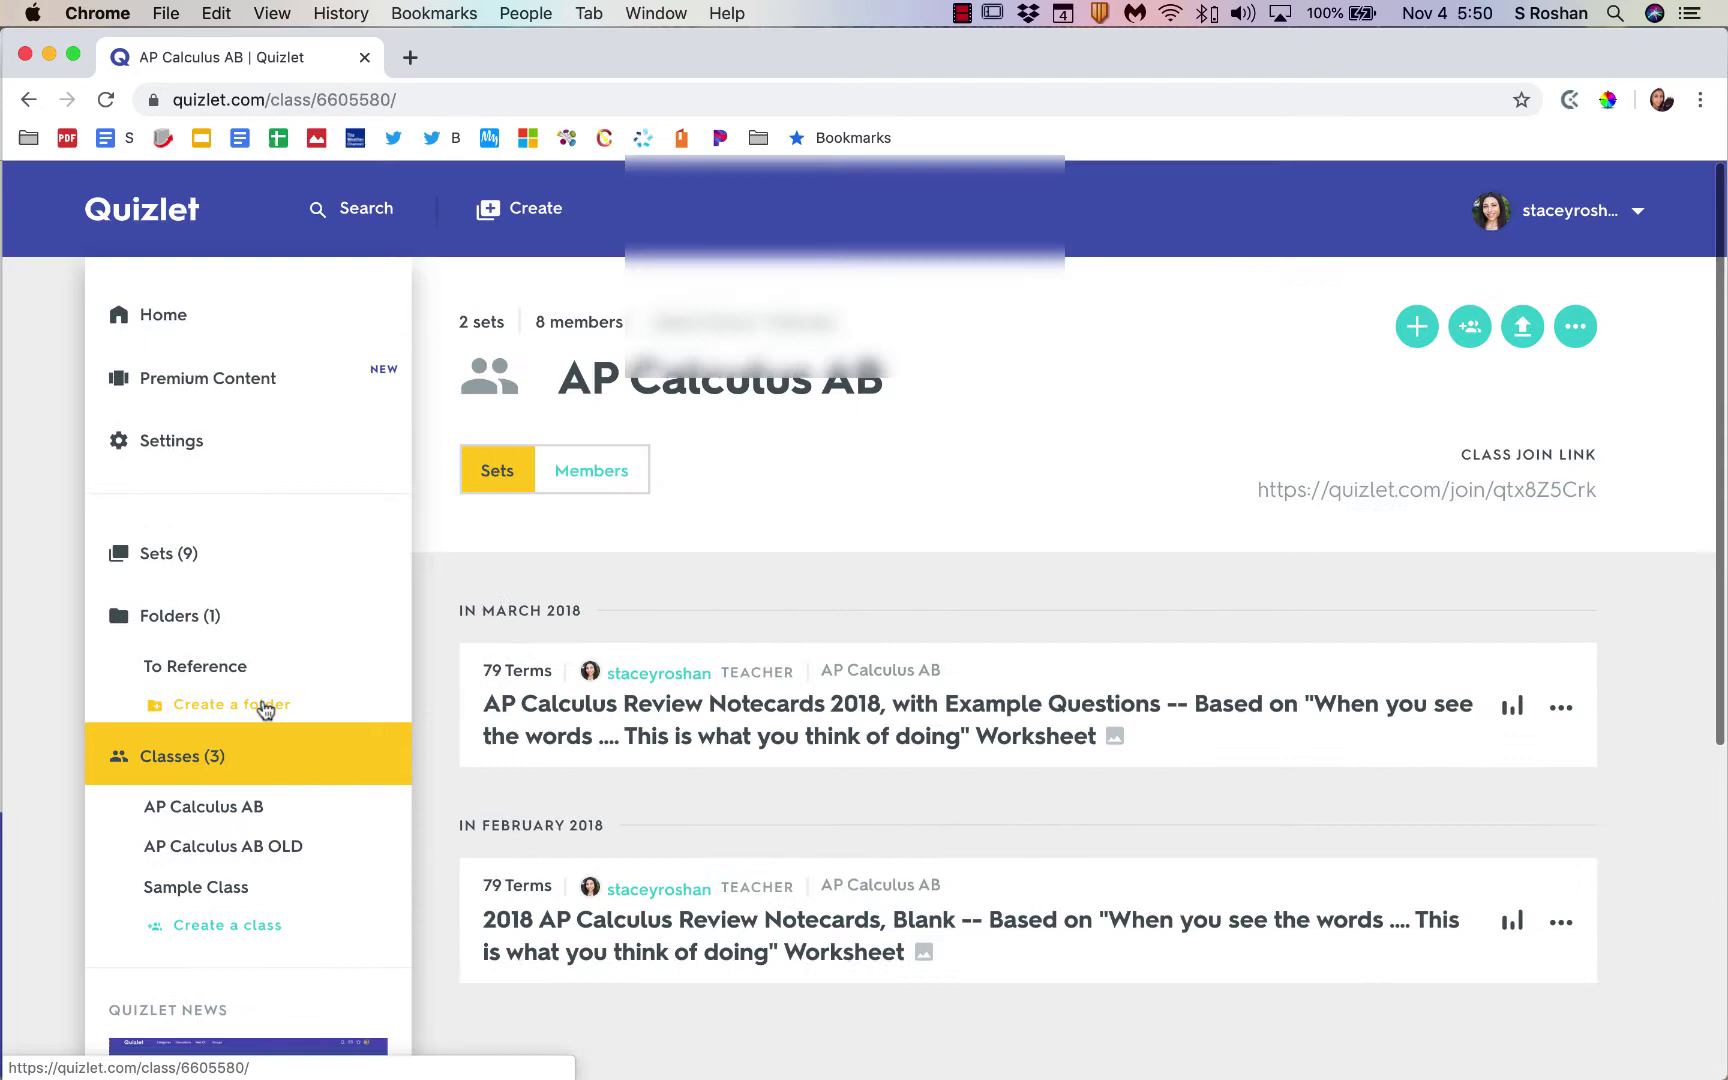
scroll(899, 636, "down", 1)
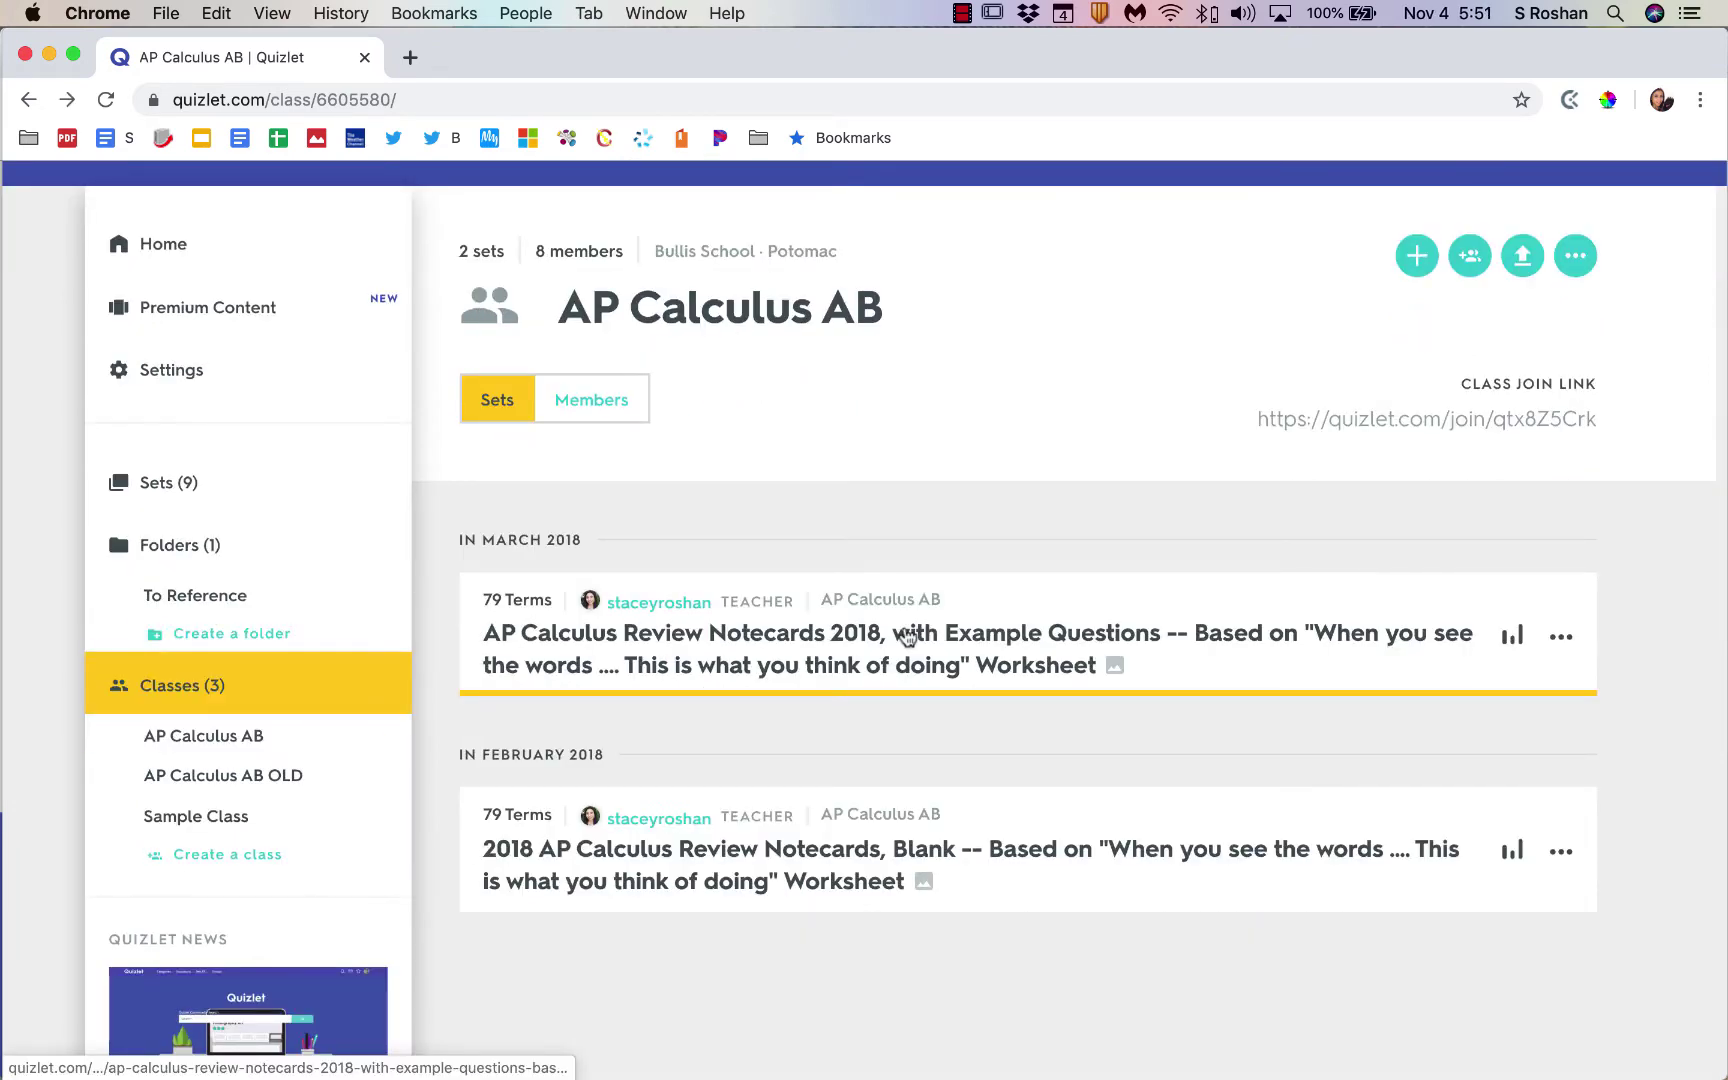
left_click(899, 636)
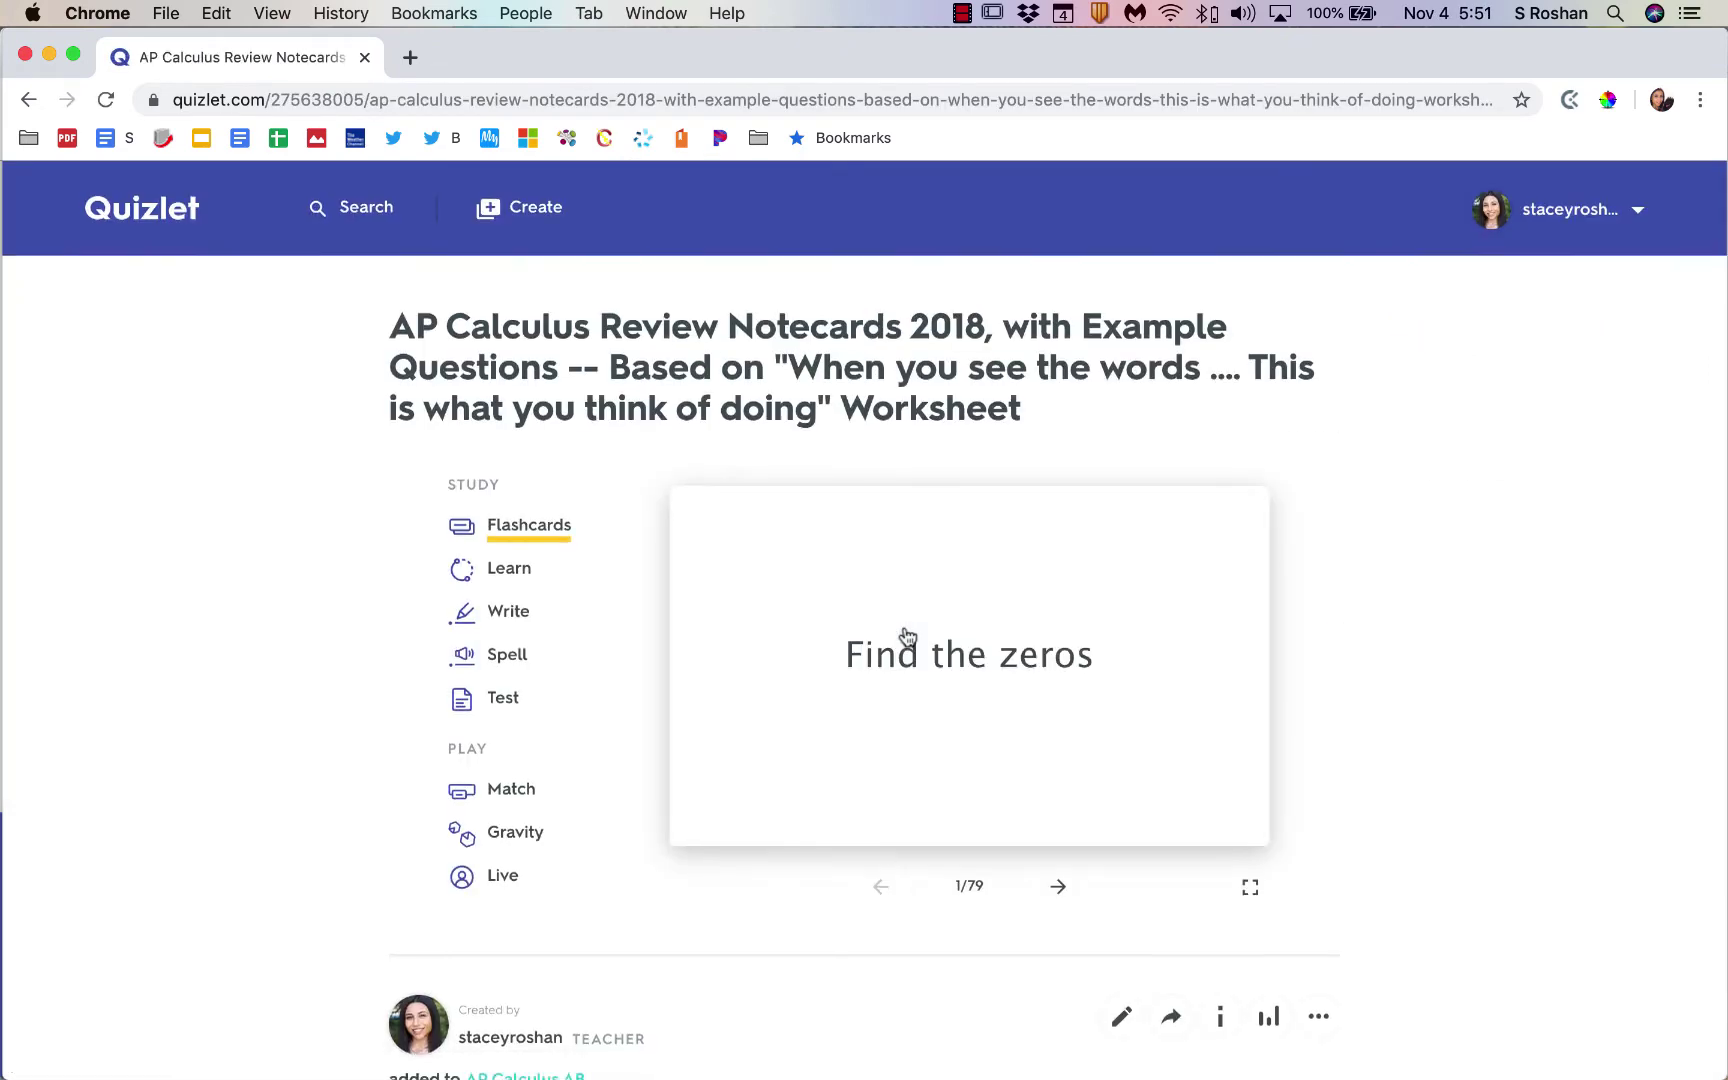
Step: Show the set's student study data for the past year
scroll(907, 637, "down", 3)
scroll(907, 637, "down", 2)
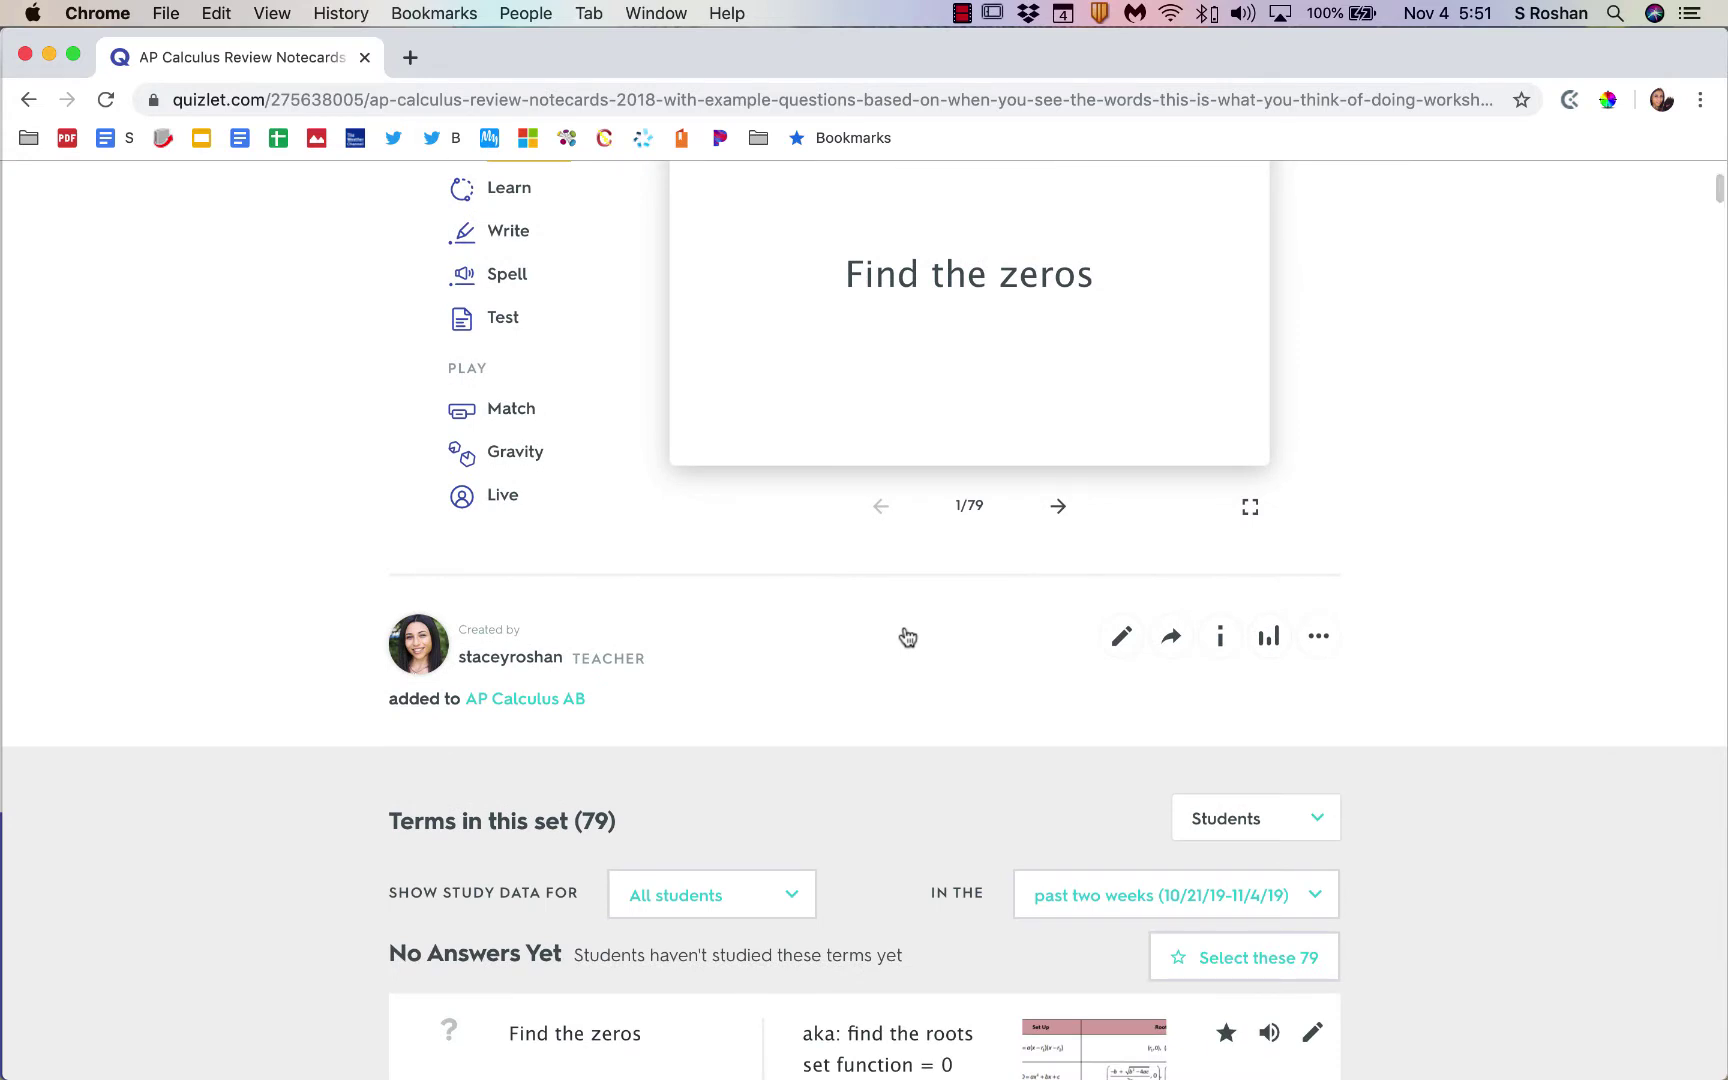
scroll(907, 637, "down", 1)
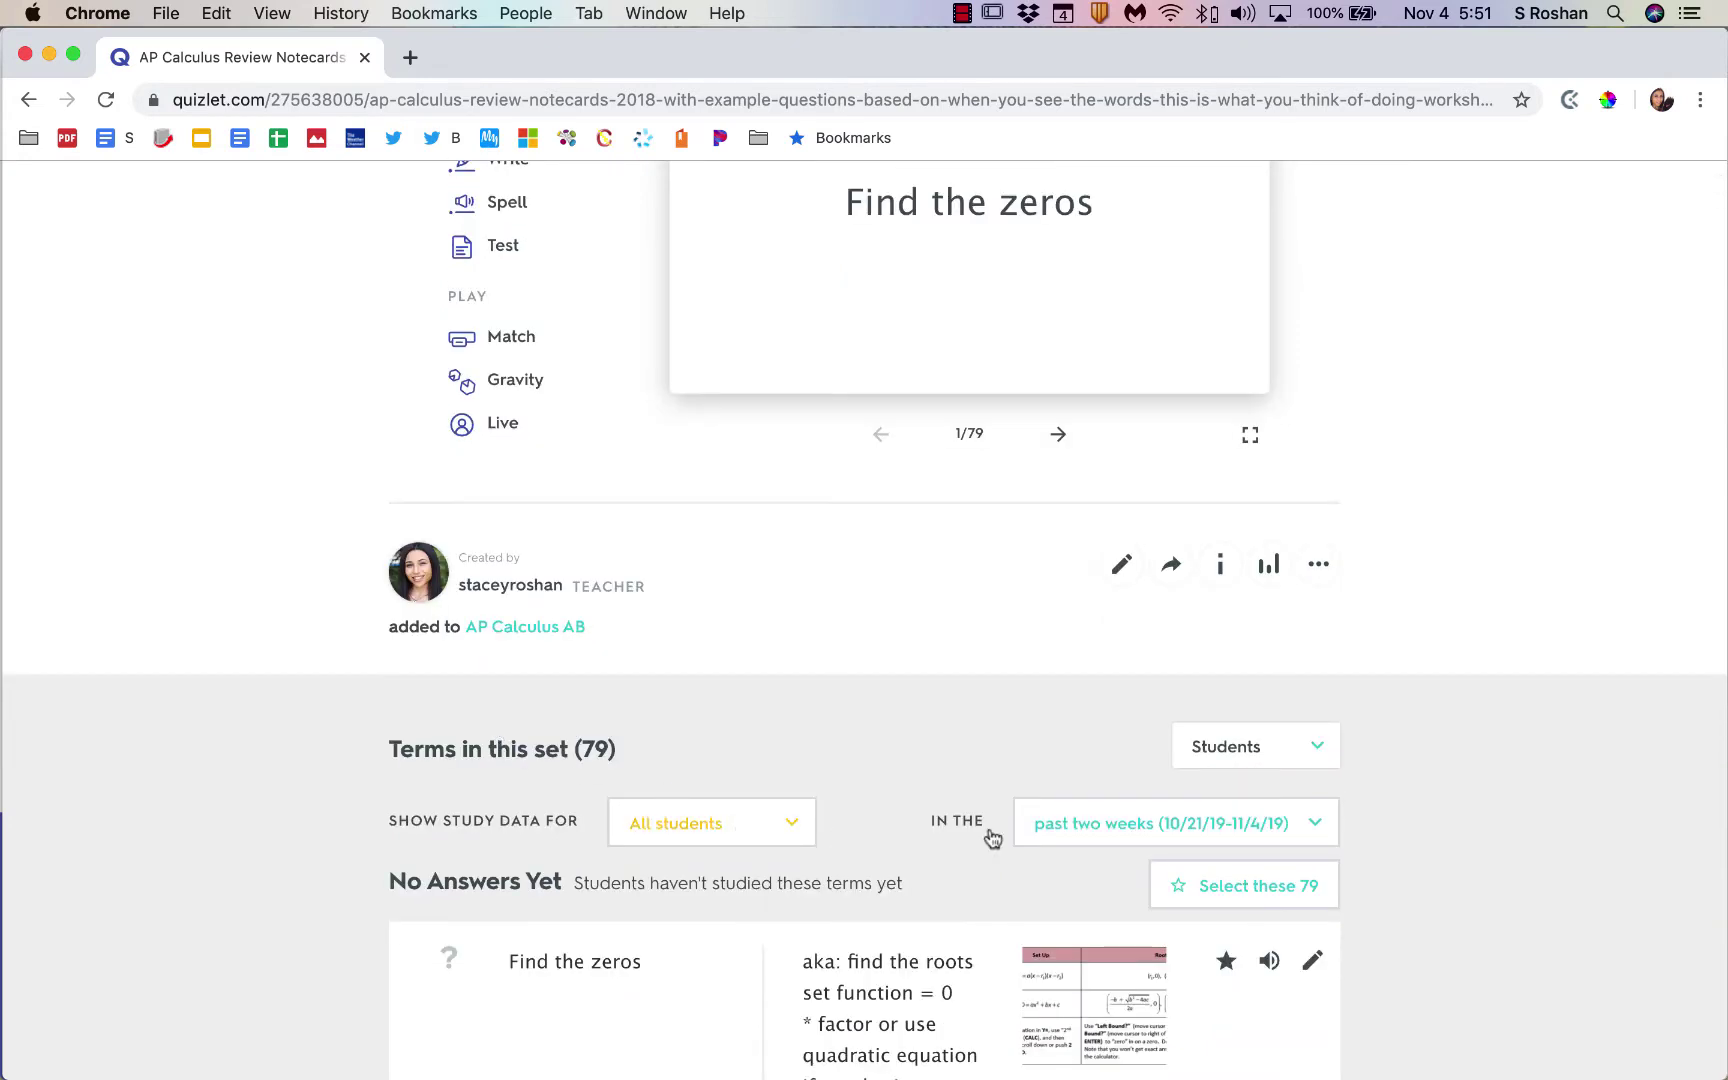
left_click(1150, 830)
left_click(1128, 870)
Step: Review the Often, Sometimes and Never Missed term sections, ending at Often Missed
scroll(1100, 872, "down", 5)
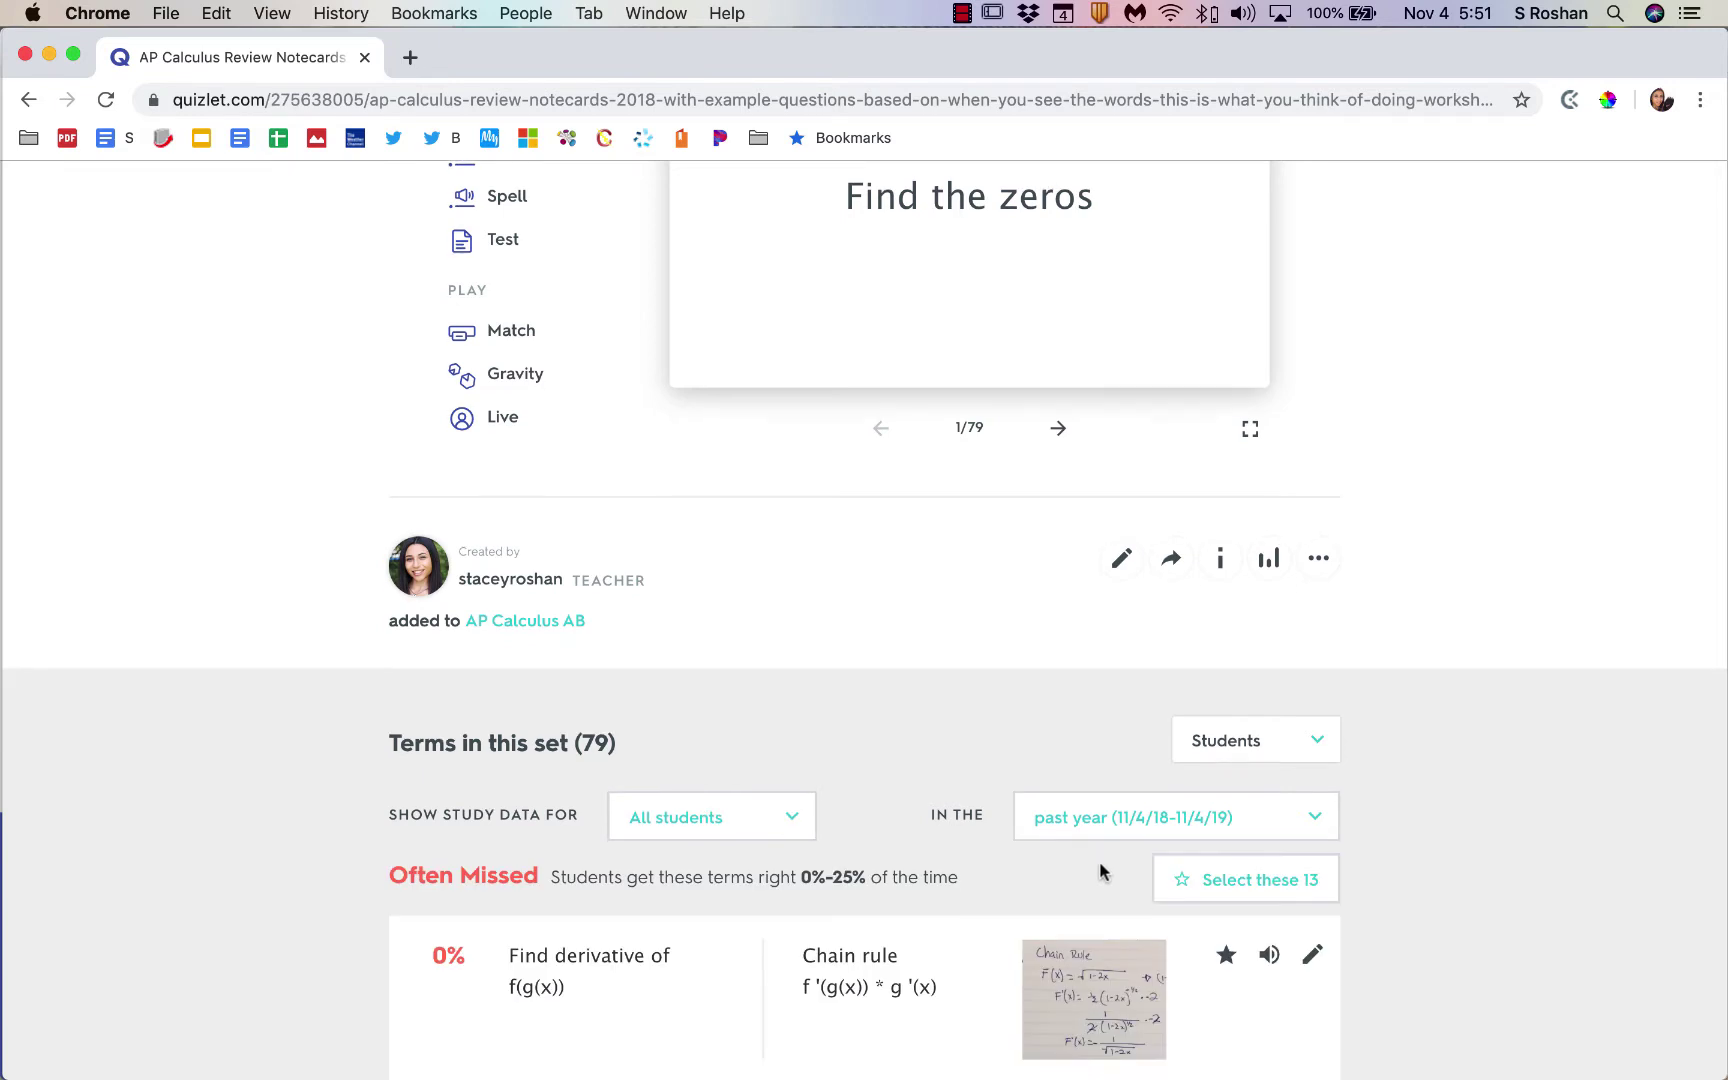
scroll(955, 910, "down", 1)
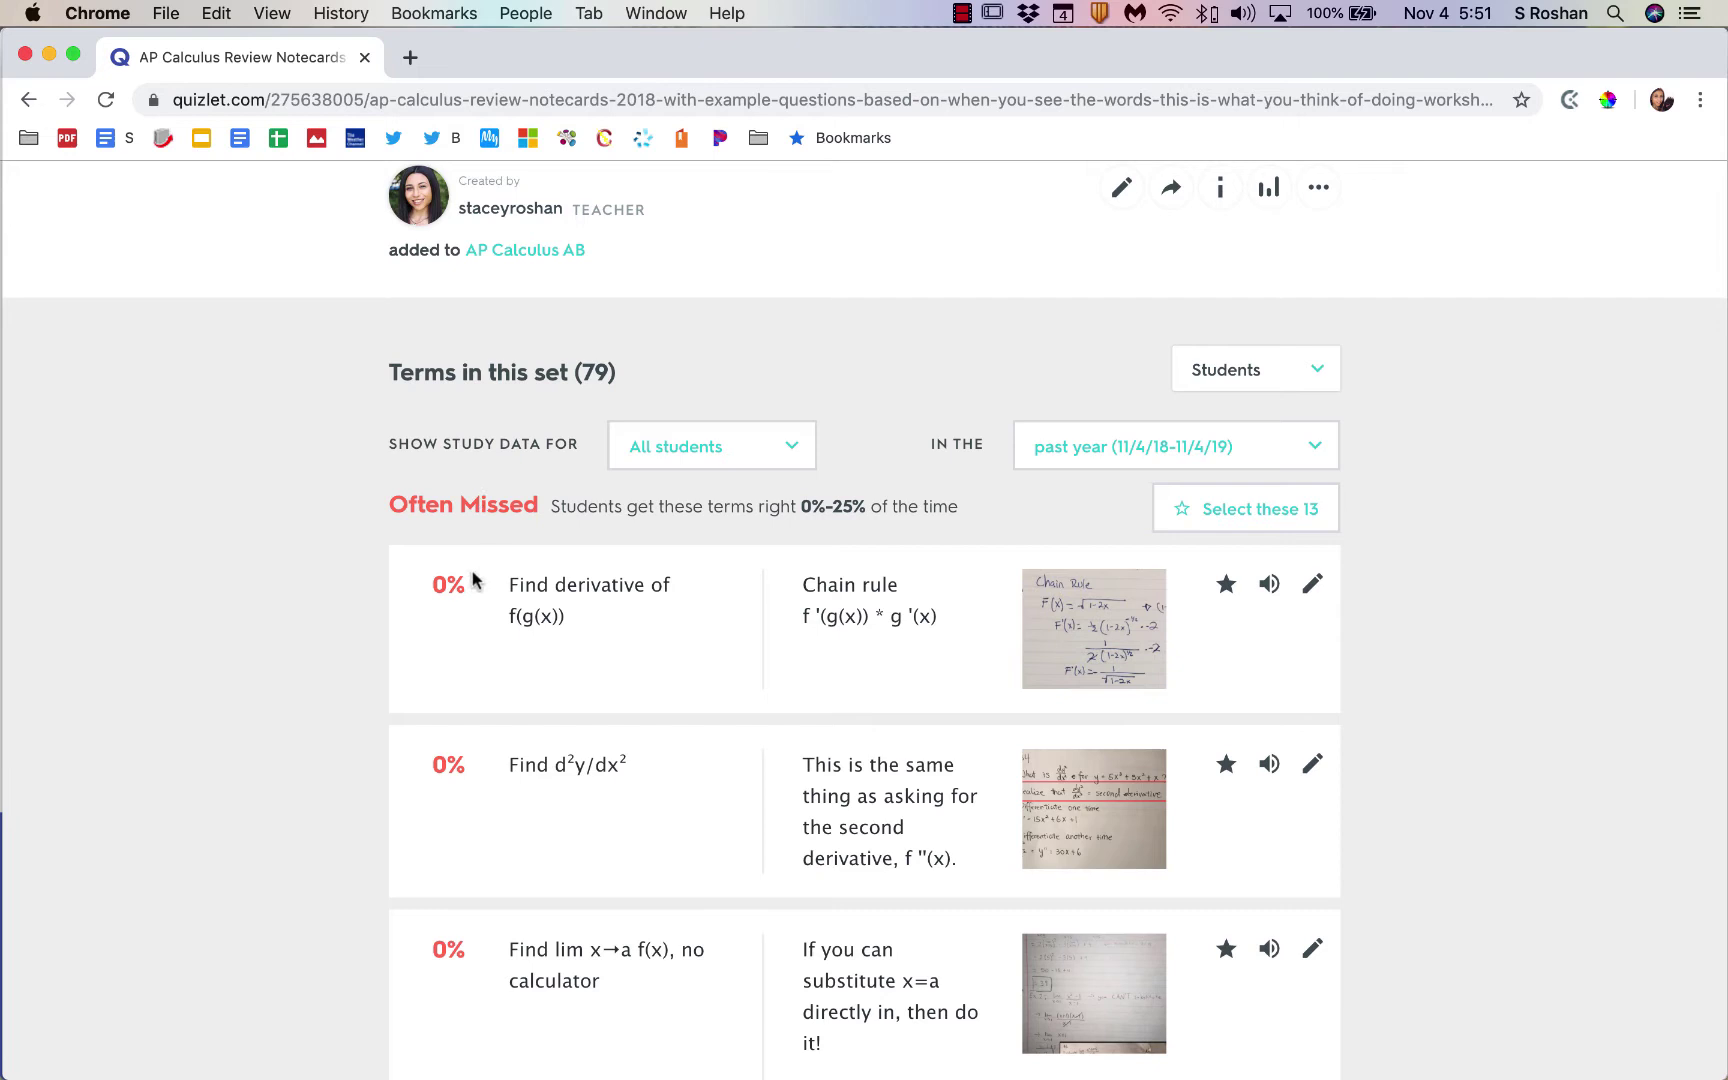
scroll(477, 582, "down", 20)
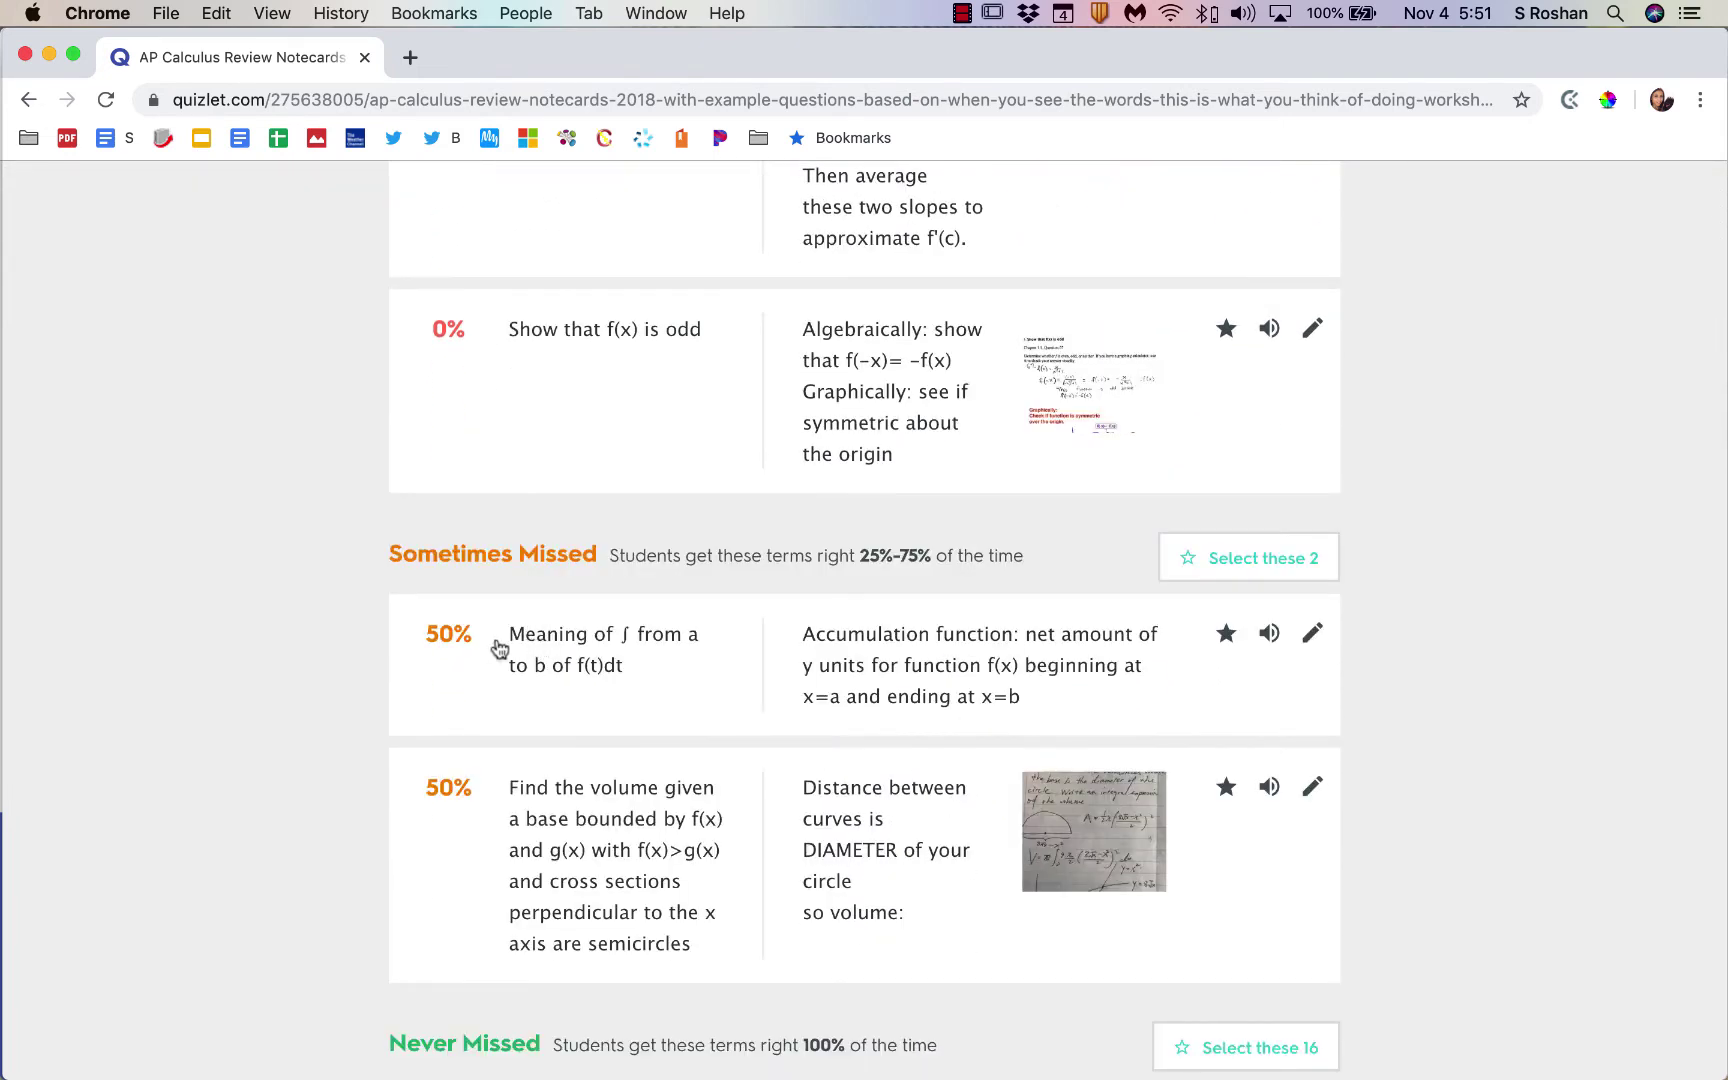
mouse_move(446, 649)
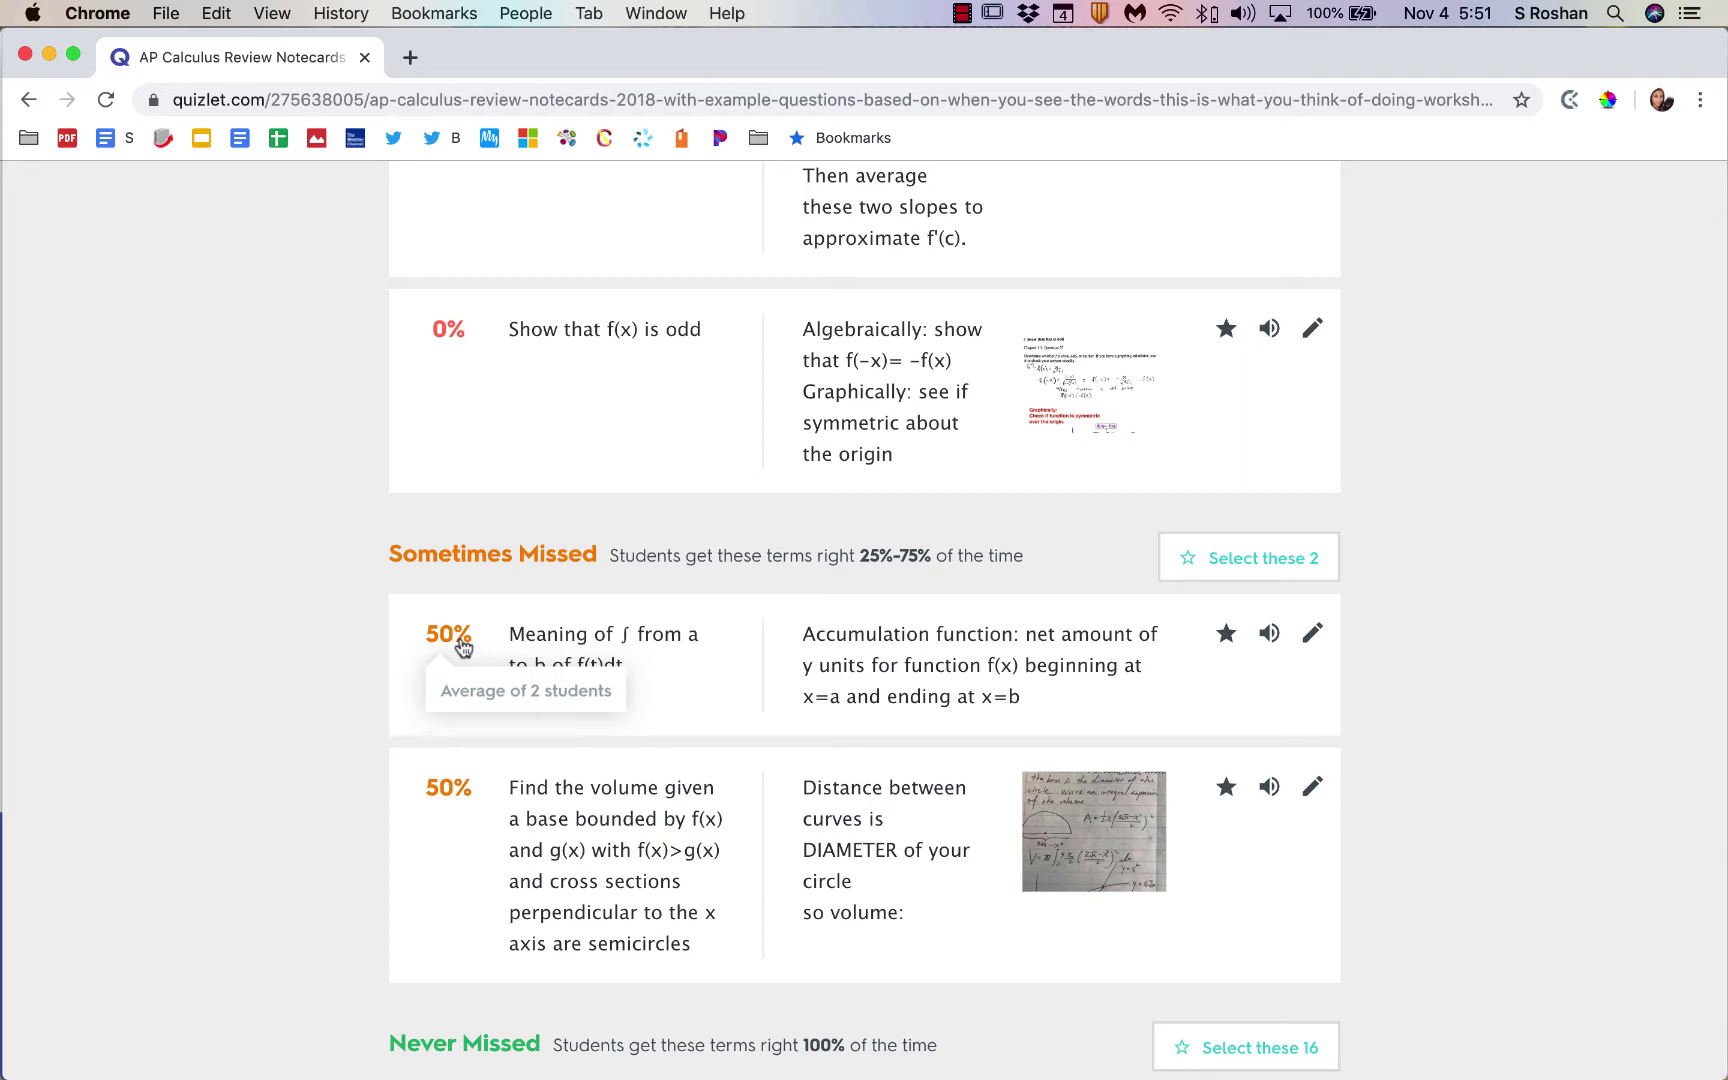
scroll(462, 648, "down", 8)
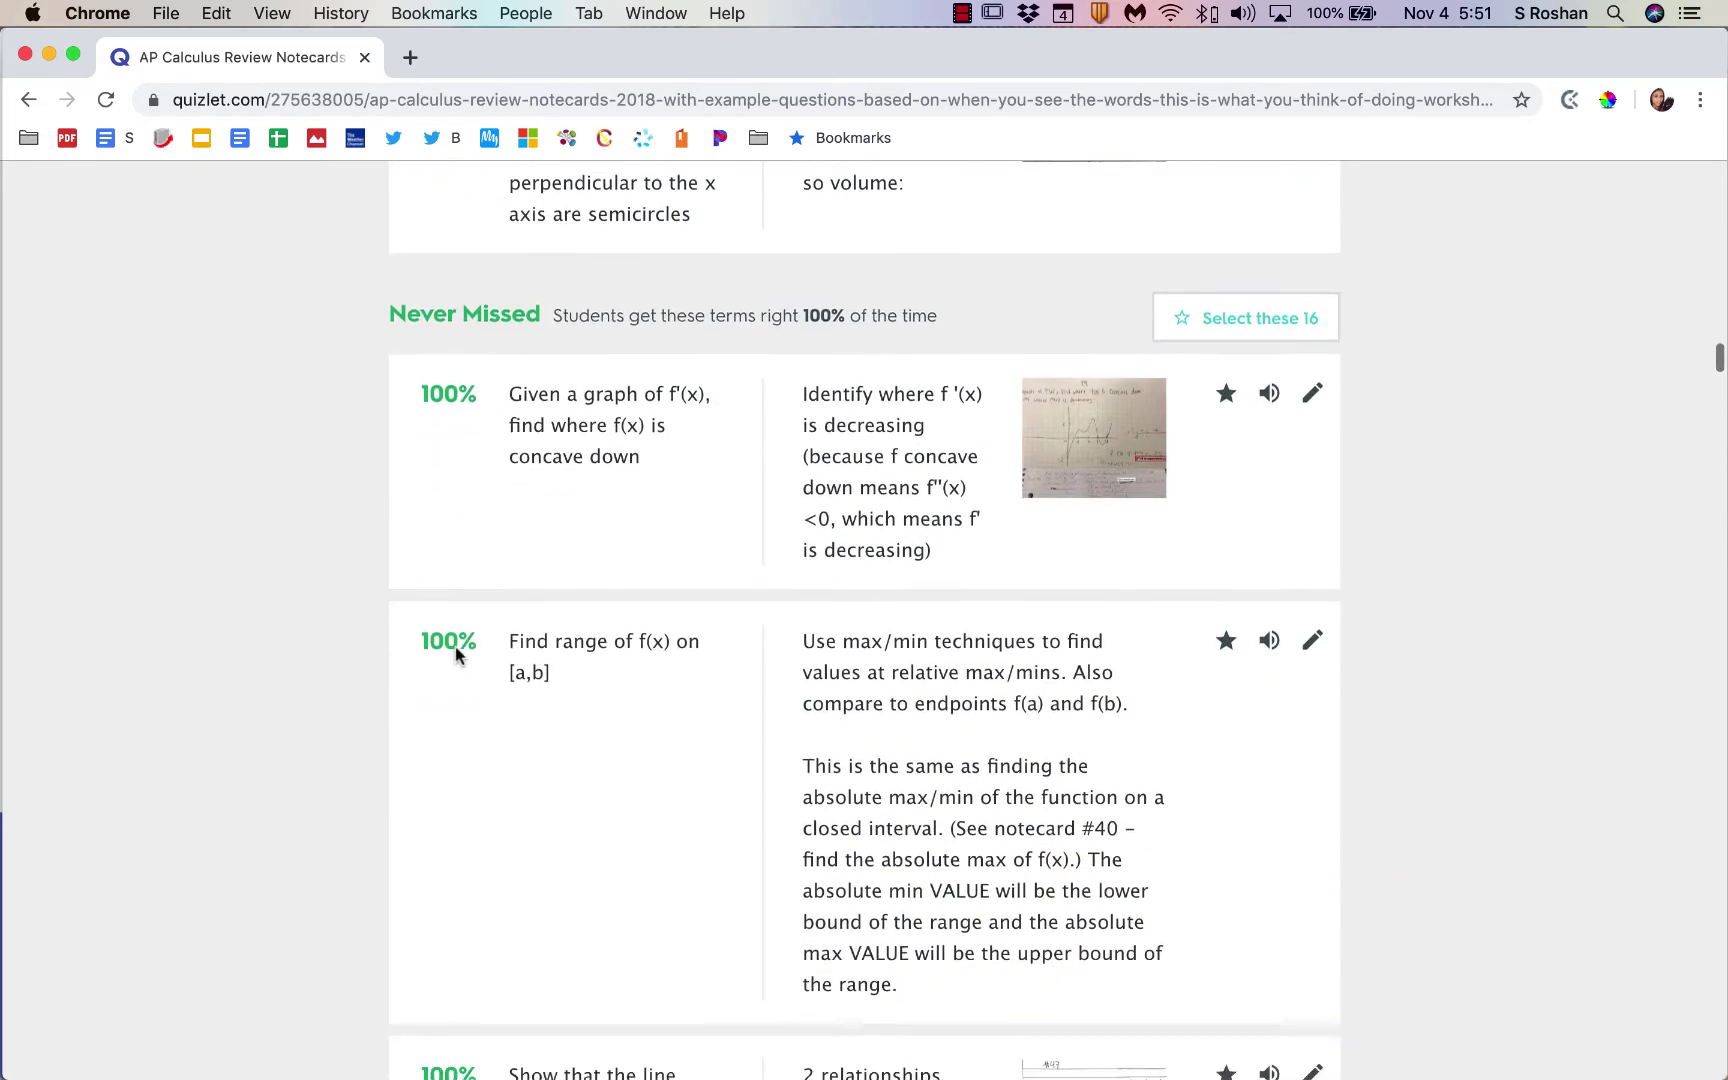
mouse_move(468, 606)
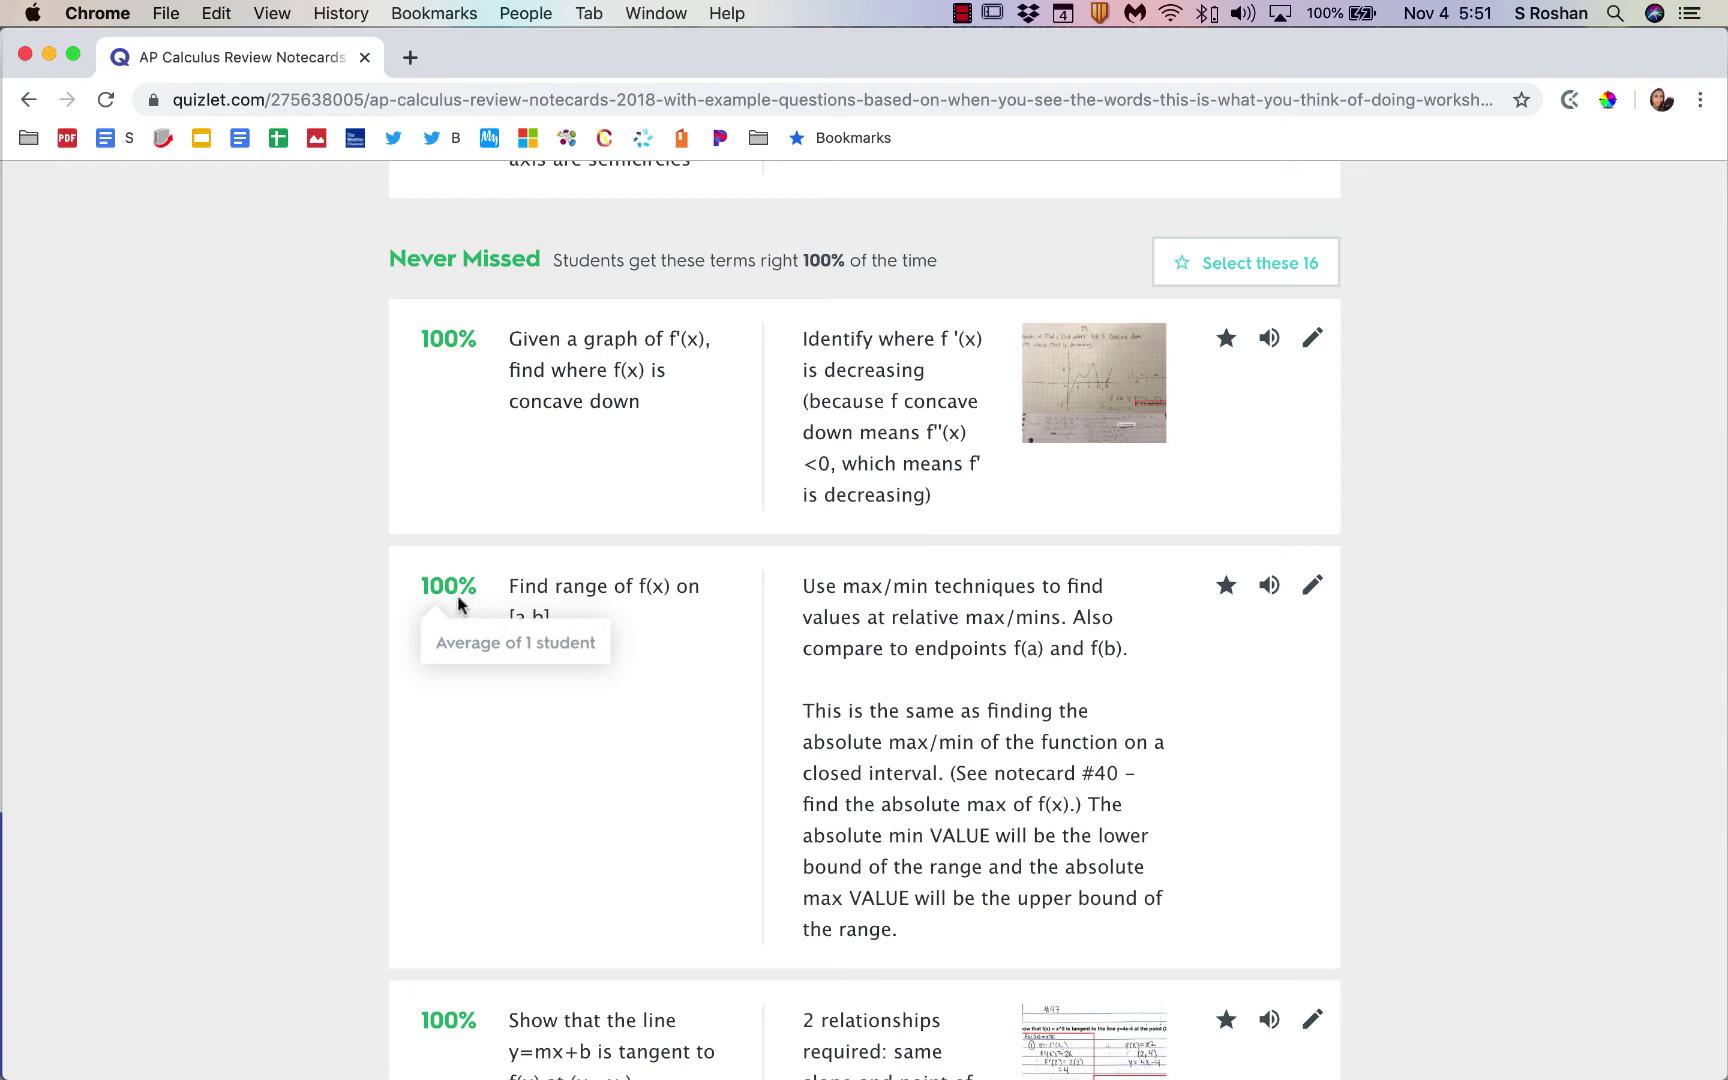
scroll(532, 648, "up", 5)
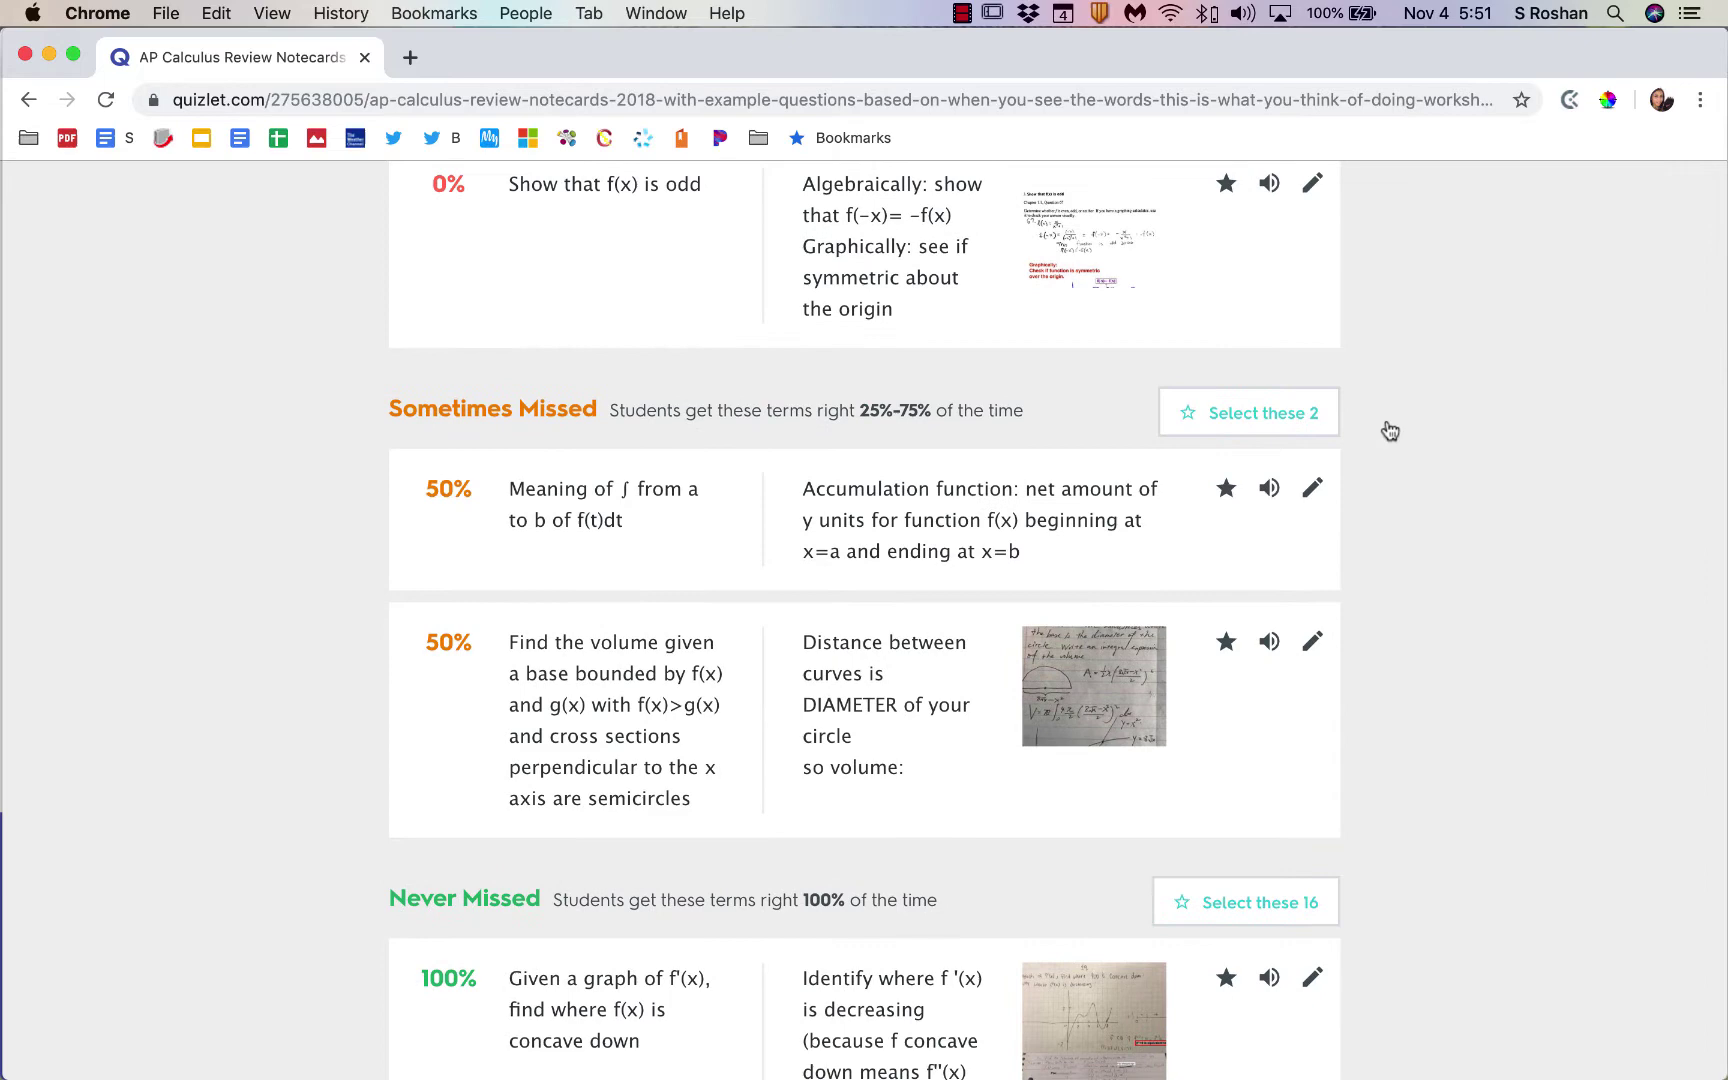
scroll(1308, 447, "up", 4)
scroll(1308, 447, "up", 15)
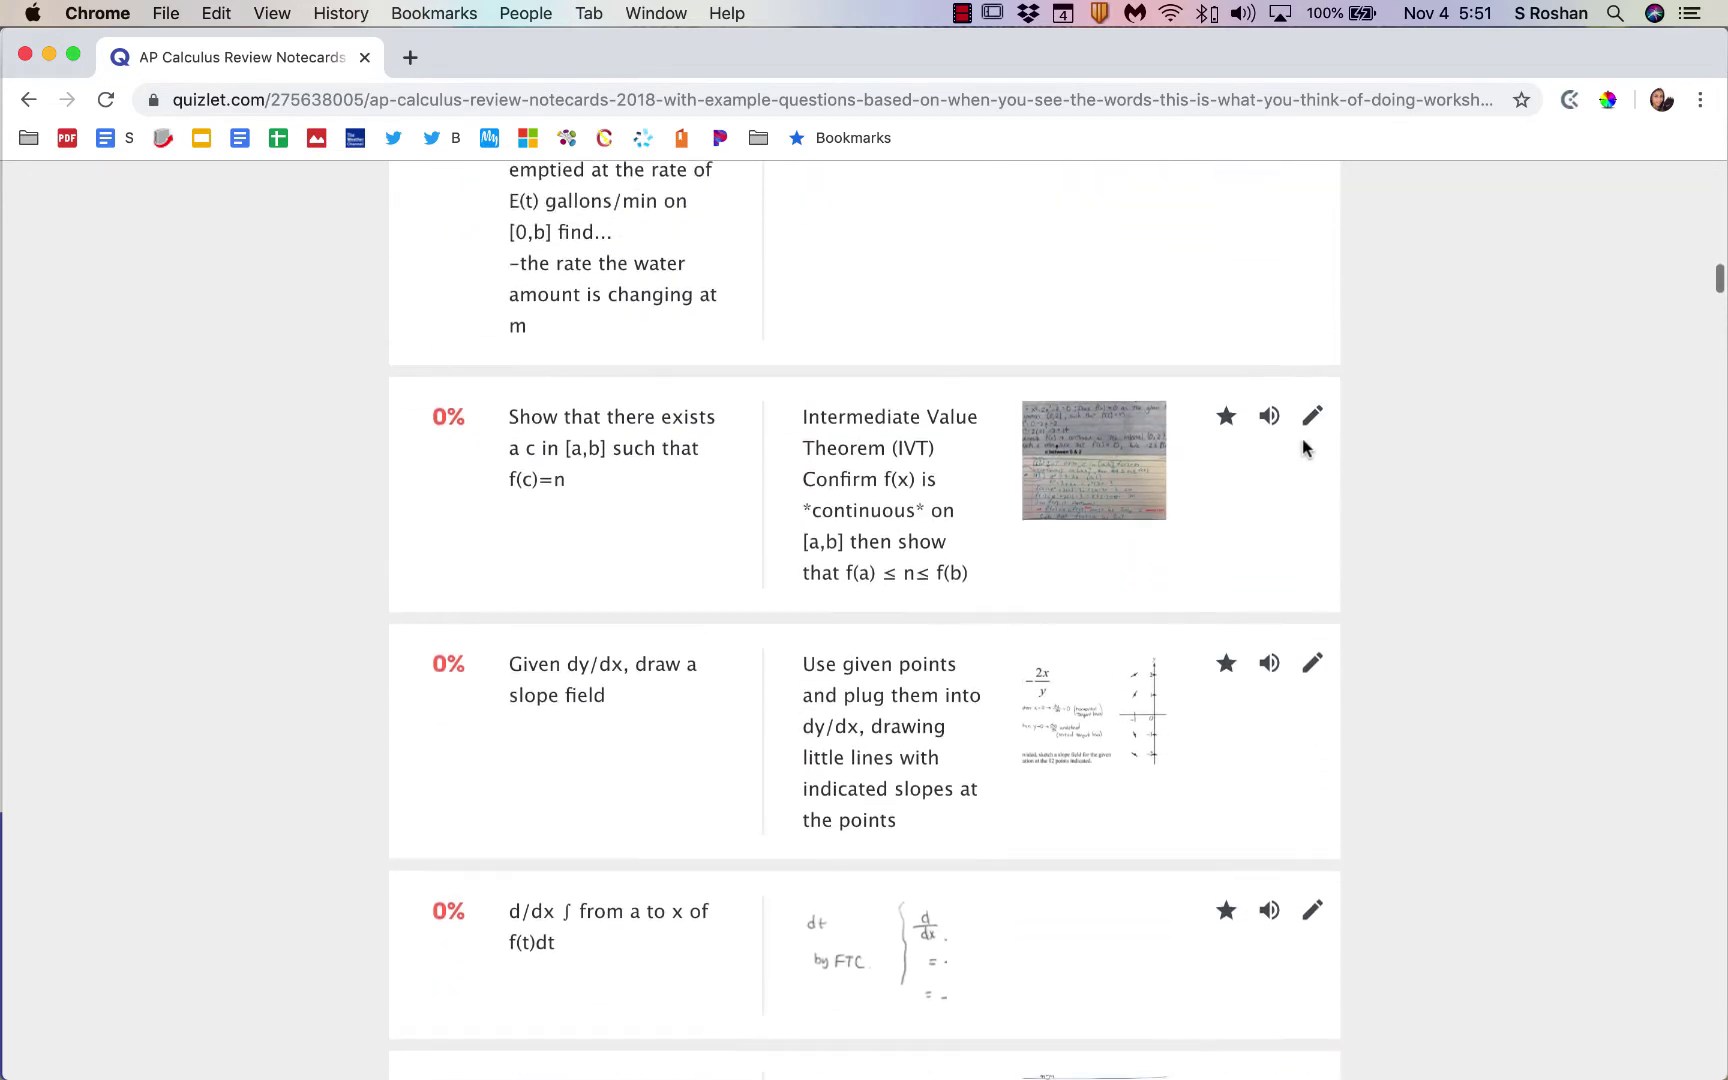
scroll(1306, 449, "up", 20)
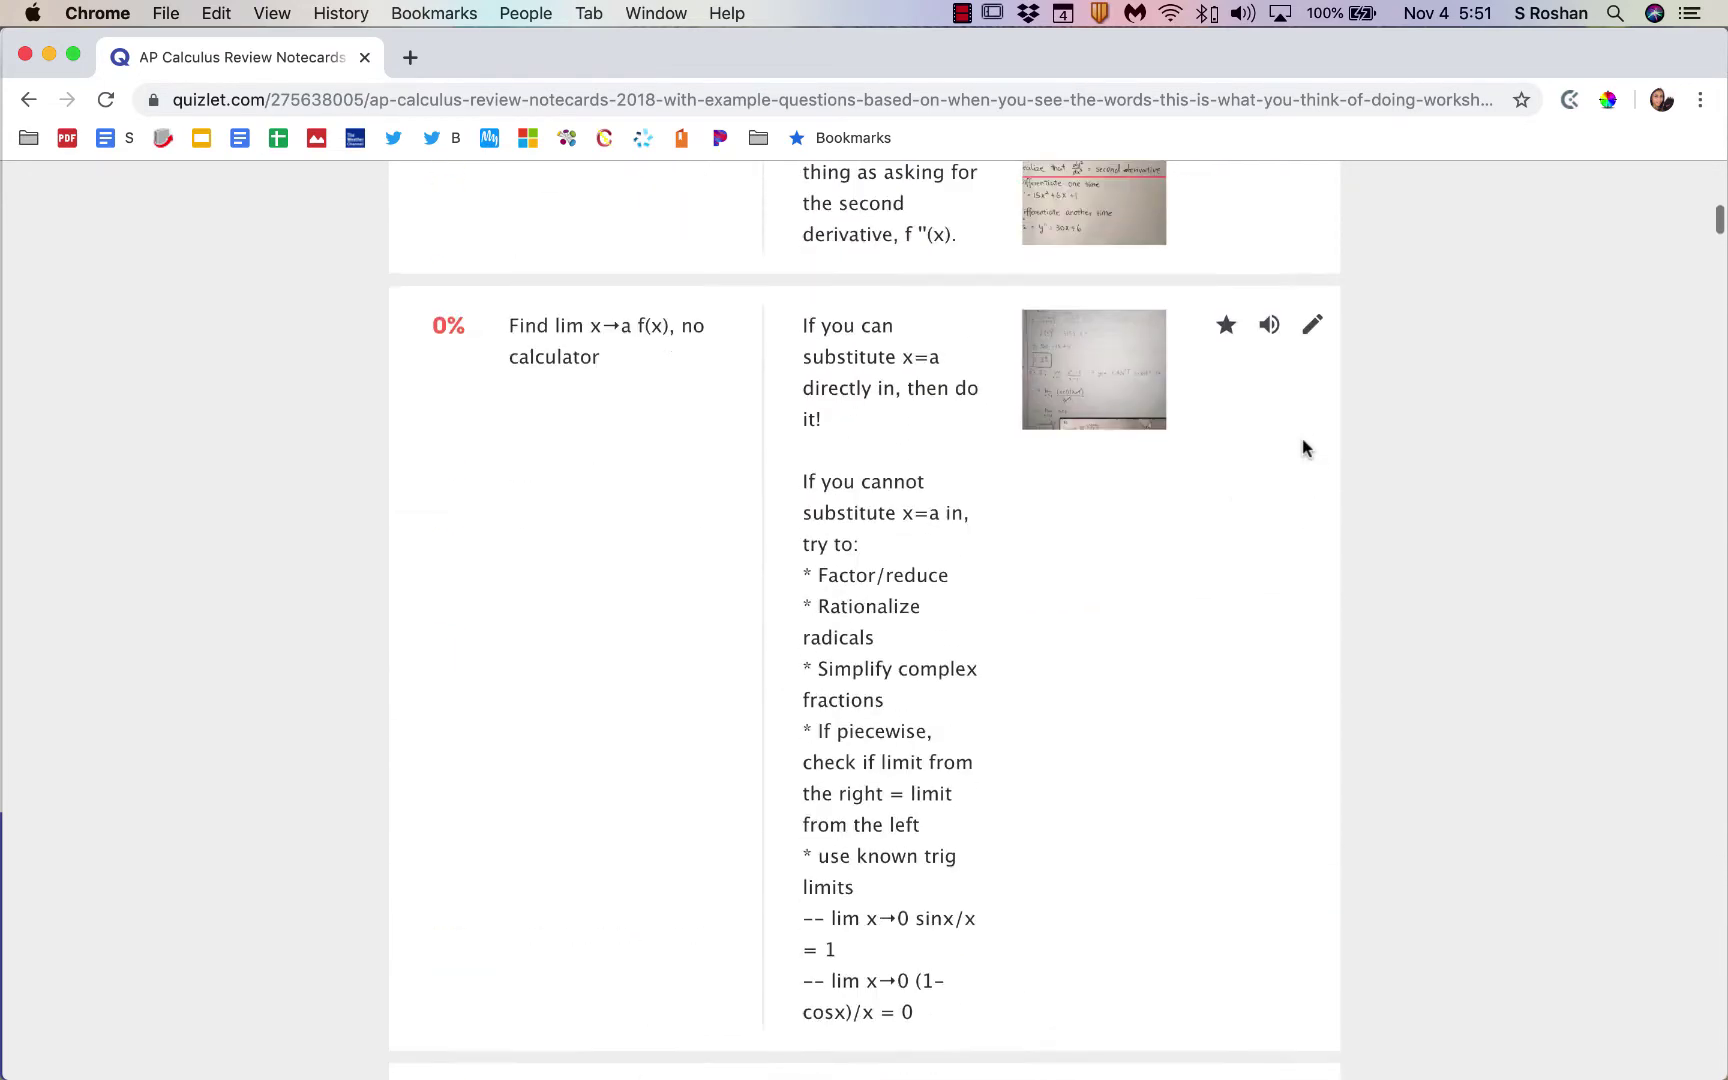
scroll(1303, 447, "up", 4)
scroll(1300, 447, "down", 3)
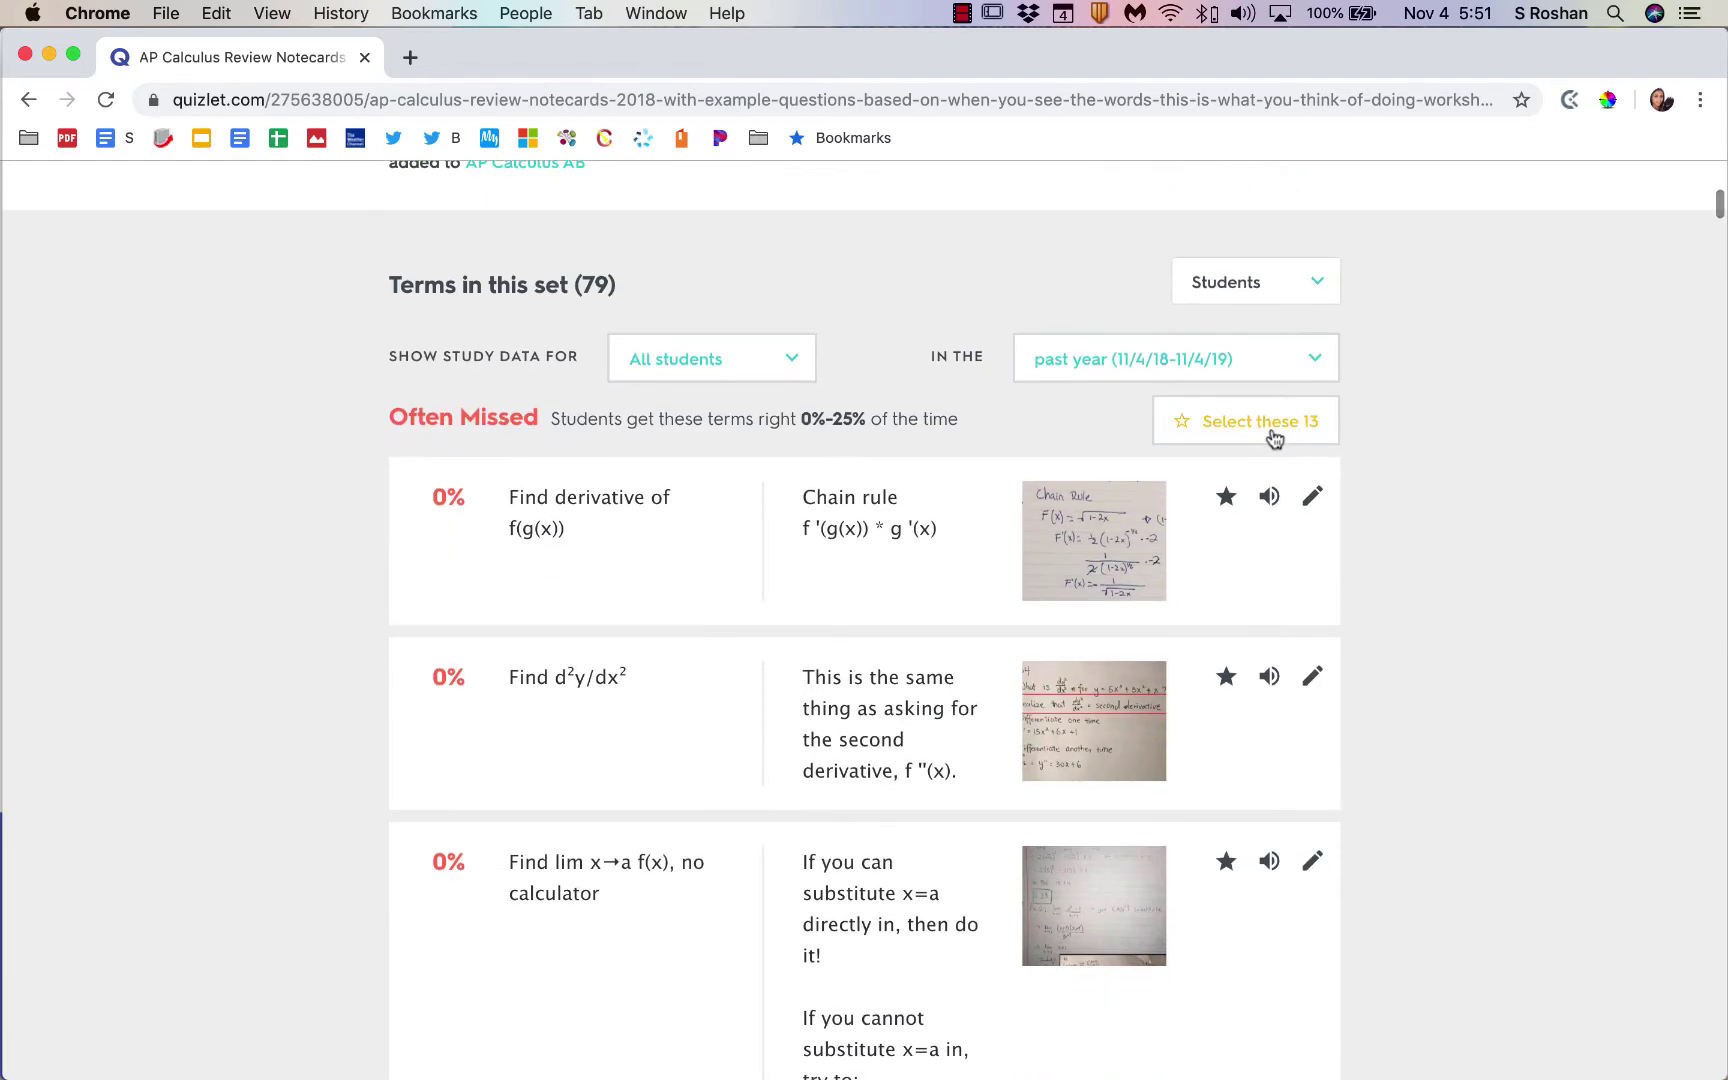
Step: Star the 13 often-missed terms and list only the Starred (13) terms
left_click(1273, 437)
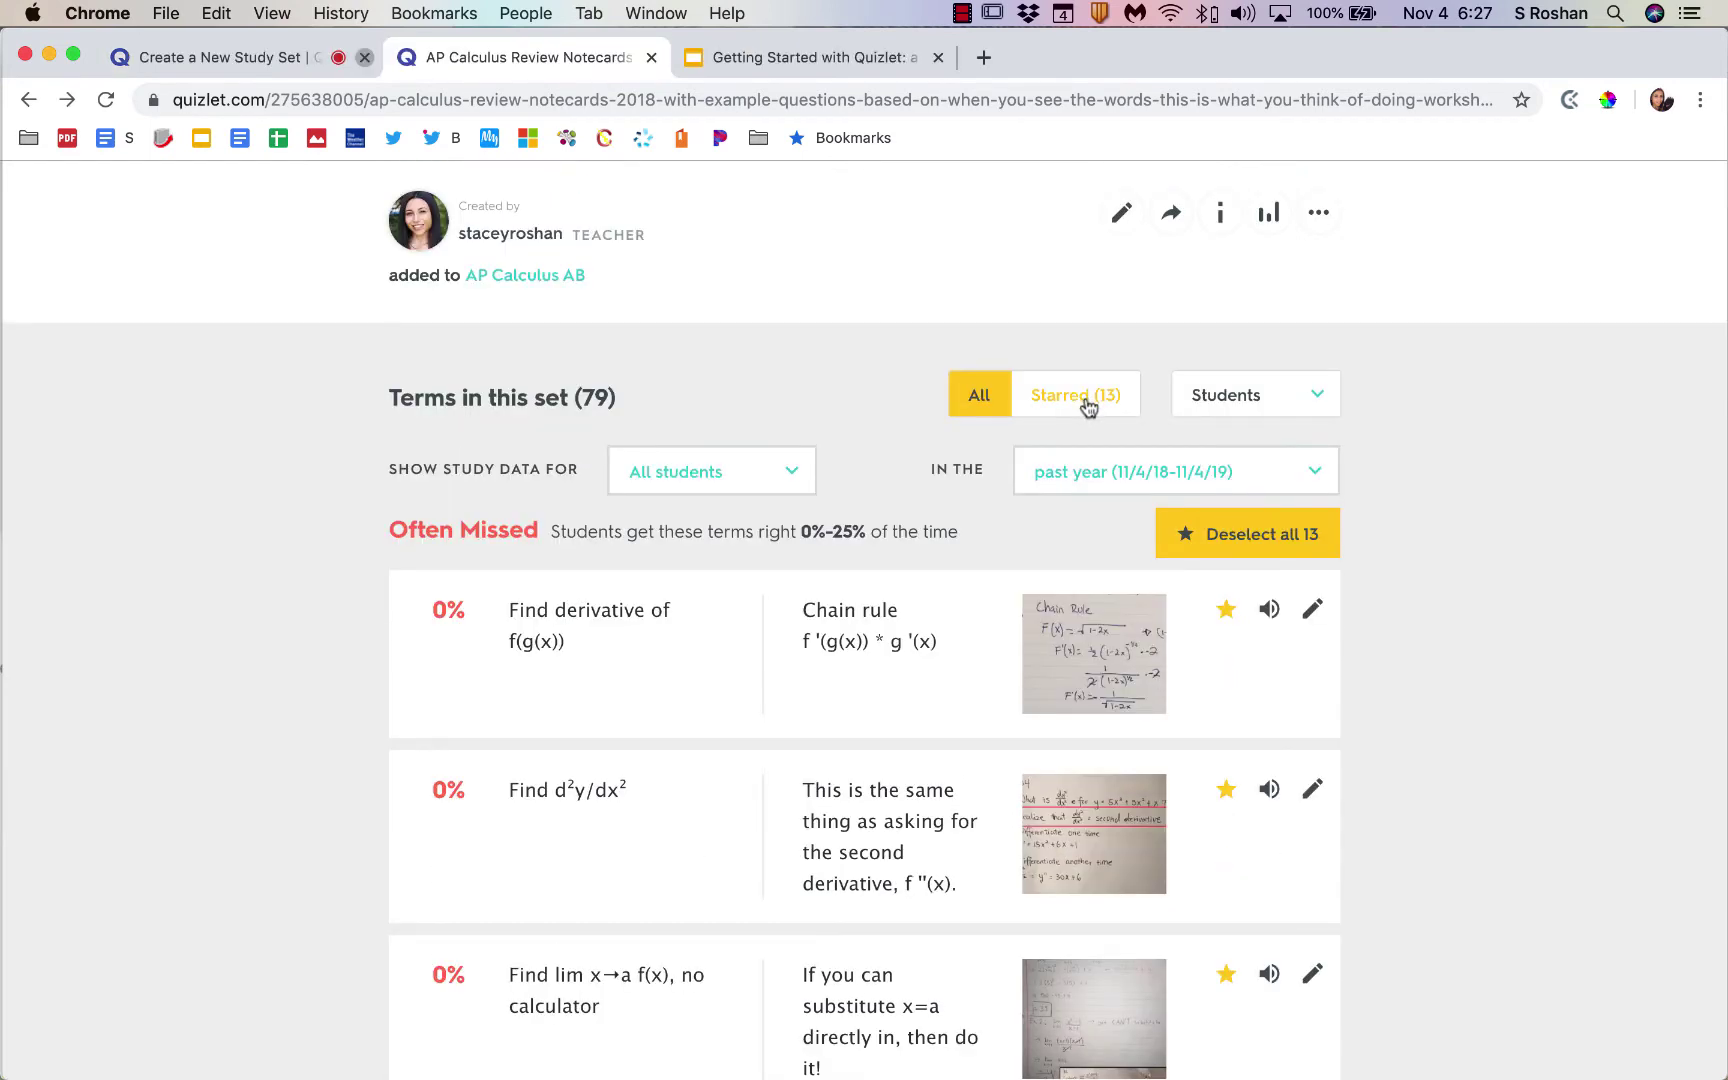
left_click(1088, 406)
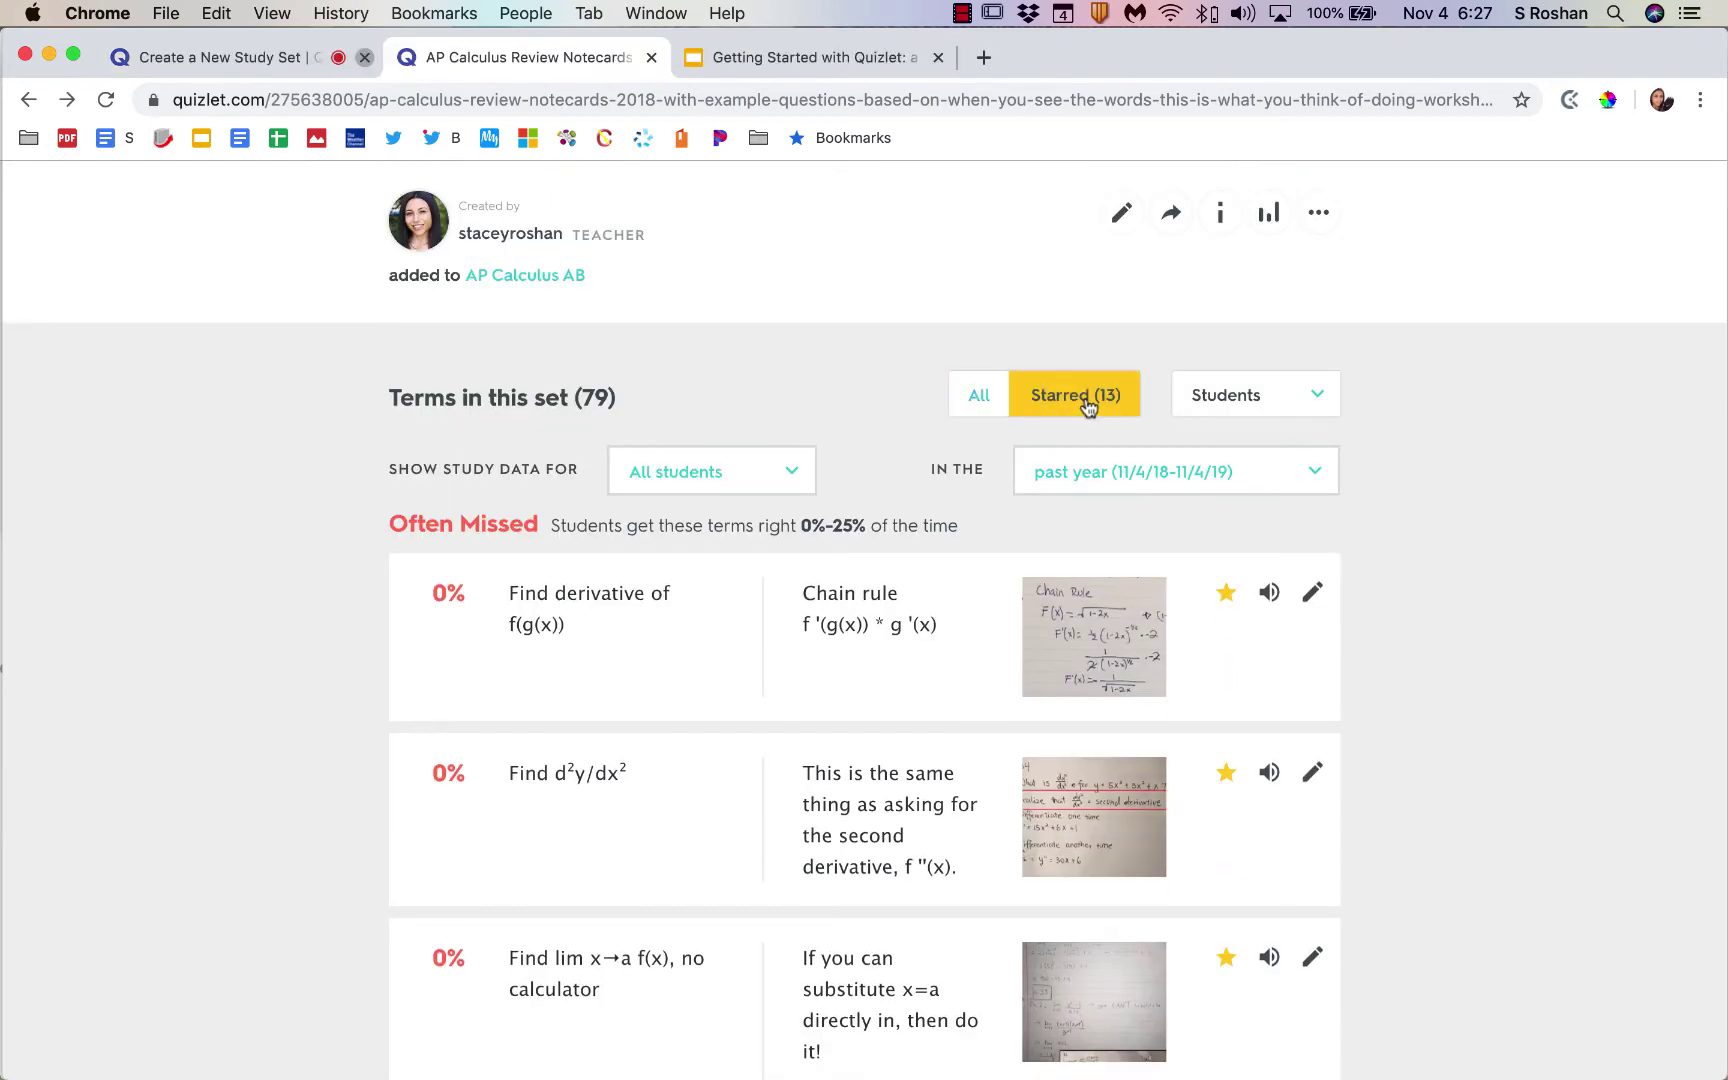
scroll(1085, 405, "up", 7)
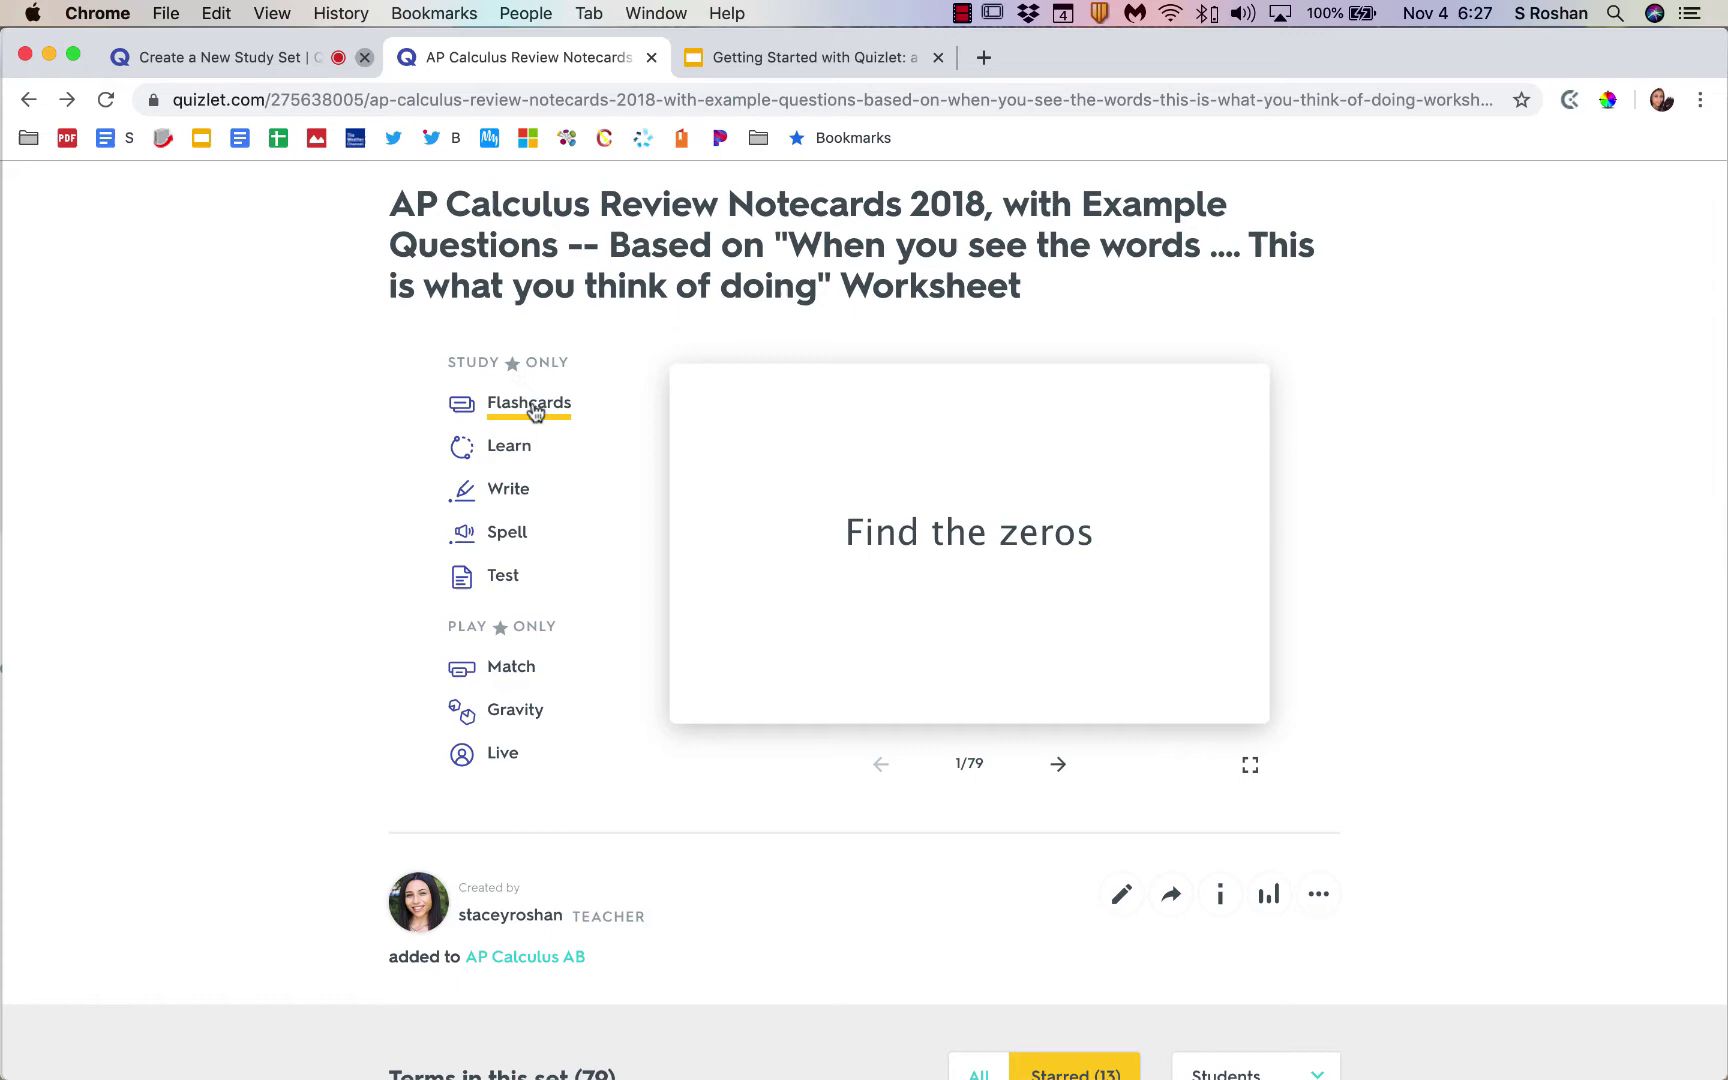
Step: In Flashcards, switch Study Starred to all 79 terms, then back to starred
left_click(532, 403)
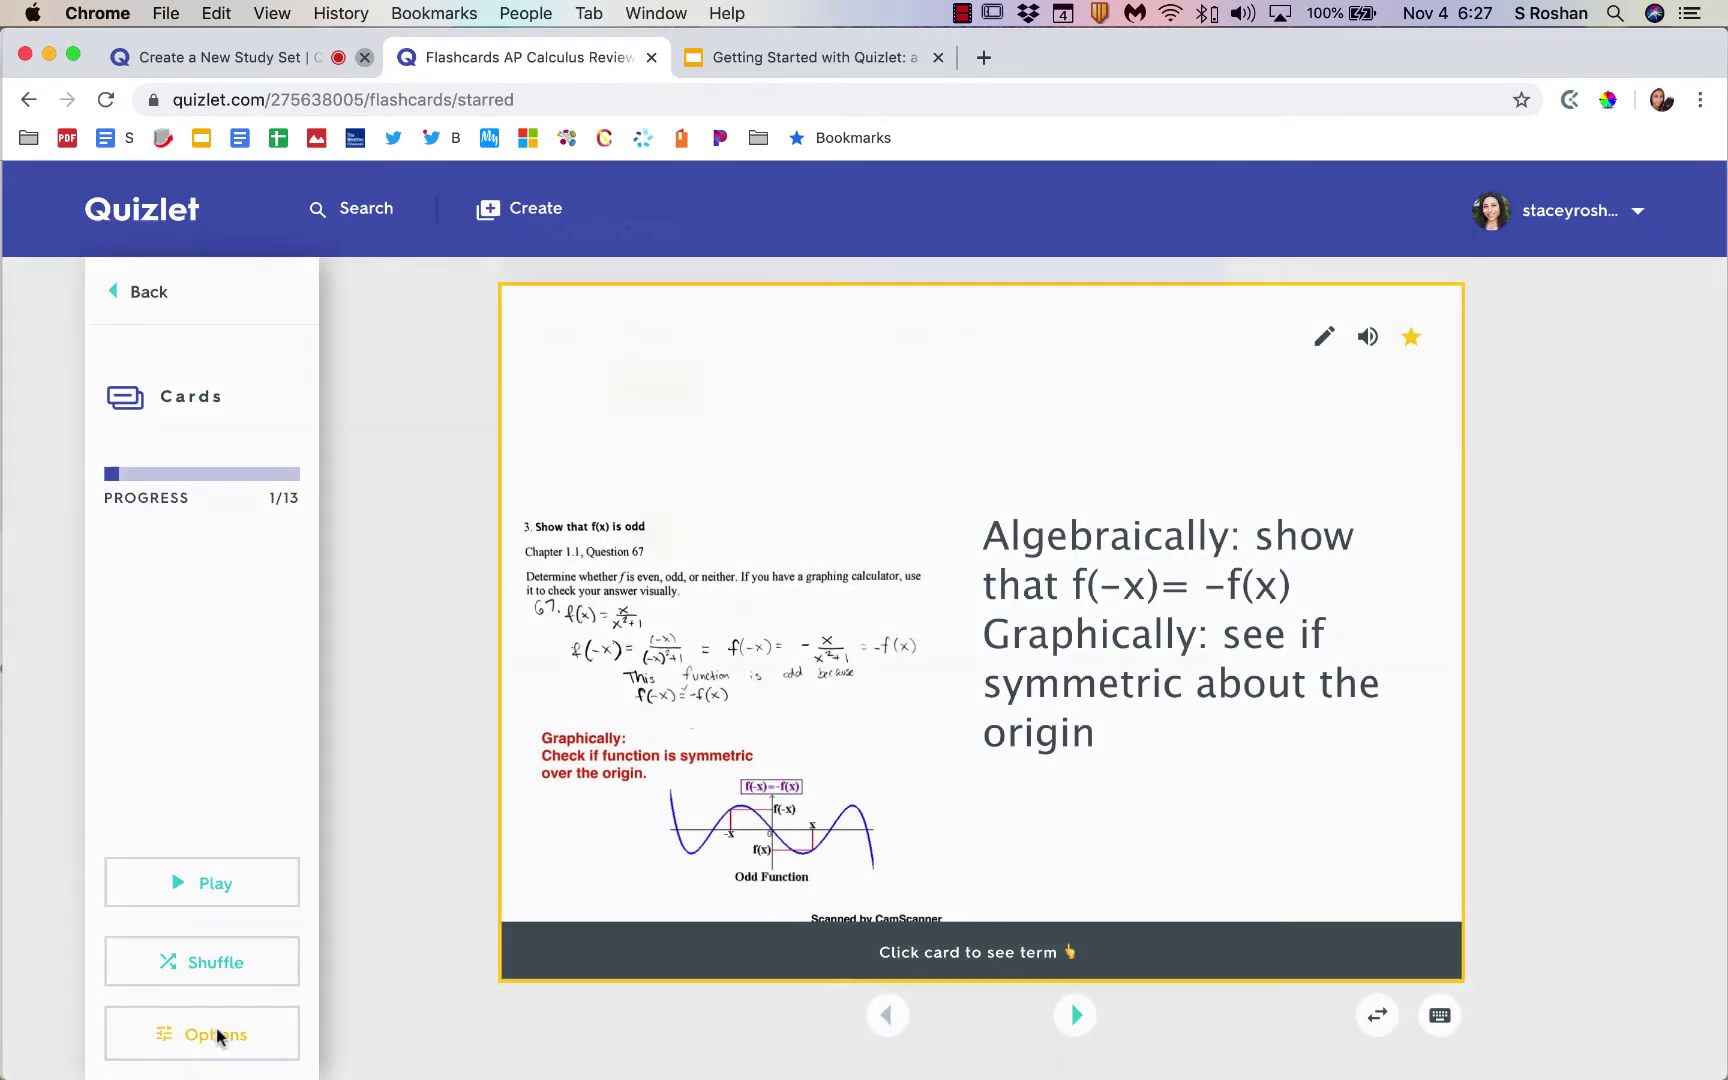
left_click(218, 1034)
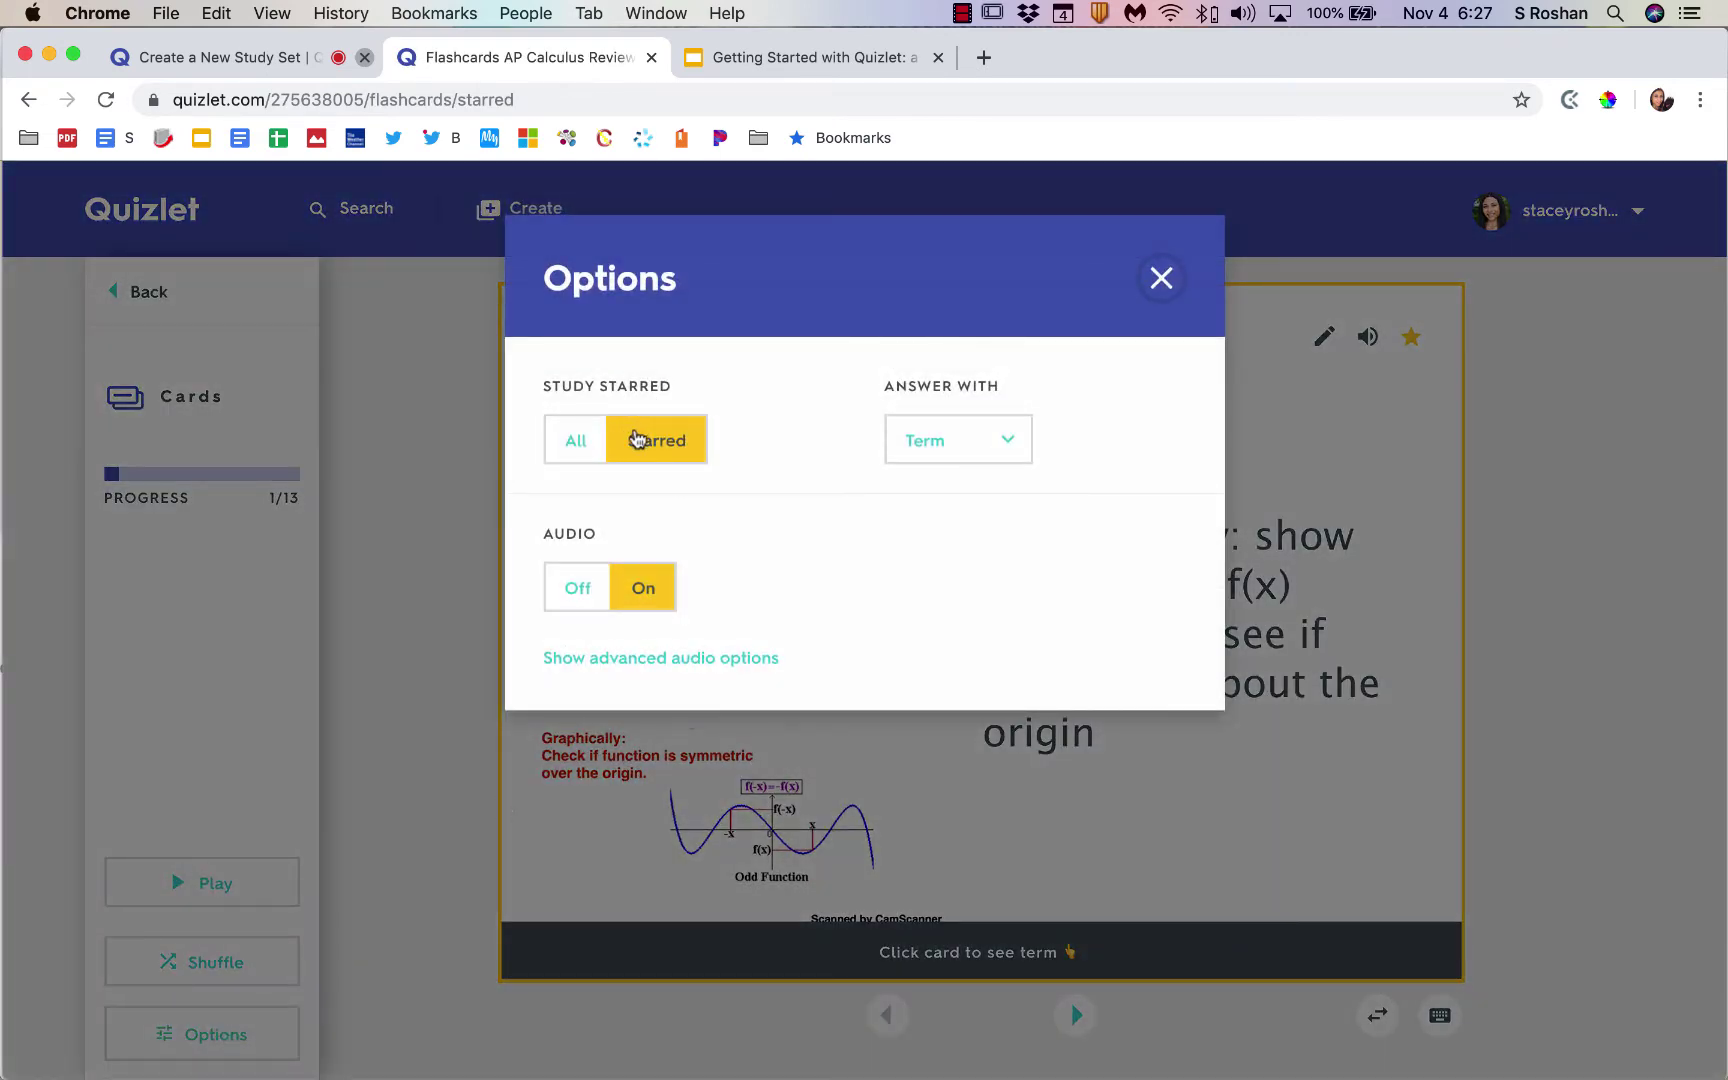
left_click(1161, 278)
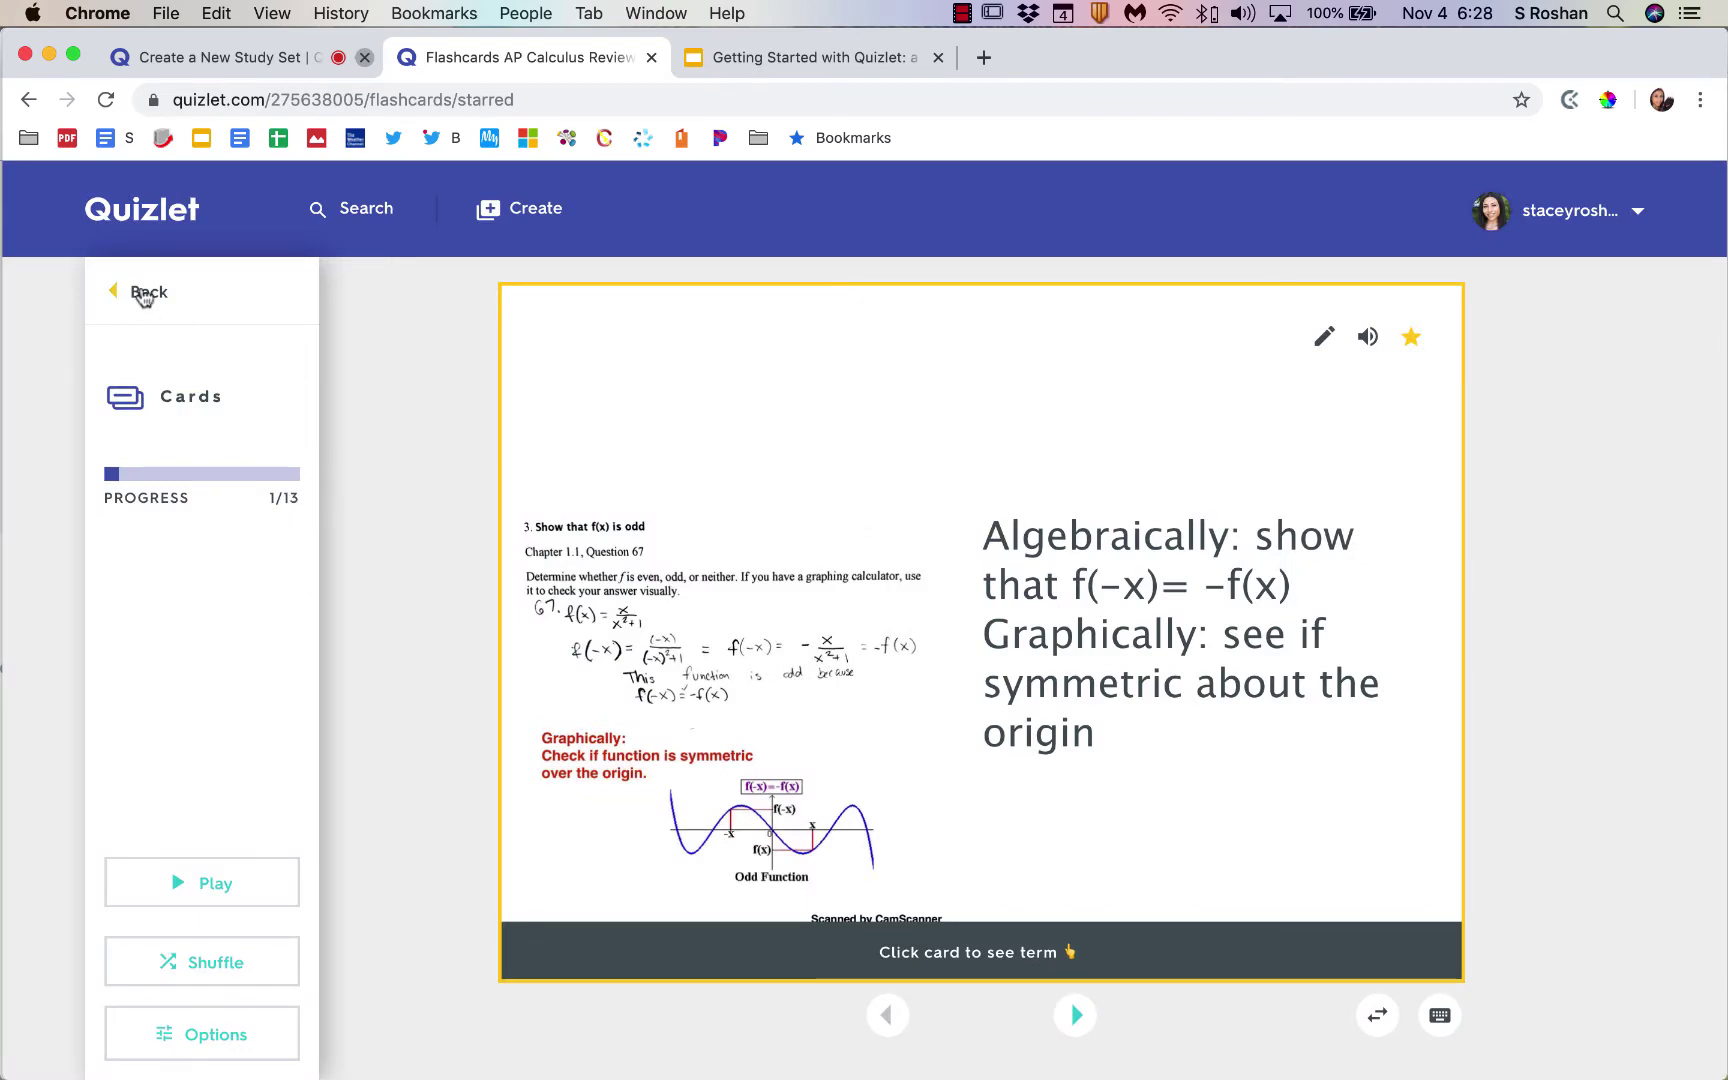
left_click(190, 1030)
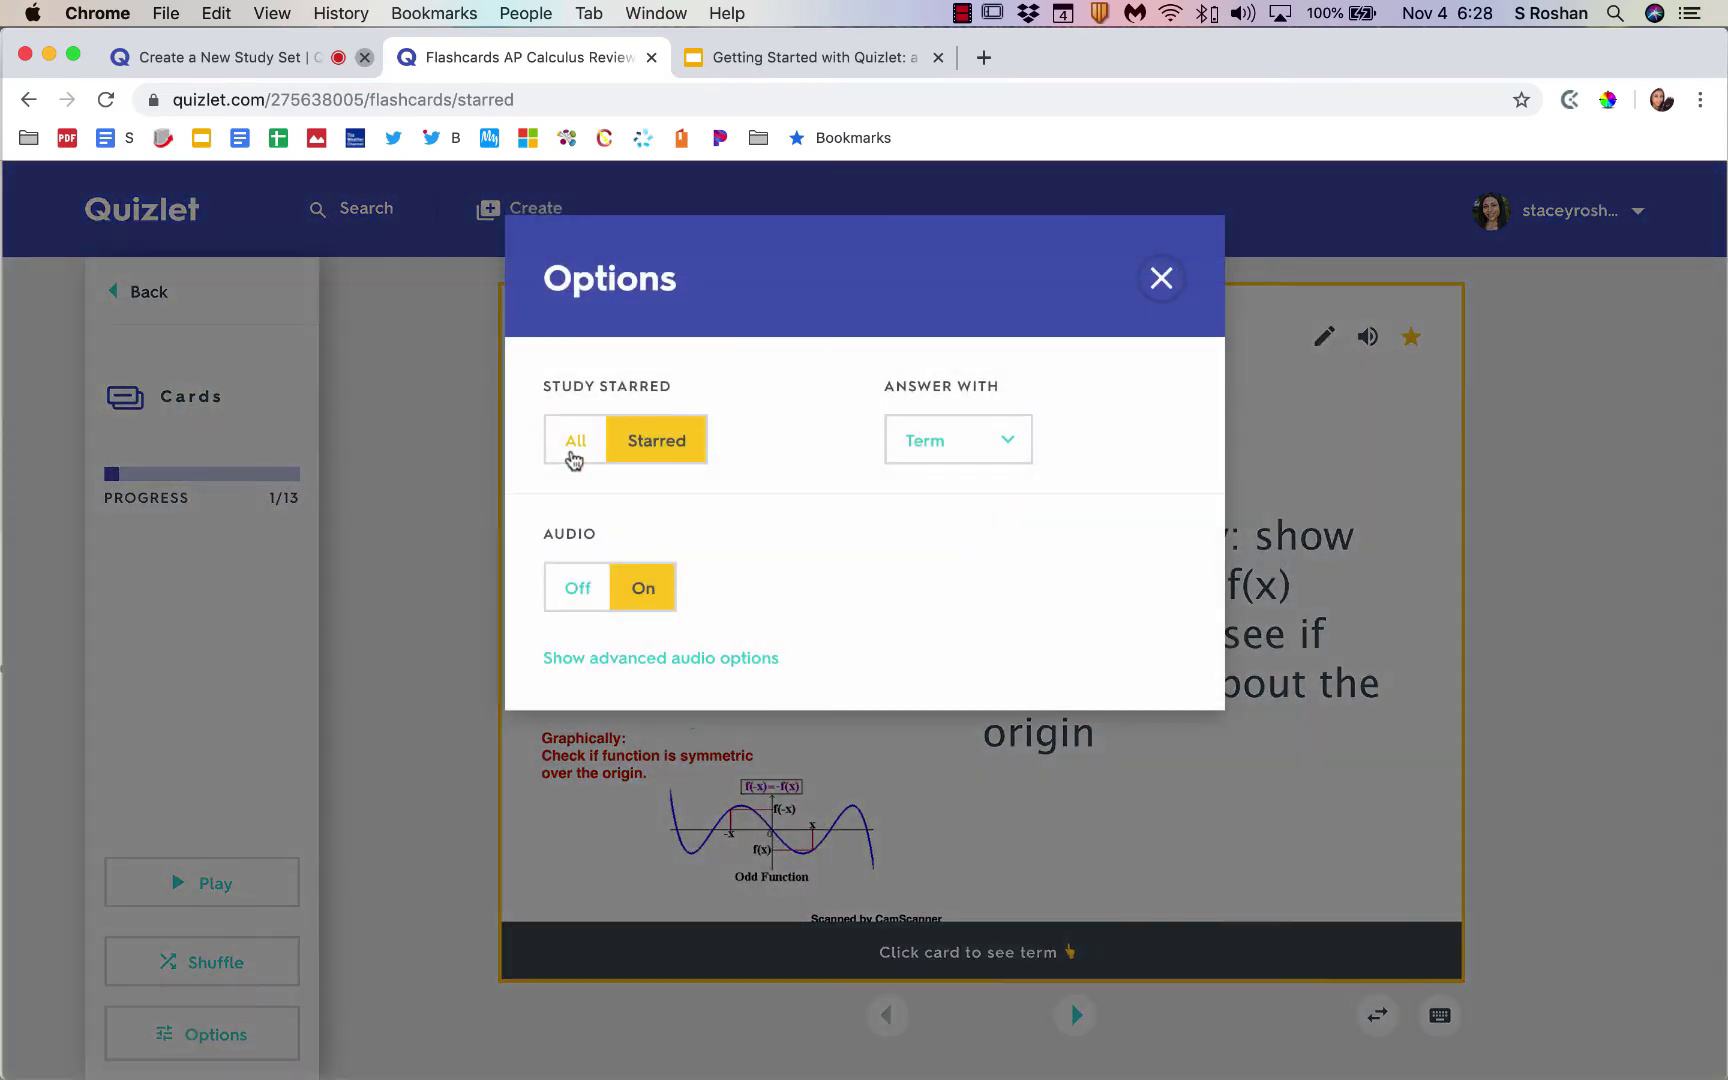
left_click(570, 450)
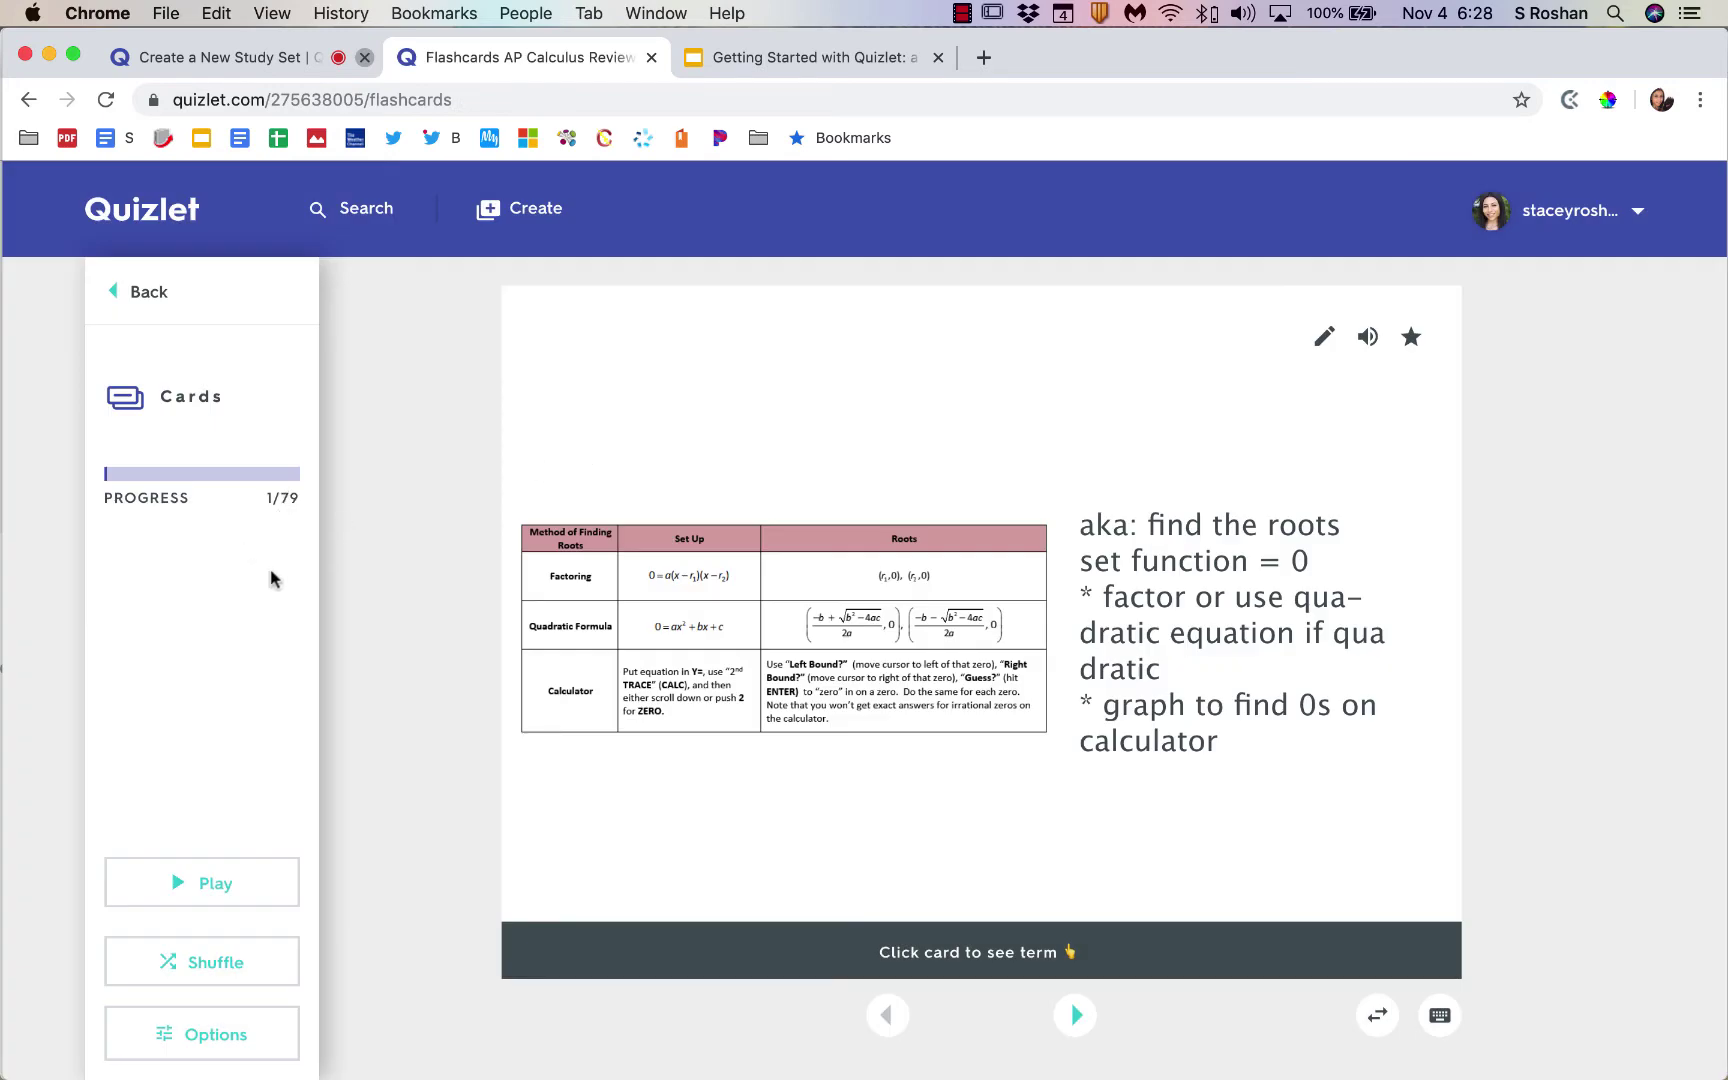
left_click(150, 1033)
left_click(657, 452)
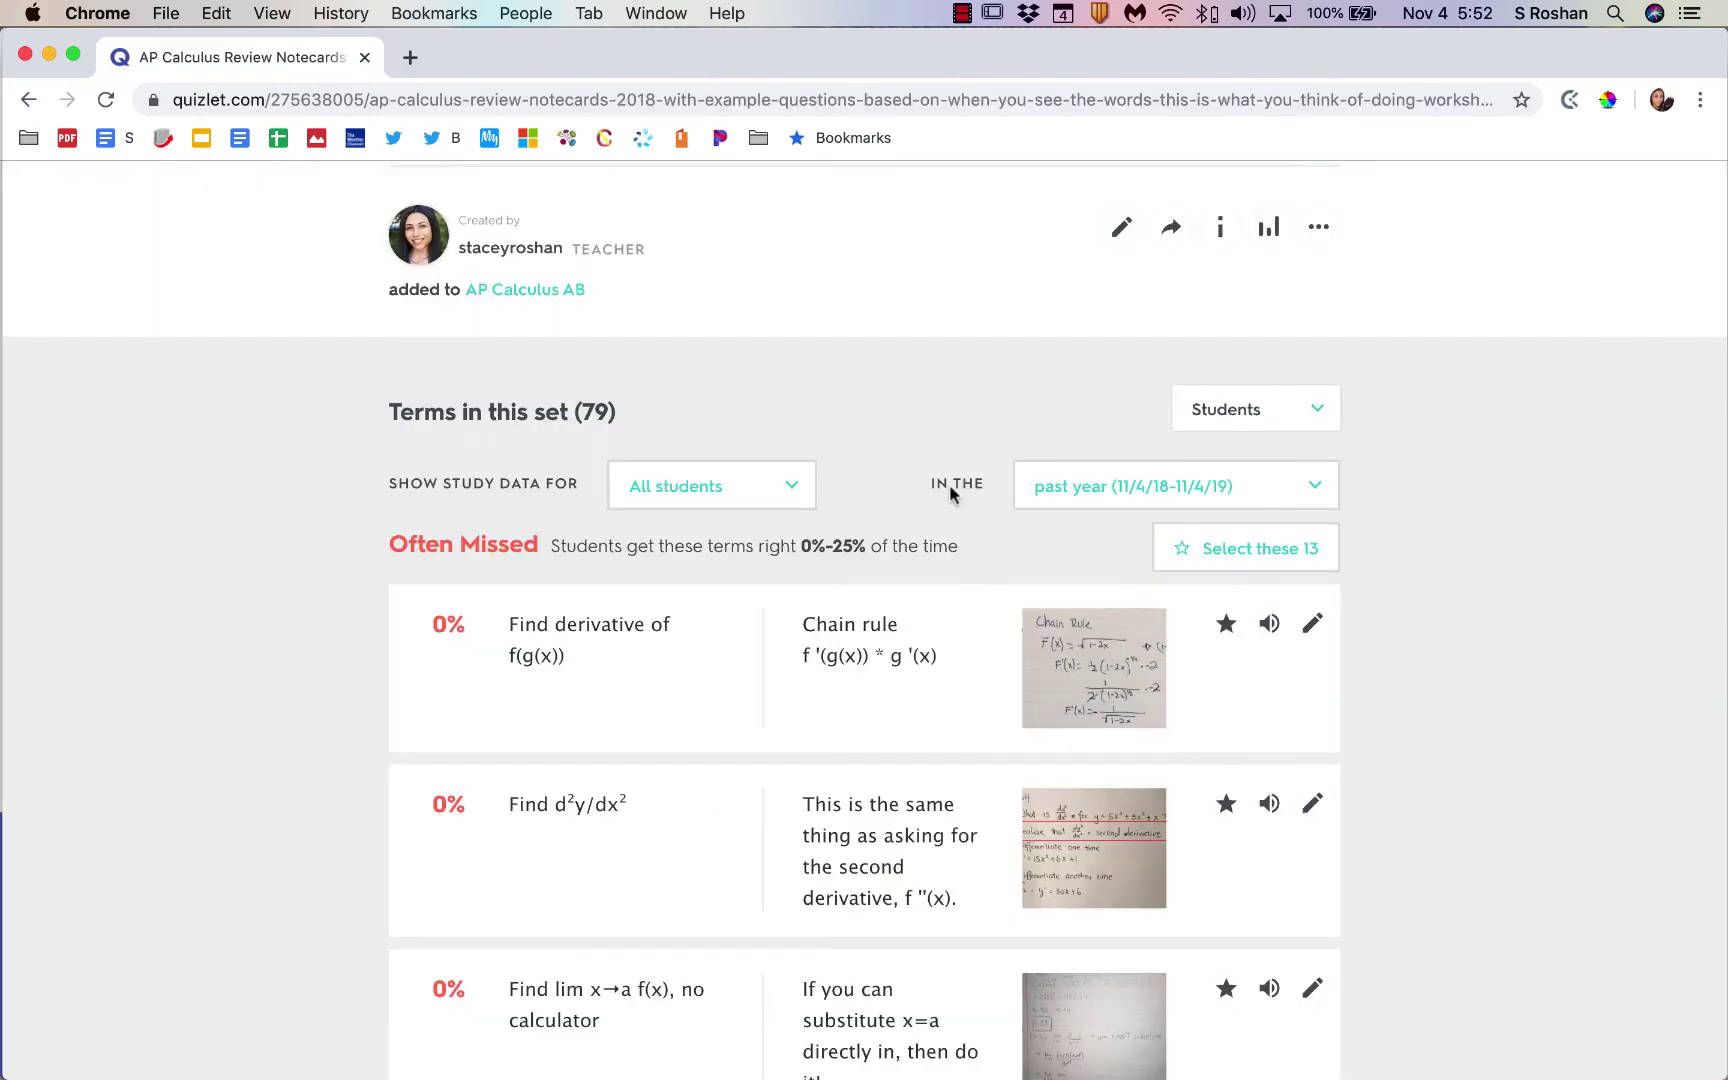
Step: Open the set's class progress and set the date range to past year
scroll(856, 490, "up", 5)
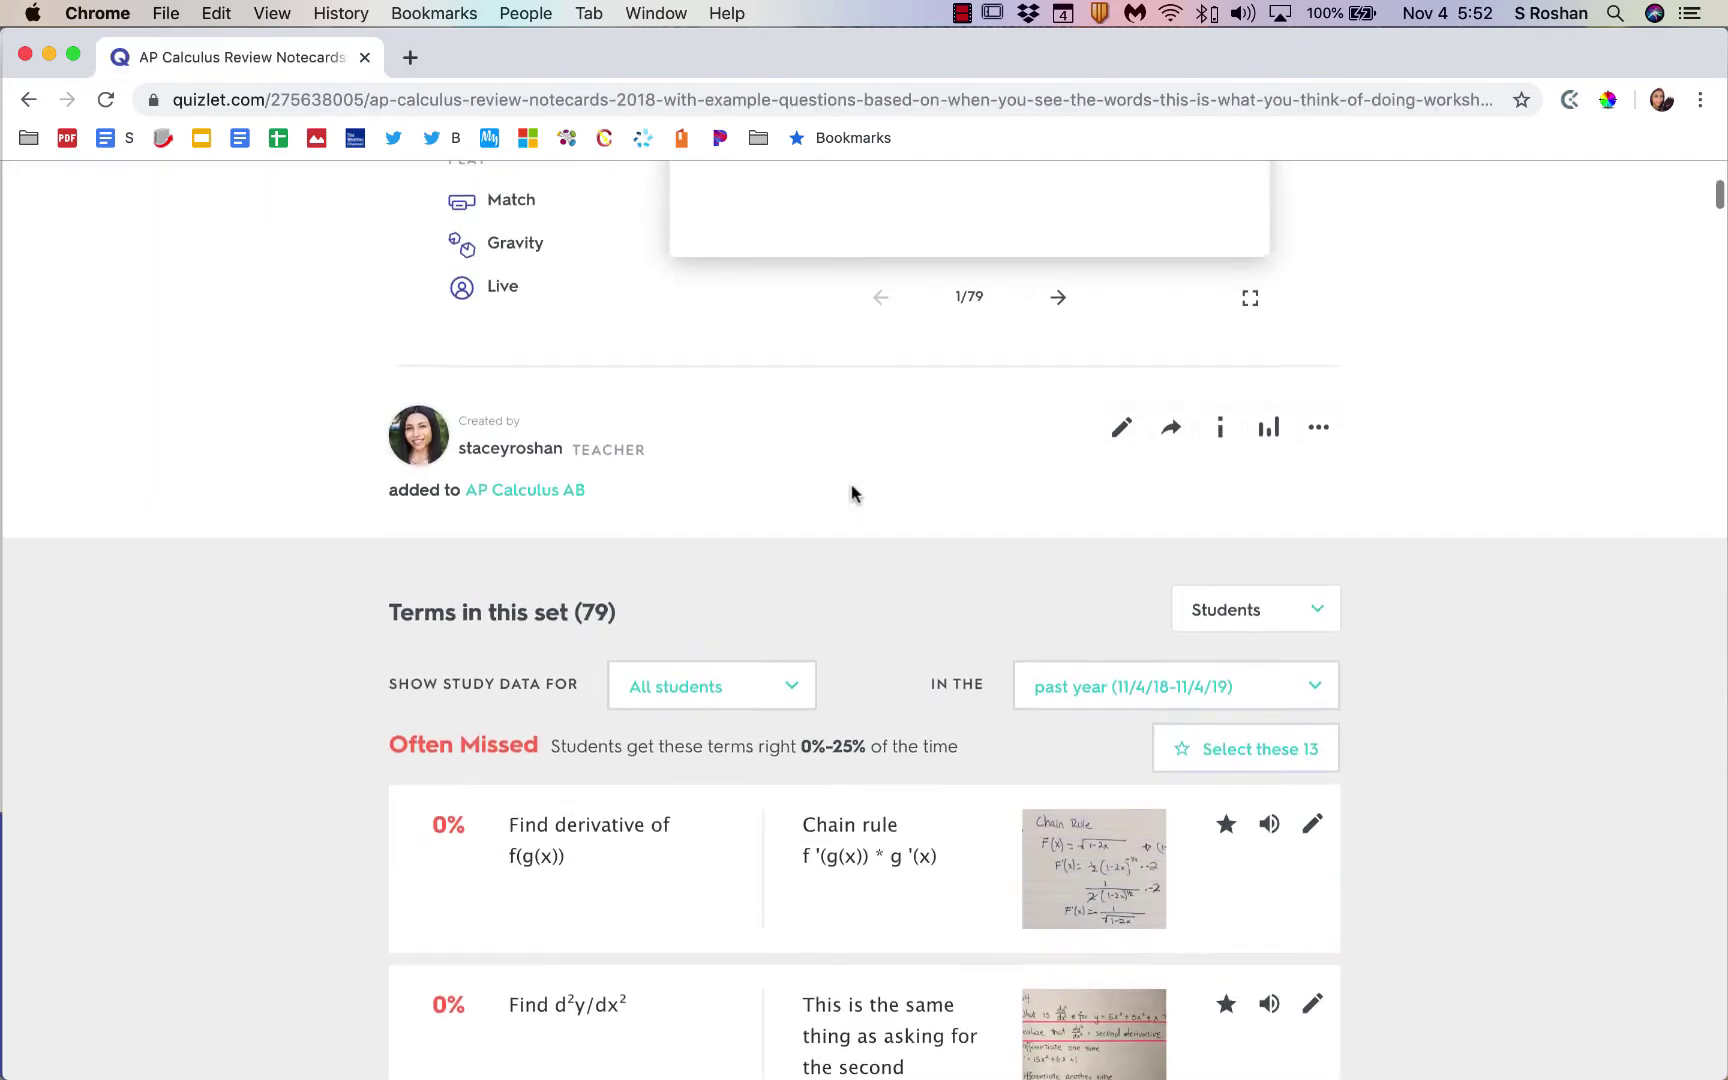
scroll(855, 490, "up", 1)
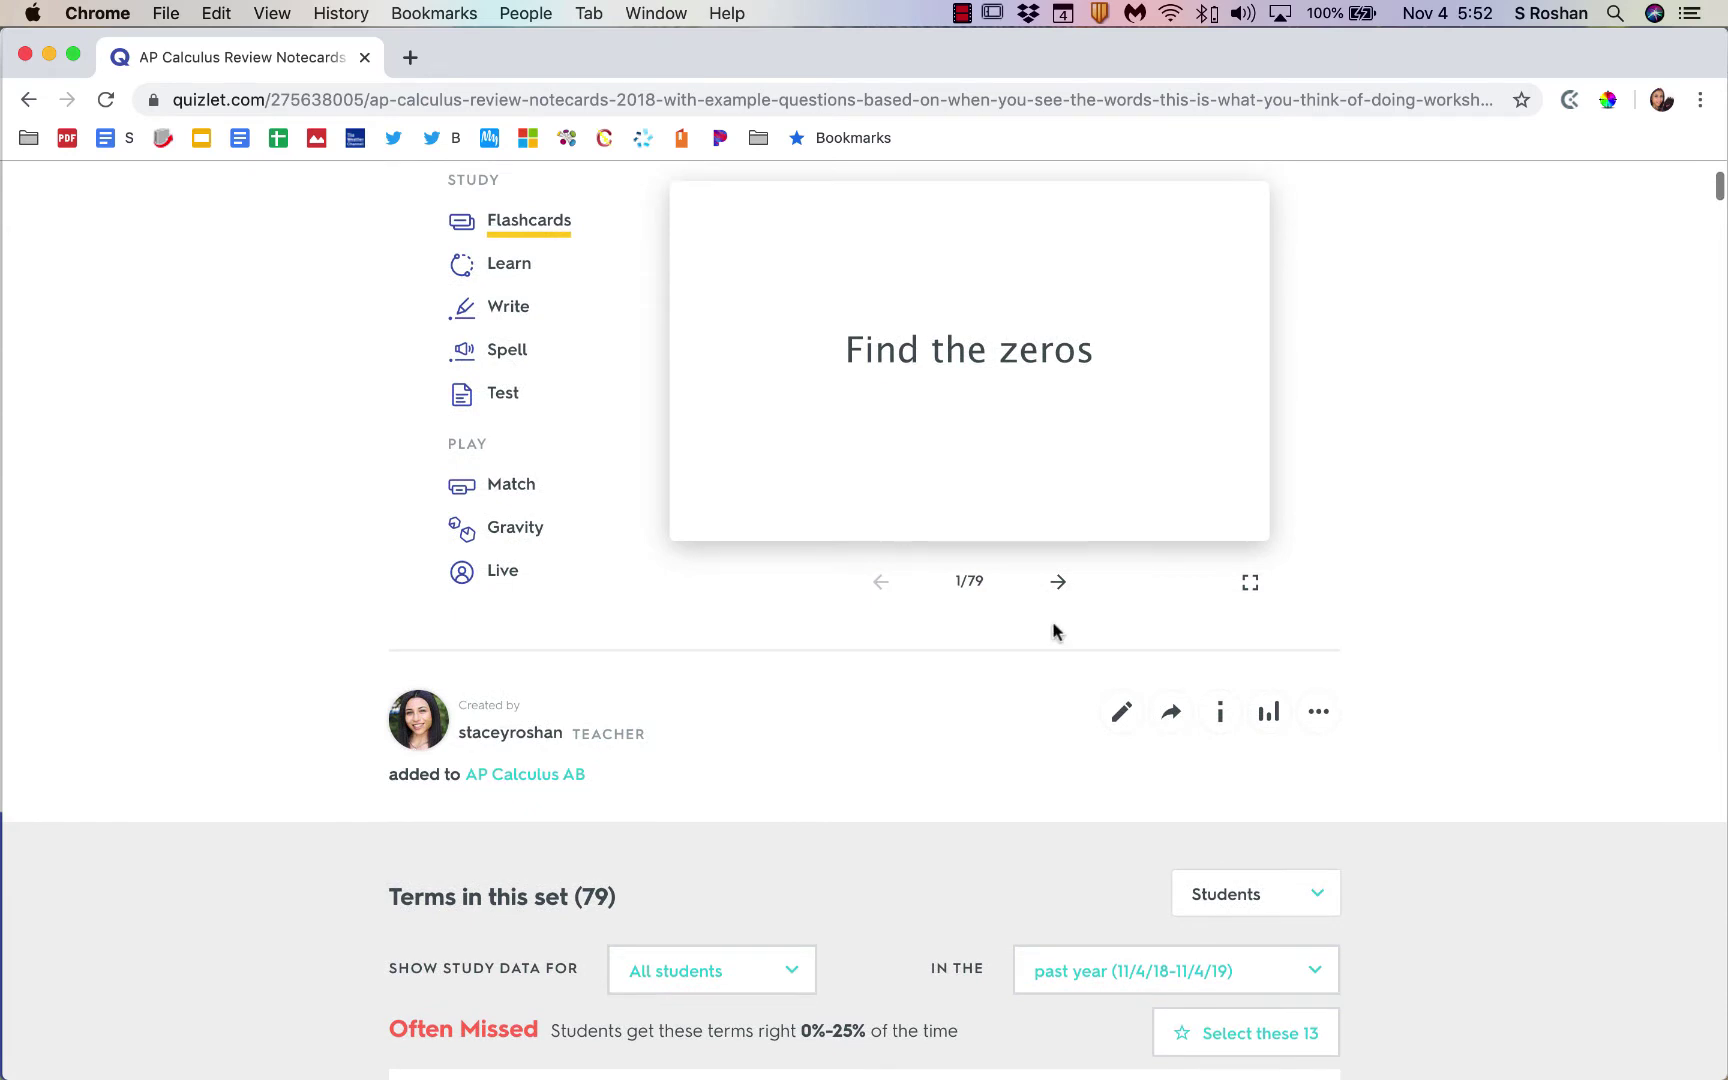
left_click(1277, 716)
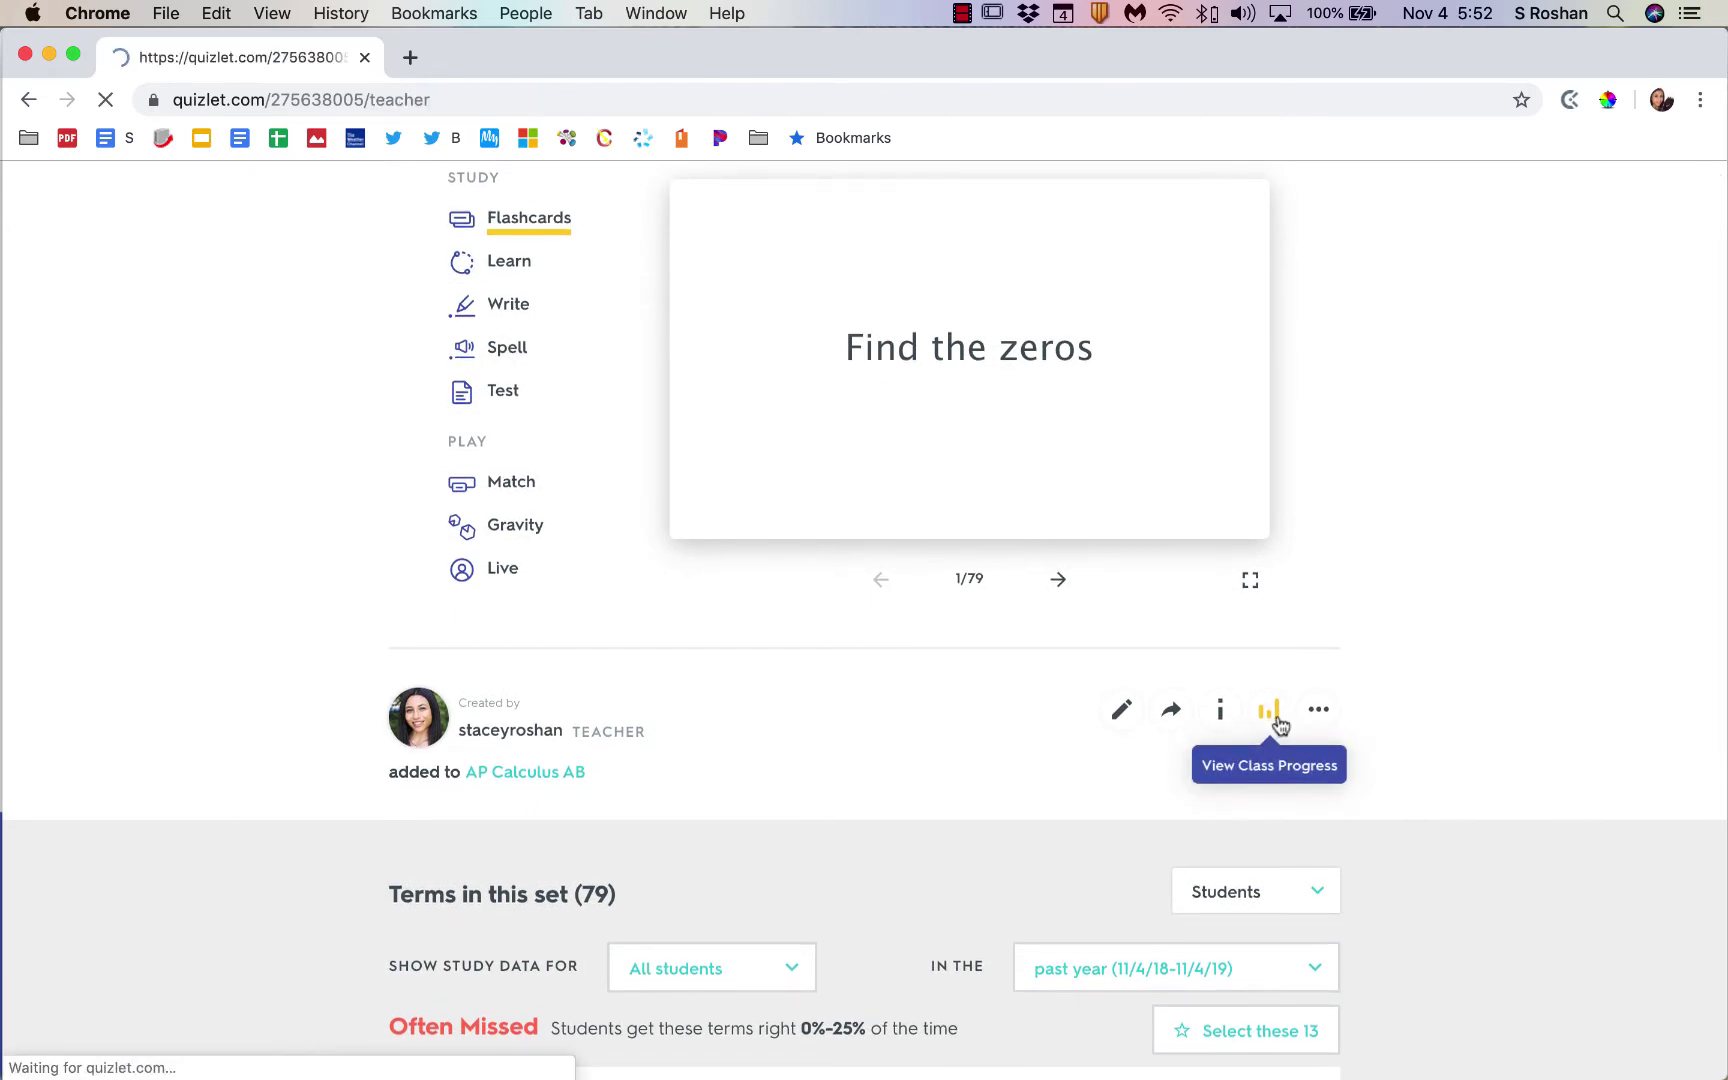
scroll(1150, 760, "down", 2)
left_click(580, 481)
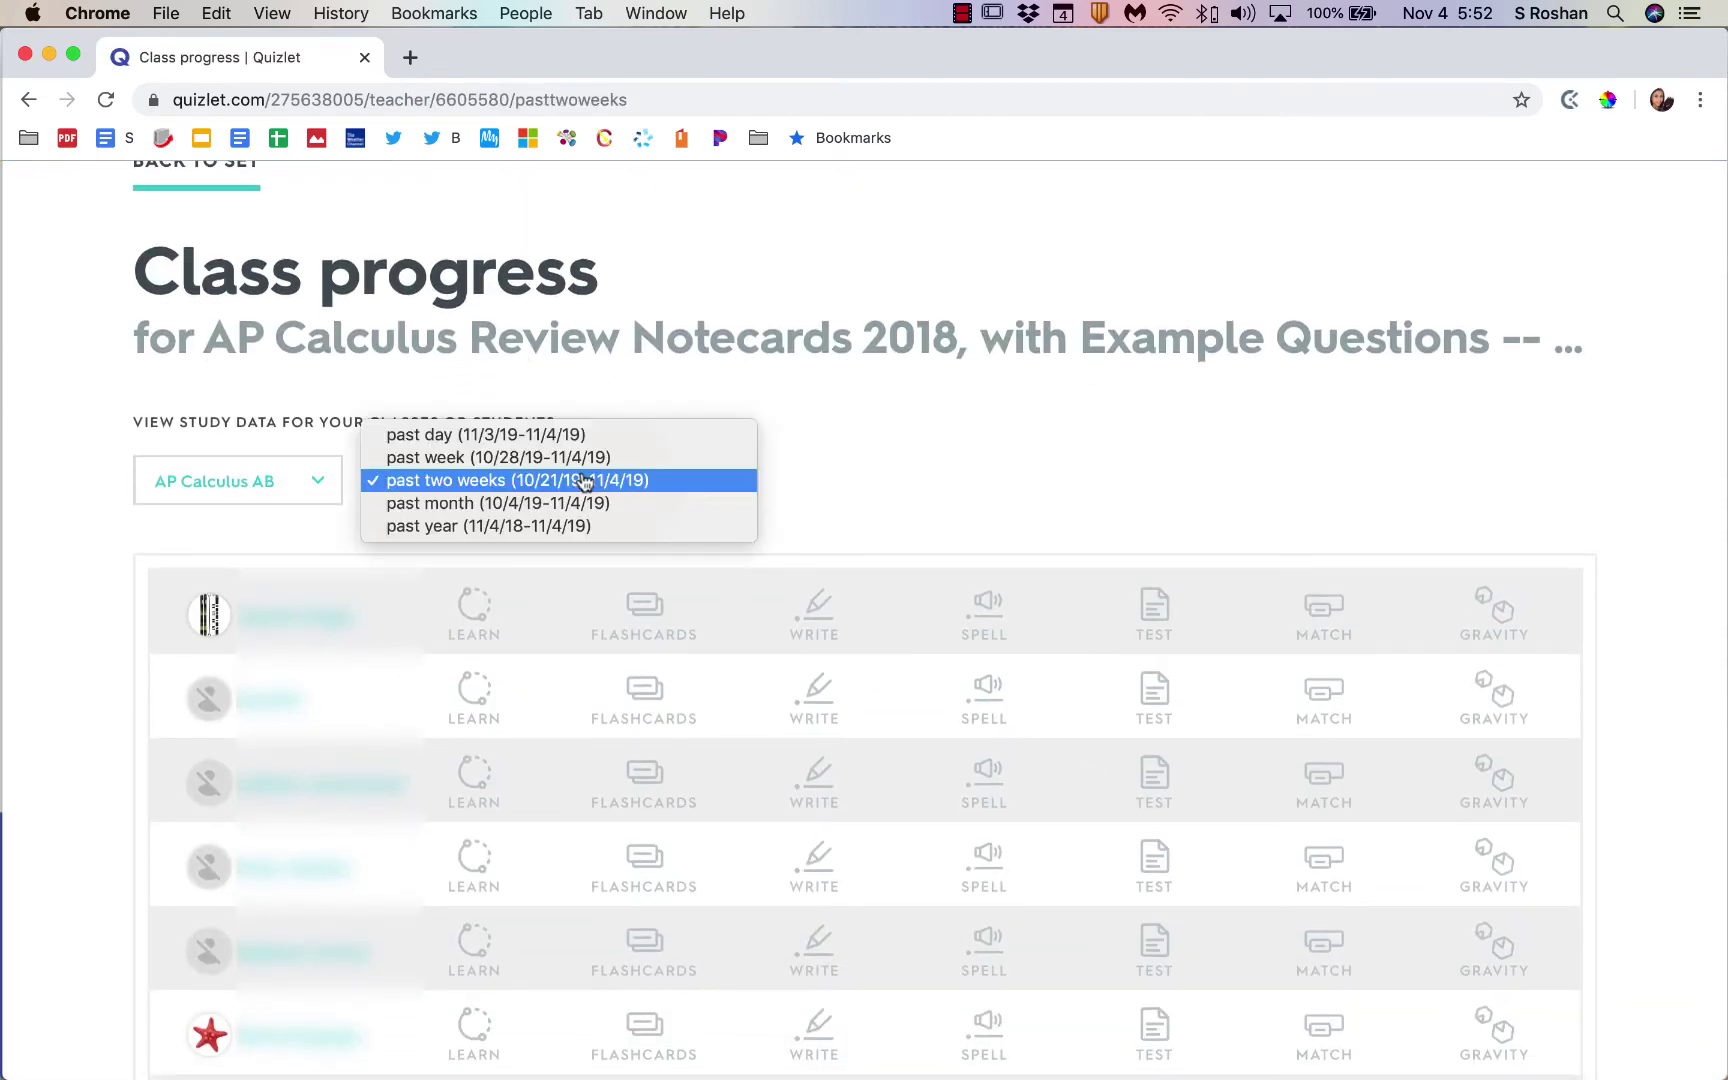
left_click(594, 542)
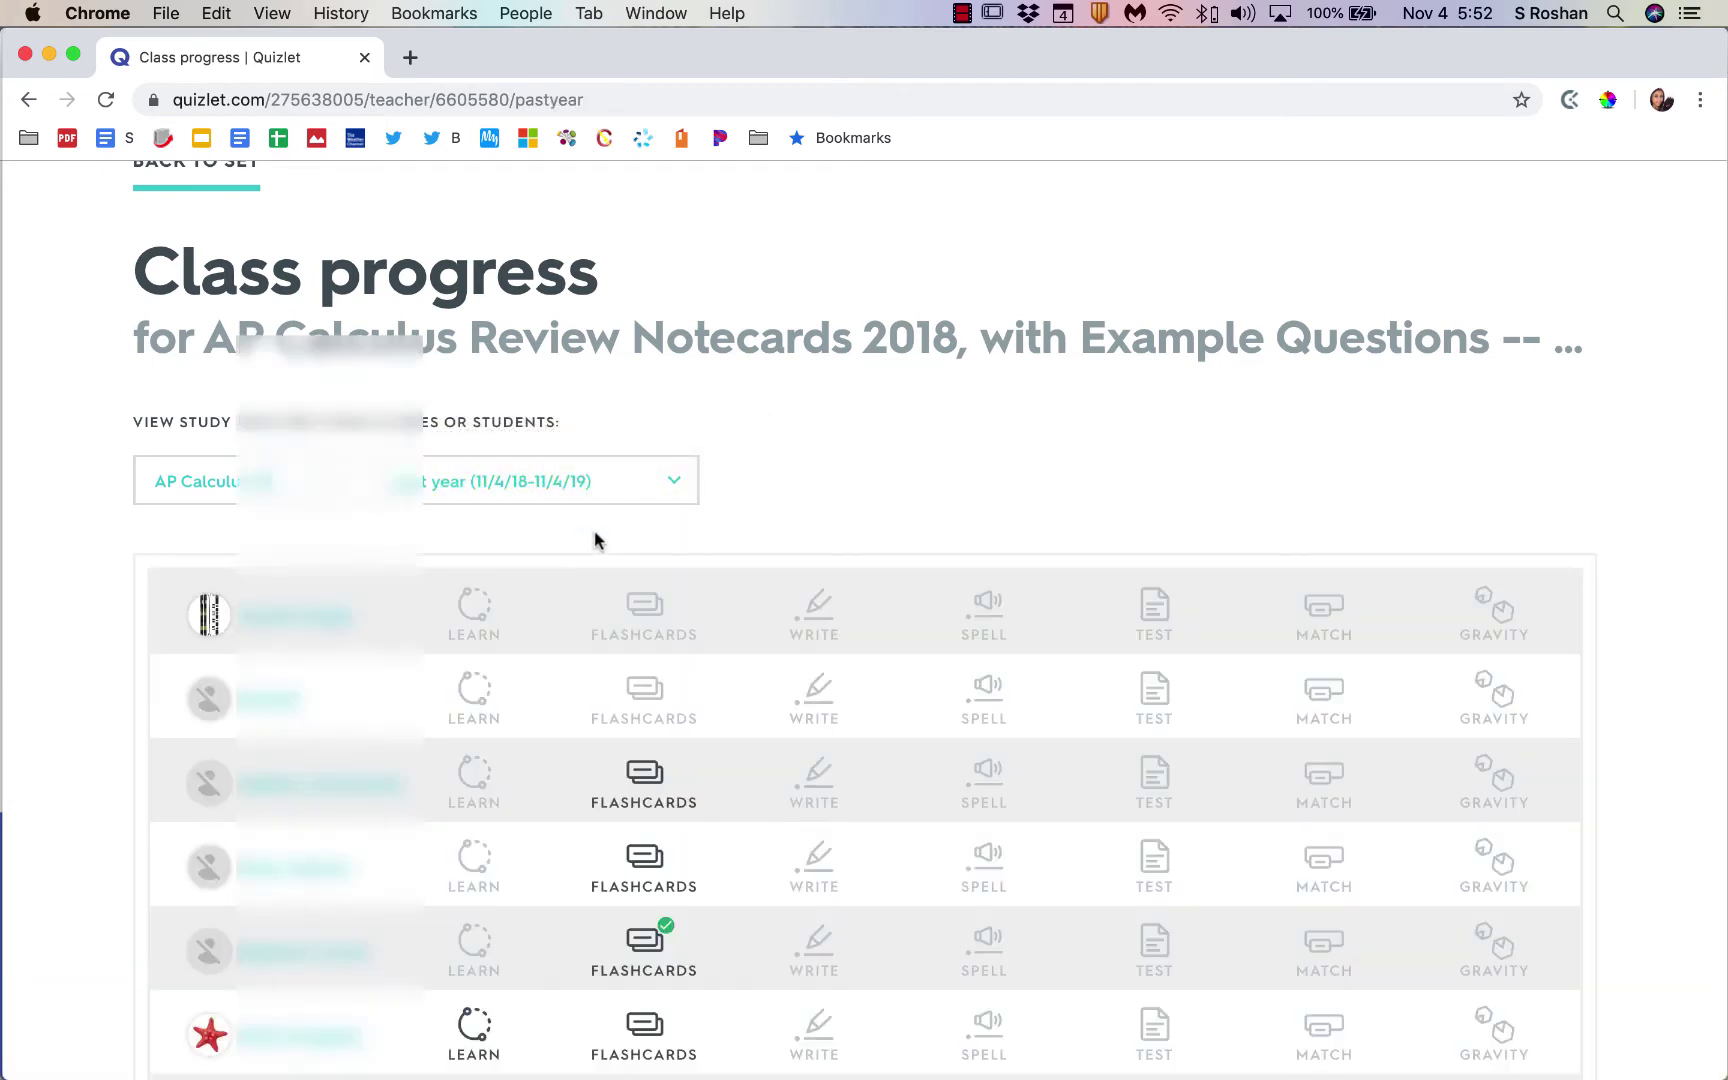
Step: Inspect the students' activity icons, such as Flashcards use, on the progress page
scroll(600, 560, "down", 5)
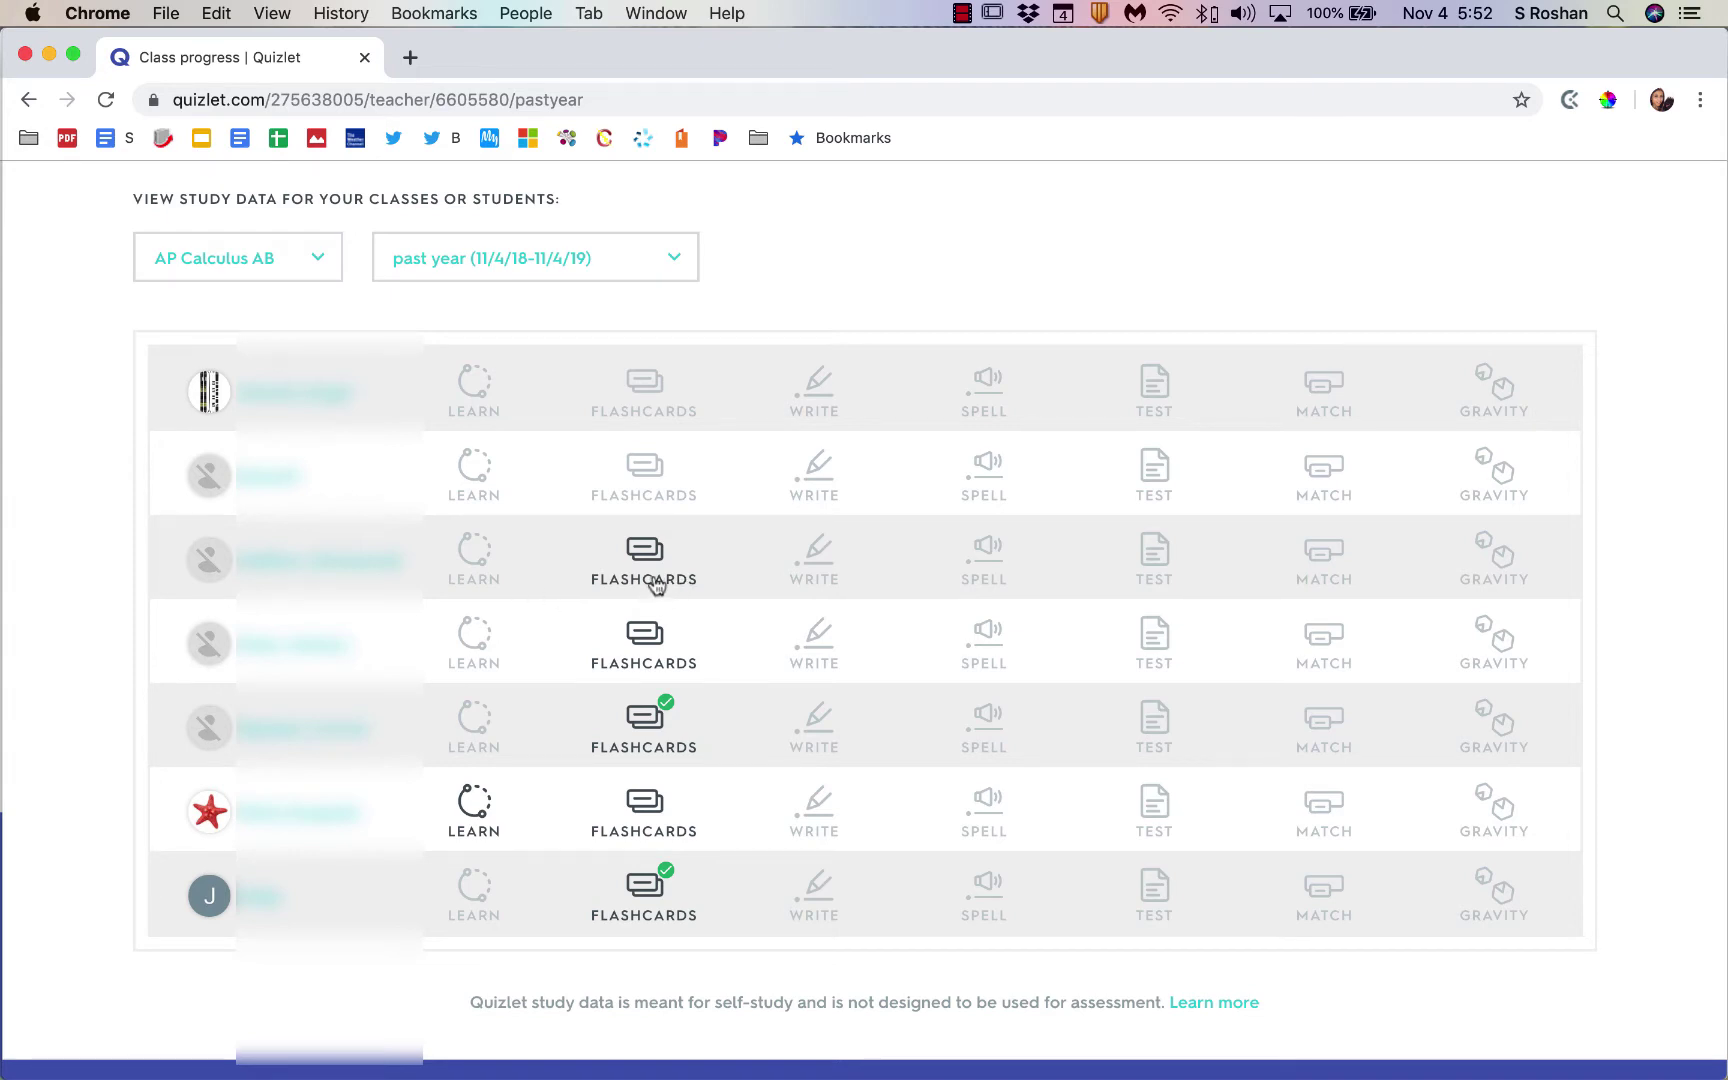
mouse_move(648, 571)
mouse_move(508, 815)
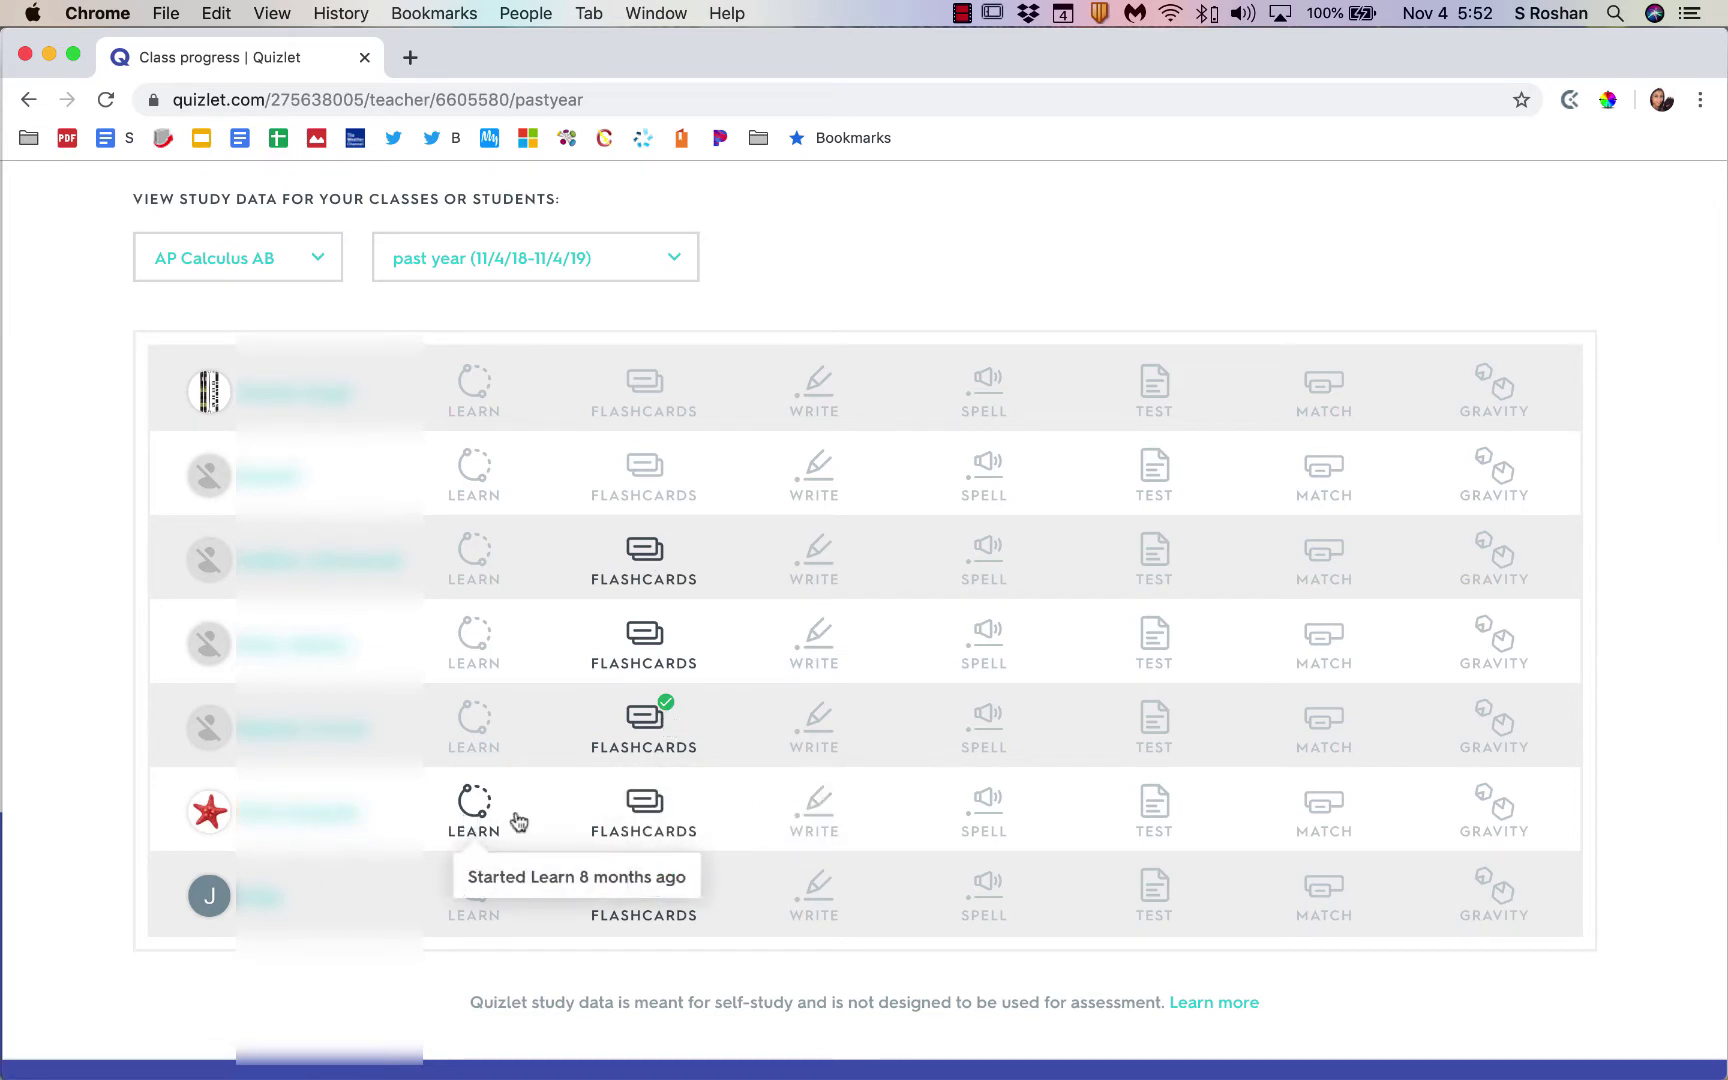
mouse_move(658, 823)
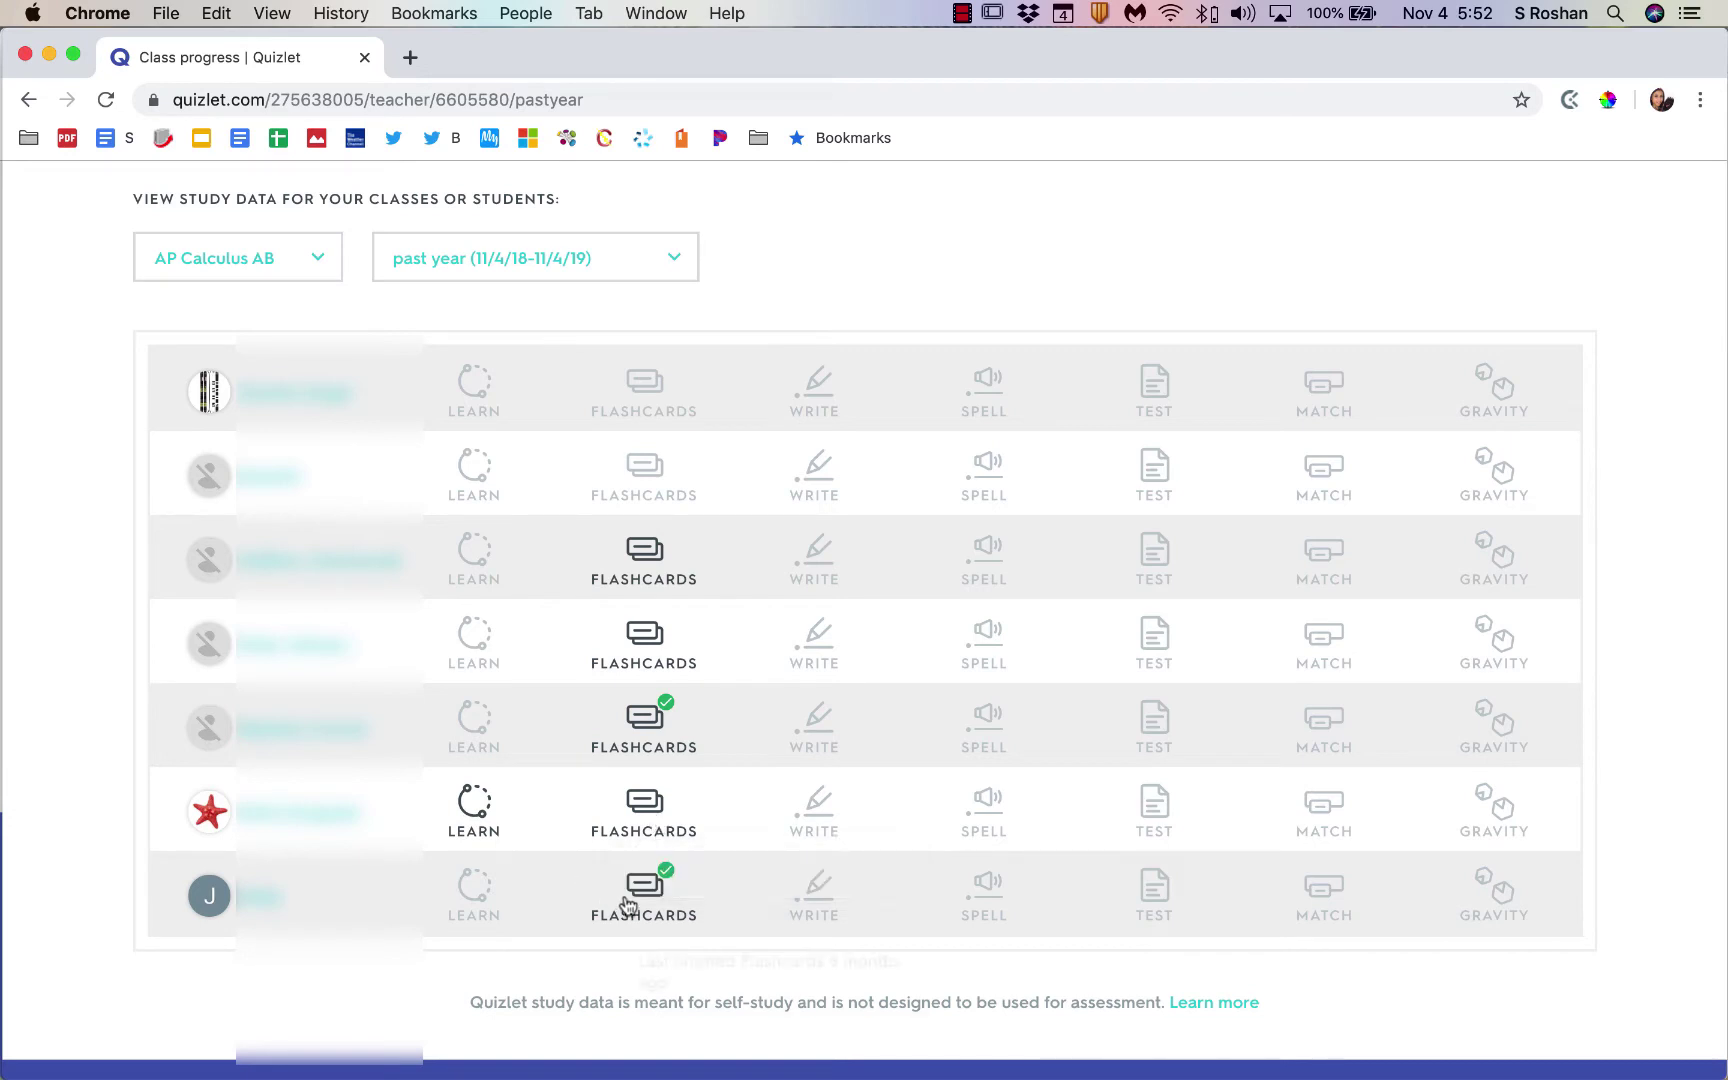
mouse_move(648, 884)
mouse_move(647, 428)
scroll(200, 300, "up", 4)
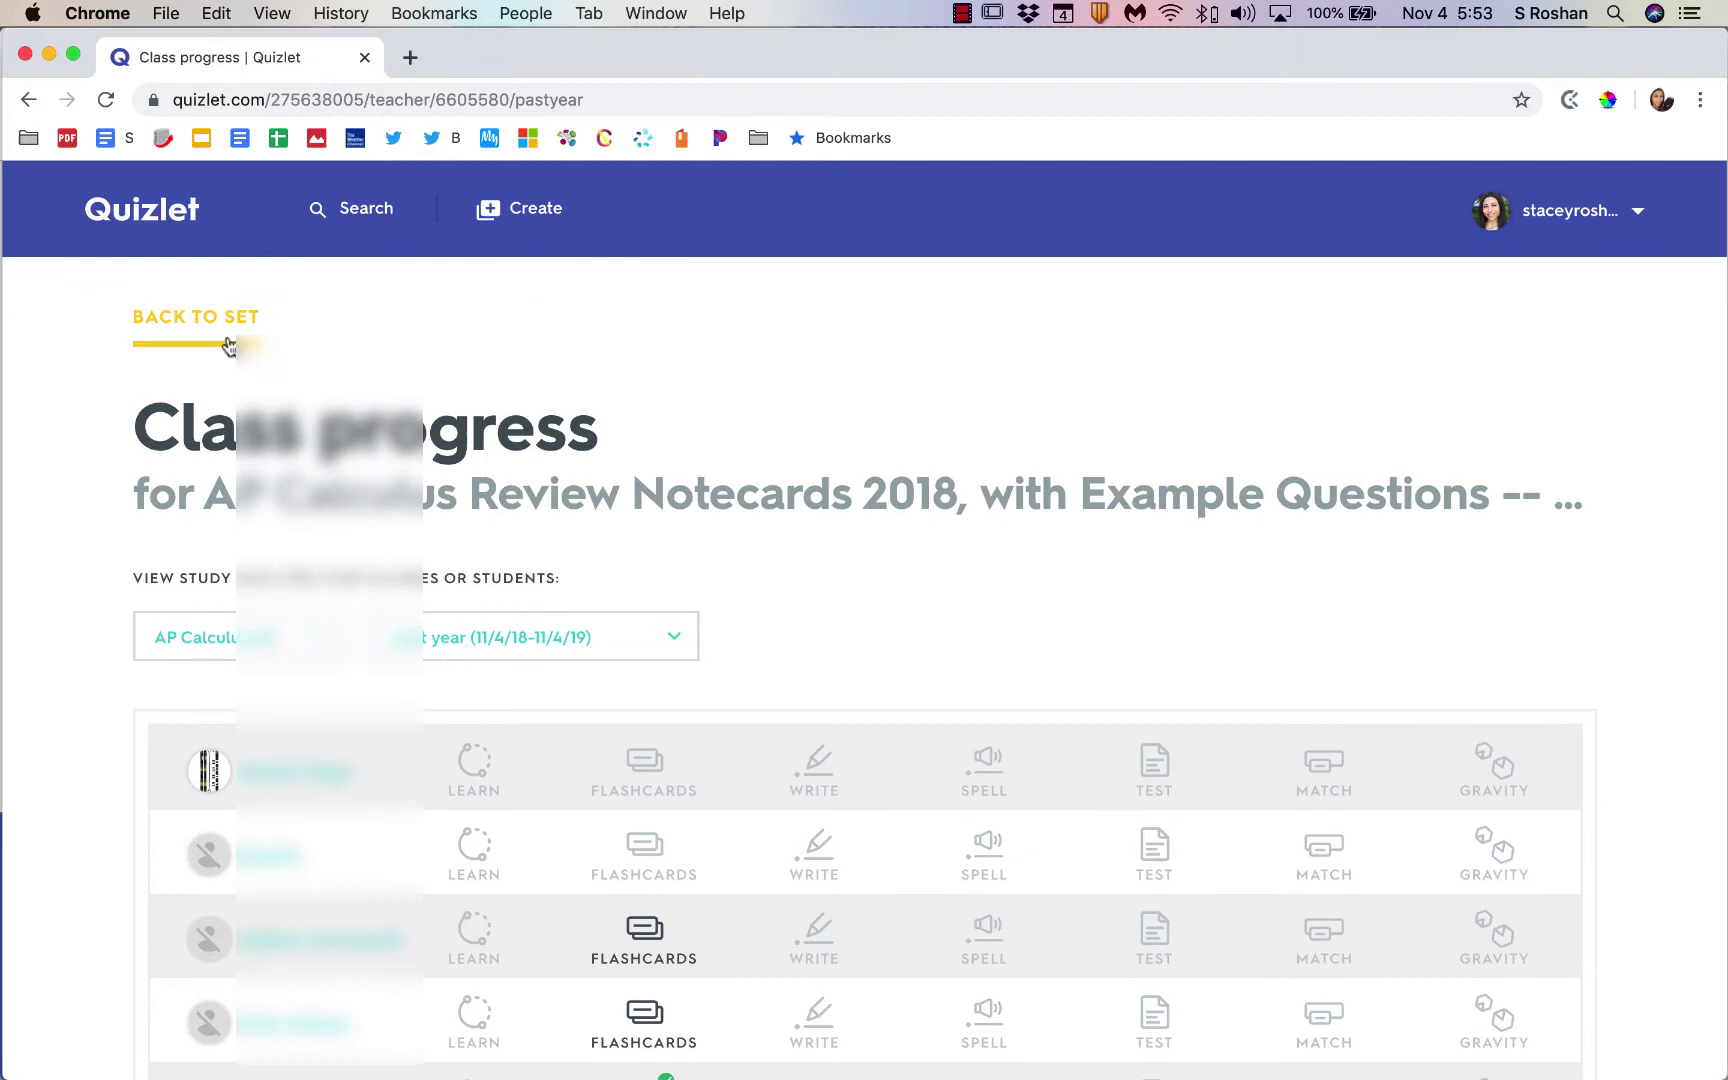
Step: Create a Quizlet Live game for the set using terms as prompts
left_click(229, 345)
scroll(697, 975, "down", 8)
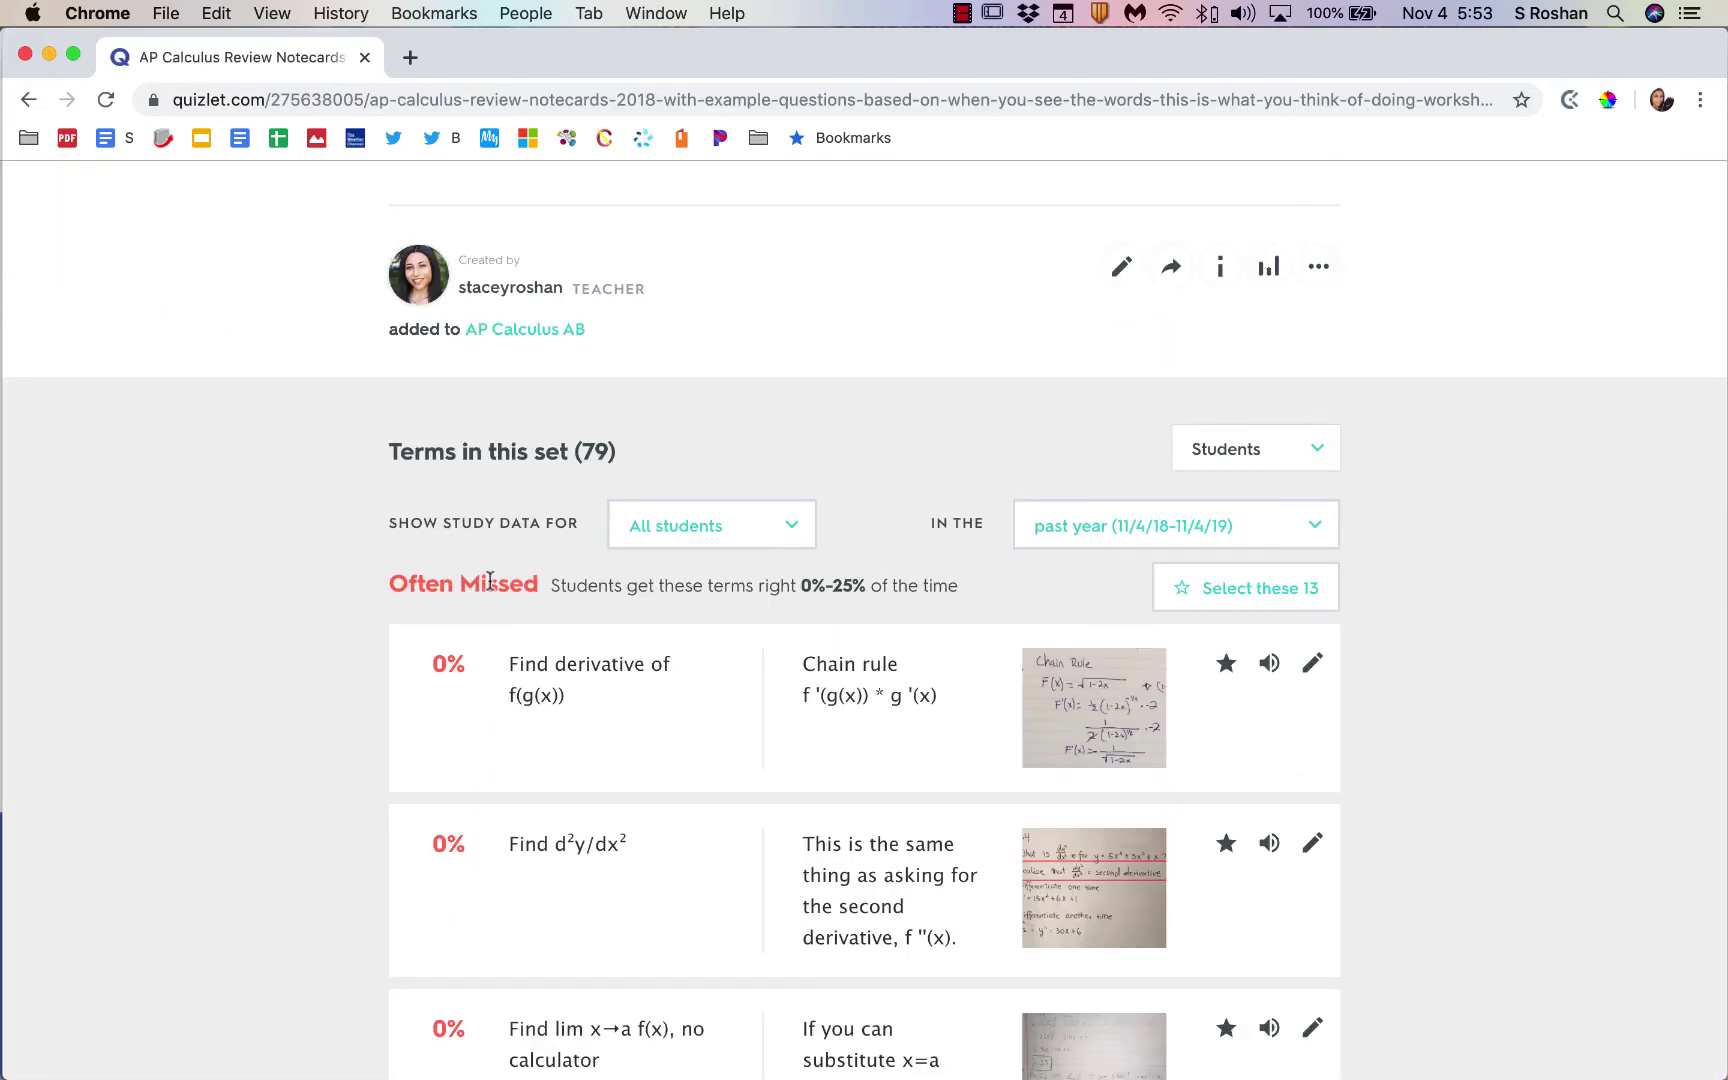
scroll(488, 580, "up", 8)
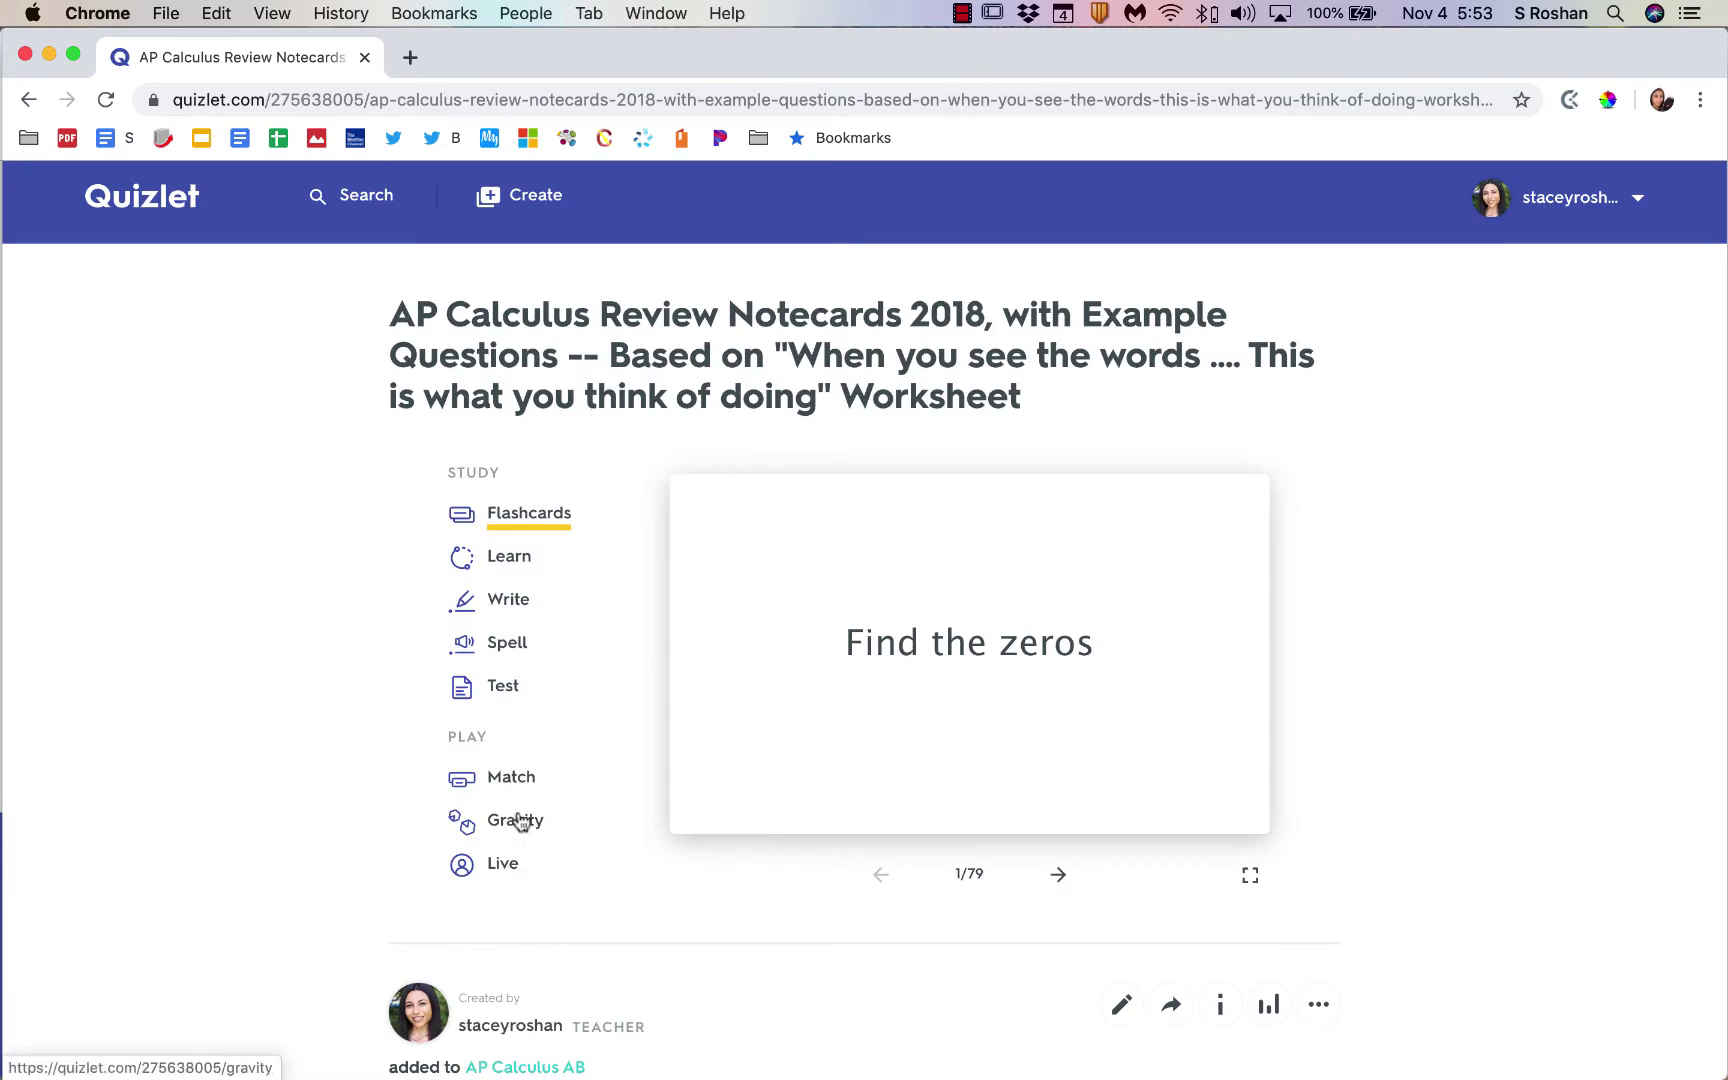
left_click(505, 866)
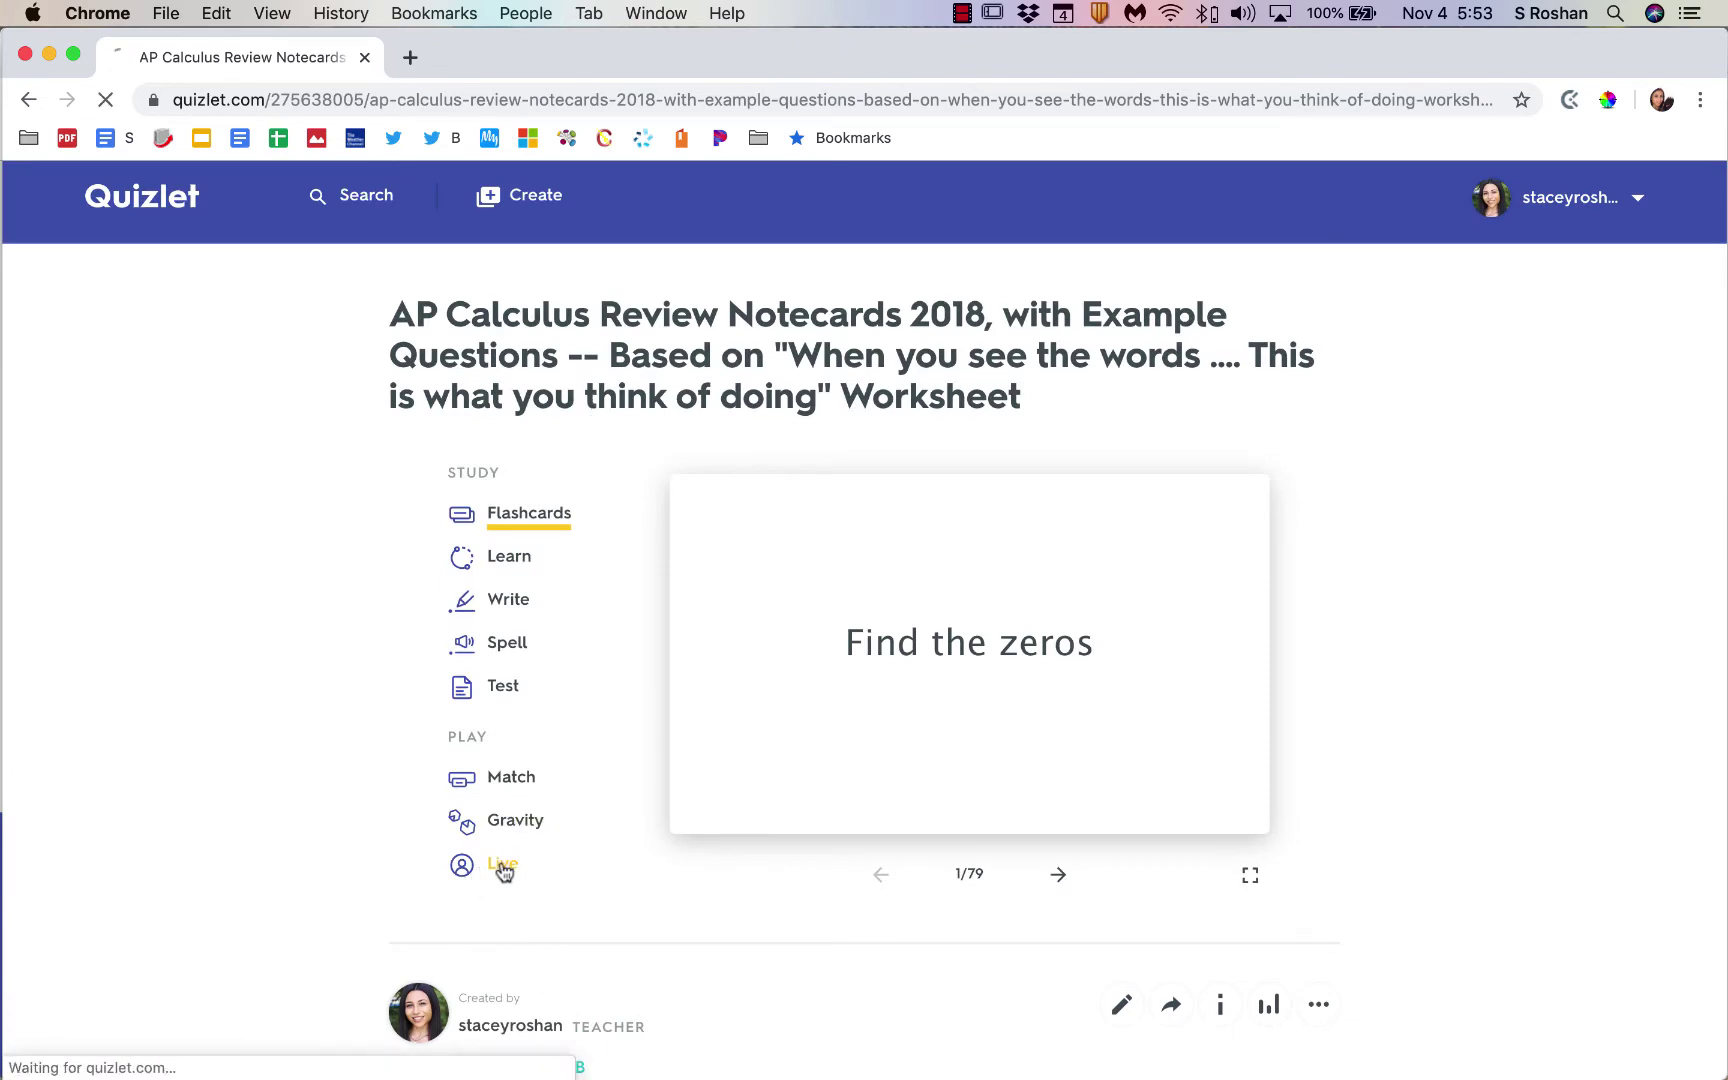
left_click(1152, 889)
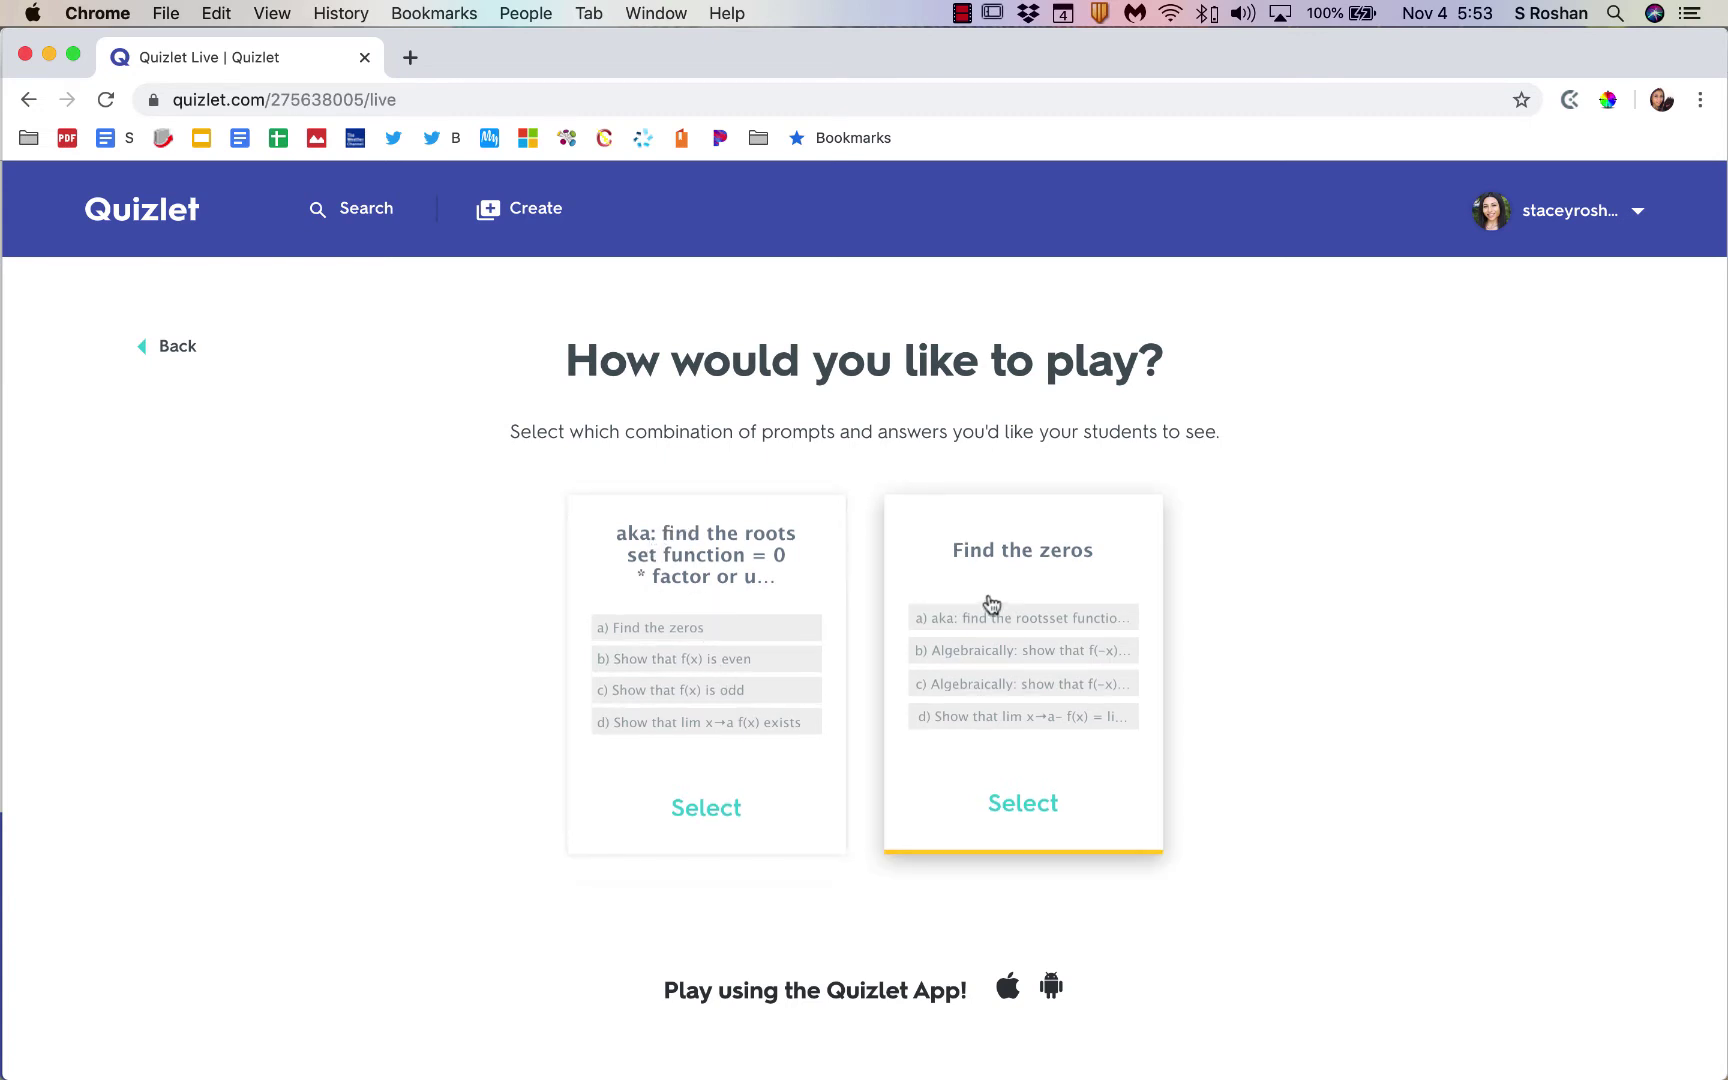
left_click(1043, 805)
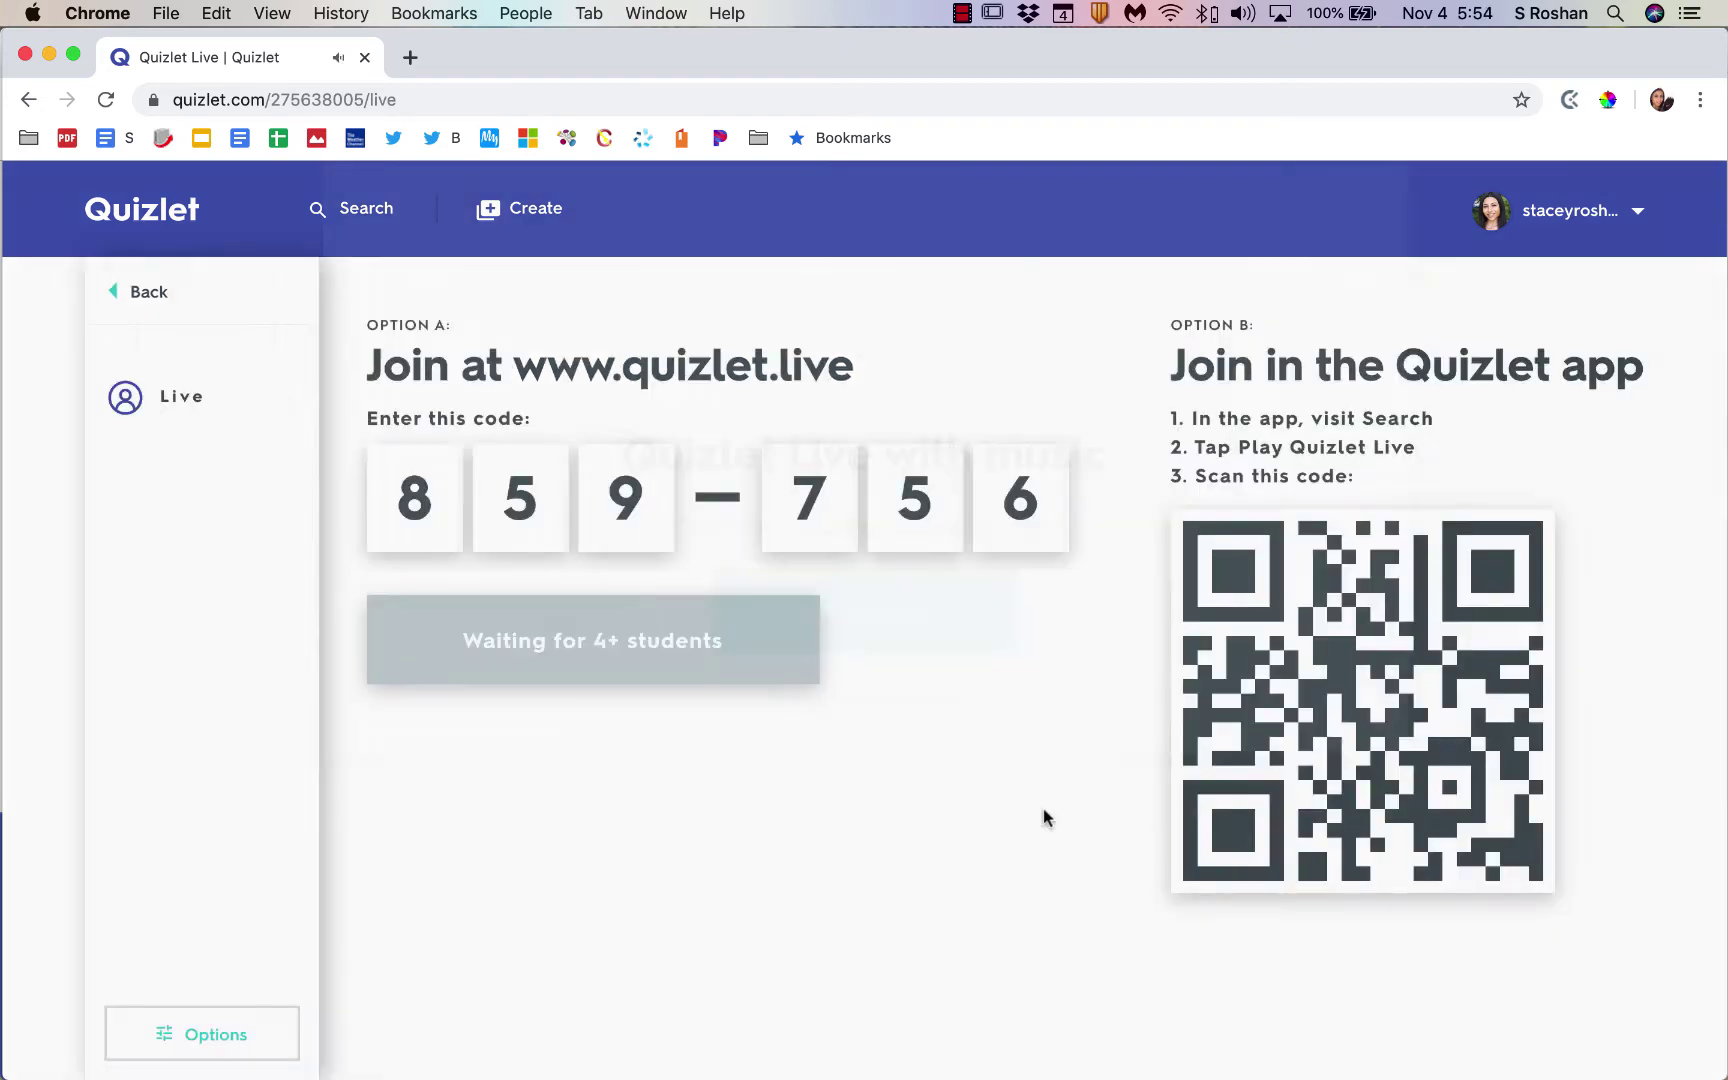
Step: Turn off the Live game music, then leave Live for the study set page
left_click(864, 750)
left_click(463, 440)
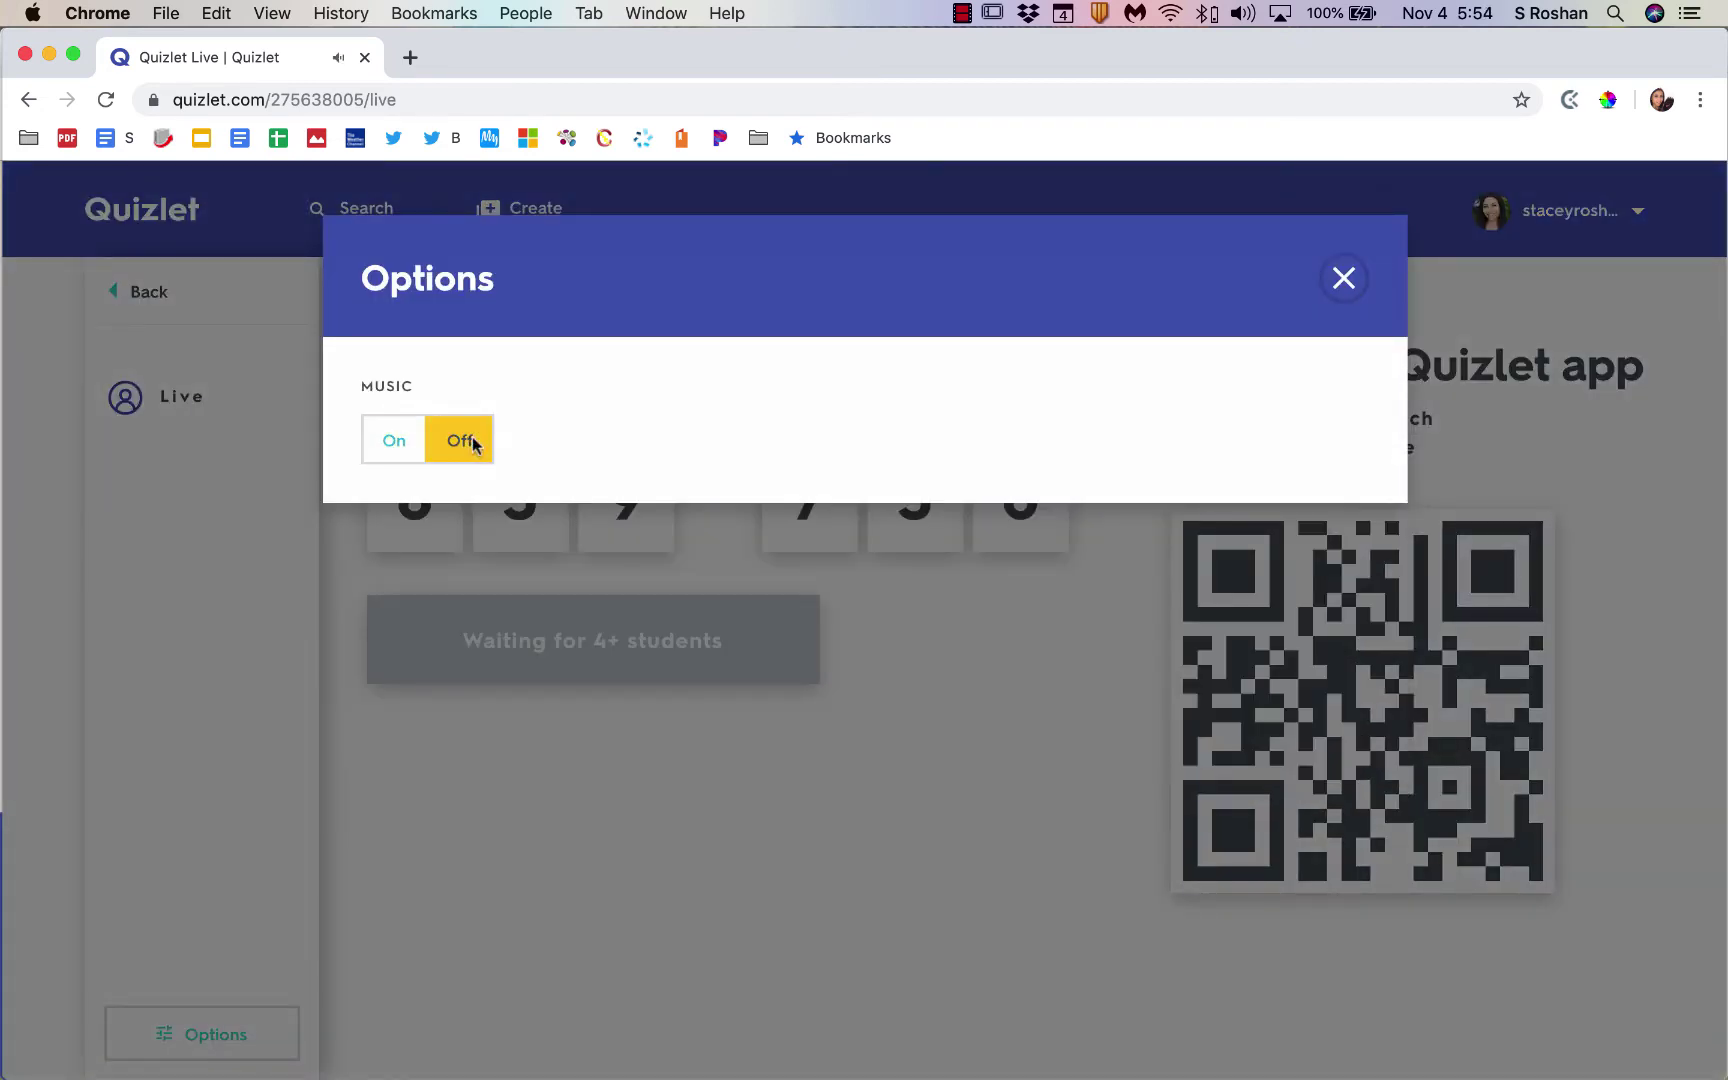
left_click(1340, 278)
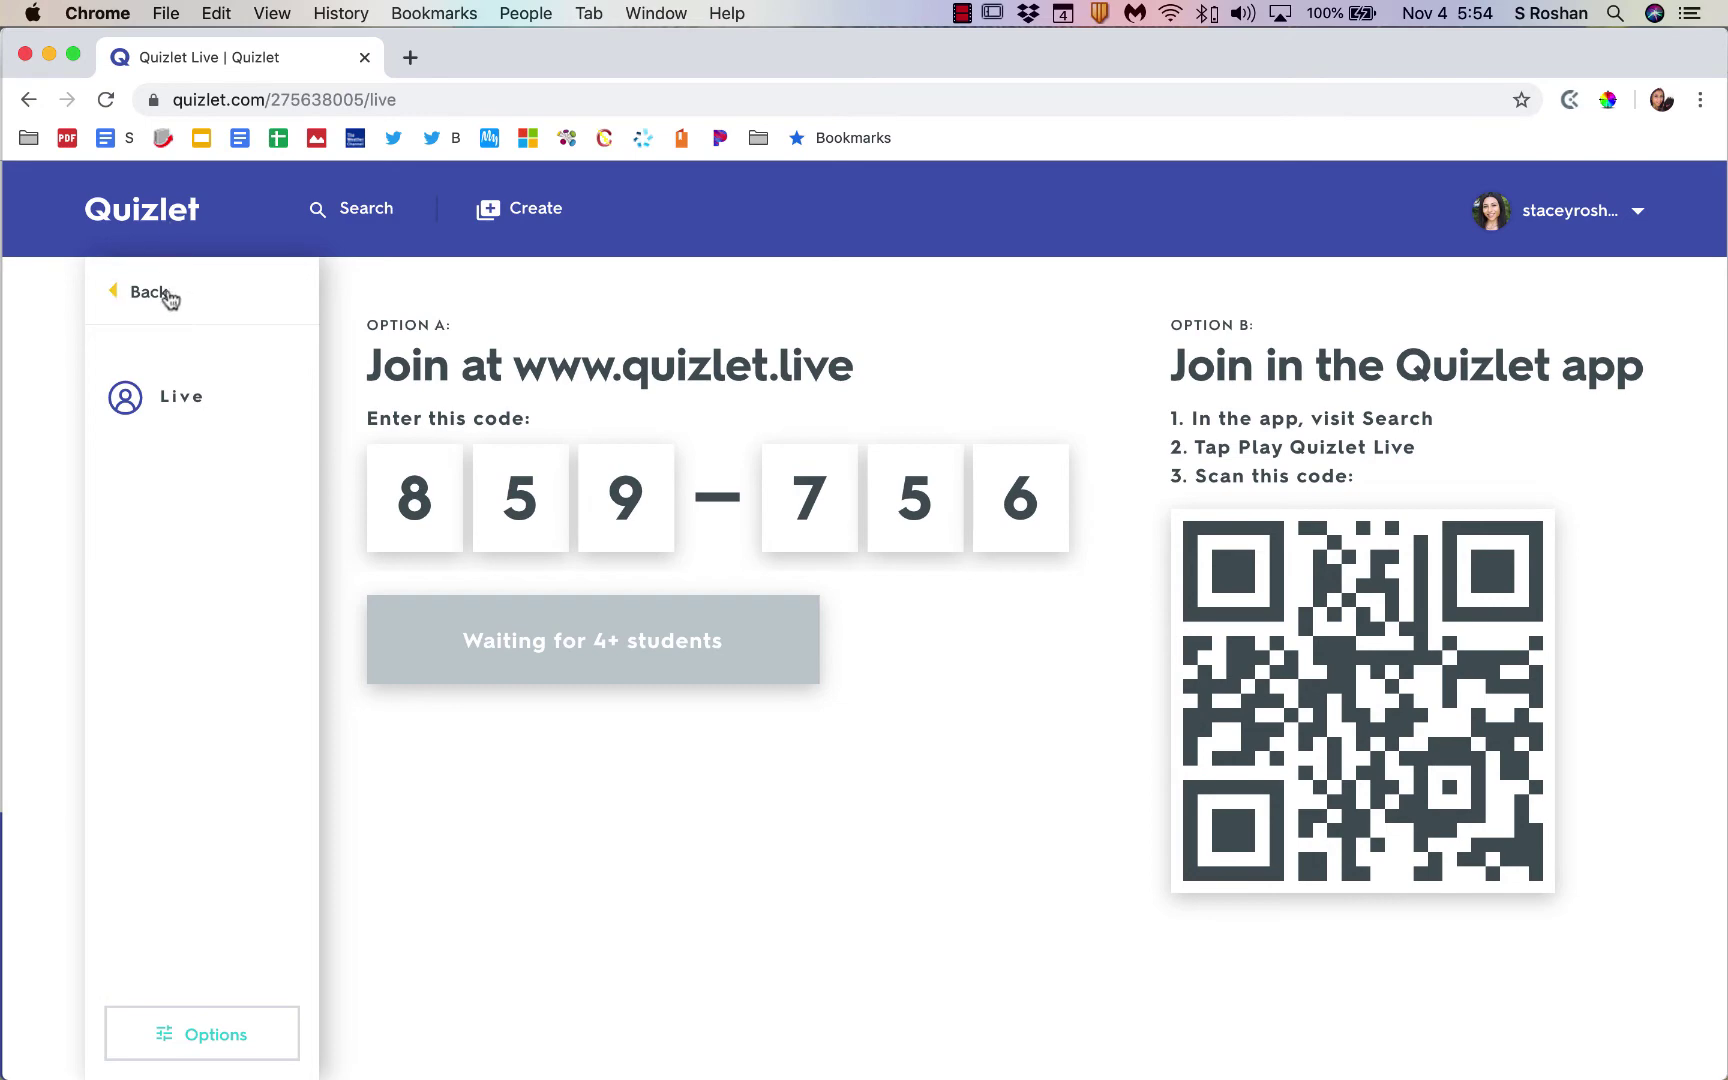
left_click(213, 1058)
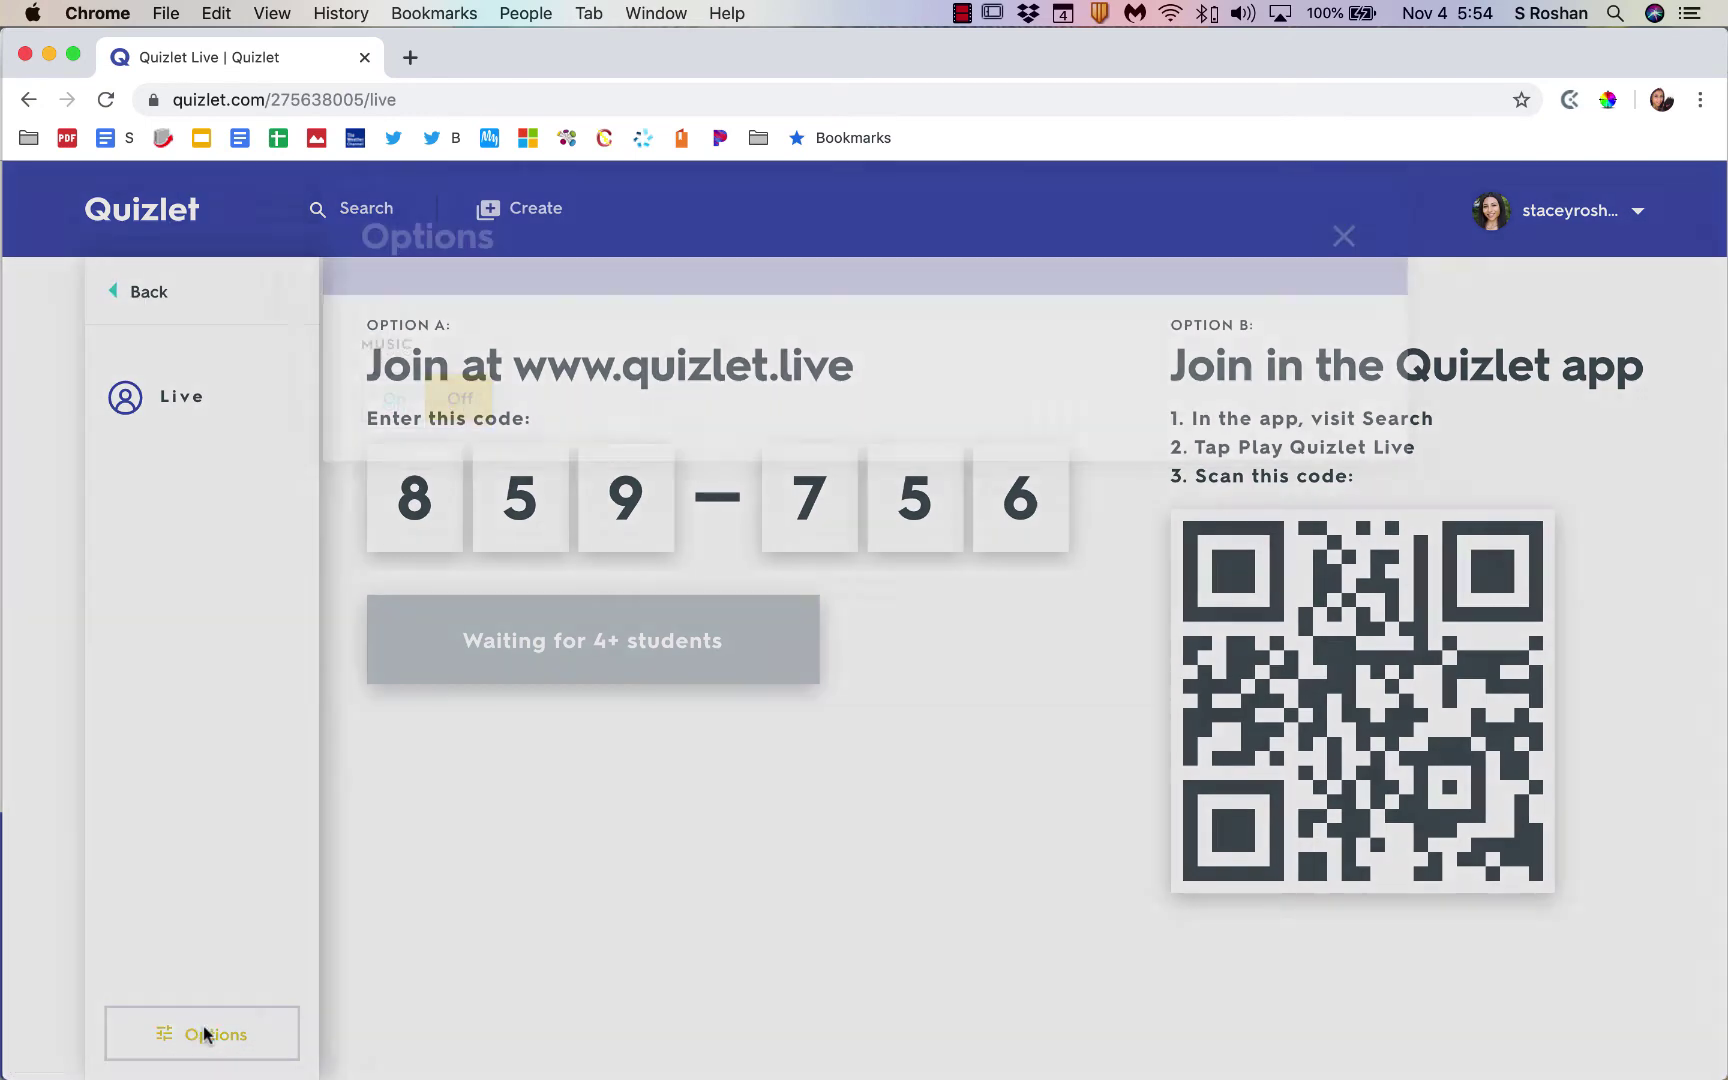
left_click(210, 1040)
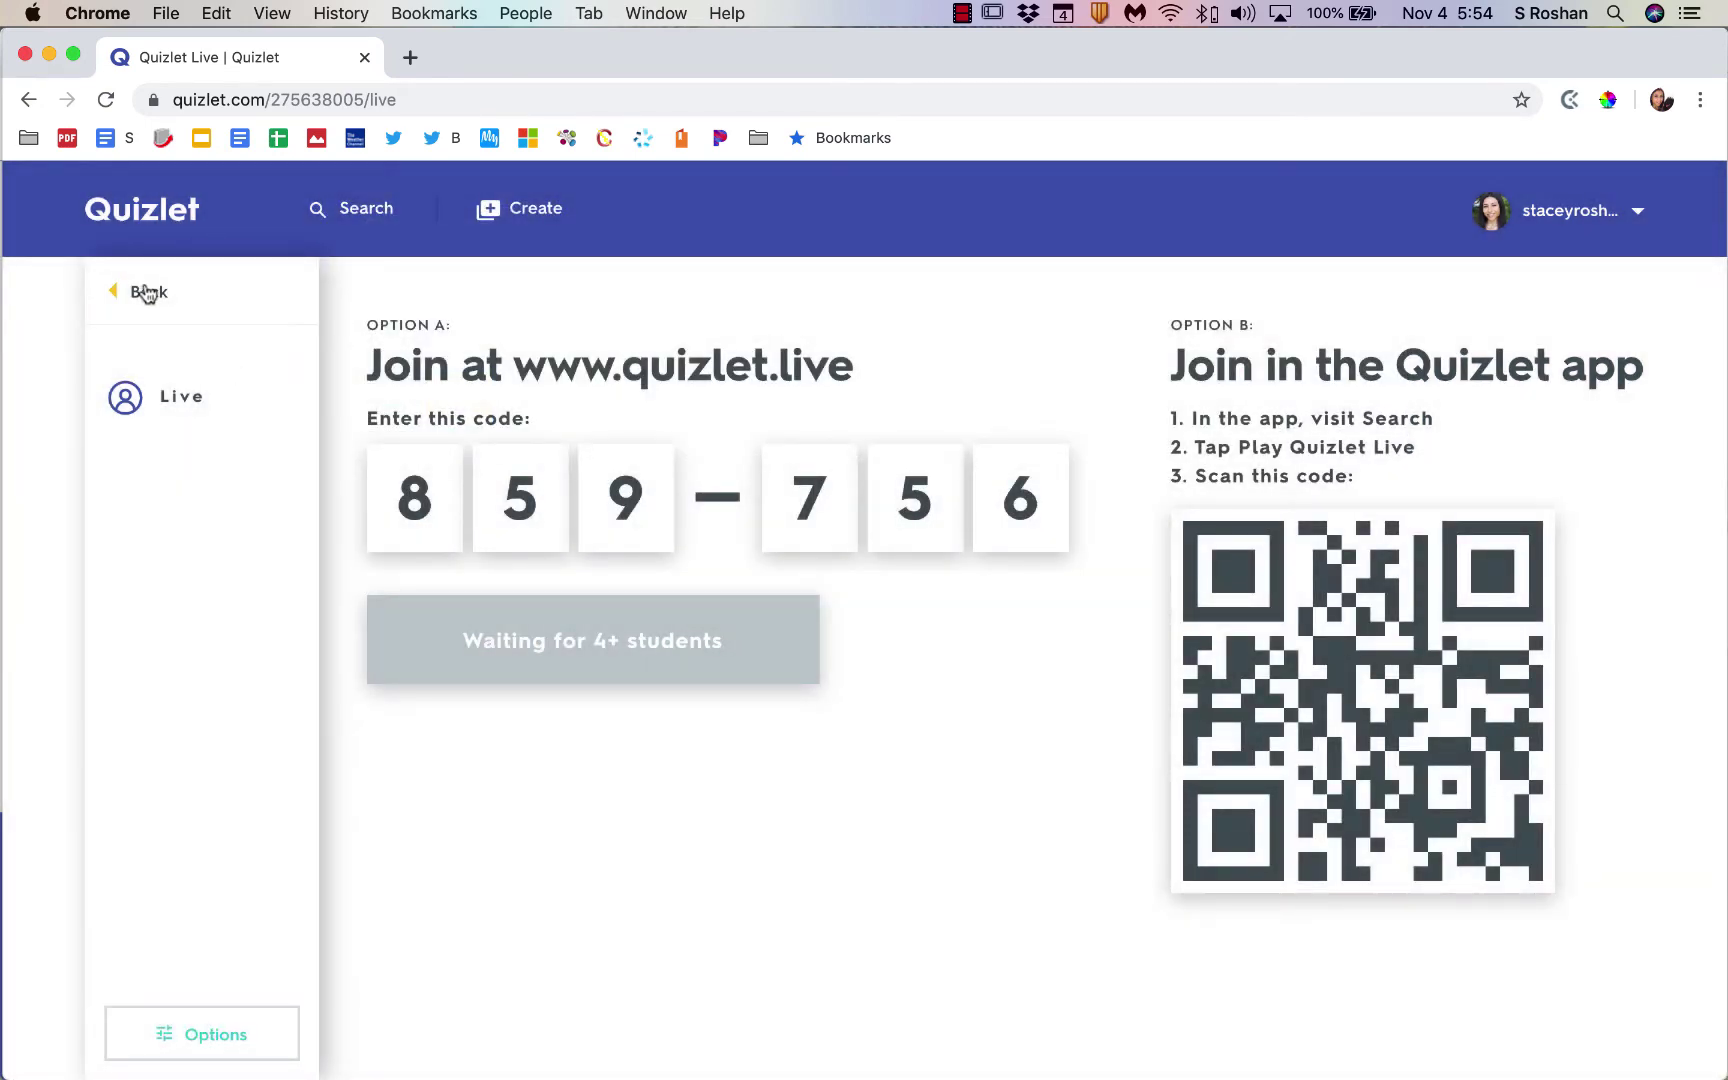
left_click(148, 291)
scroll(505, 460, "down", 1)
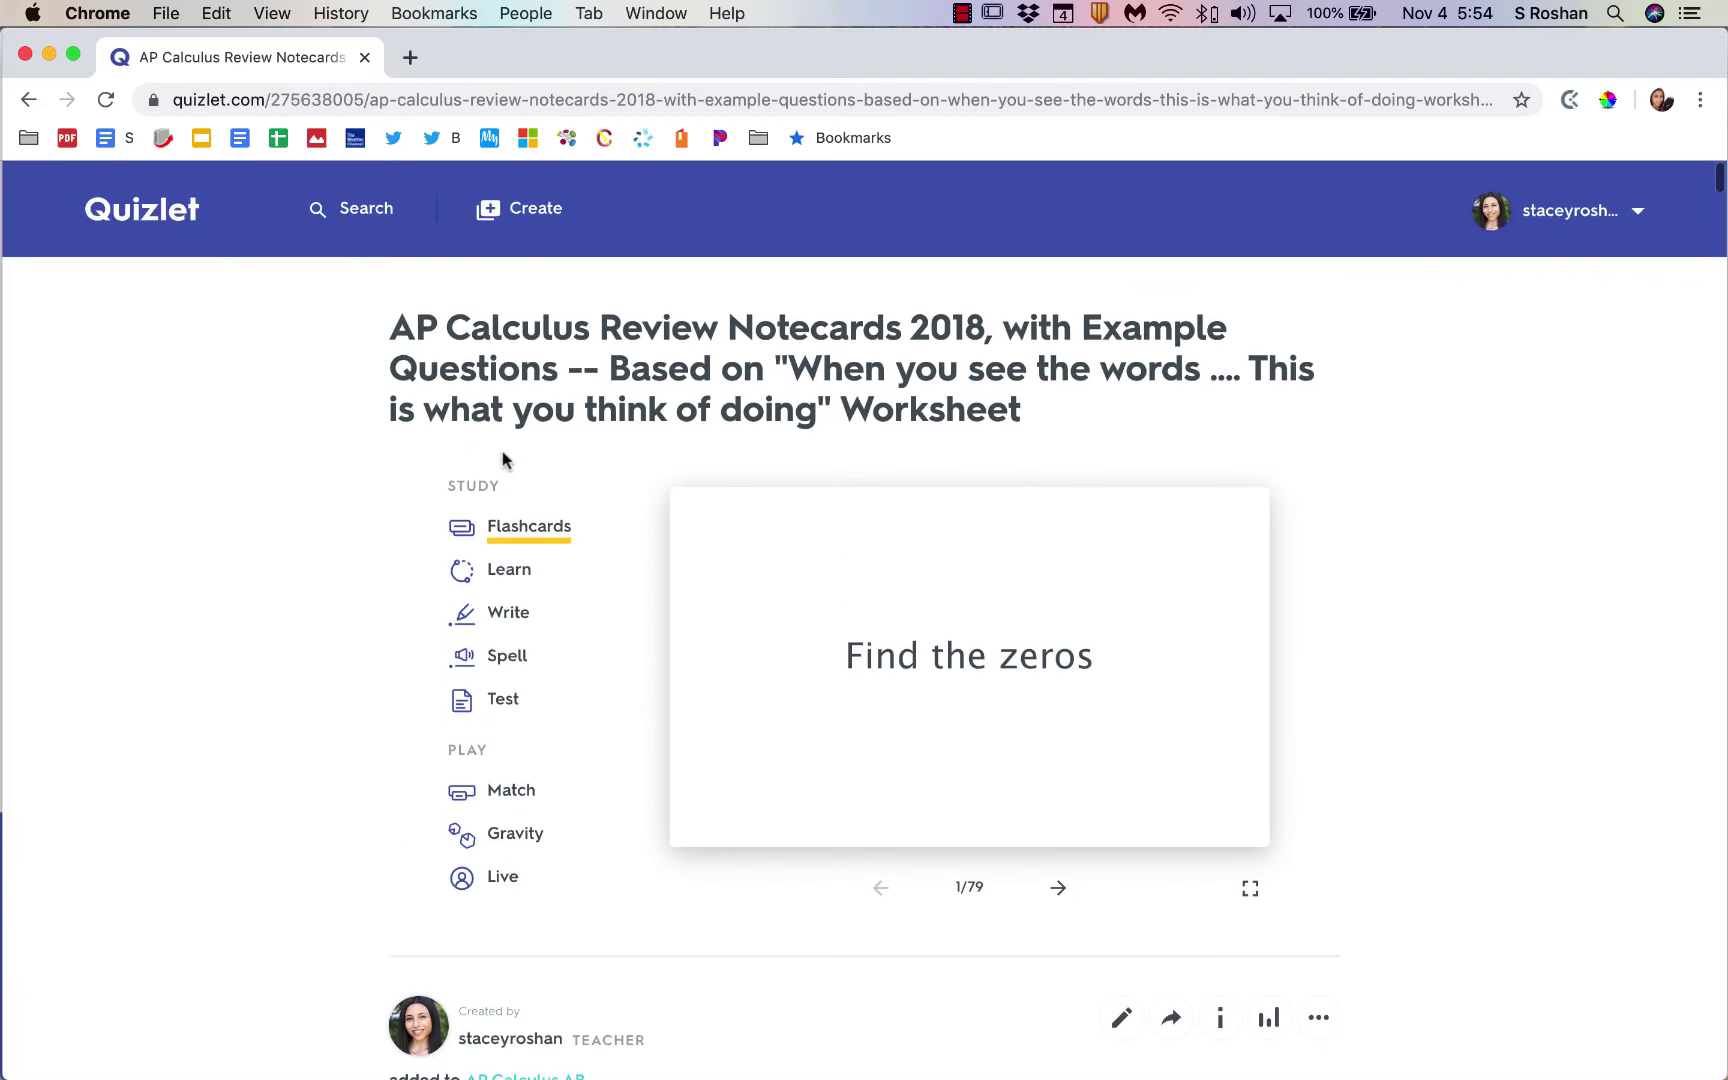
Step: Start a new study set and upload the downloaded snail diagram image
left_click(508, 215)
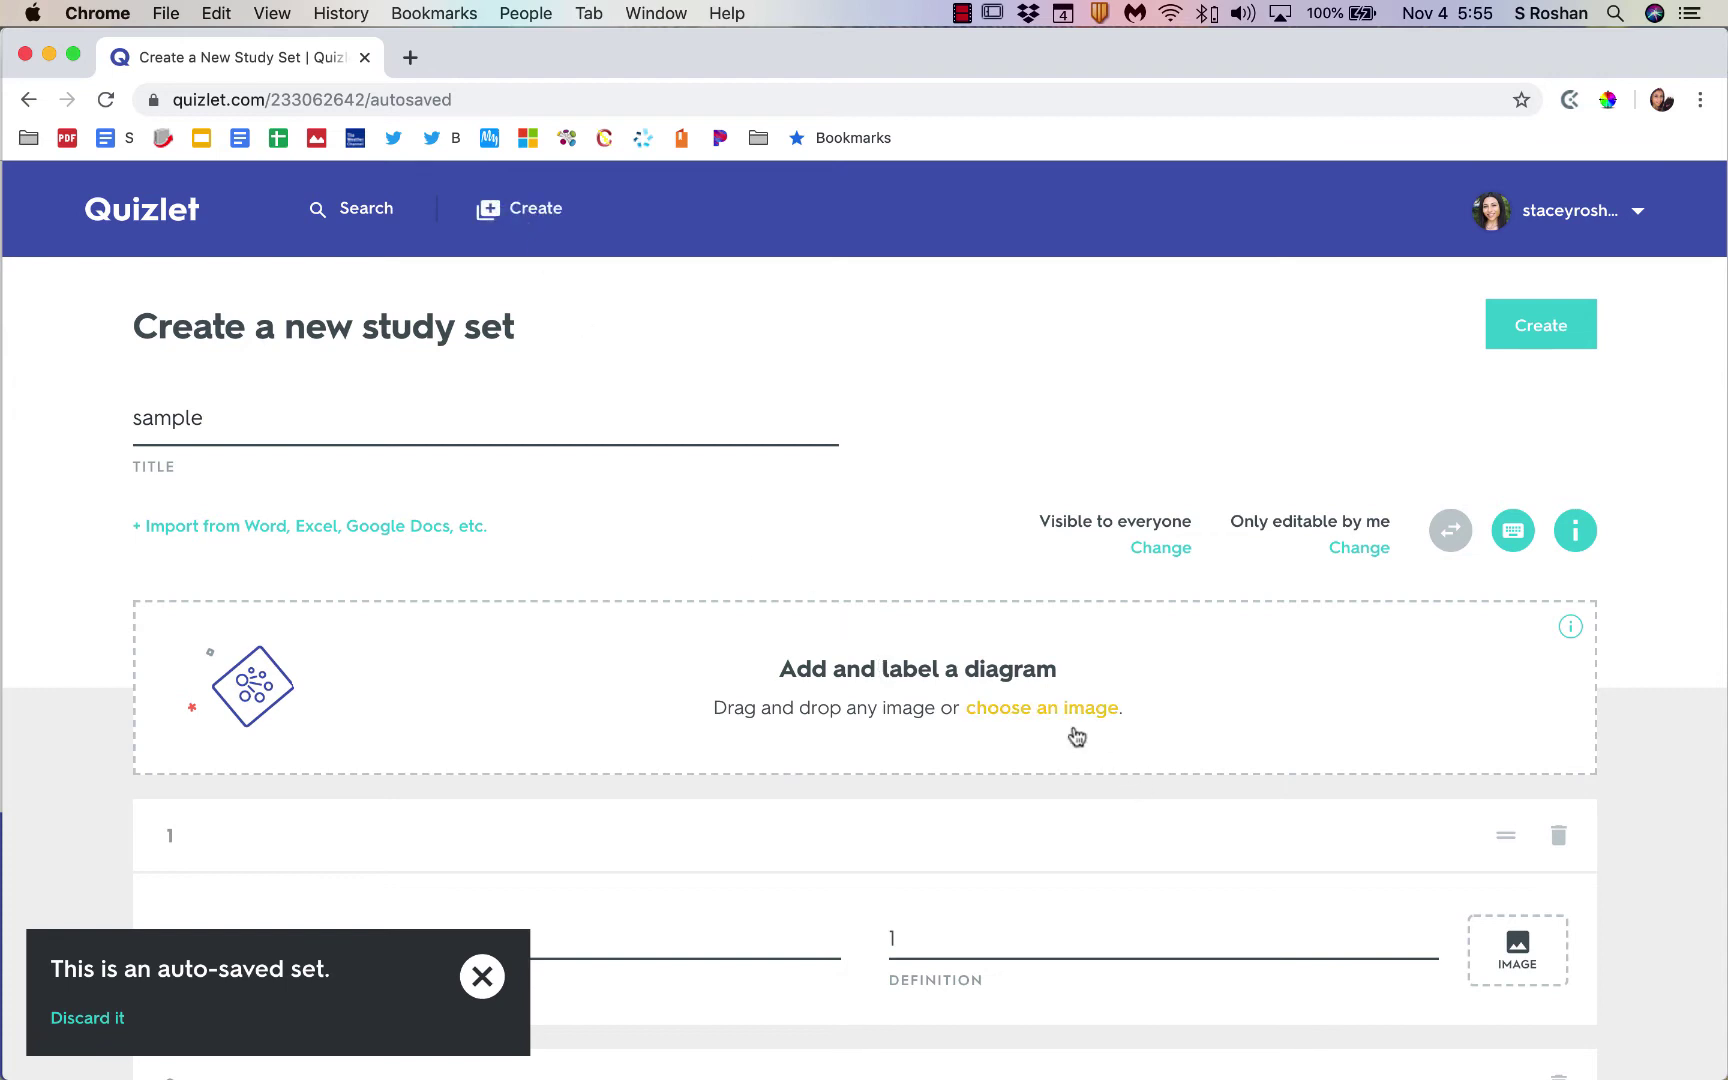
left_click(1014, 708)
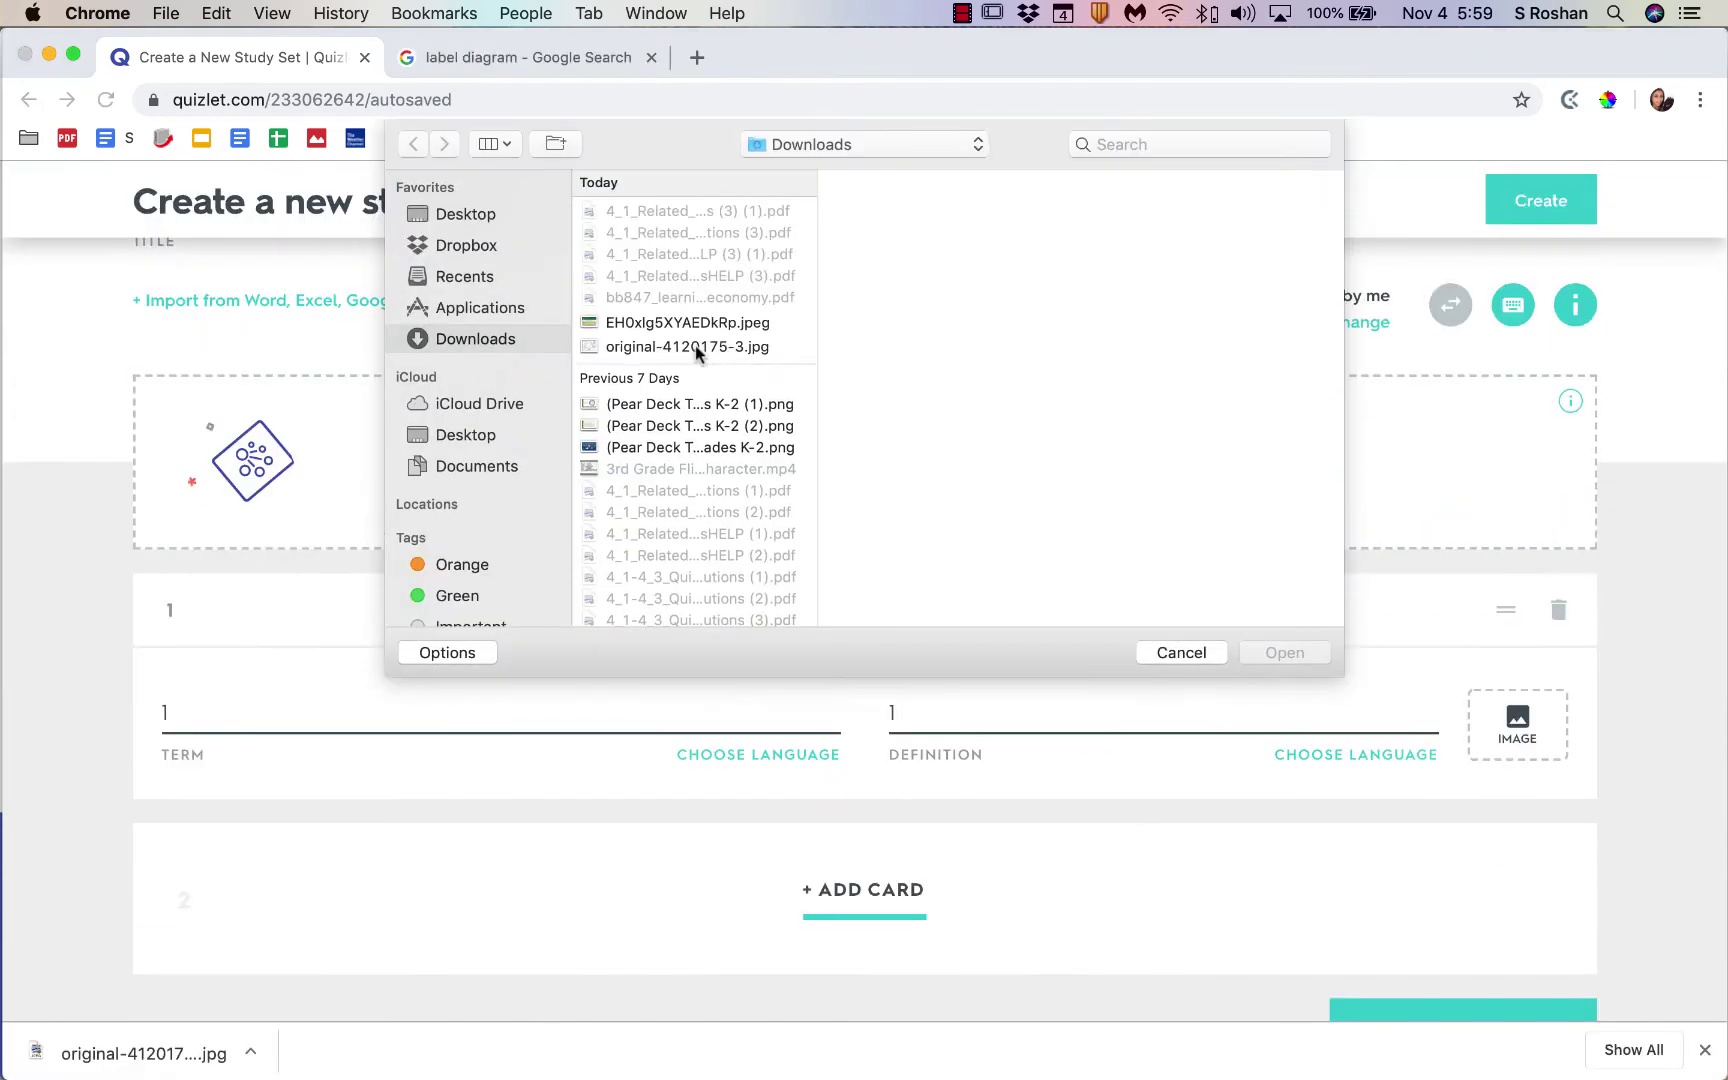
left_click(695, 346)
left_click(1268, 645)
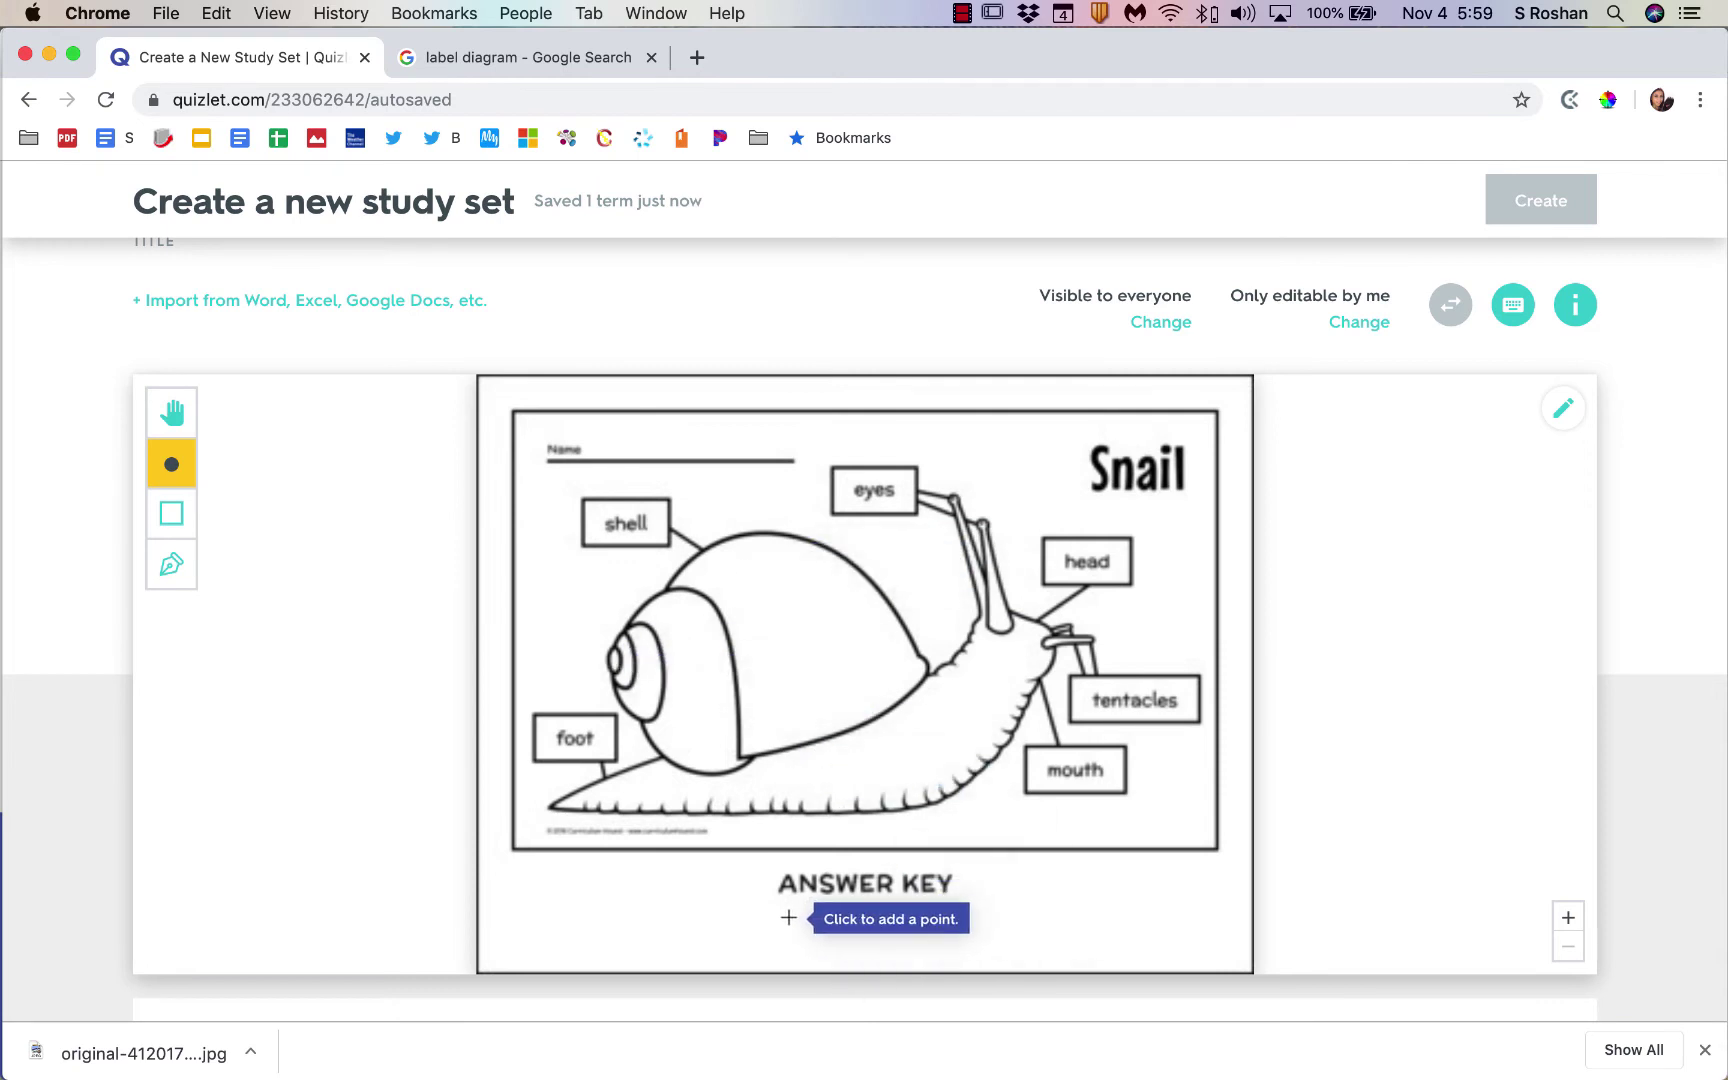
Step: Blur the shell, eyes, head, tentacles and mouth labels on the diagram, then save
left_click(1563, 412)
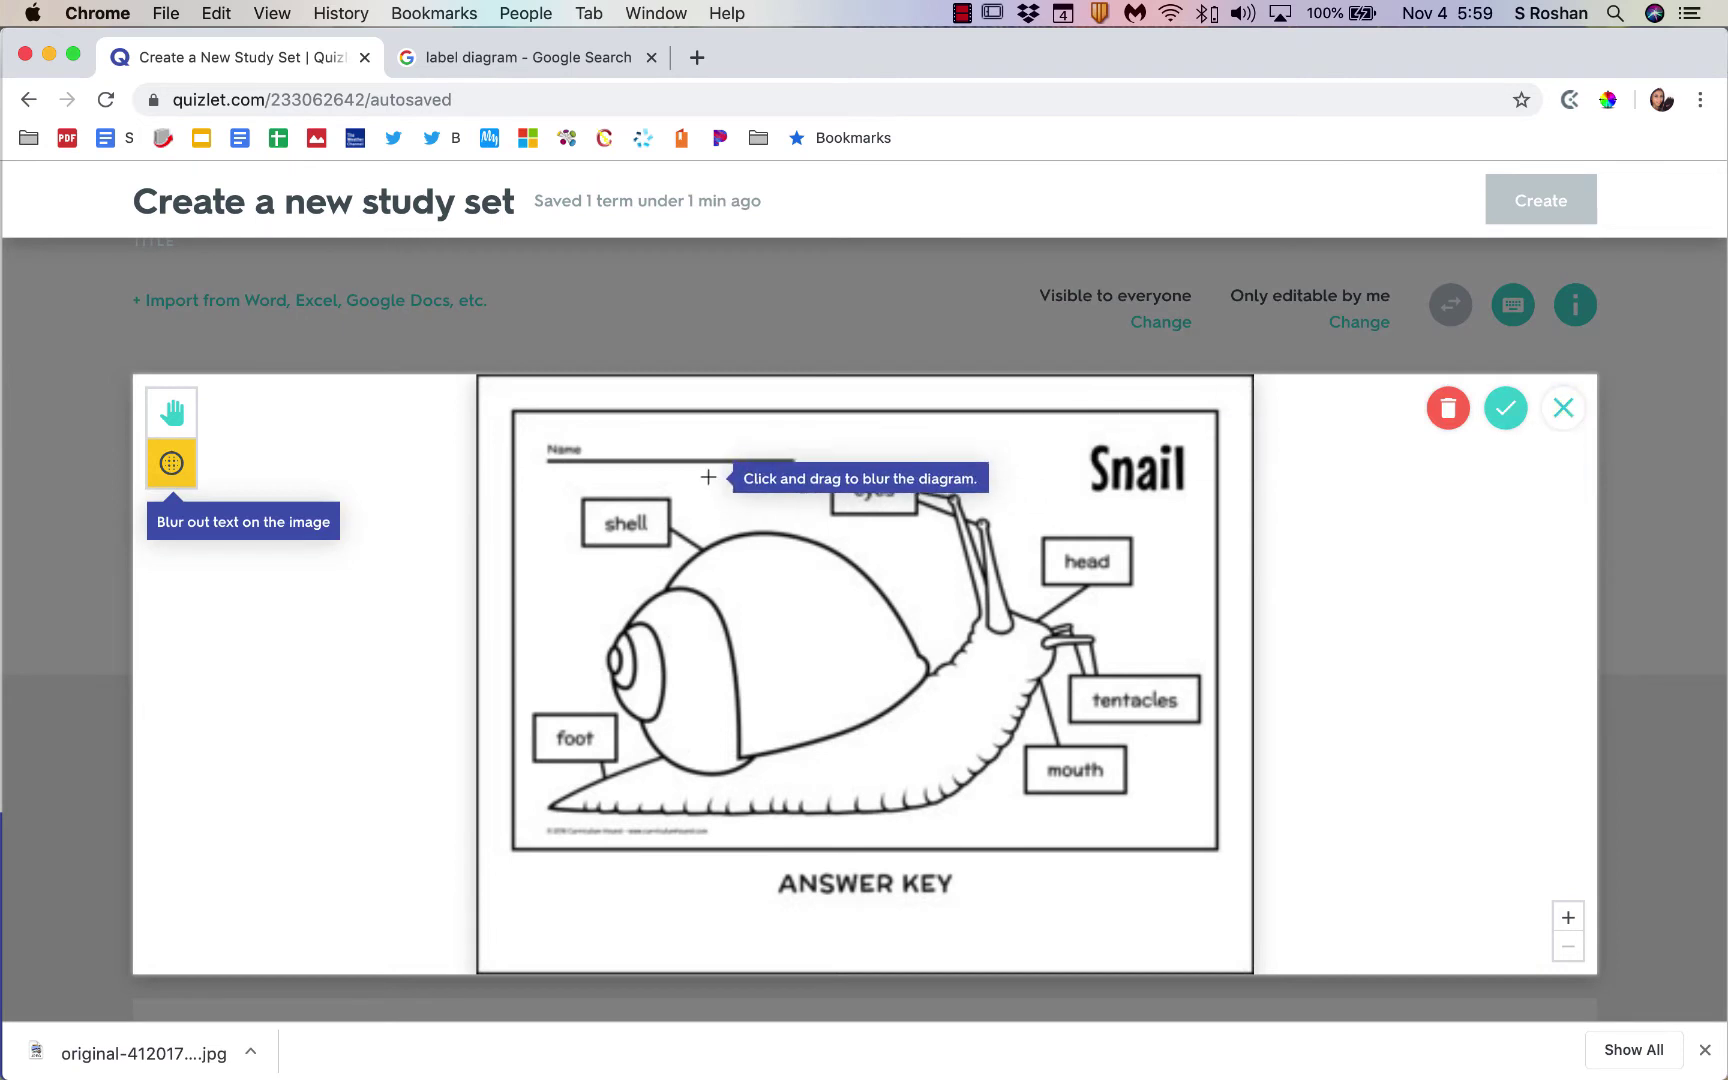
left_click_drag(582, 512, 655, 544)
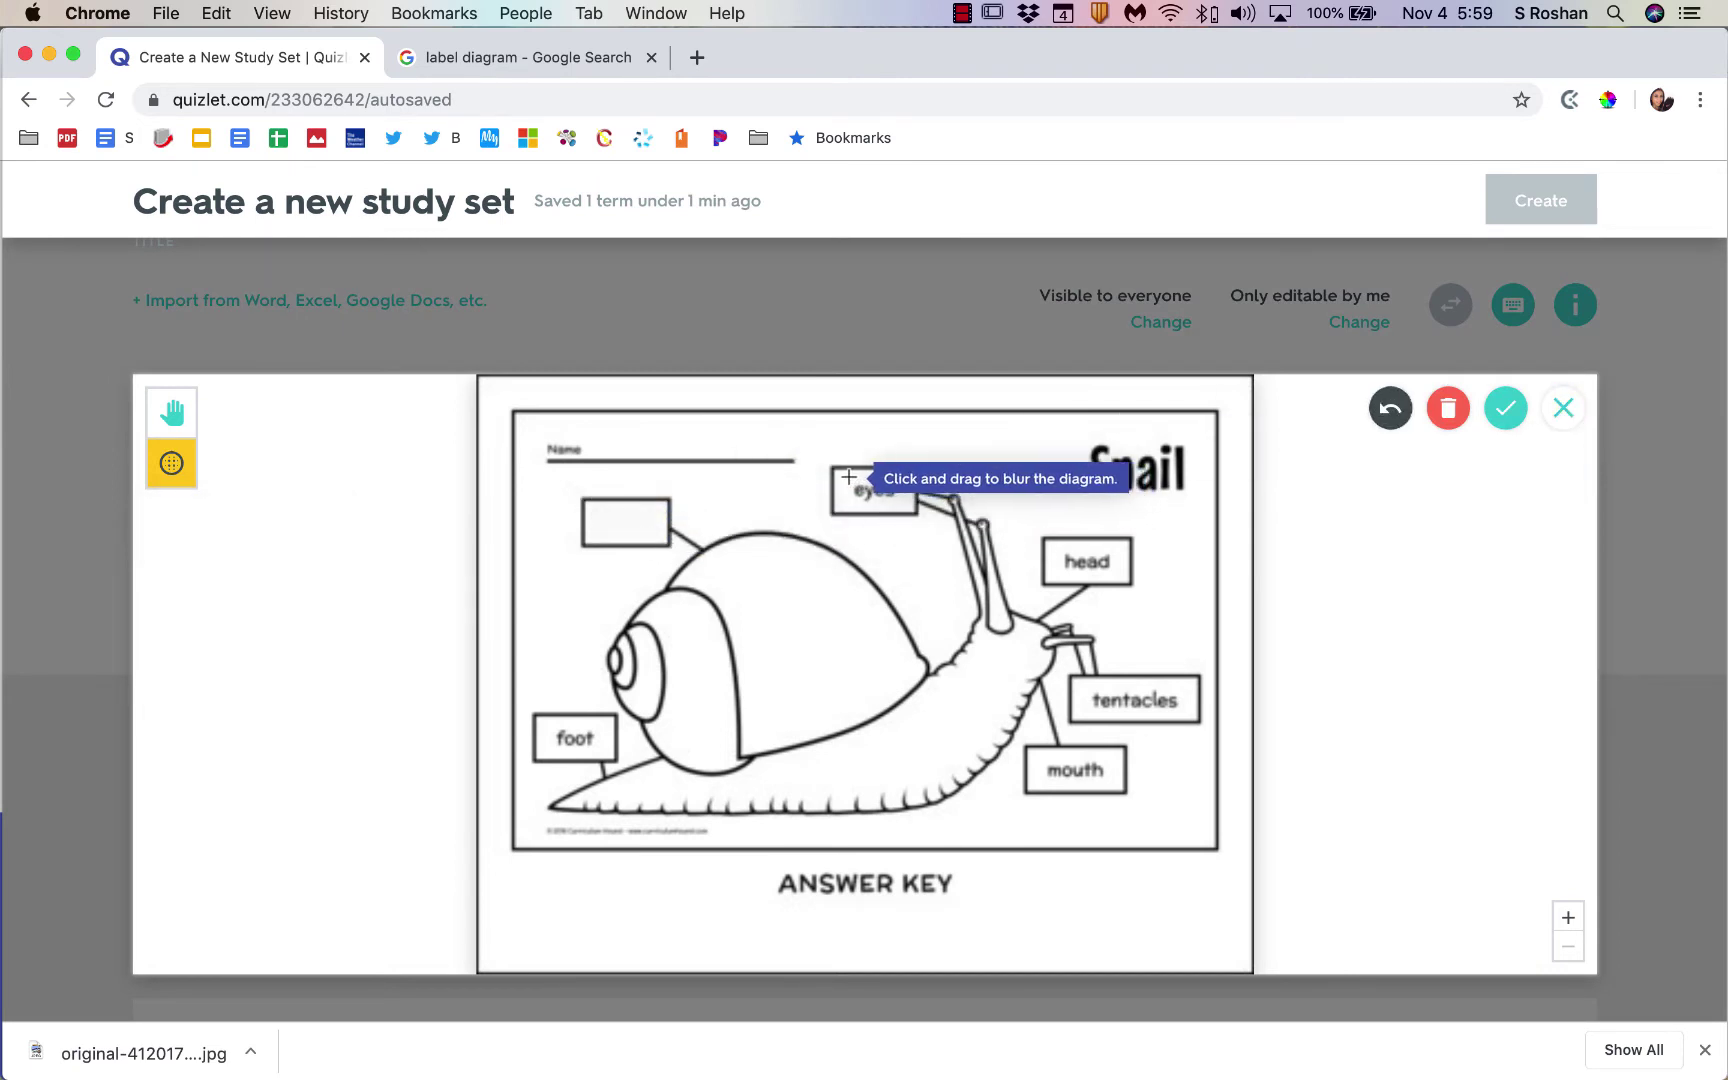
left_click_drag(856, 479, 890, 501)
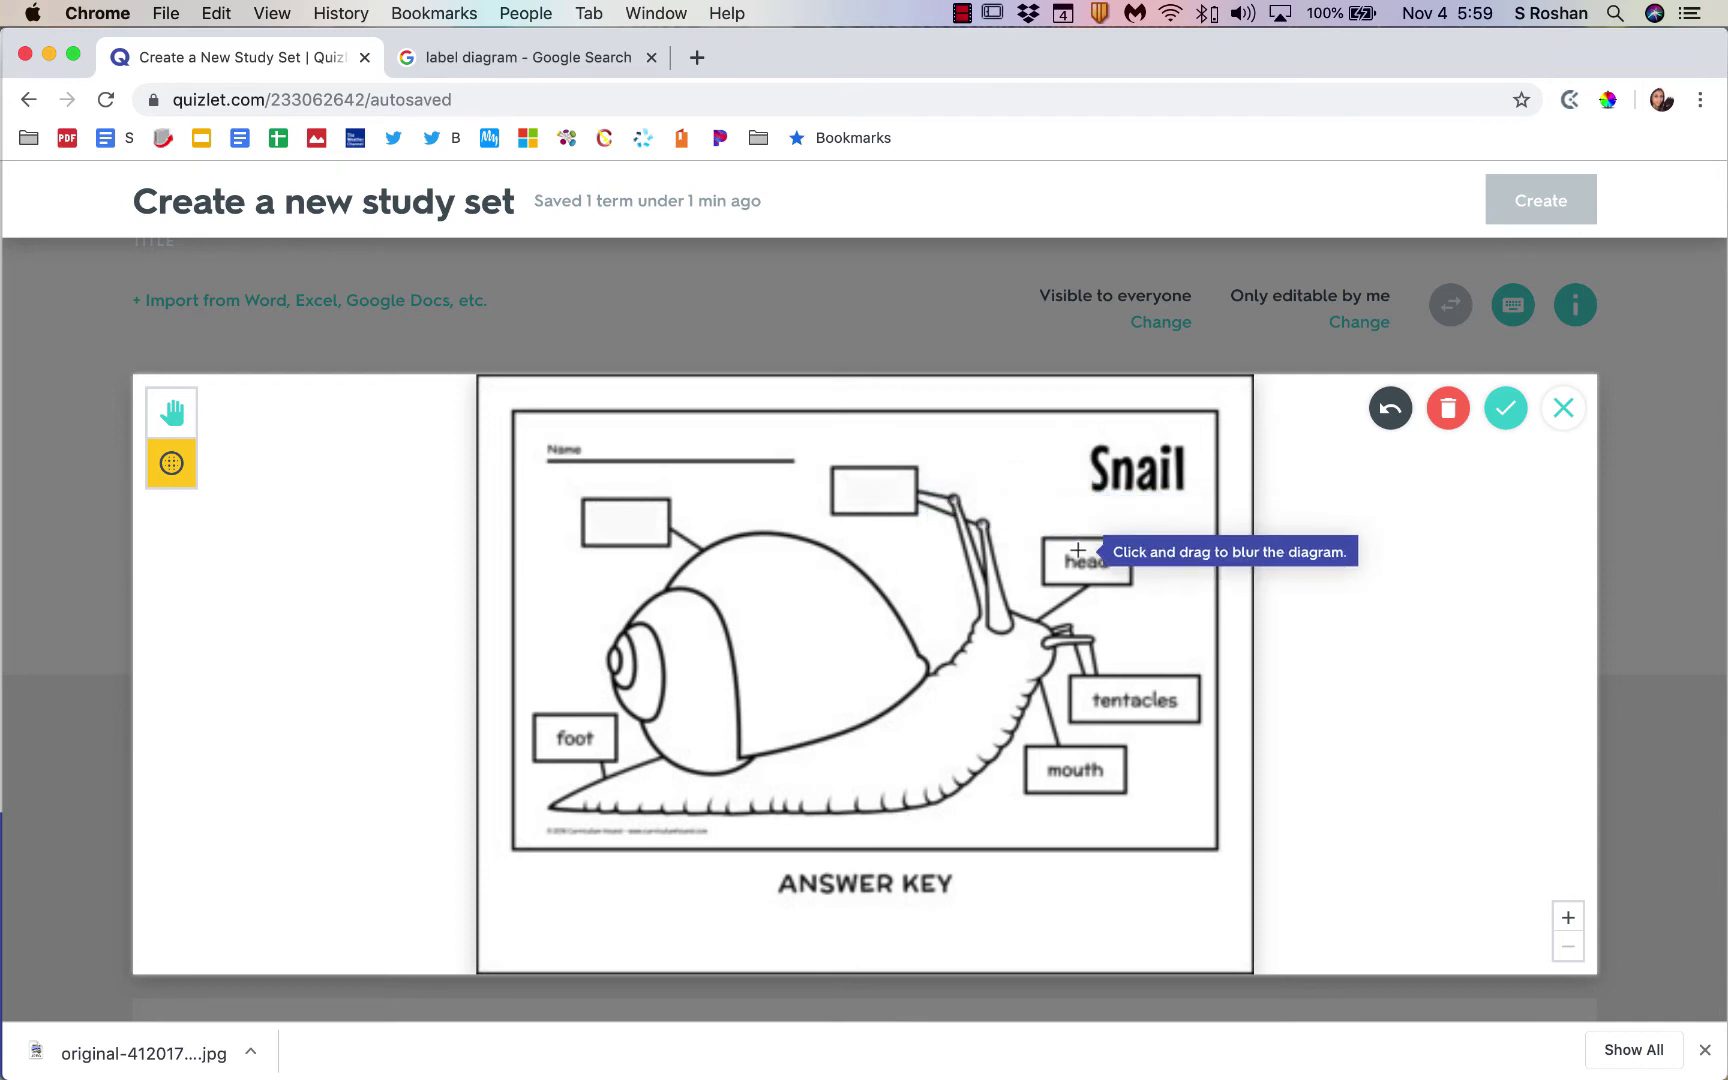
left_click_drag(1058, 548, 1092, 574)
left_click_drag(1075, 687, 1183, 717)
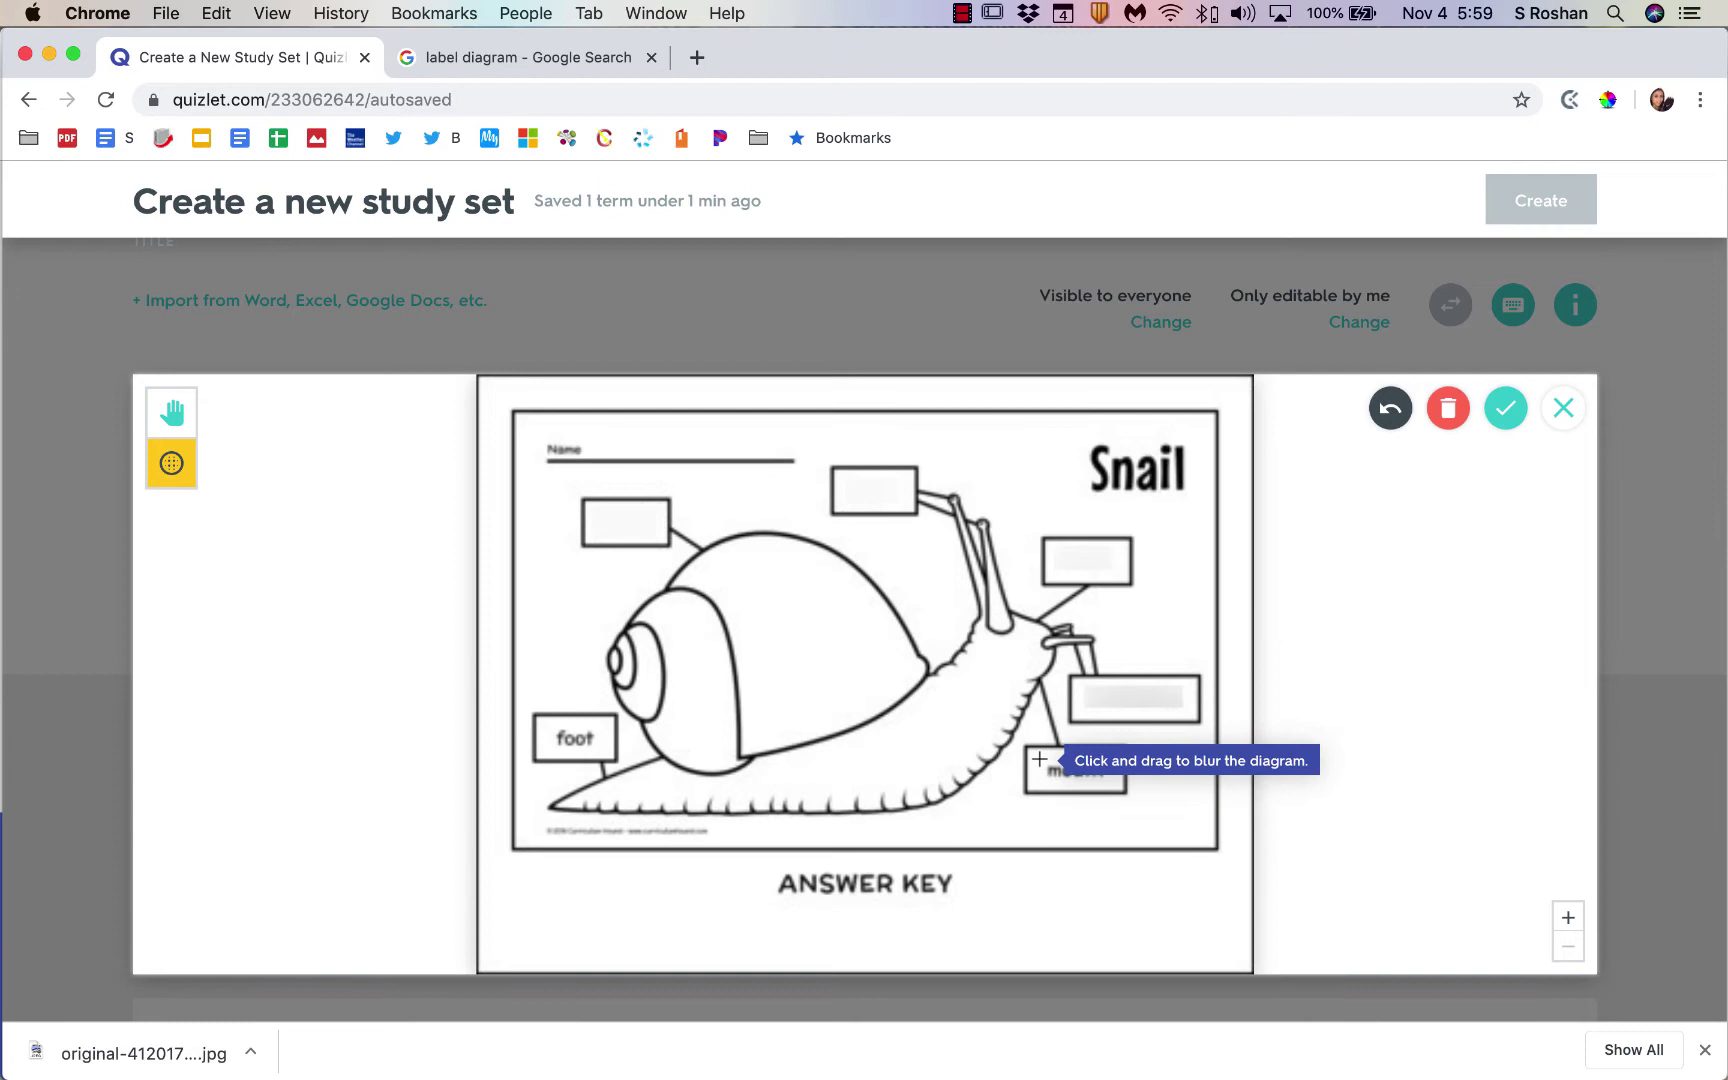
left_click_drag(1045, 762, 1100, 786)
left_click(1505, 408)
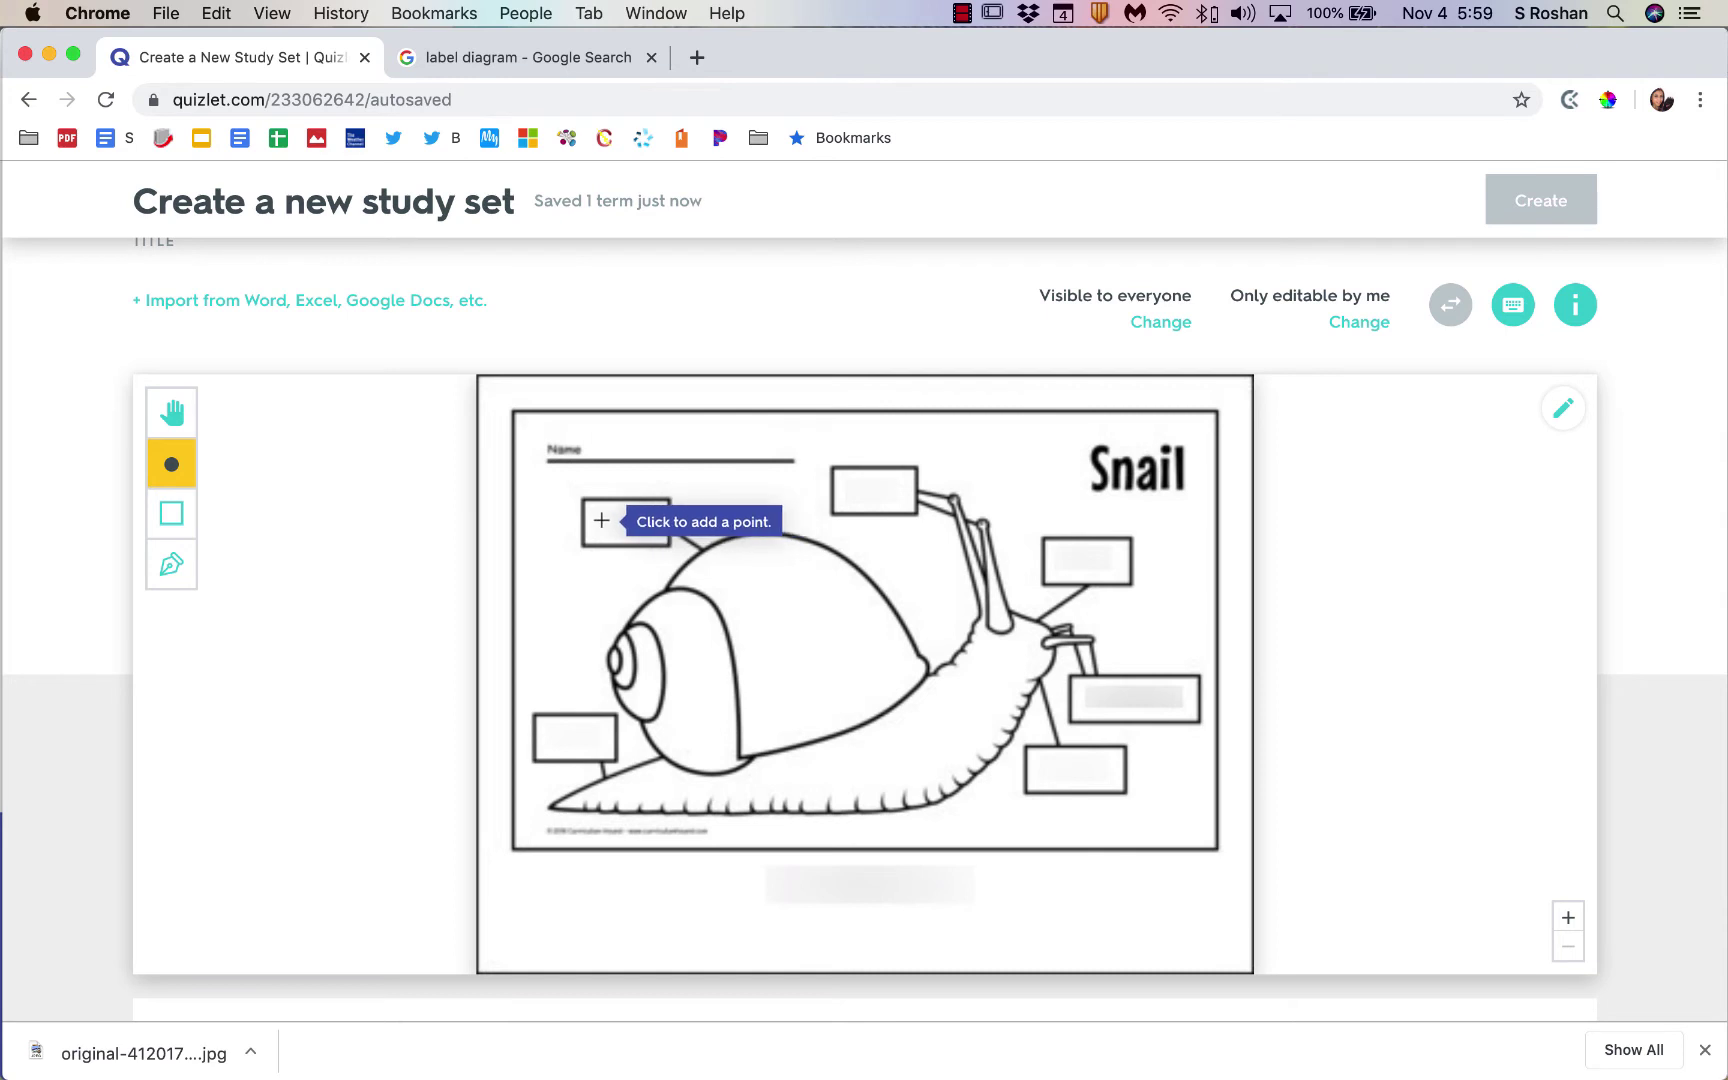
Step: Add diagram points labelled shell, eyes and mouth on the snail's label boxes
left_click(598, 521)
type("shell")
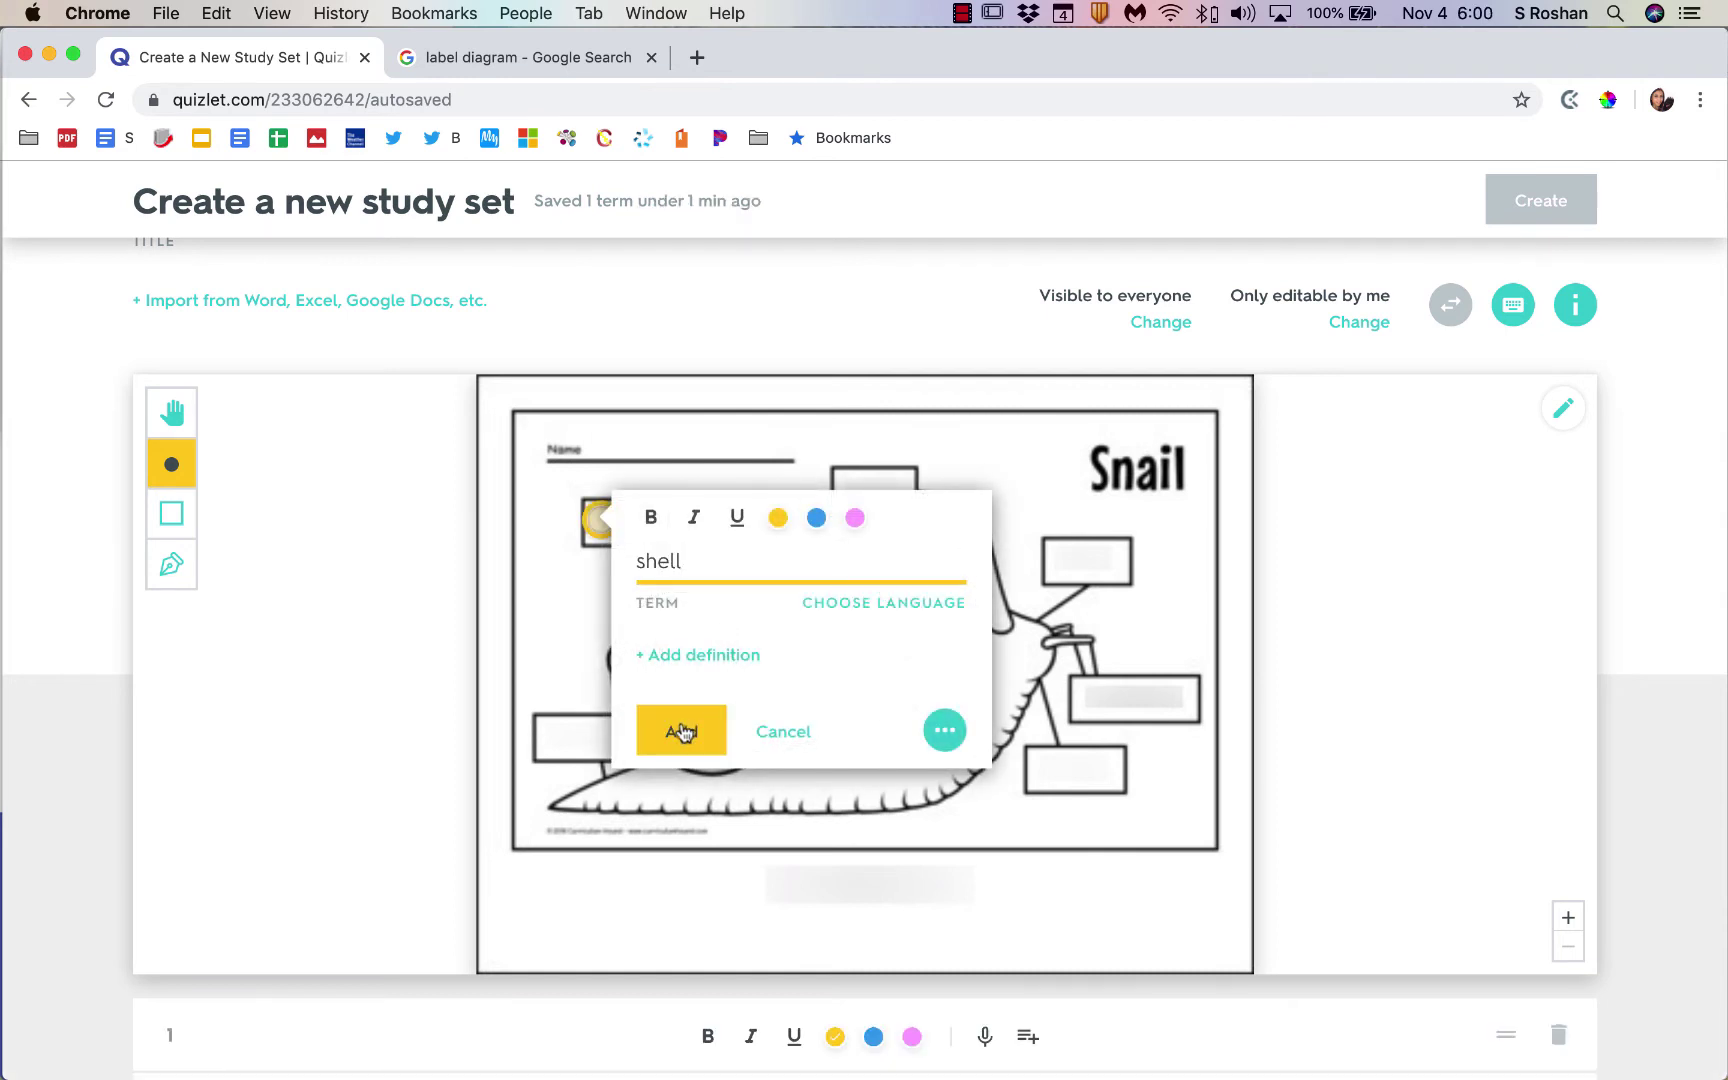
left_click(679, 725)
left_click(851, 492)
type("eyes")
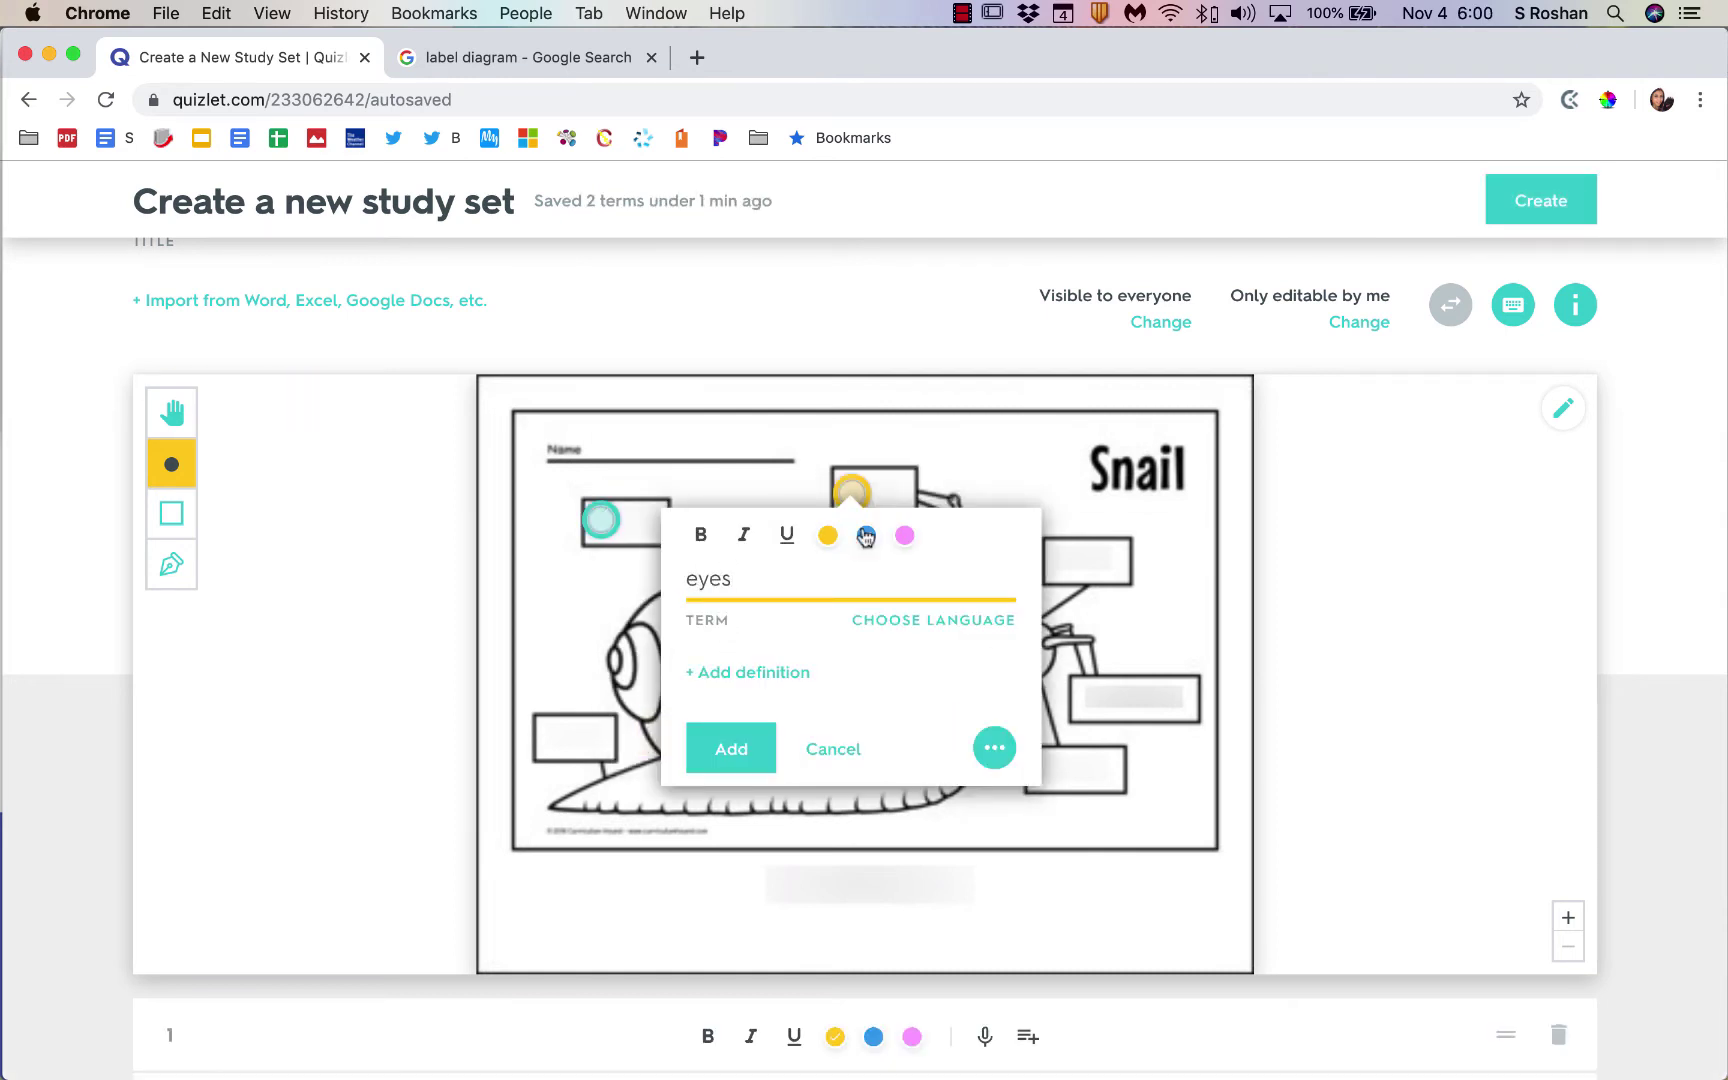
key("Return")
left_click(760, 767)
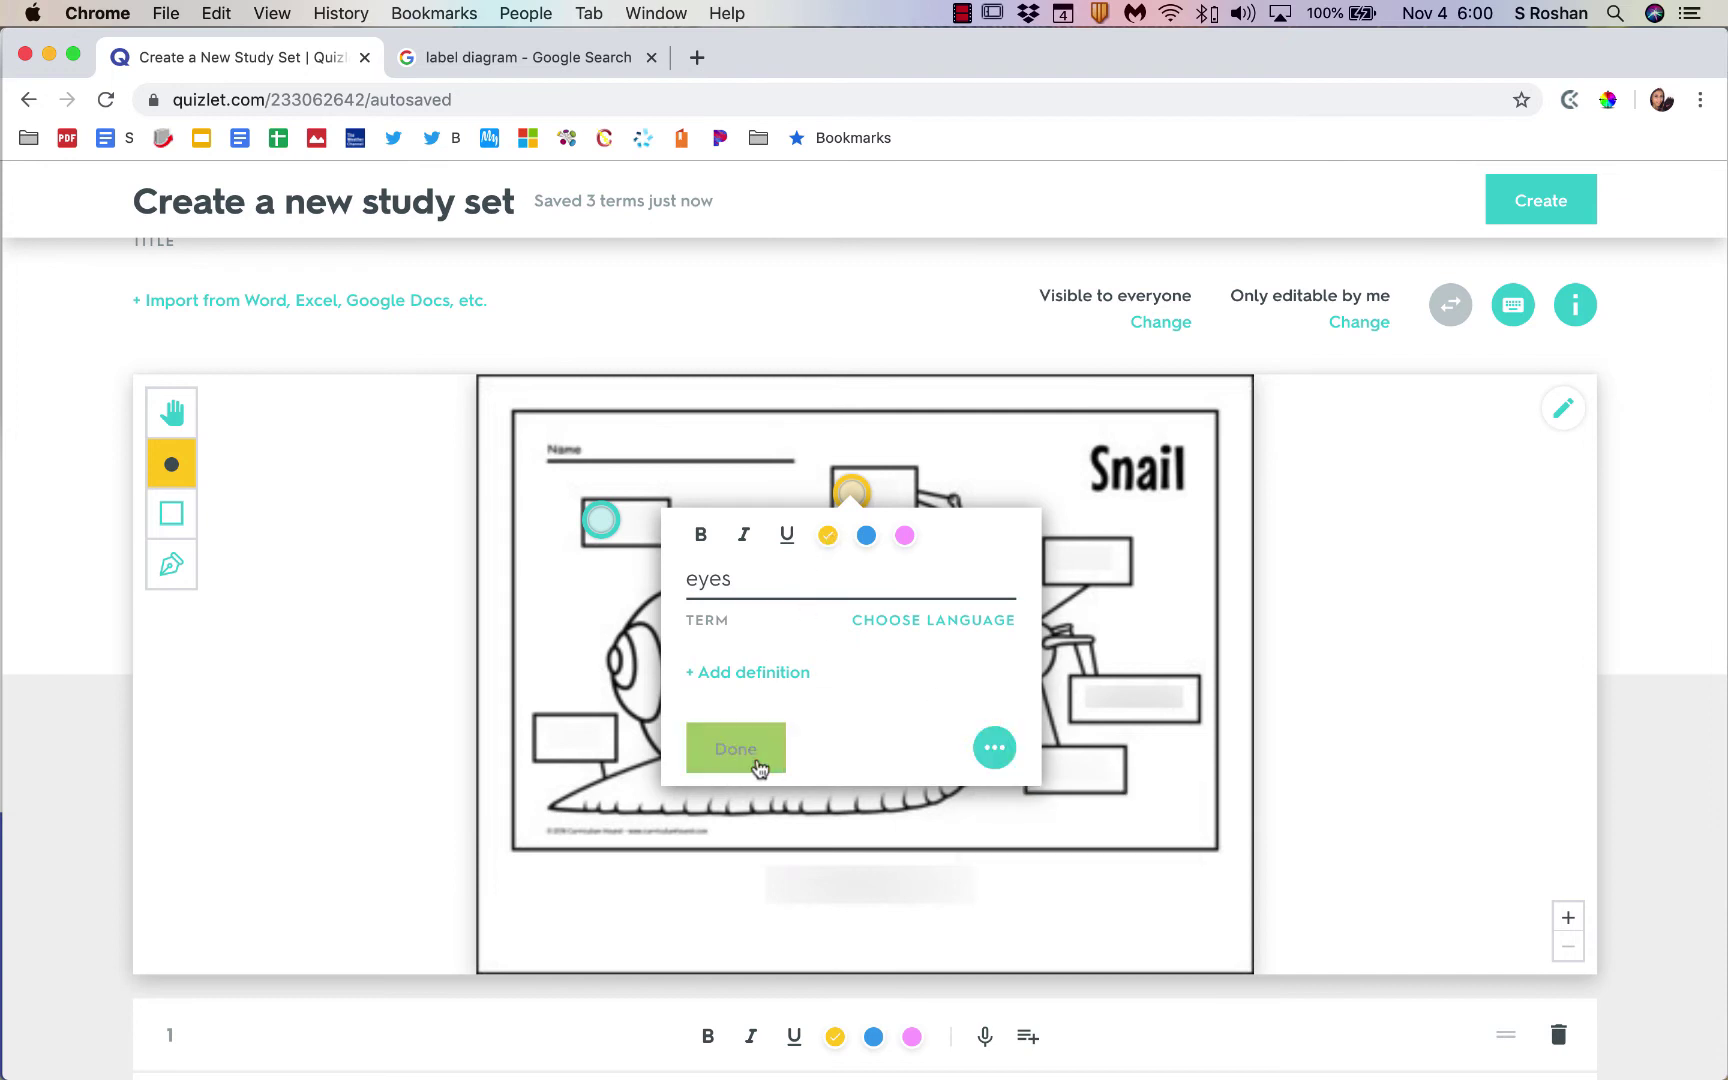
left_click(598, 520)
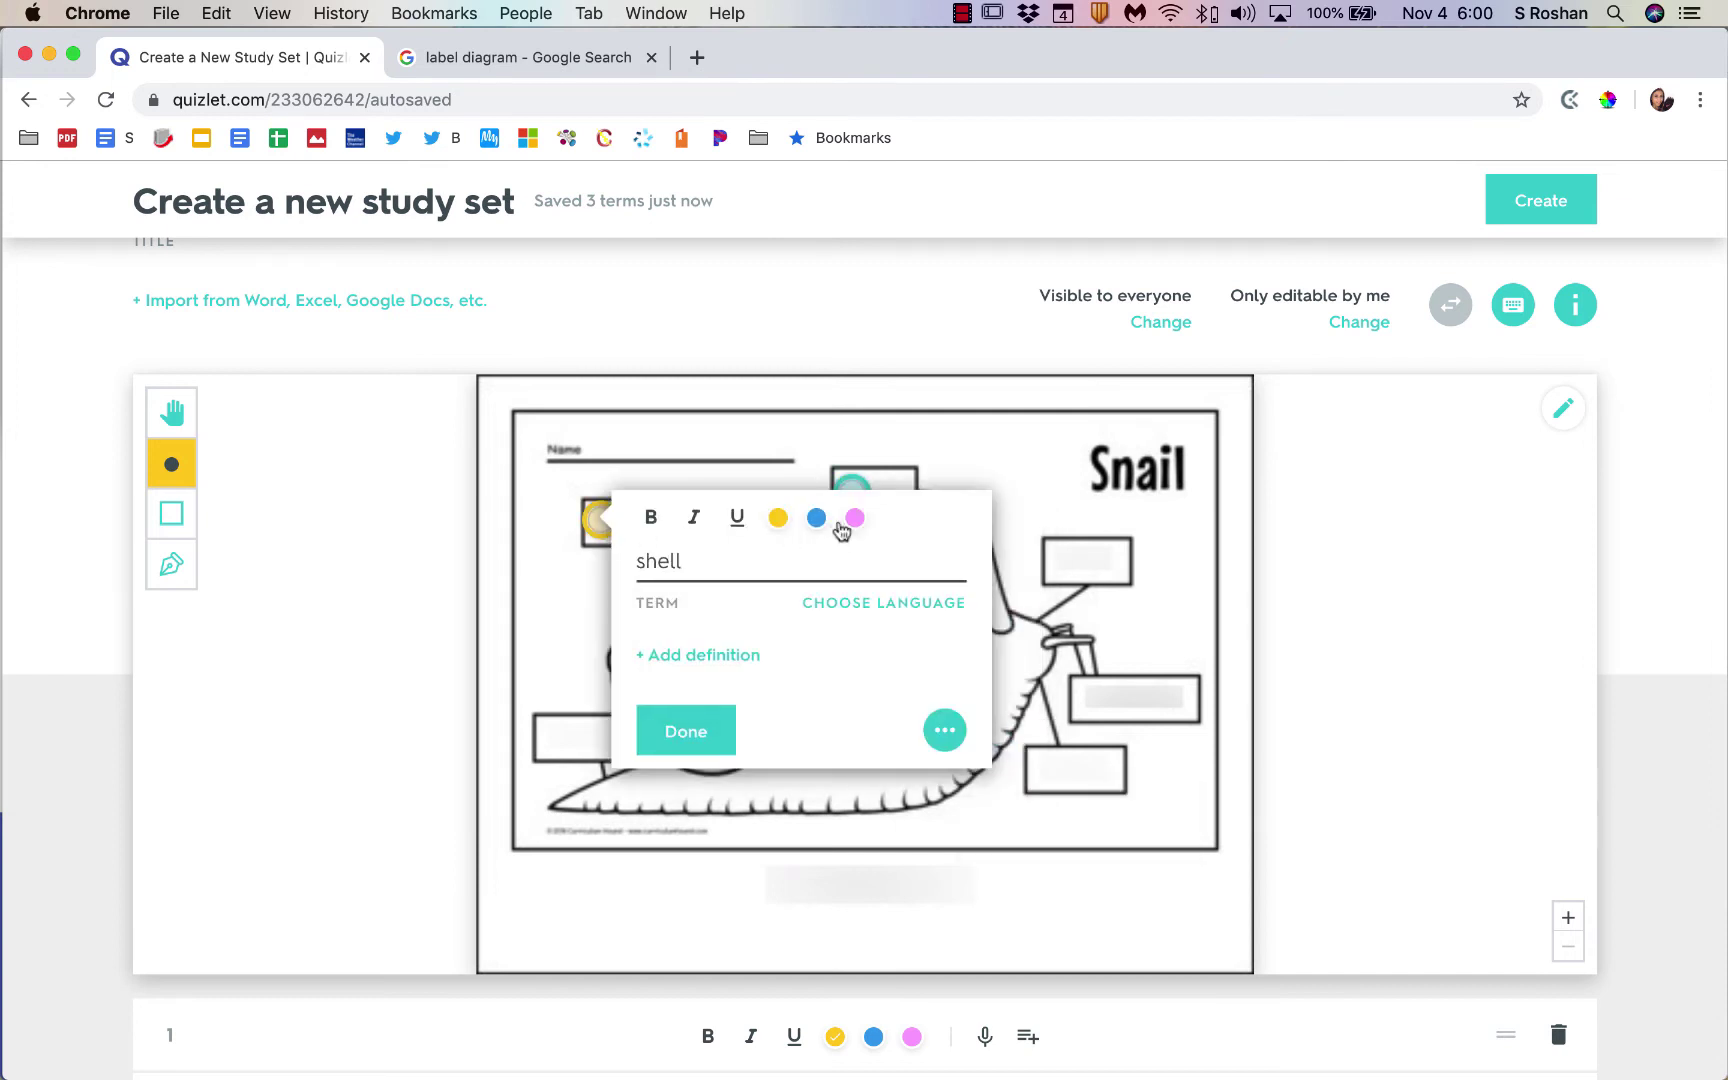
left_click(686, 731)
left_click(1043, 767)
type("mout")
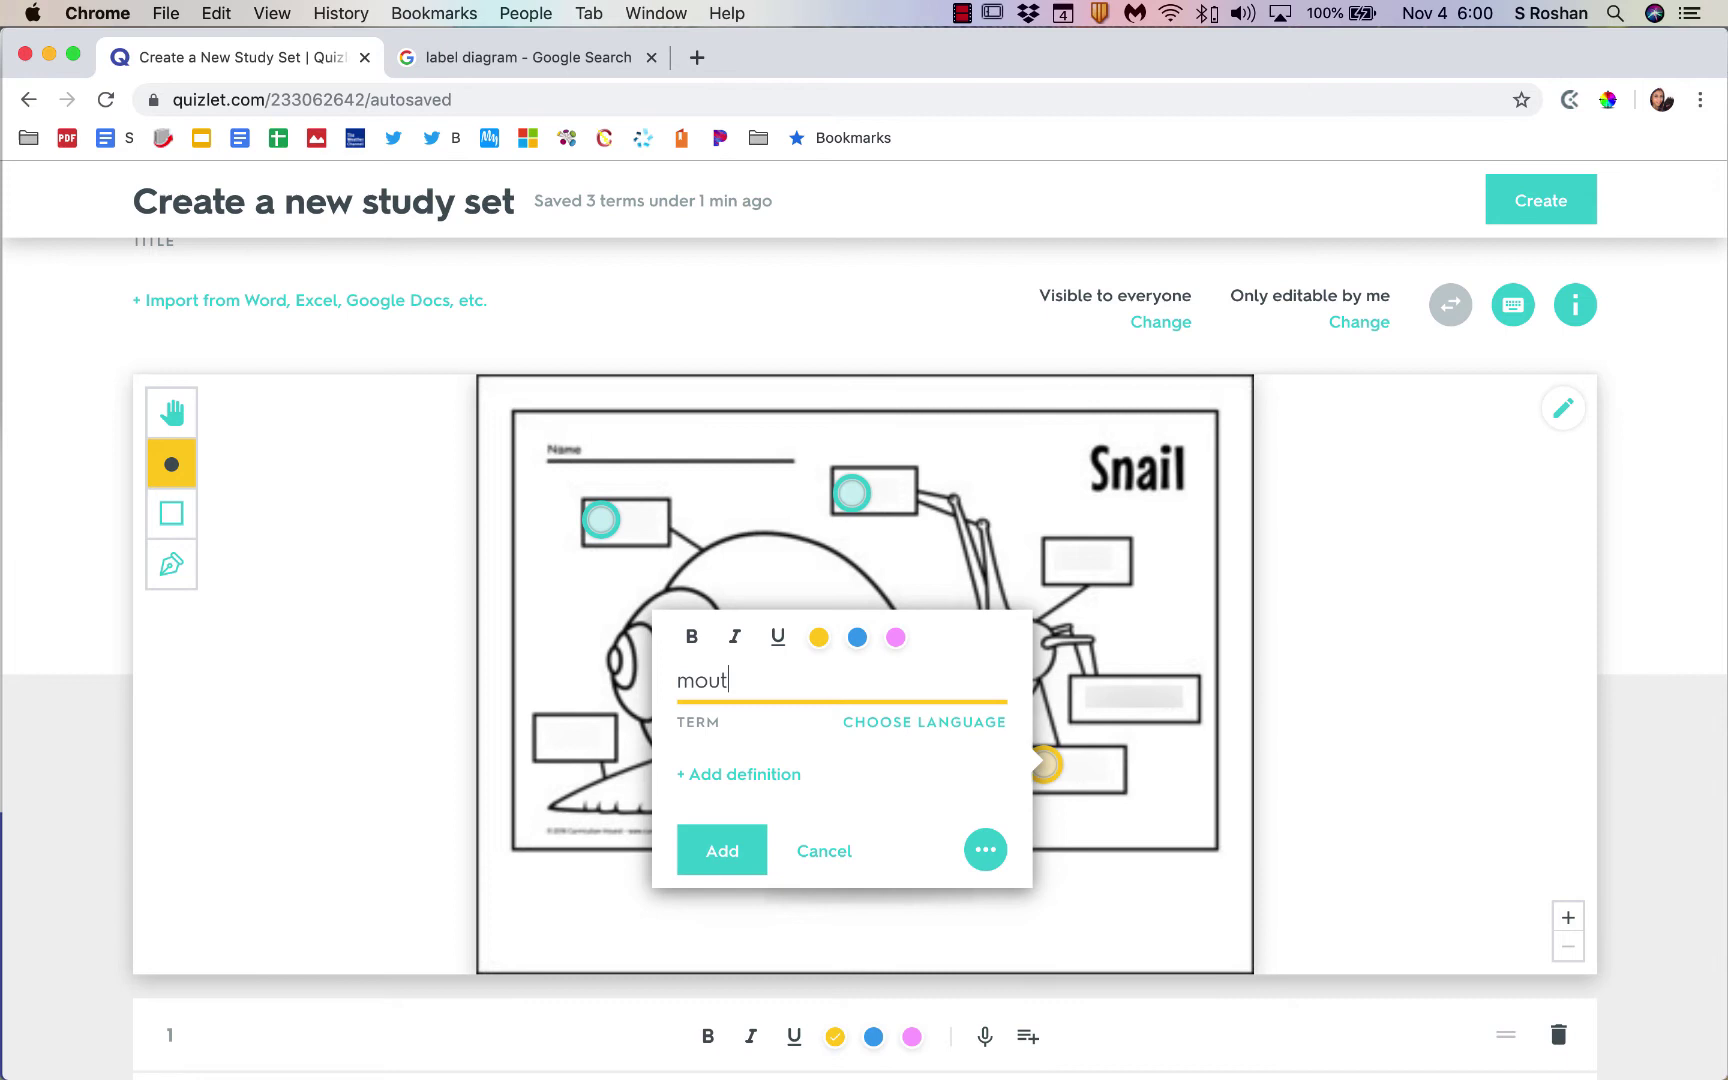
Step: Set the shell term's language to English and create the study set
scroll(862, 803, "down", 6)
left_click(791, 613)
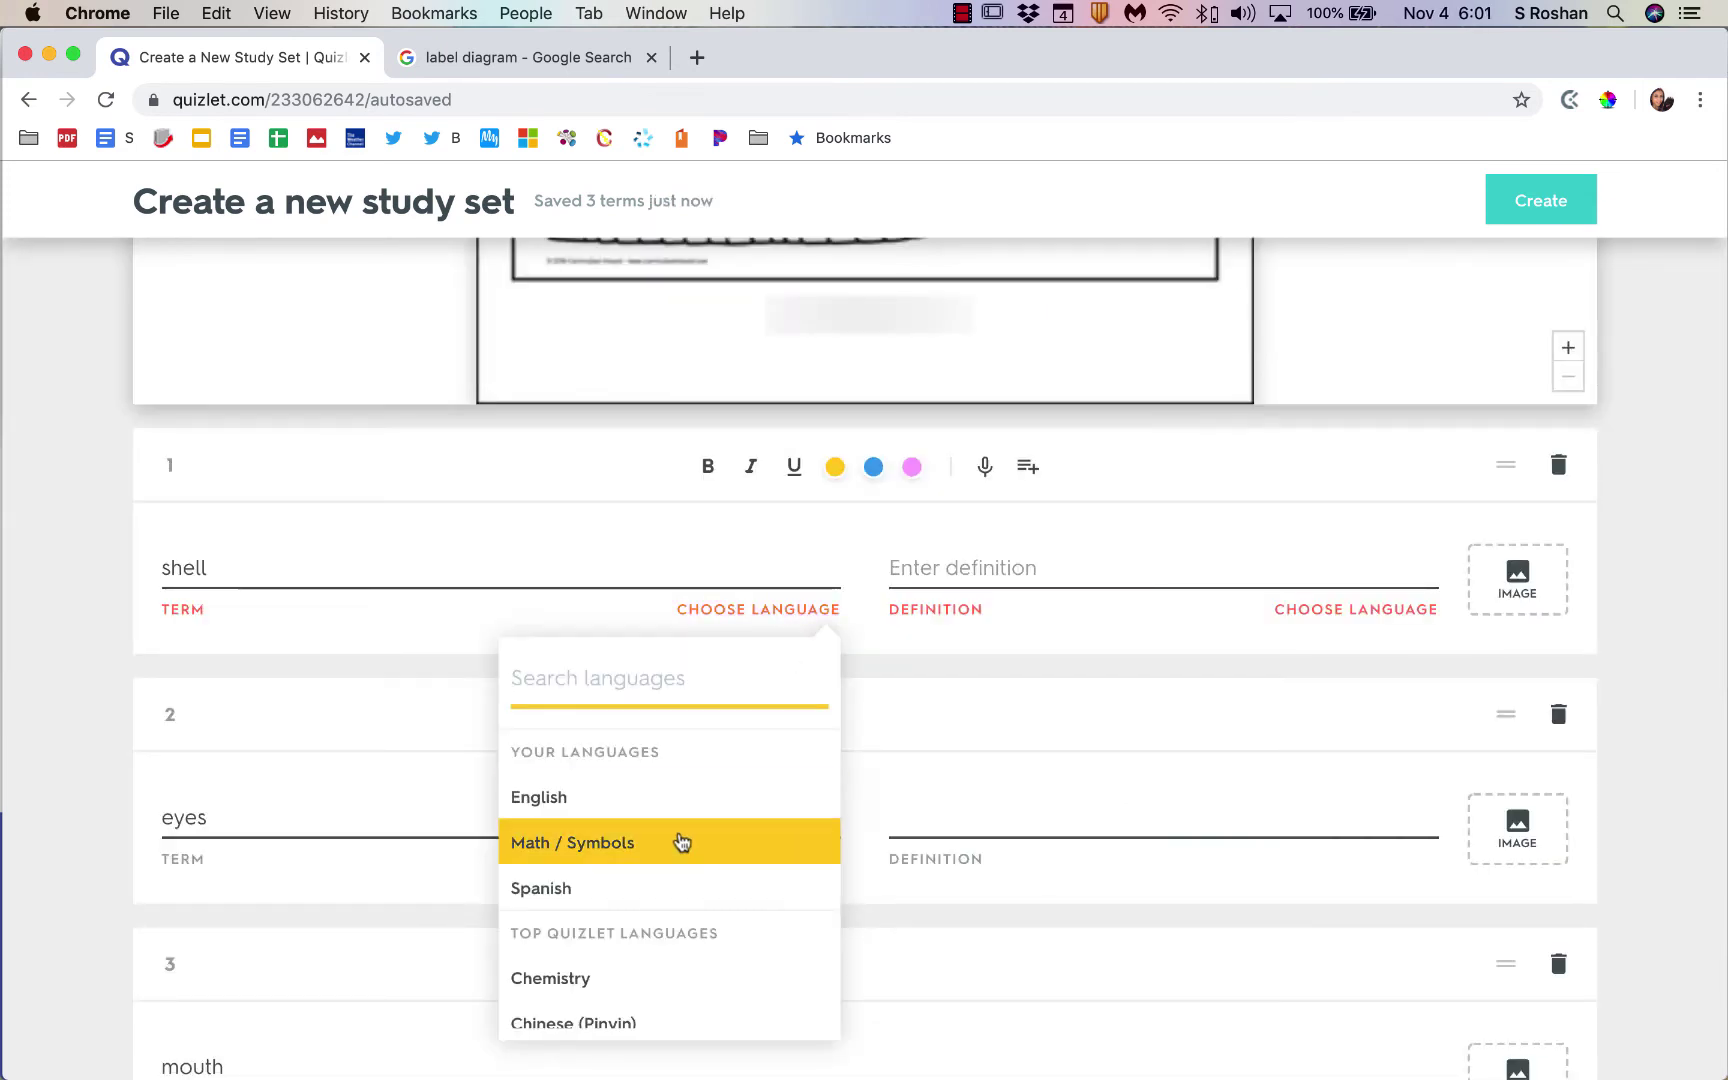
left_click(648, 800)
left_click(1354, 611)
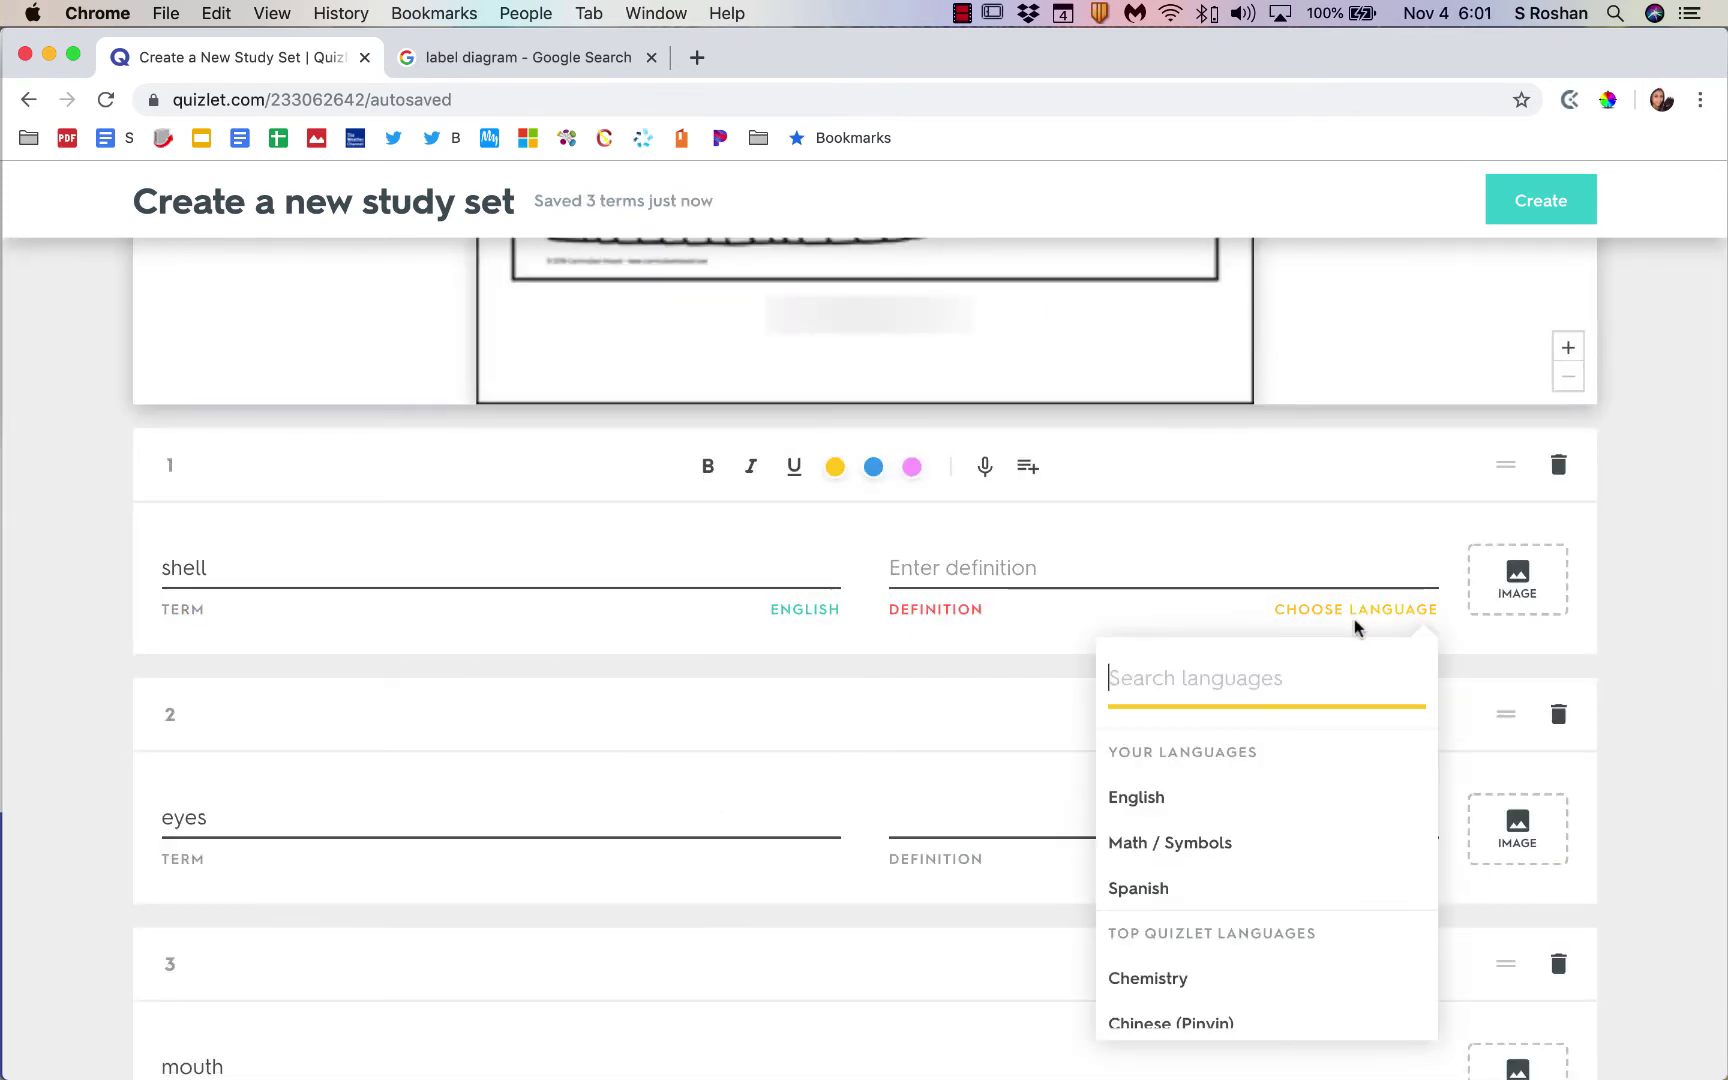
left_click(1296, 791)
left_click(1541, 203)
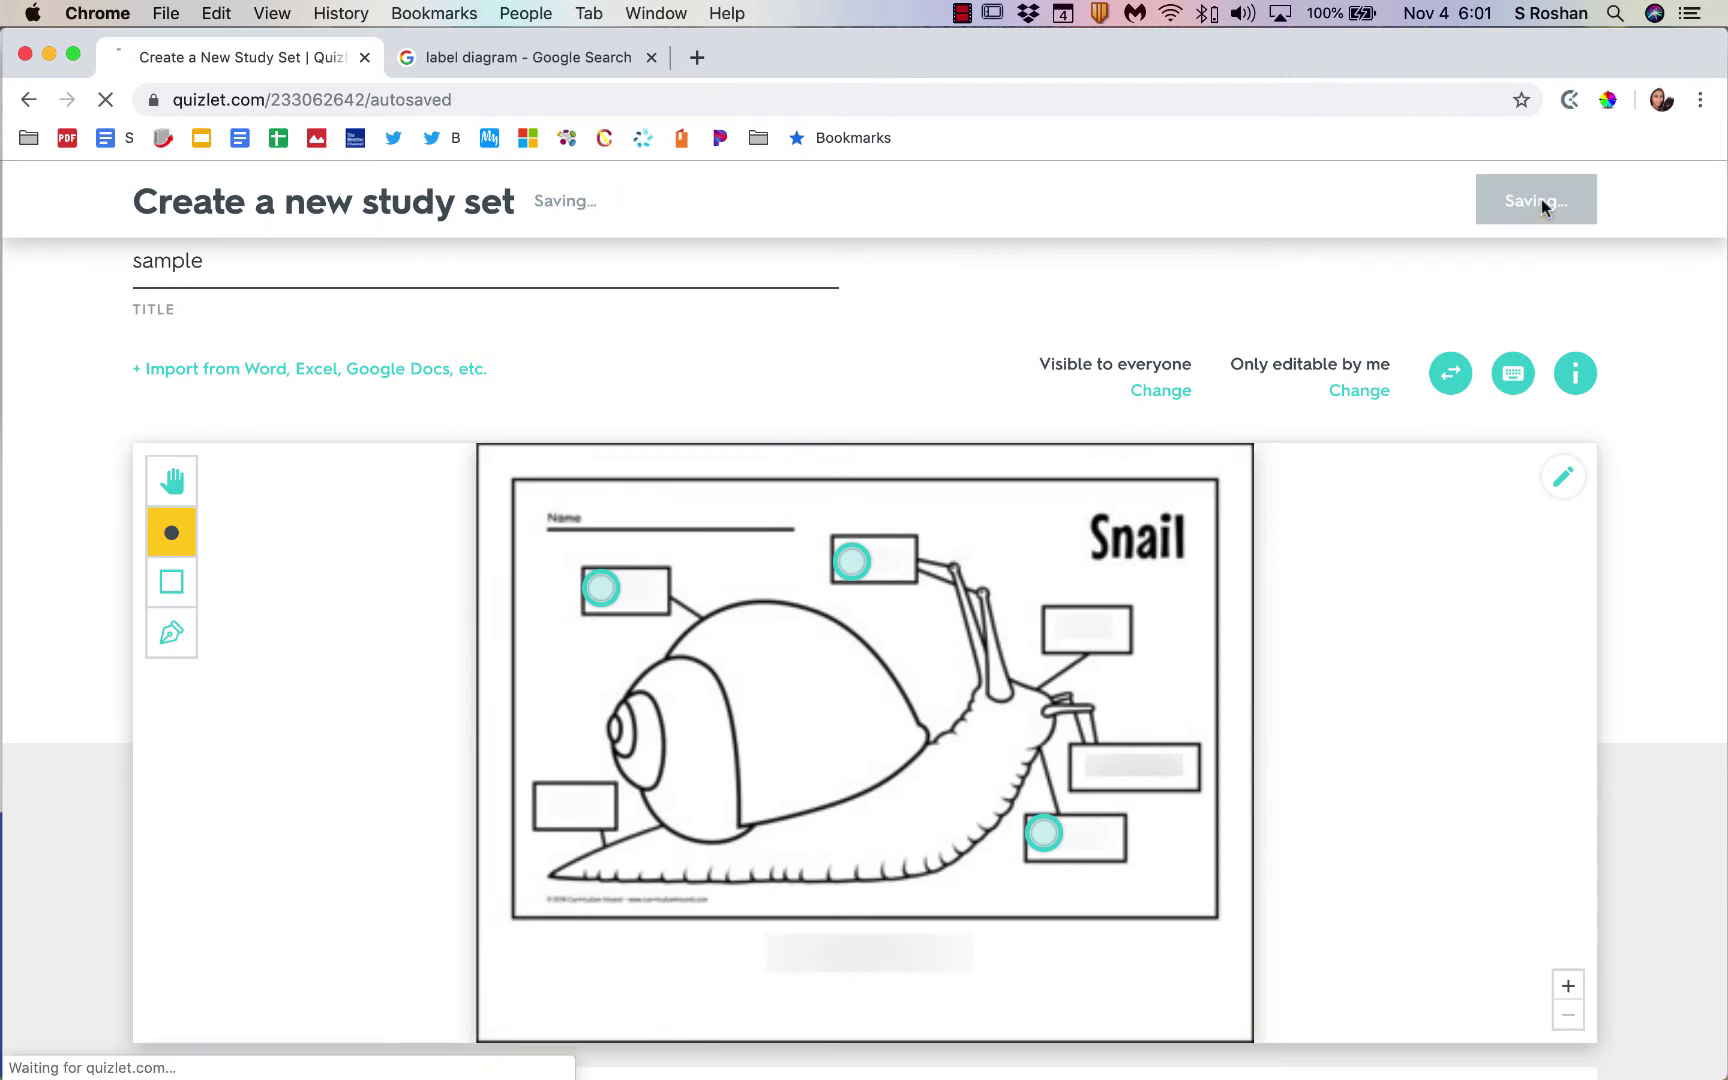
Step: Copy the new set's share link and load it in a new browser tab
key("super+c")
key("super+t")
key("super+v")
key("Return")
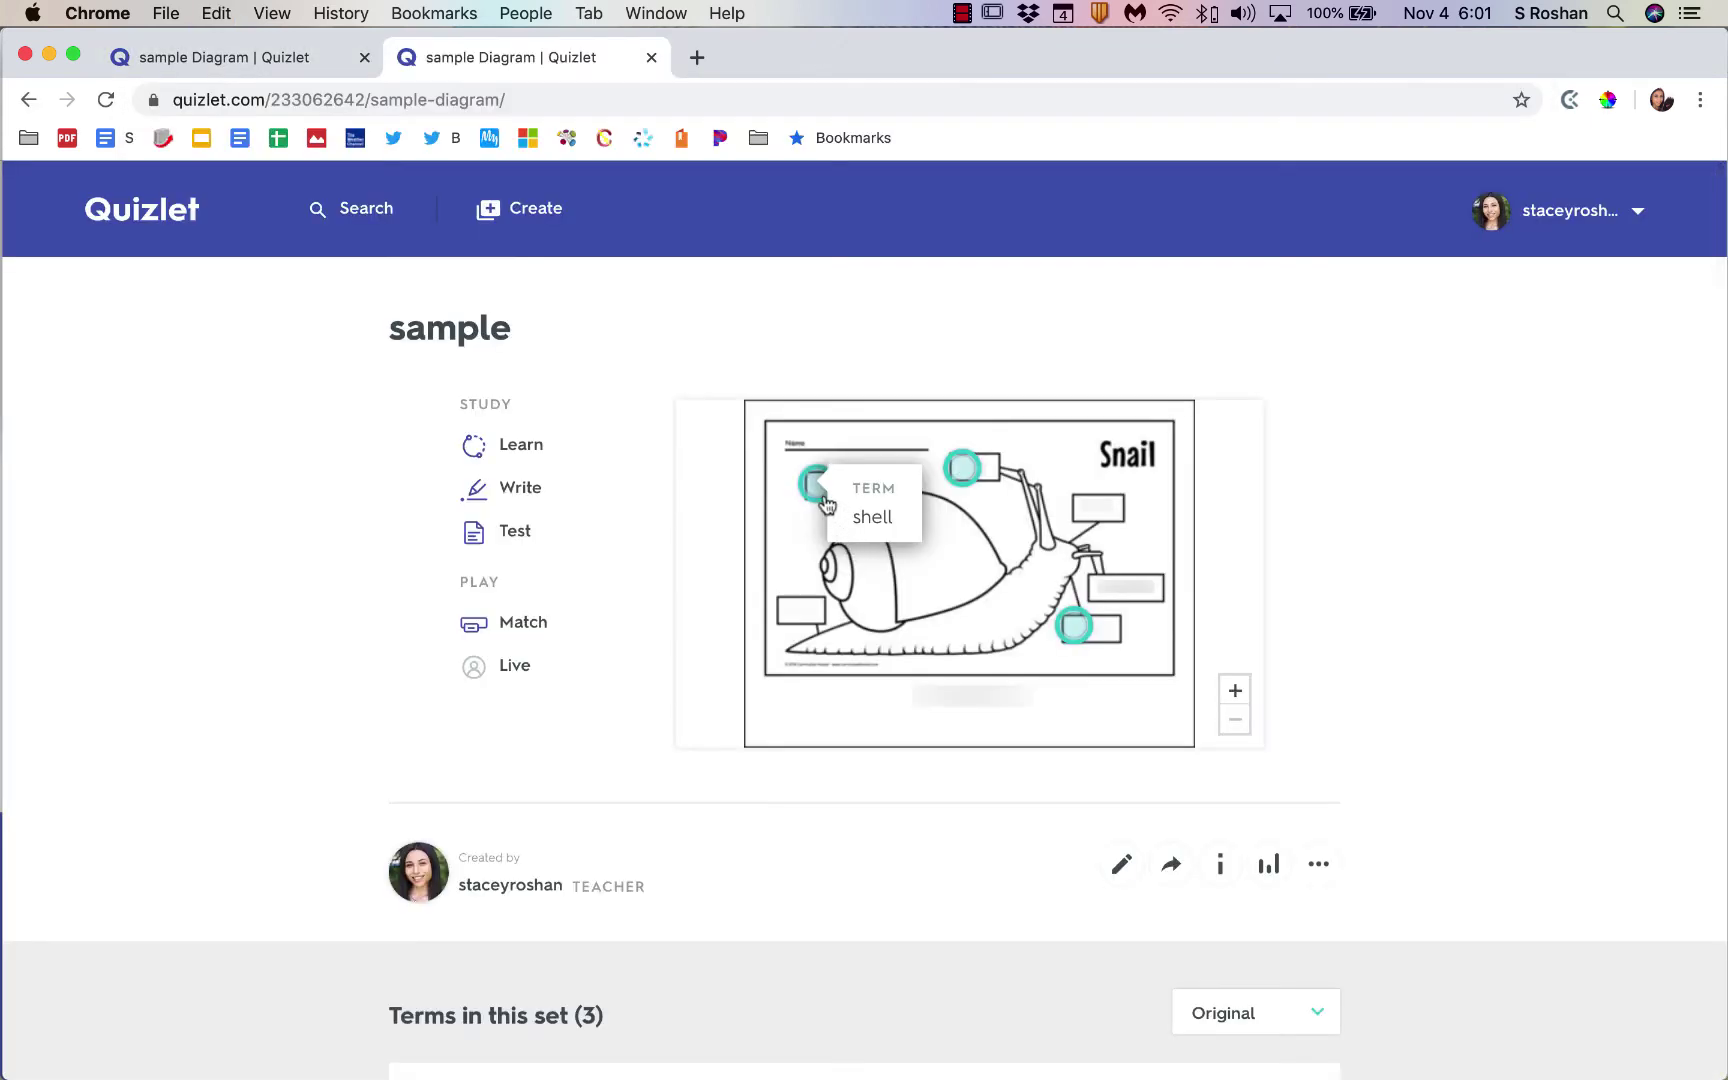
mouse_move(1084, 636)
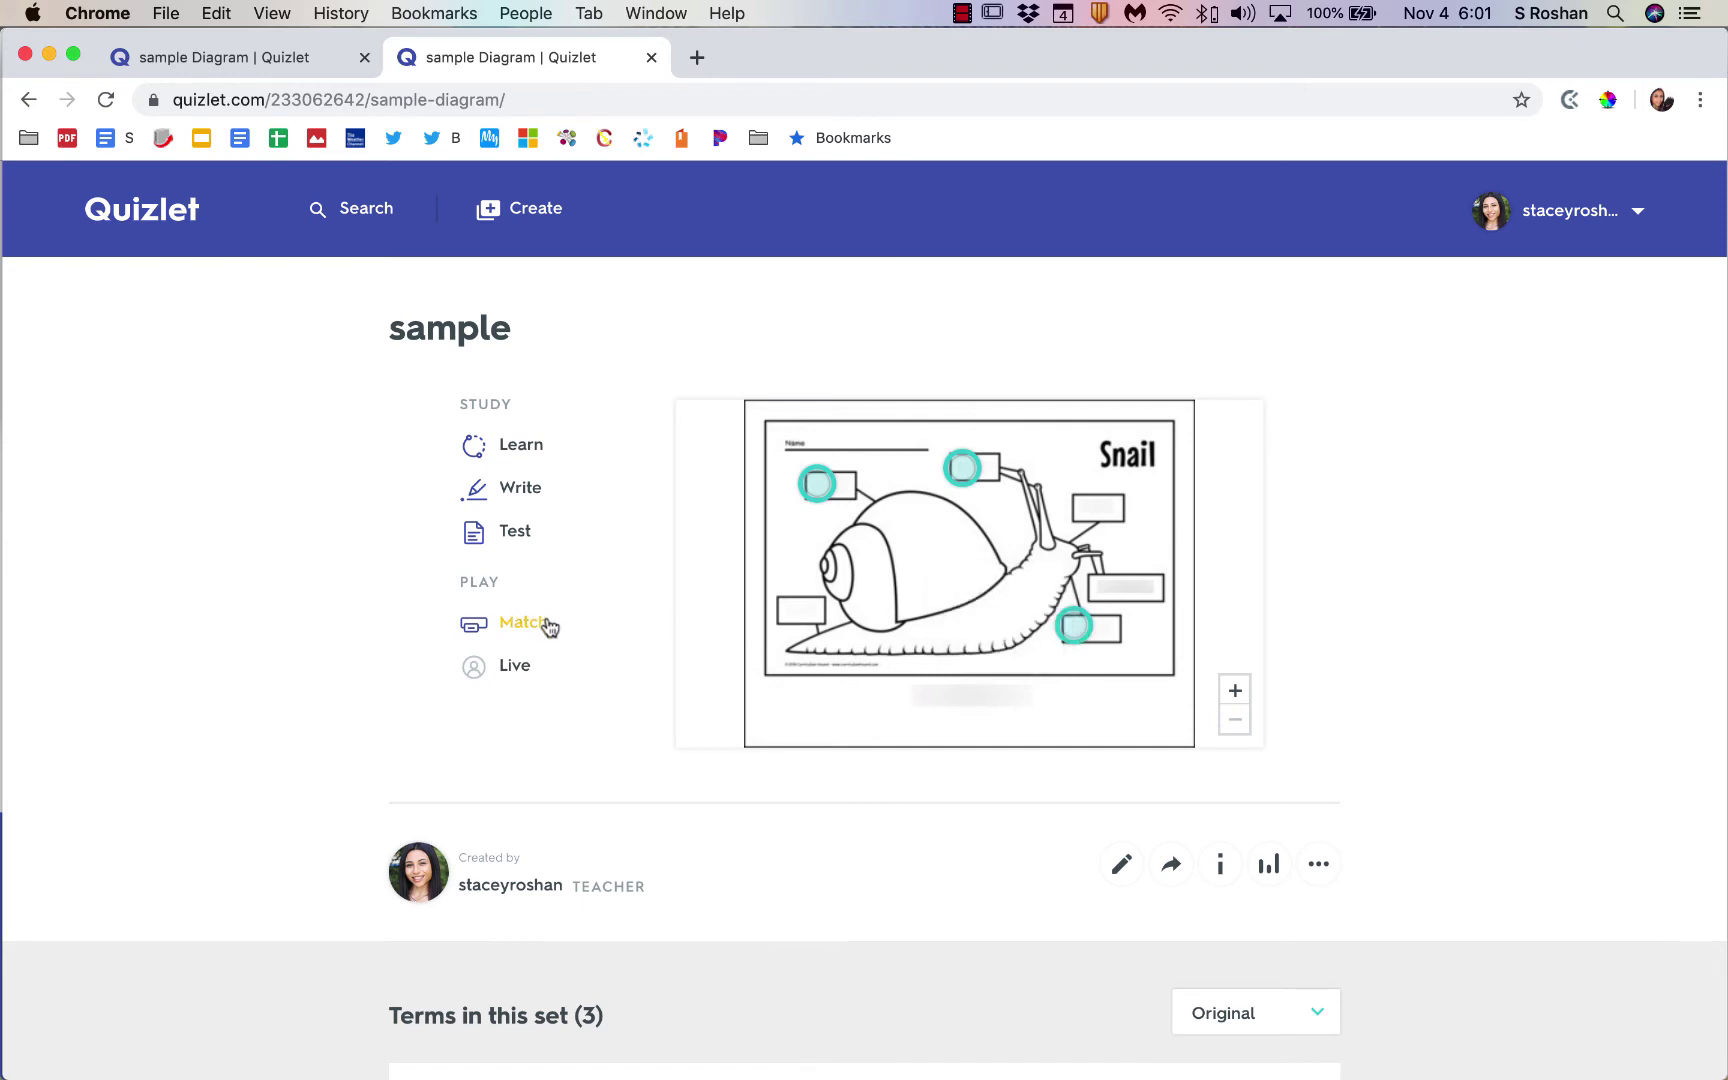
Step: Work through a Learn session, locating mouth, shell and eyes on the diagram
left_click(517, 457)
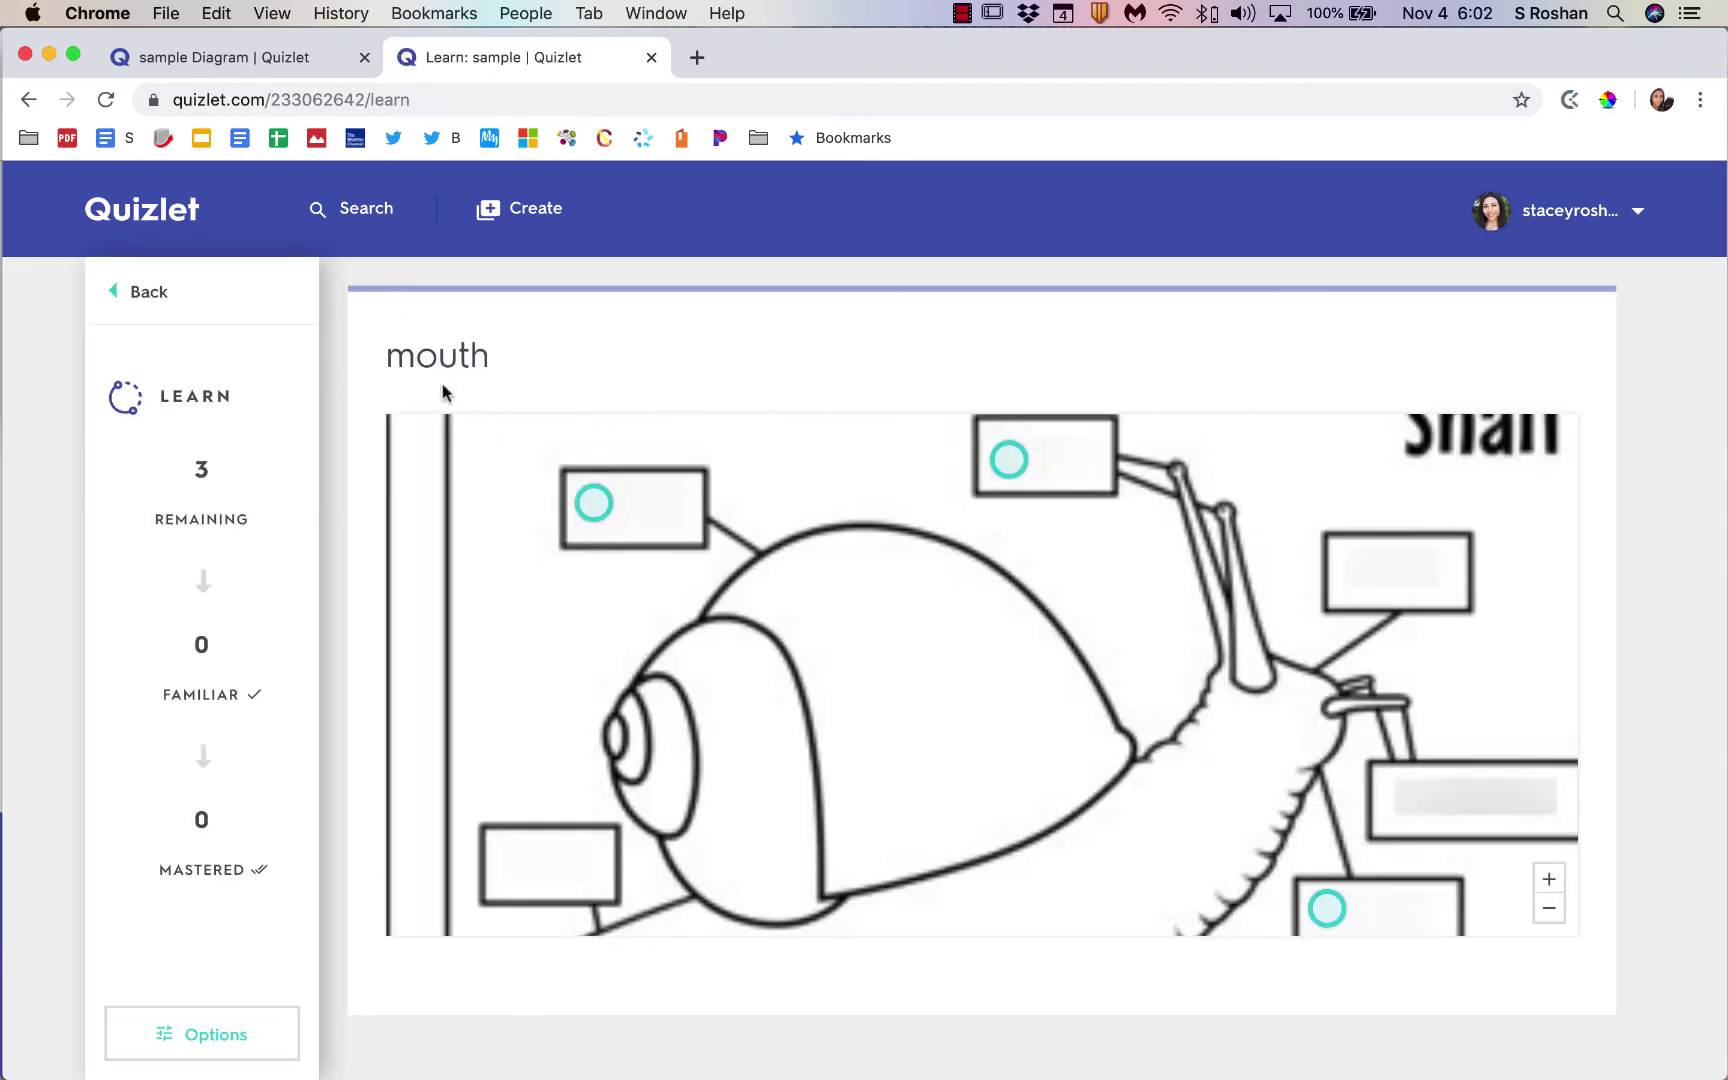
left_click(1325, 912)
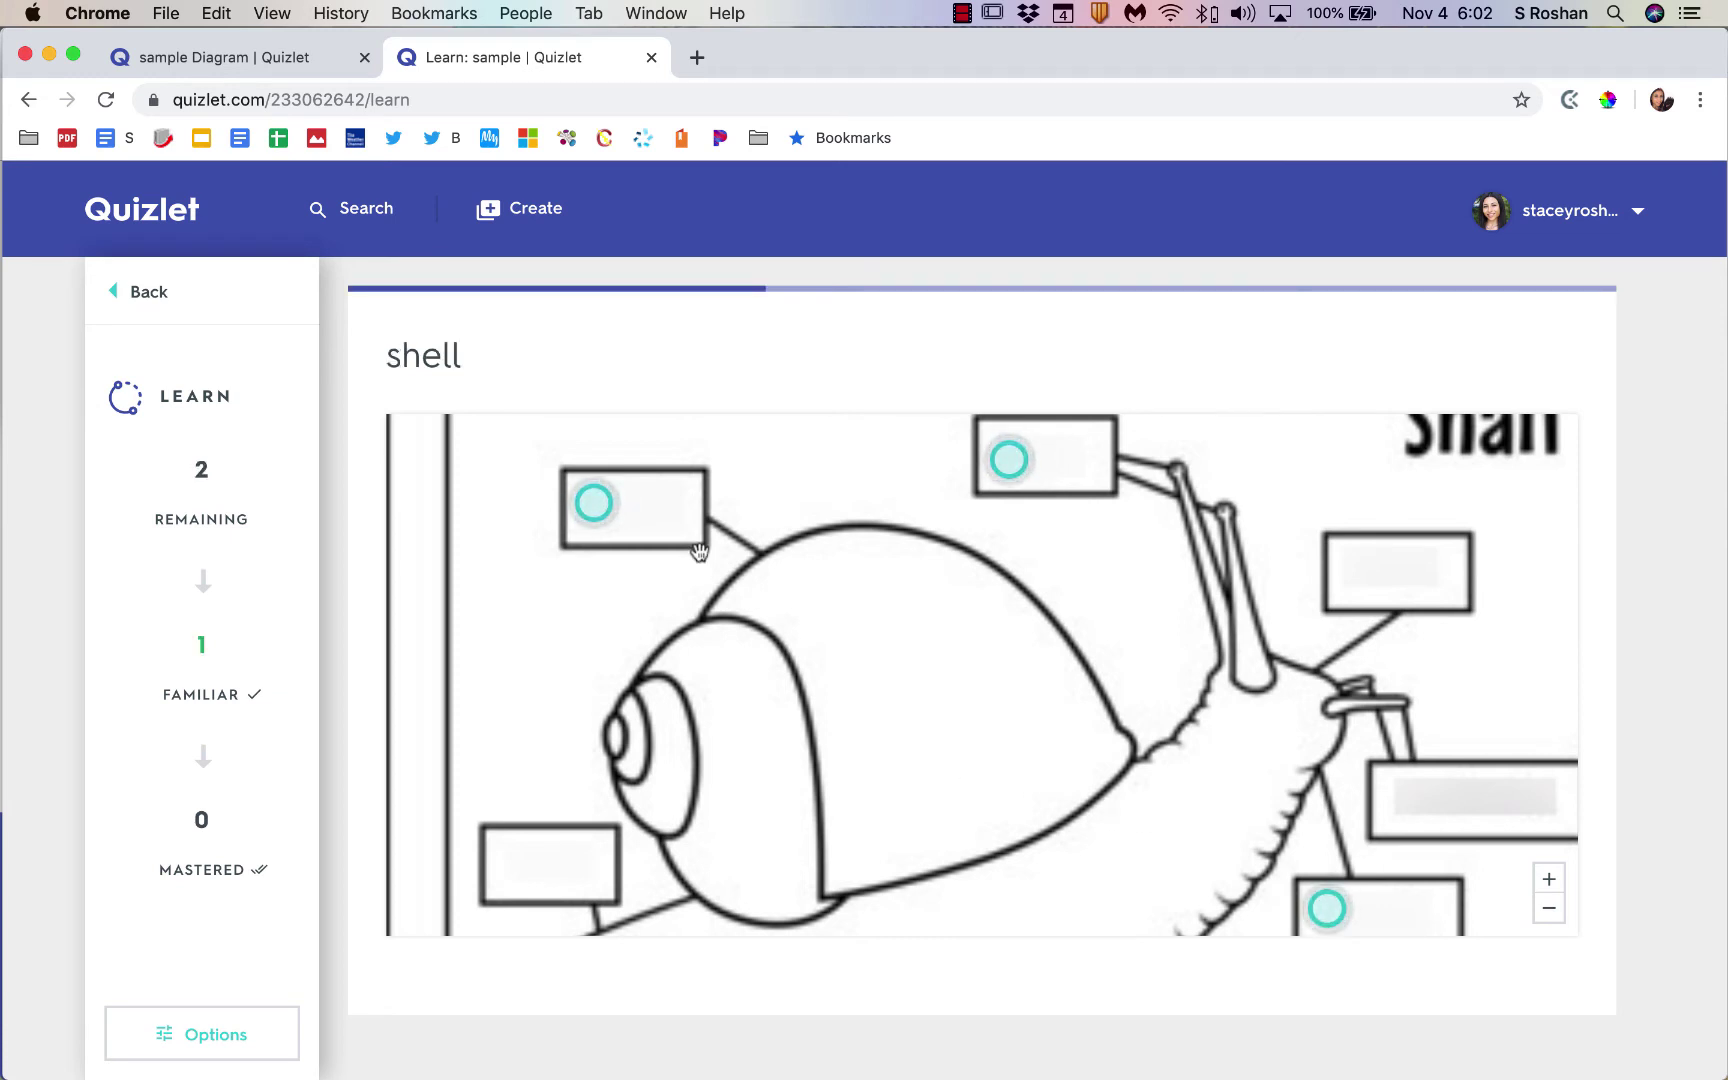
left_click(588, 510)
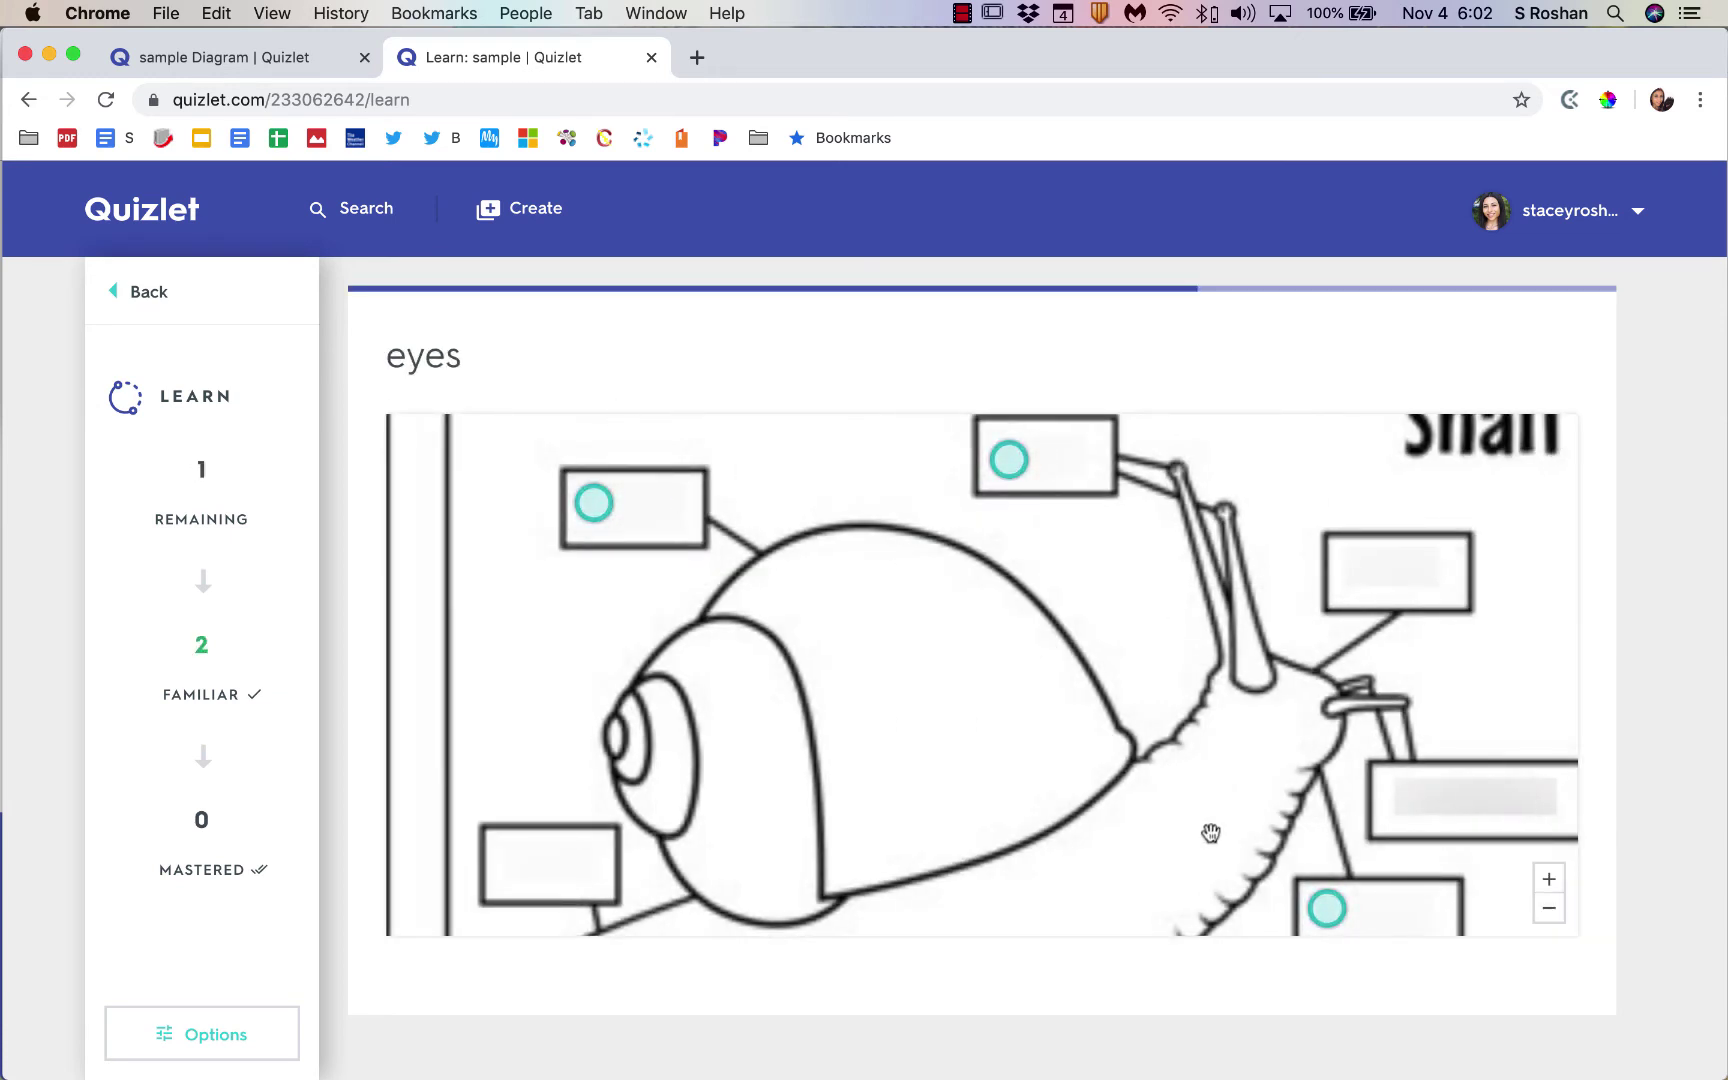
left_click(594, 503)
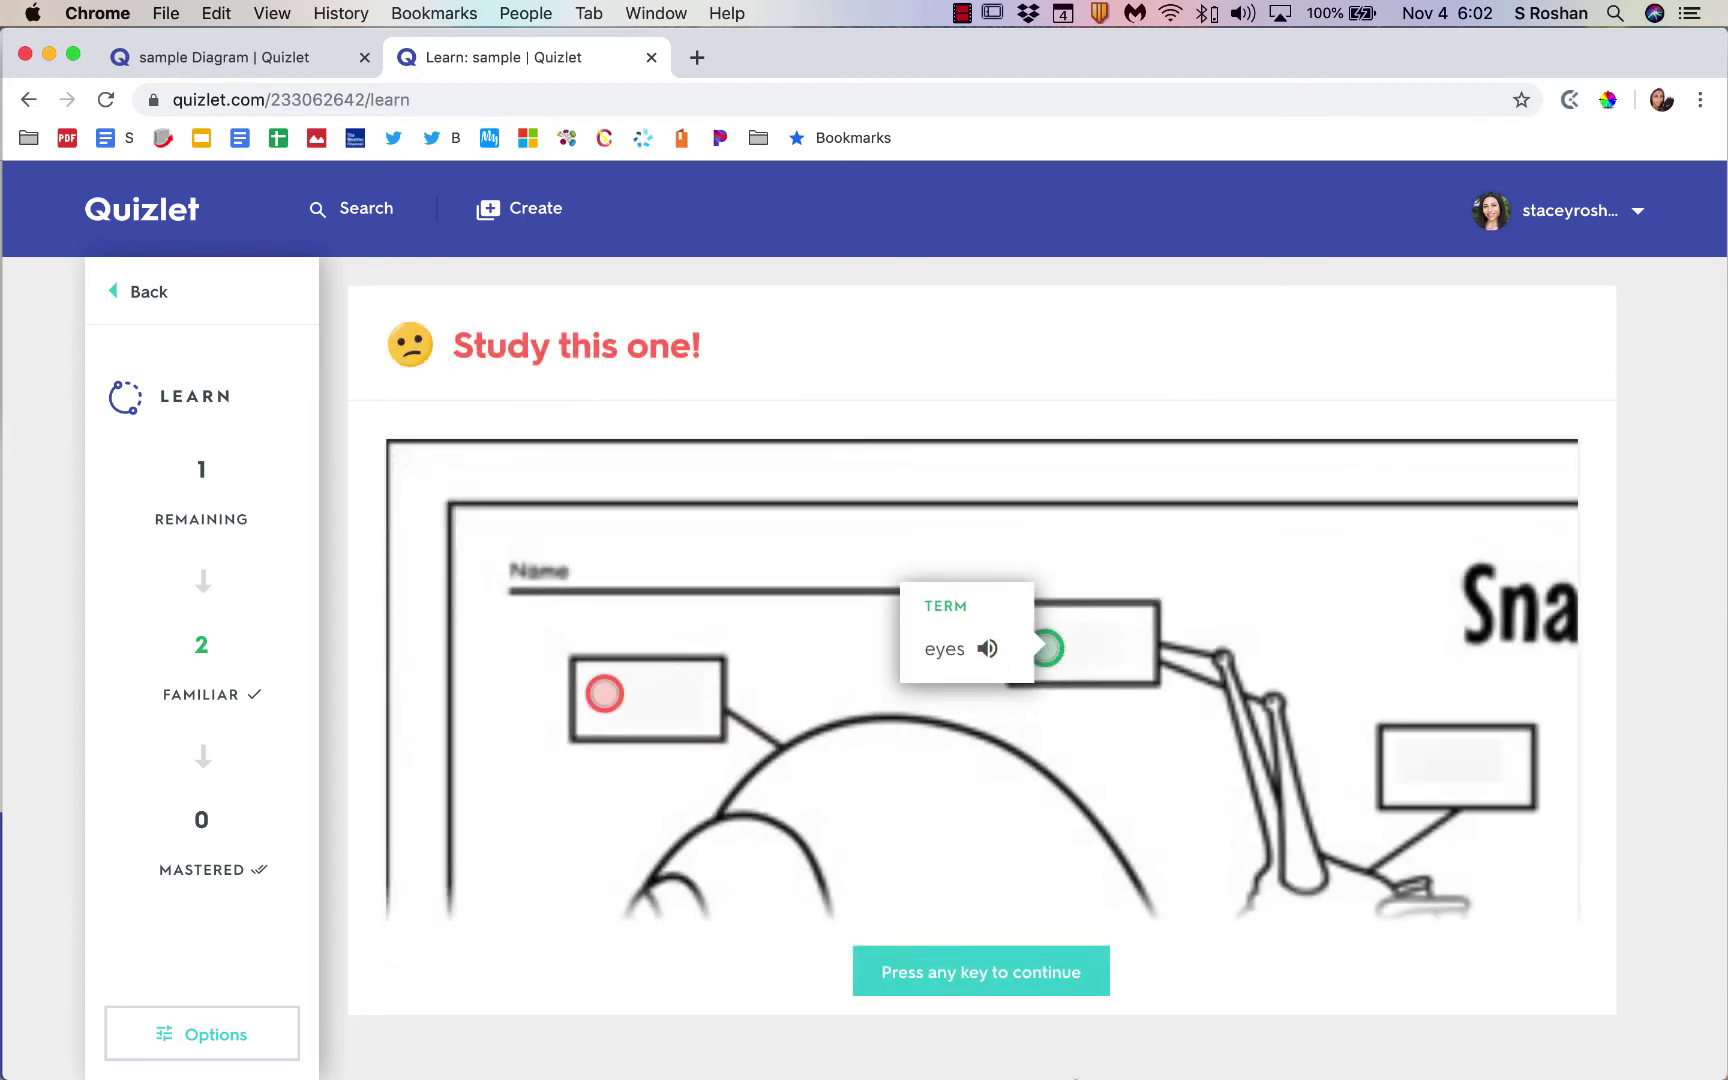
left_click(1036, 986)
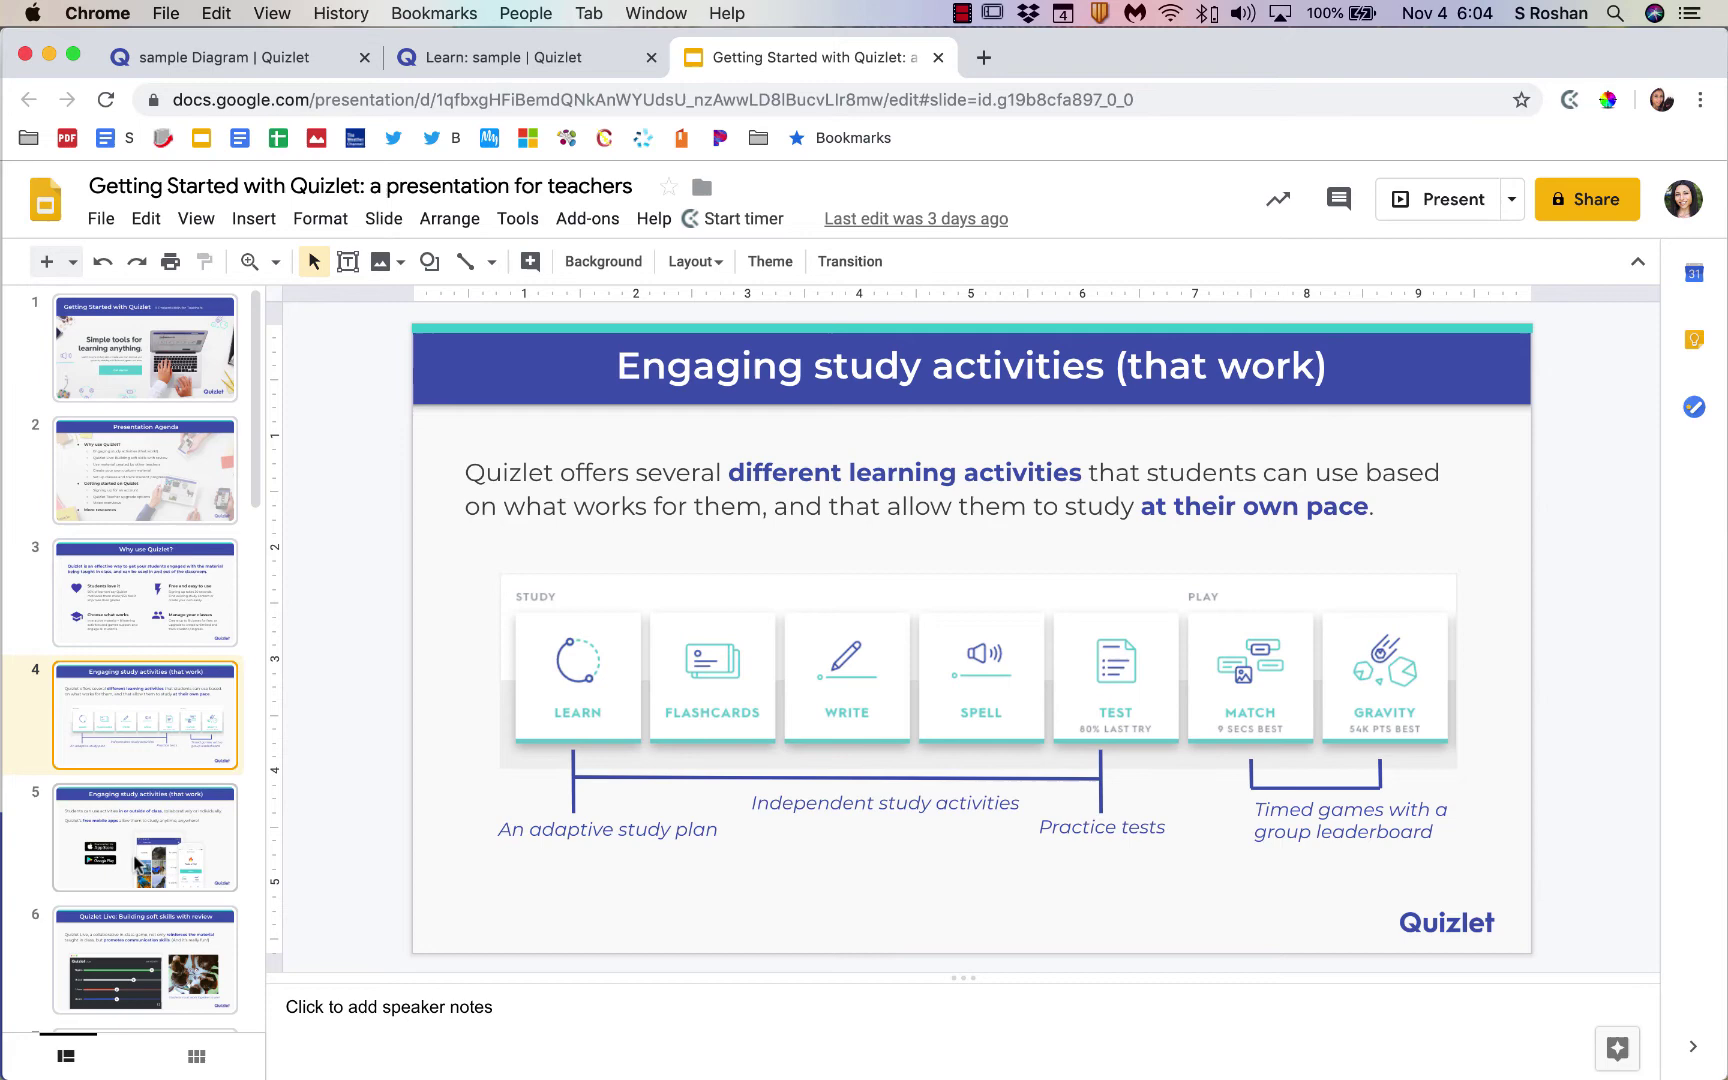
Step: Present the mobile apps slide, then the Quizlet Live soft skills slide
left_click(172, 866)
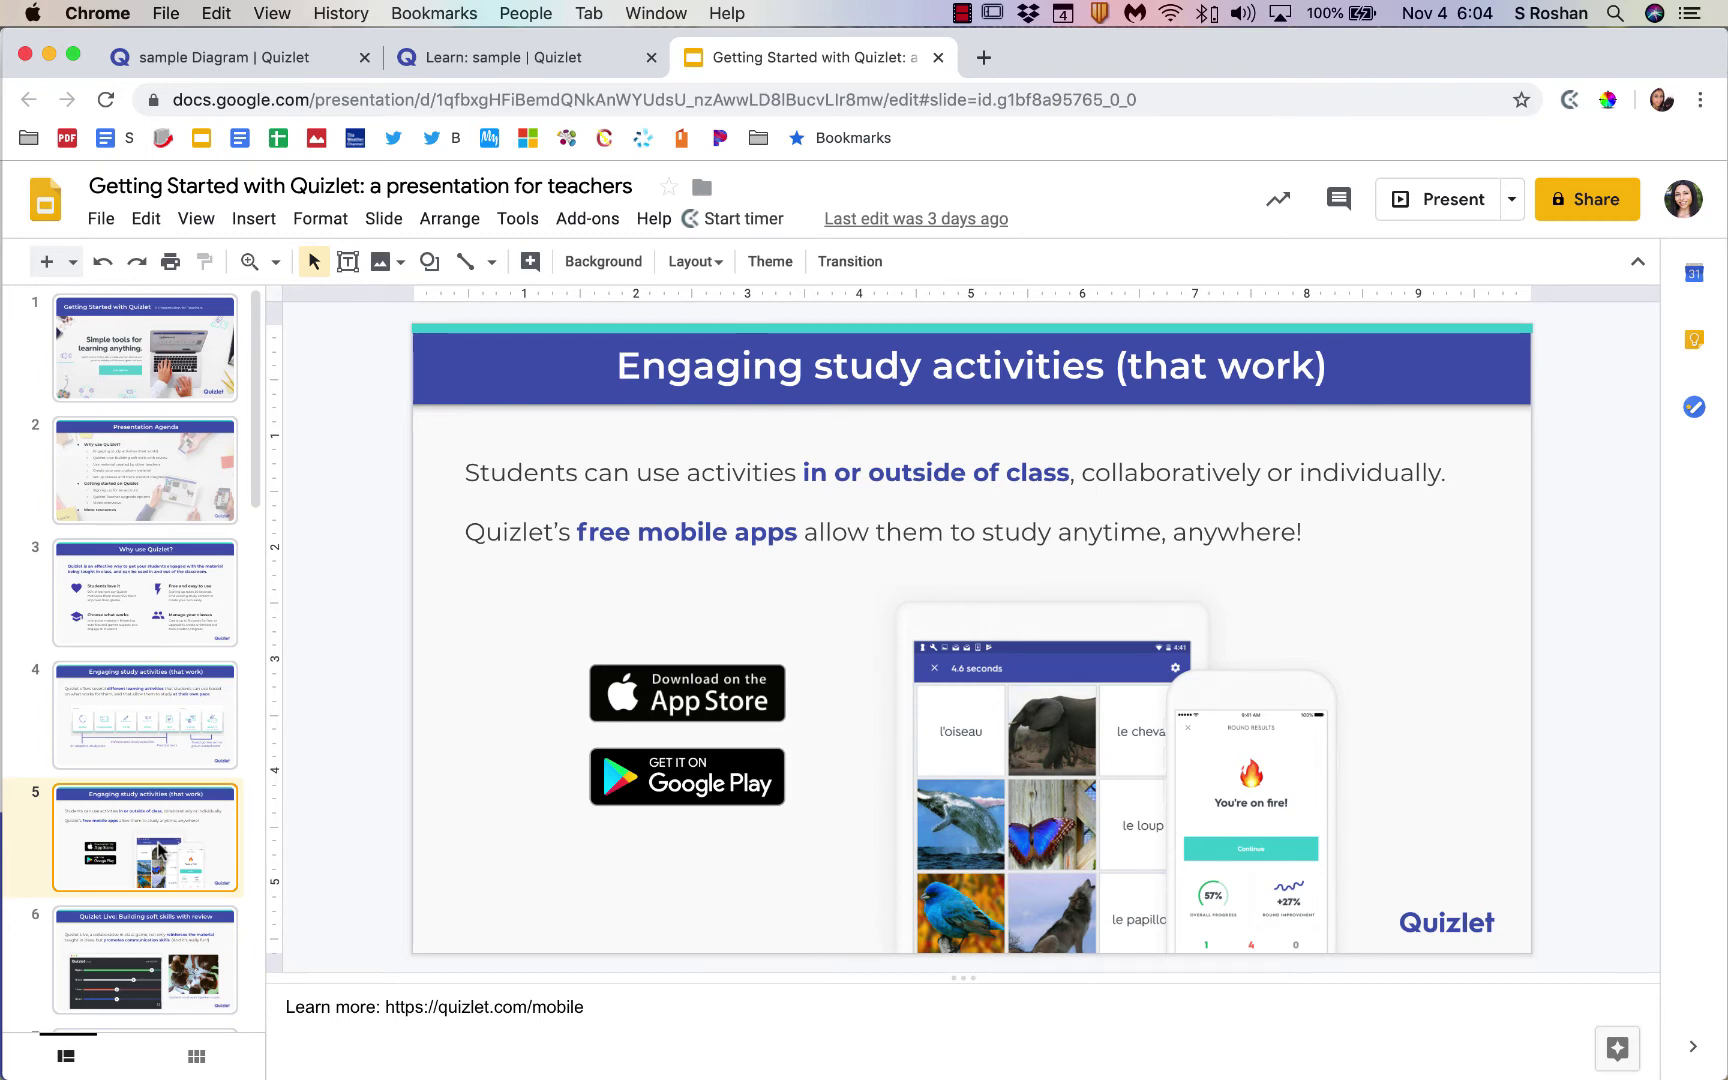
scroll(160, 840, "down", 3)
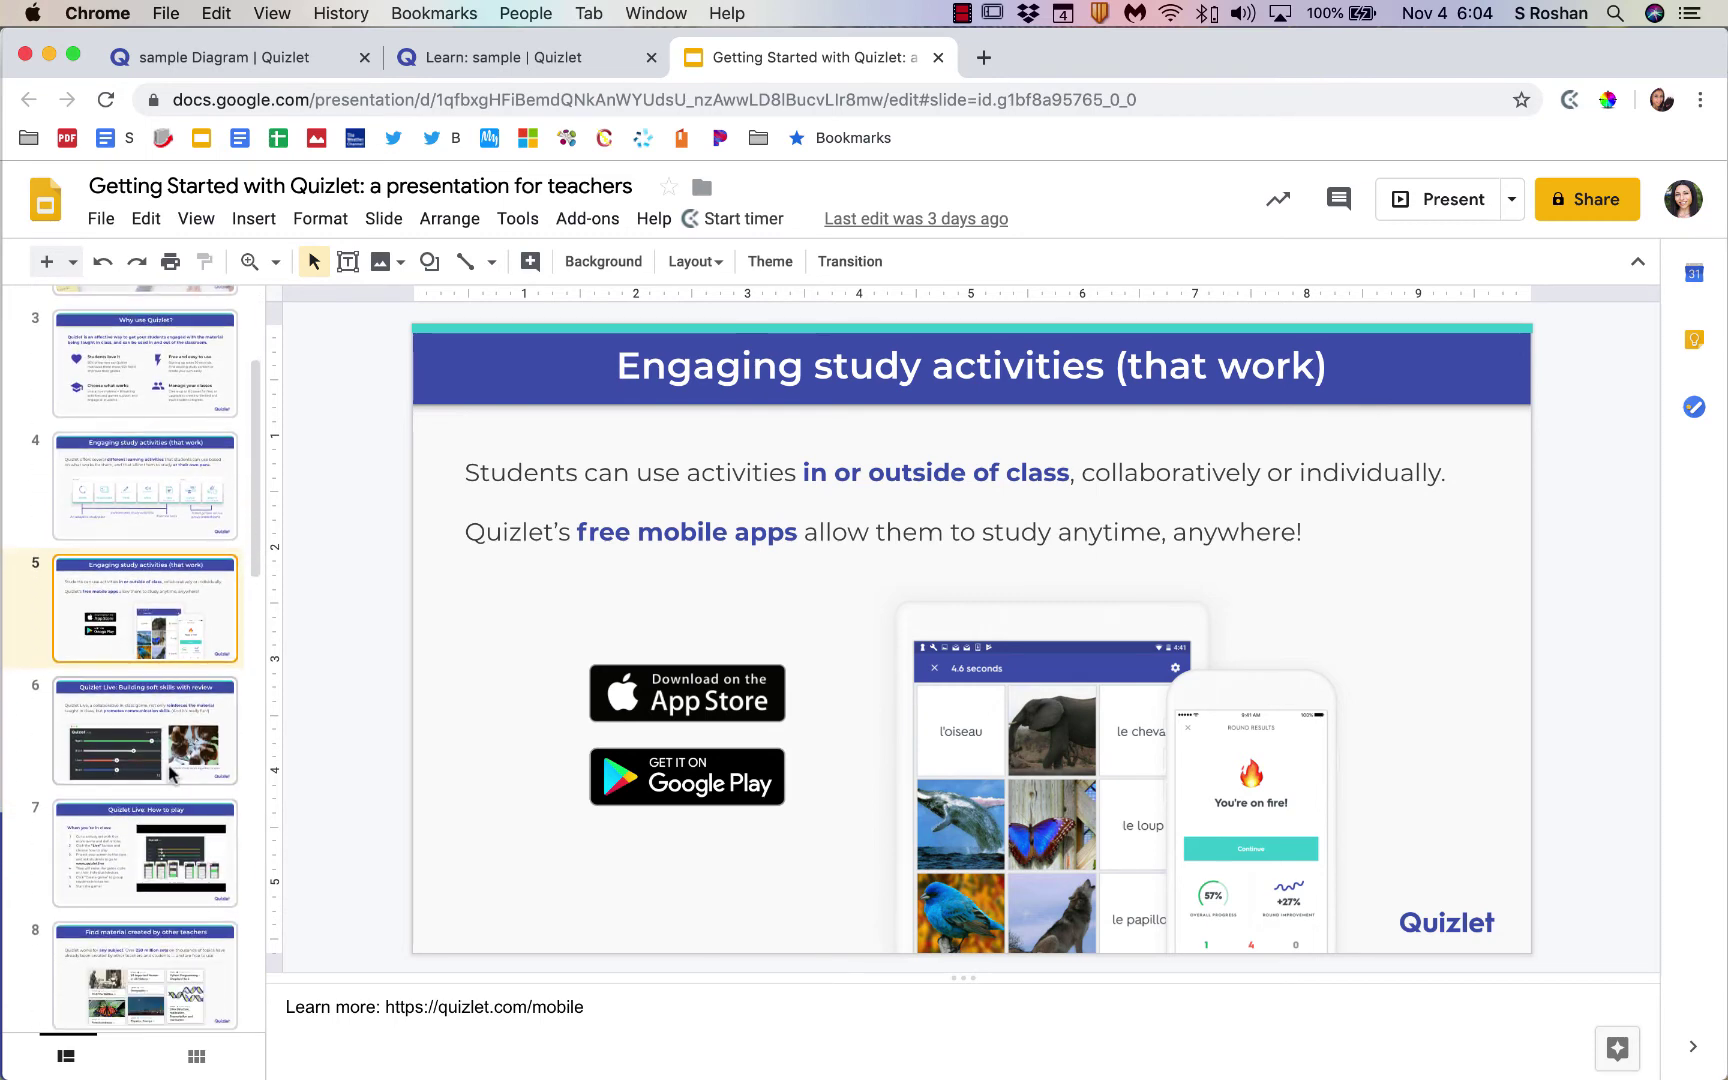
left_click(171, 770)
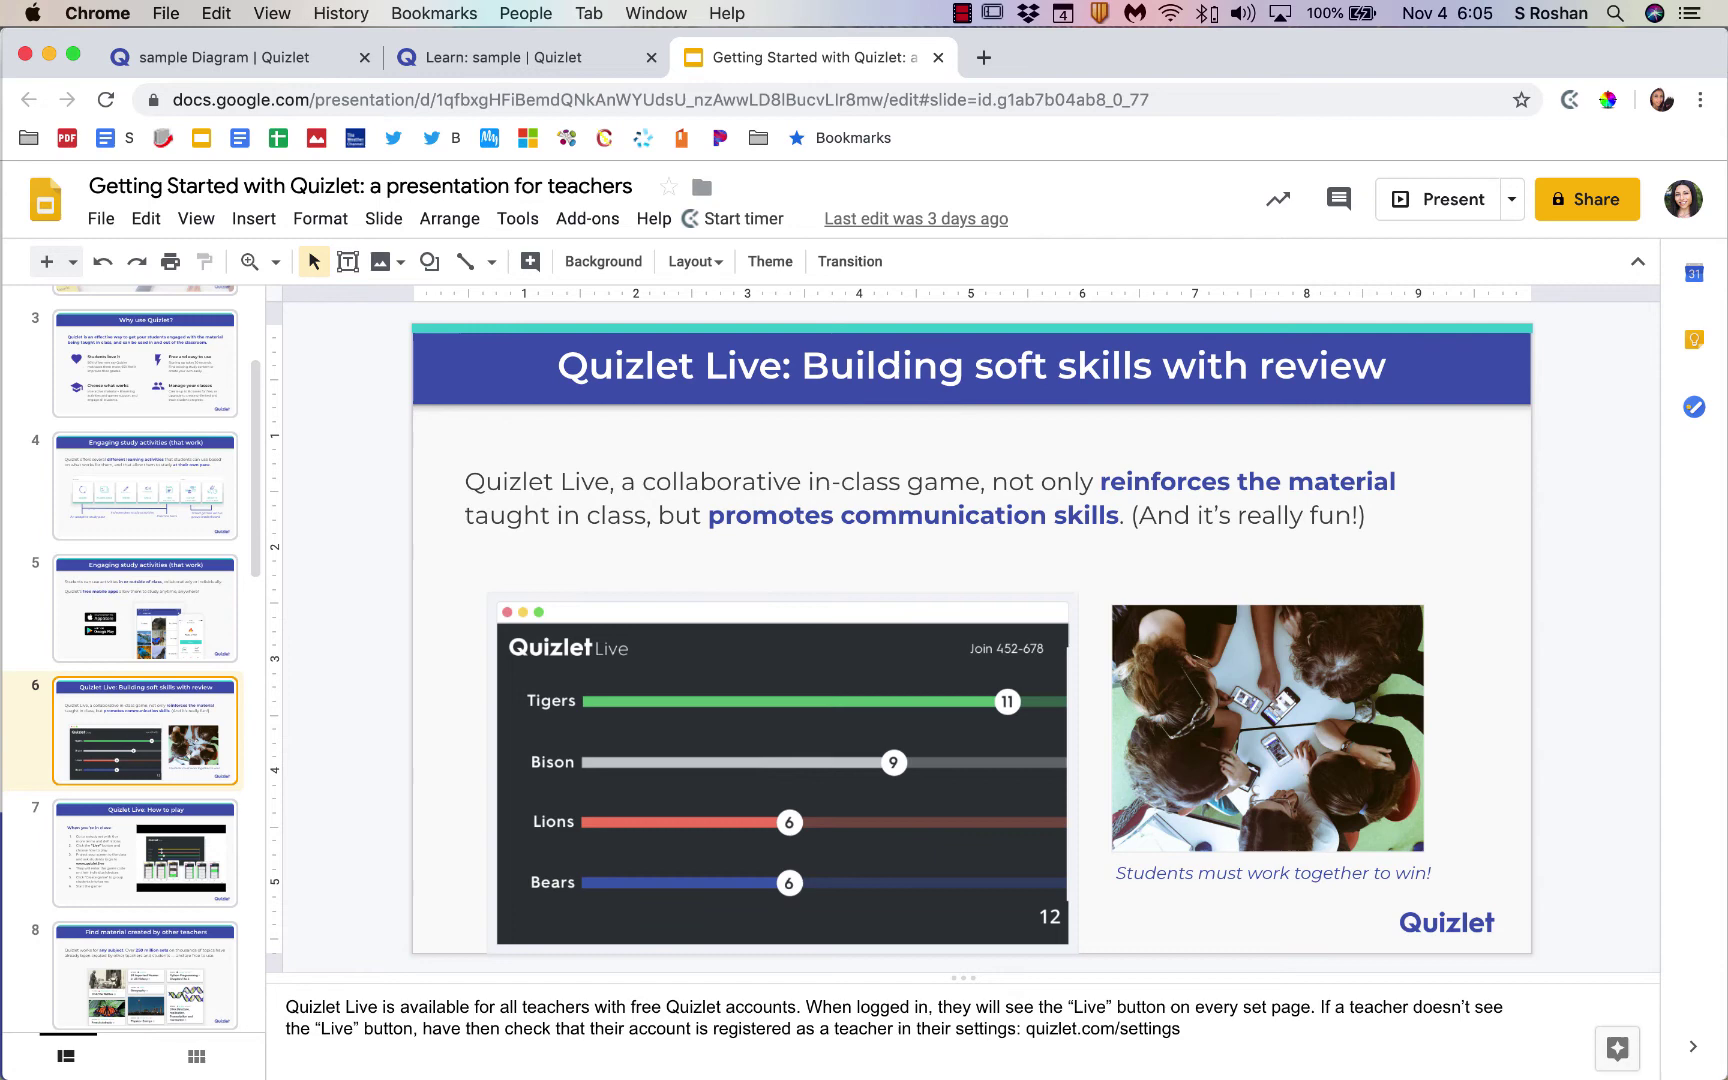
Step: Advance through the Quizlet Live how-to and 'Use material created by other teachers' slides, then return to Quizlet
key("Down")
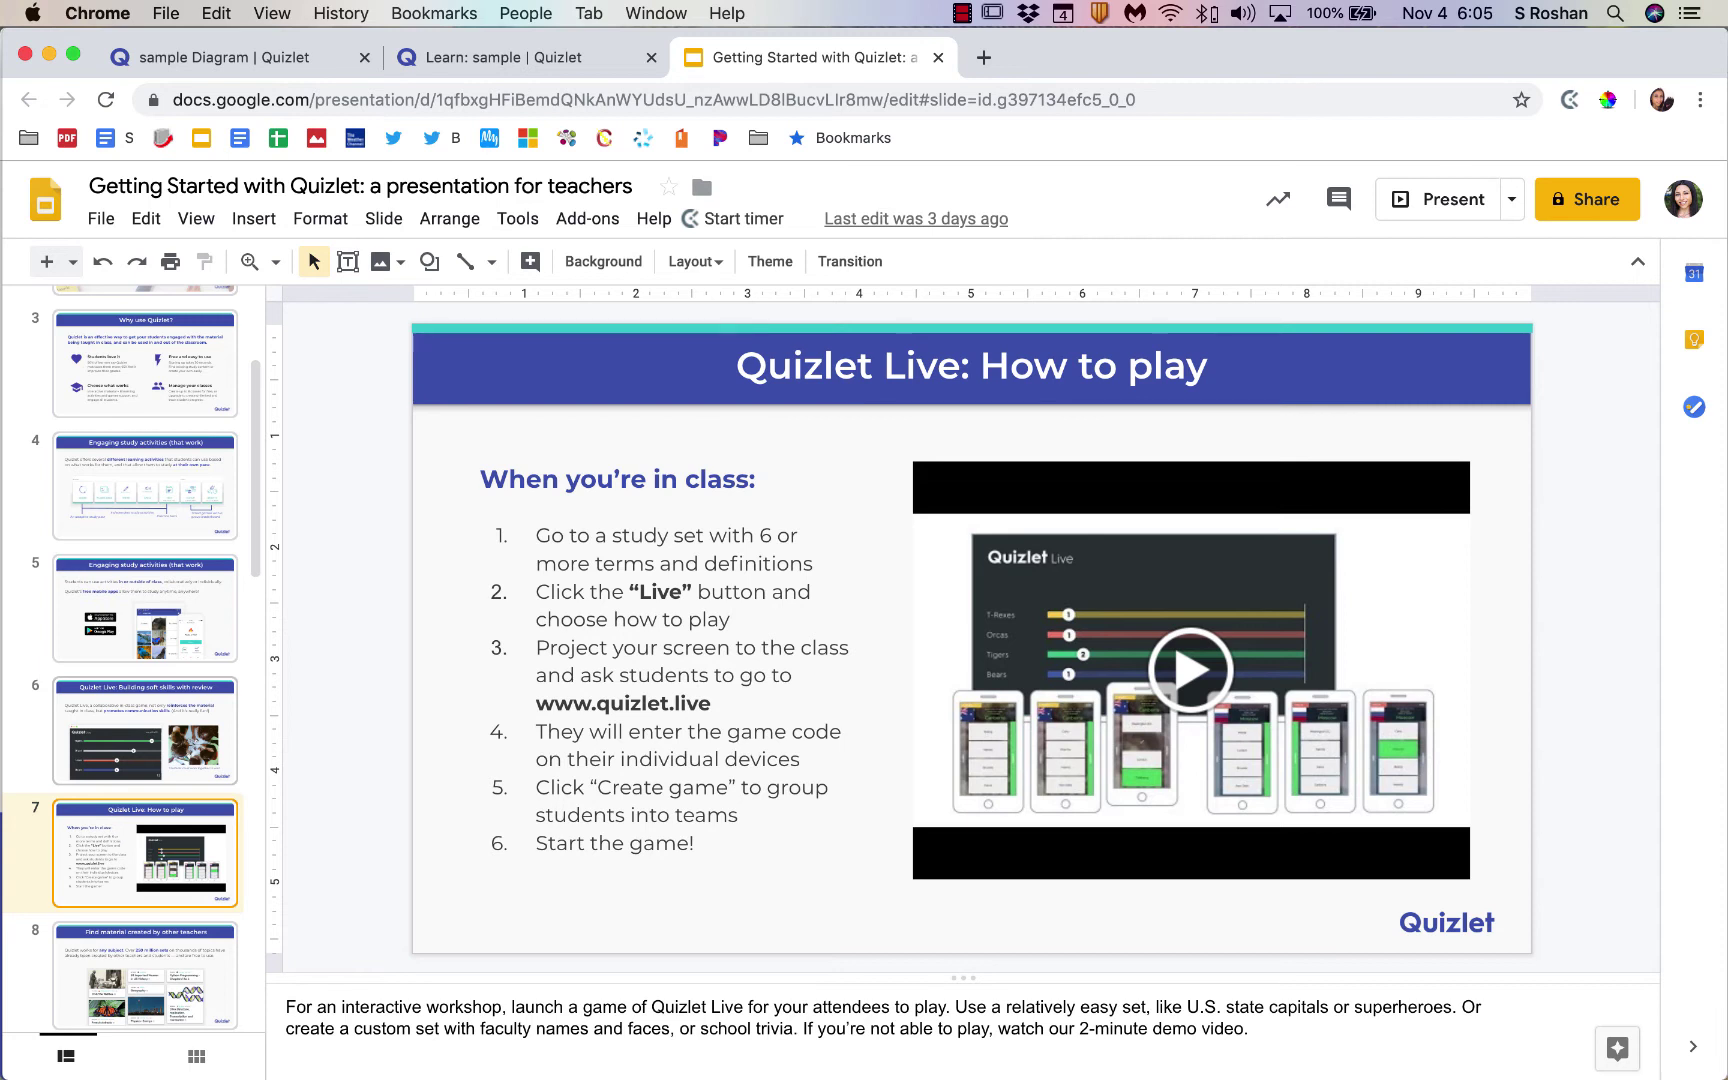
key("Down")
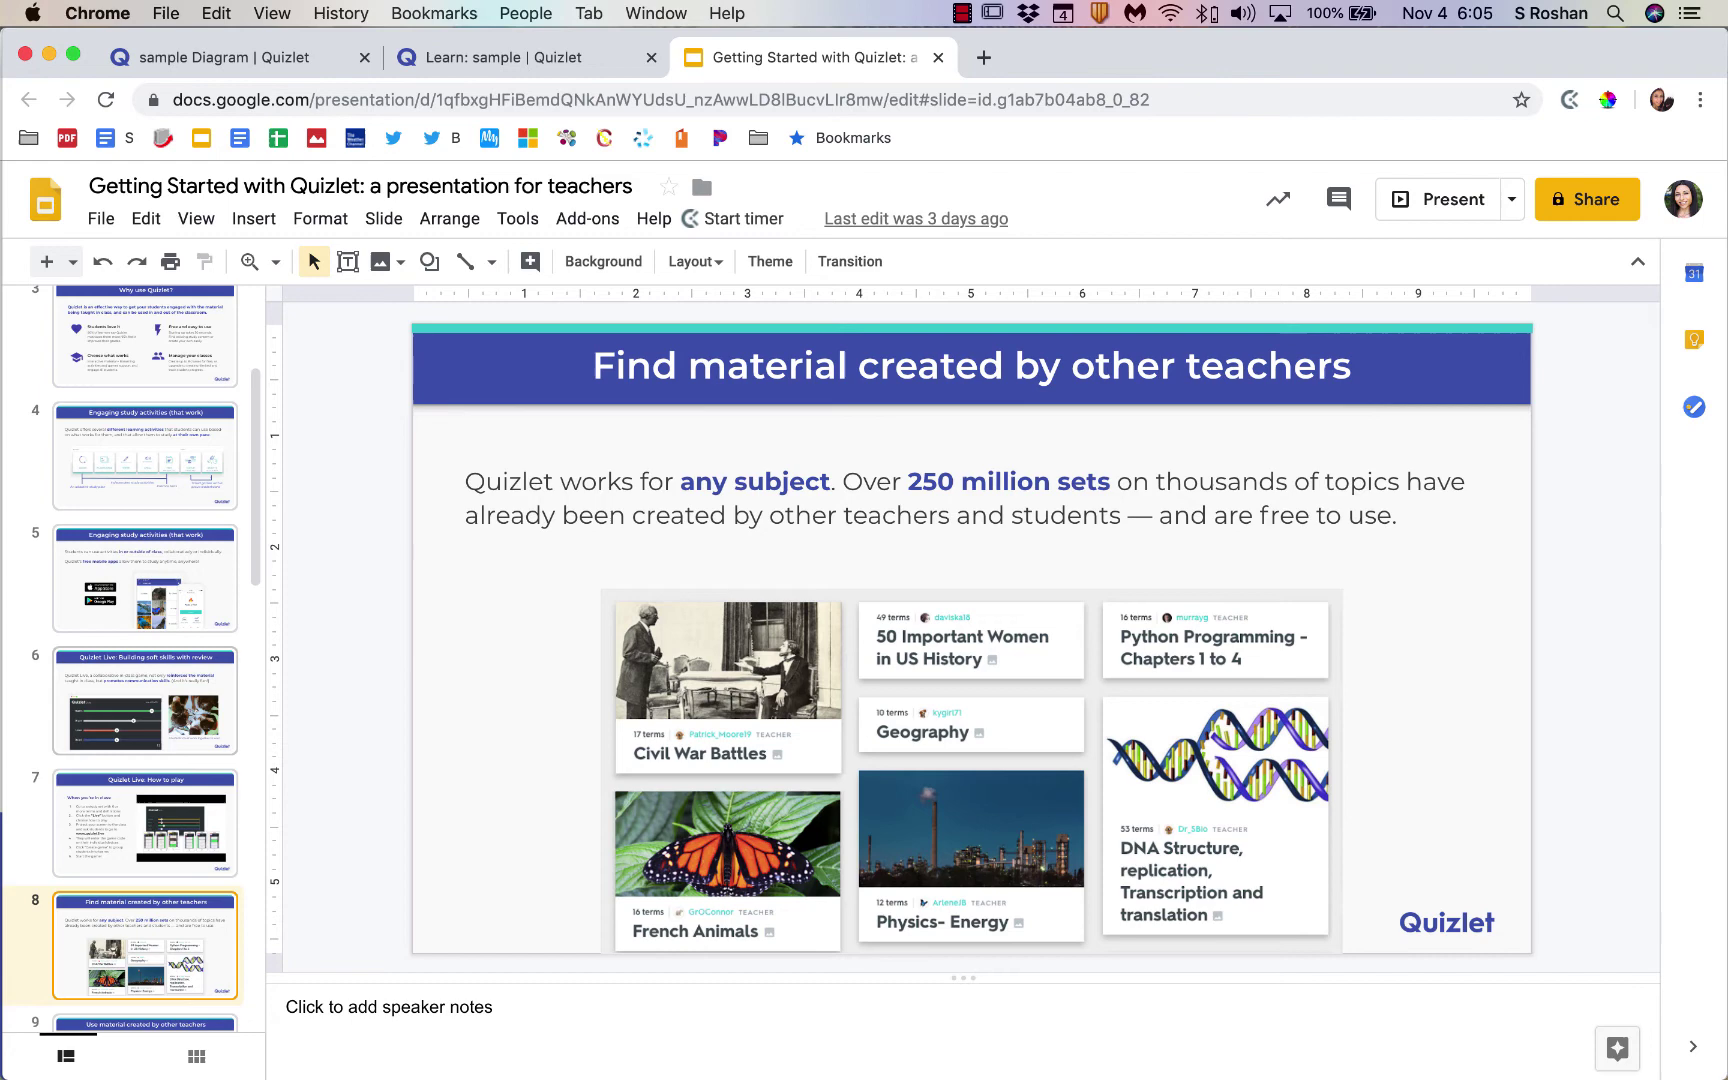
key("Down")
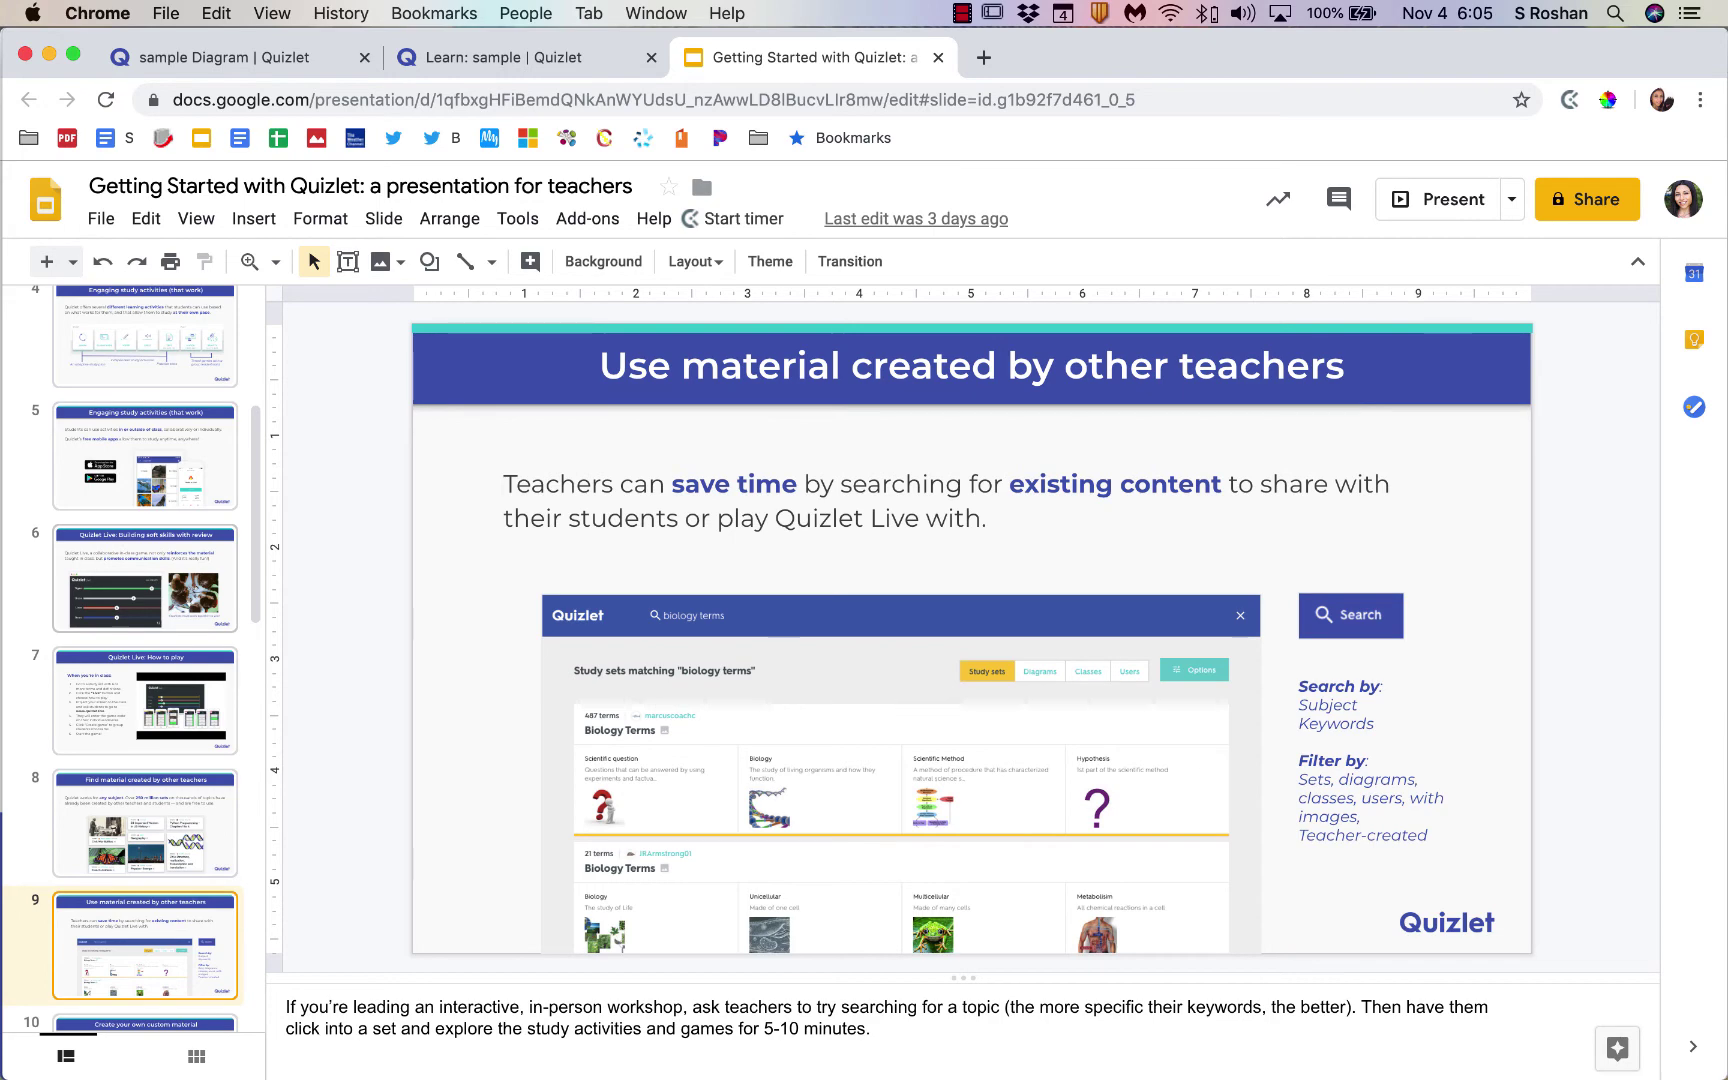
key("super+1")
Step: Search Quizlet for free 'biology' sets and open the 12-term Biology set
left_click(379, 201)
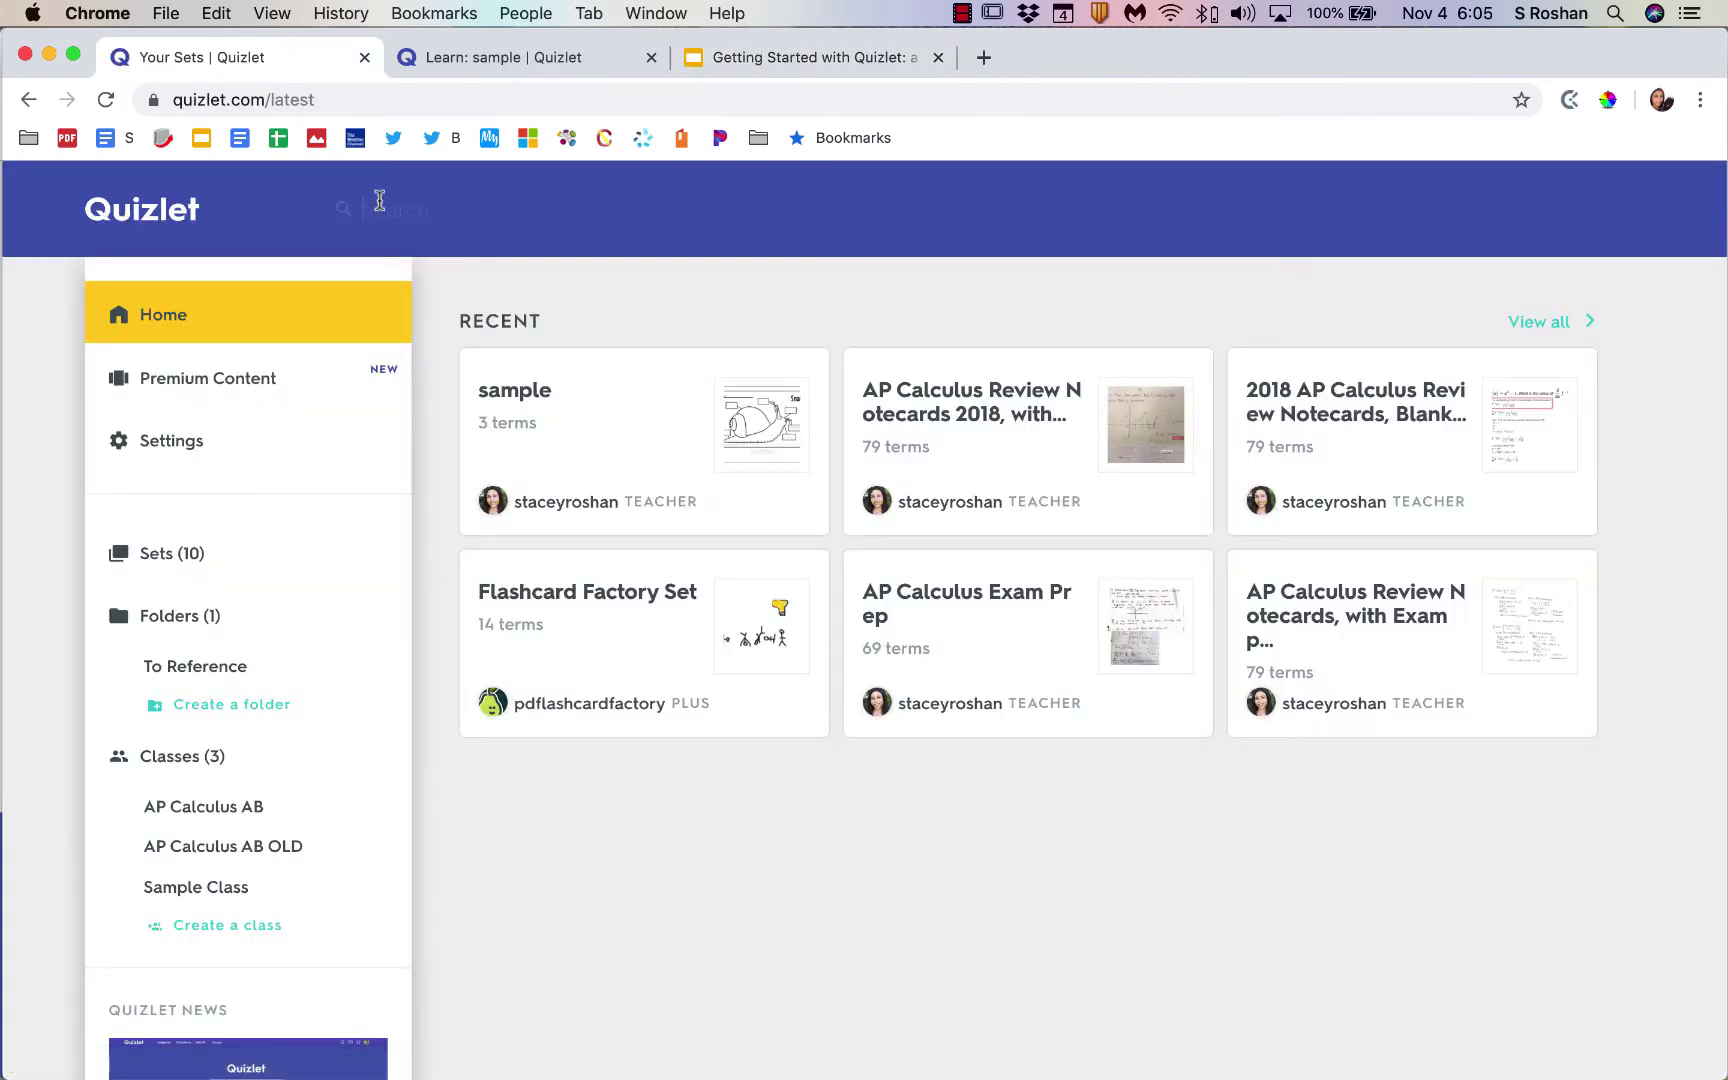
type("biology")
key("Return")
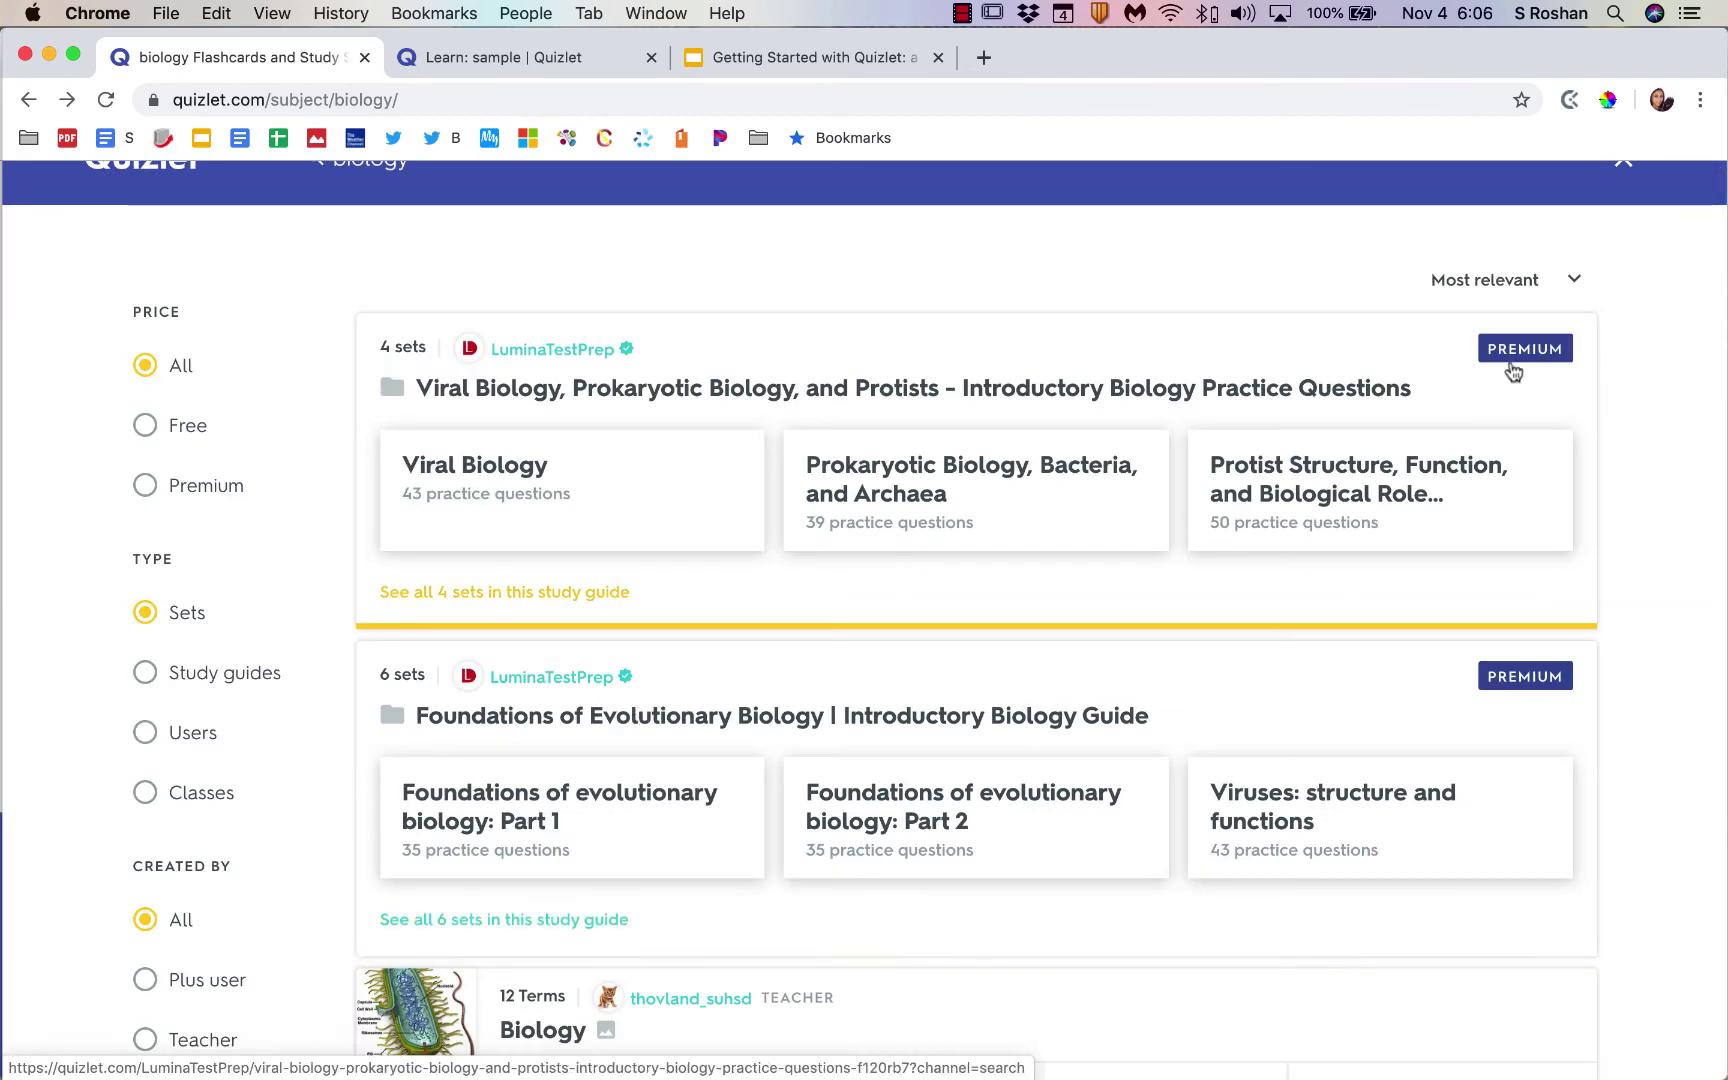
scroll(1473, 725, "down", 2)
scroll(1470, 730, "down", 10)
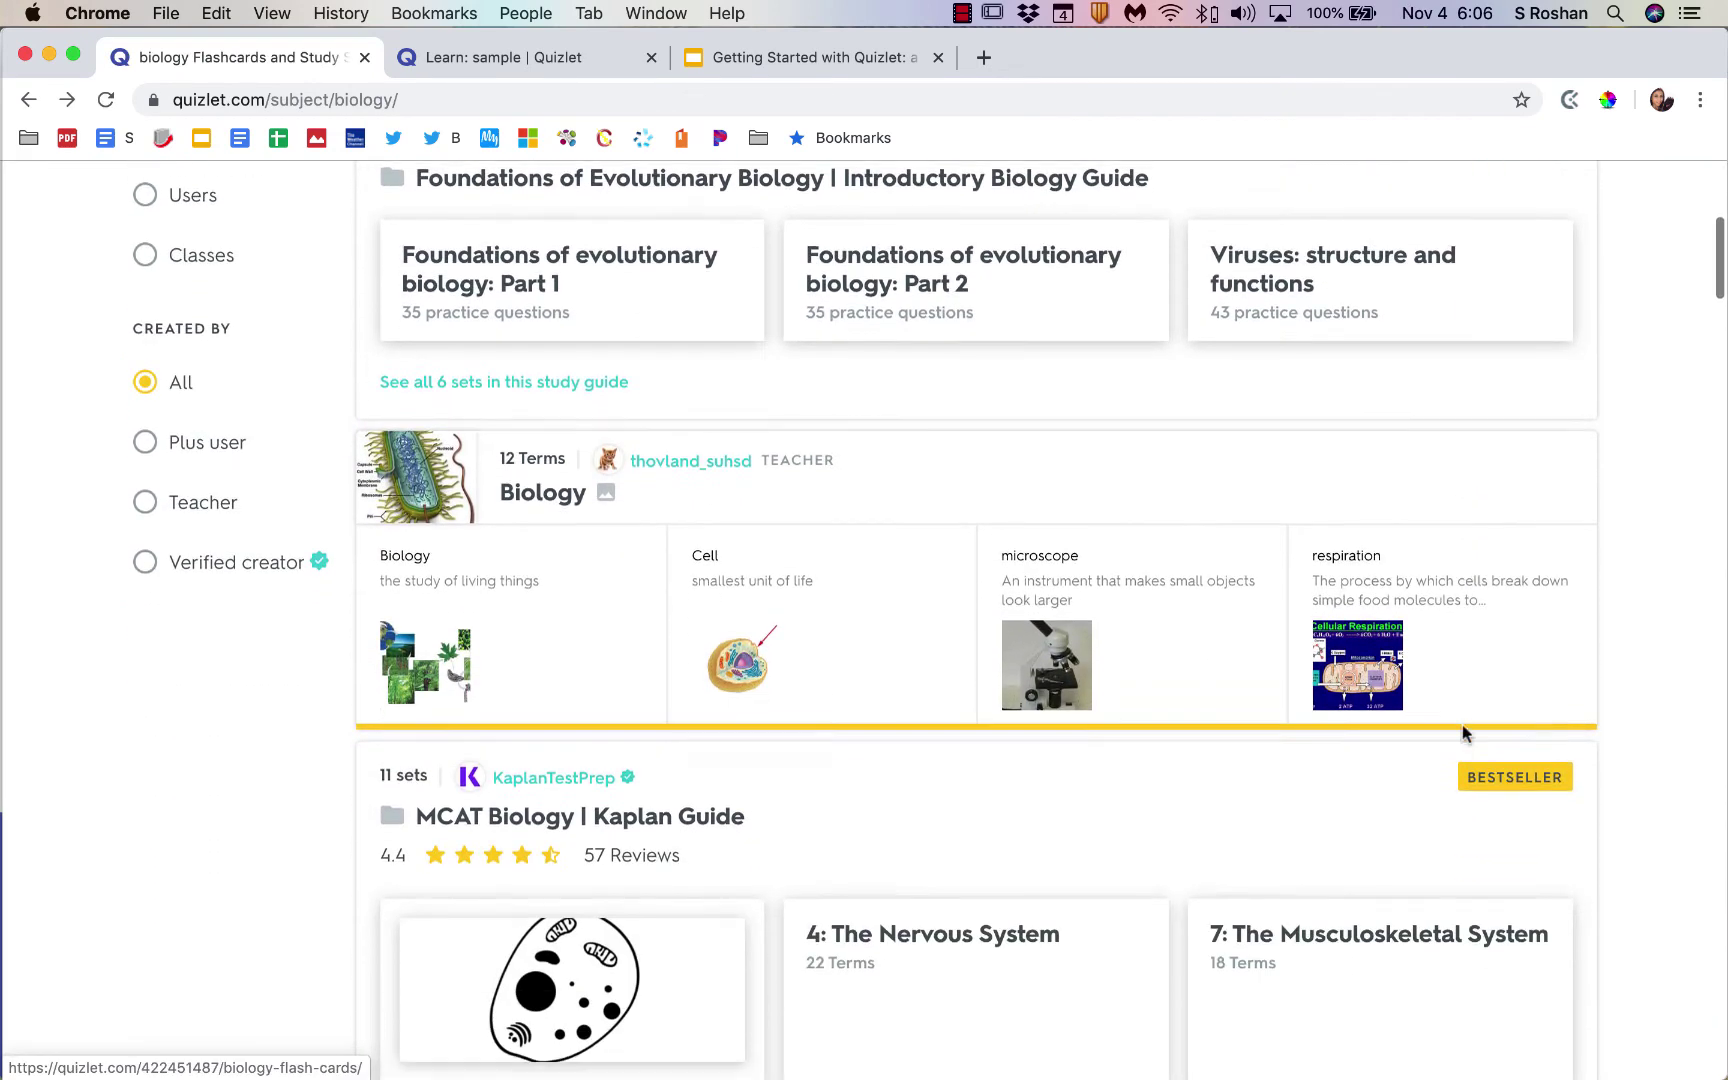
scroll(1368, 749, "down", 10)
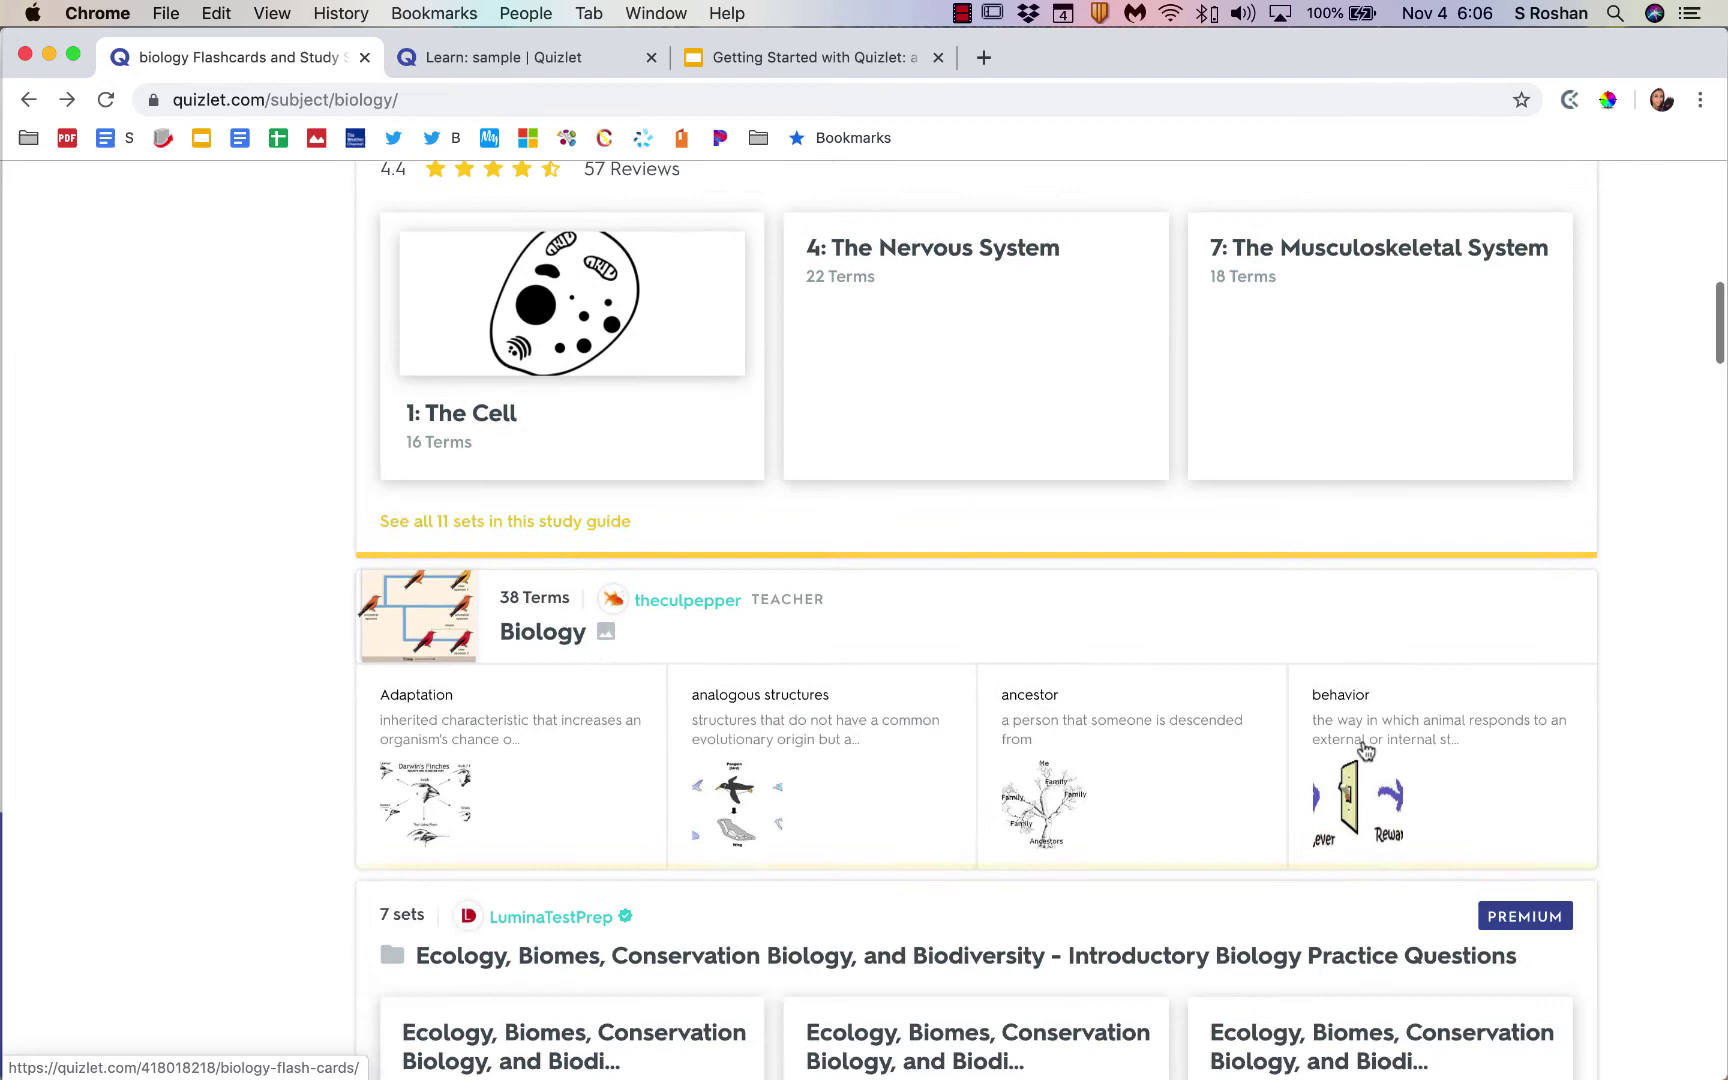
scroll(147, 474, "up", 20)
left_click(177, 484)
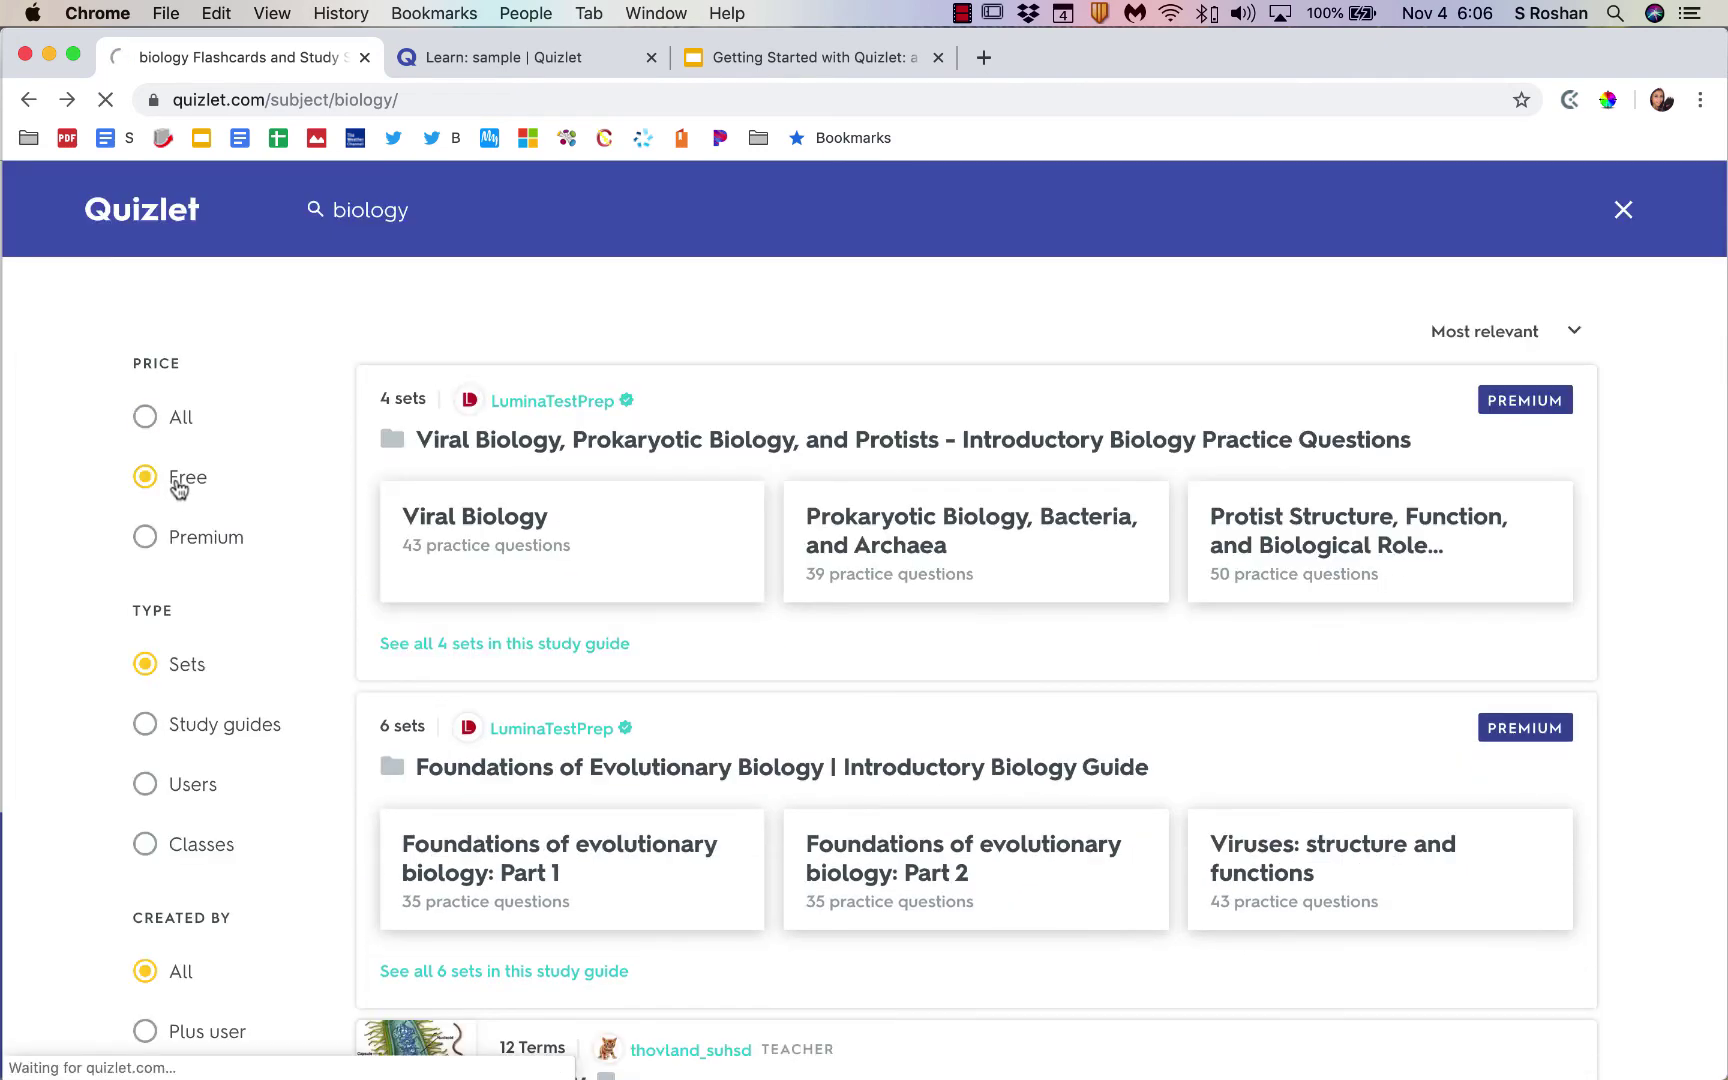
left_click(771, 652)
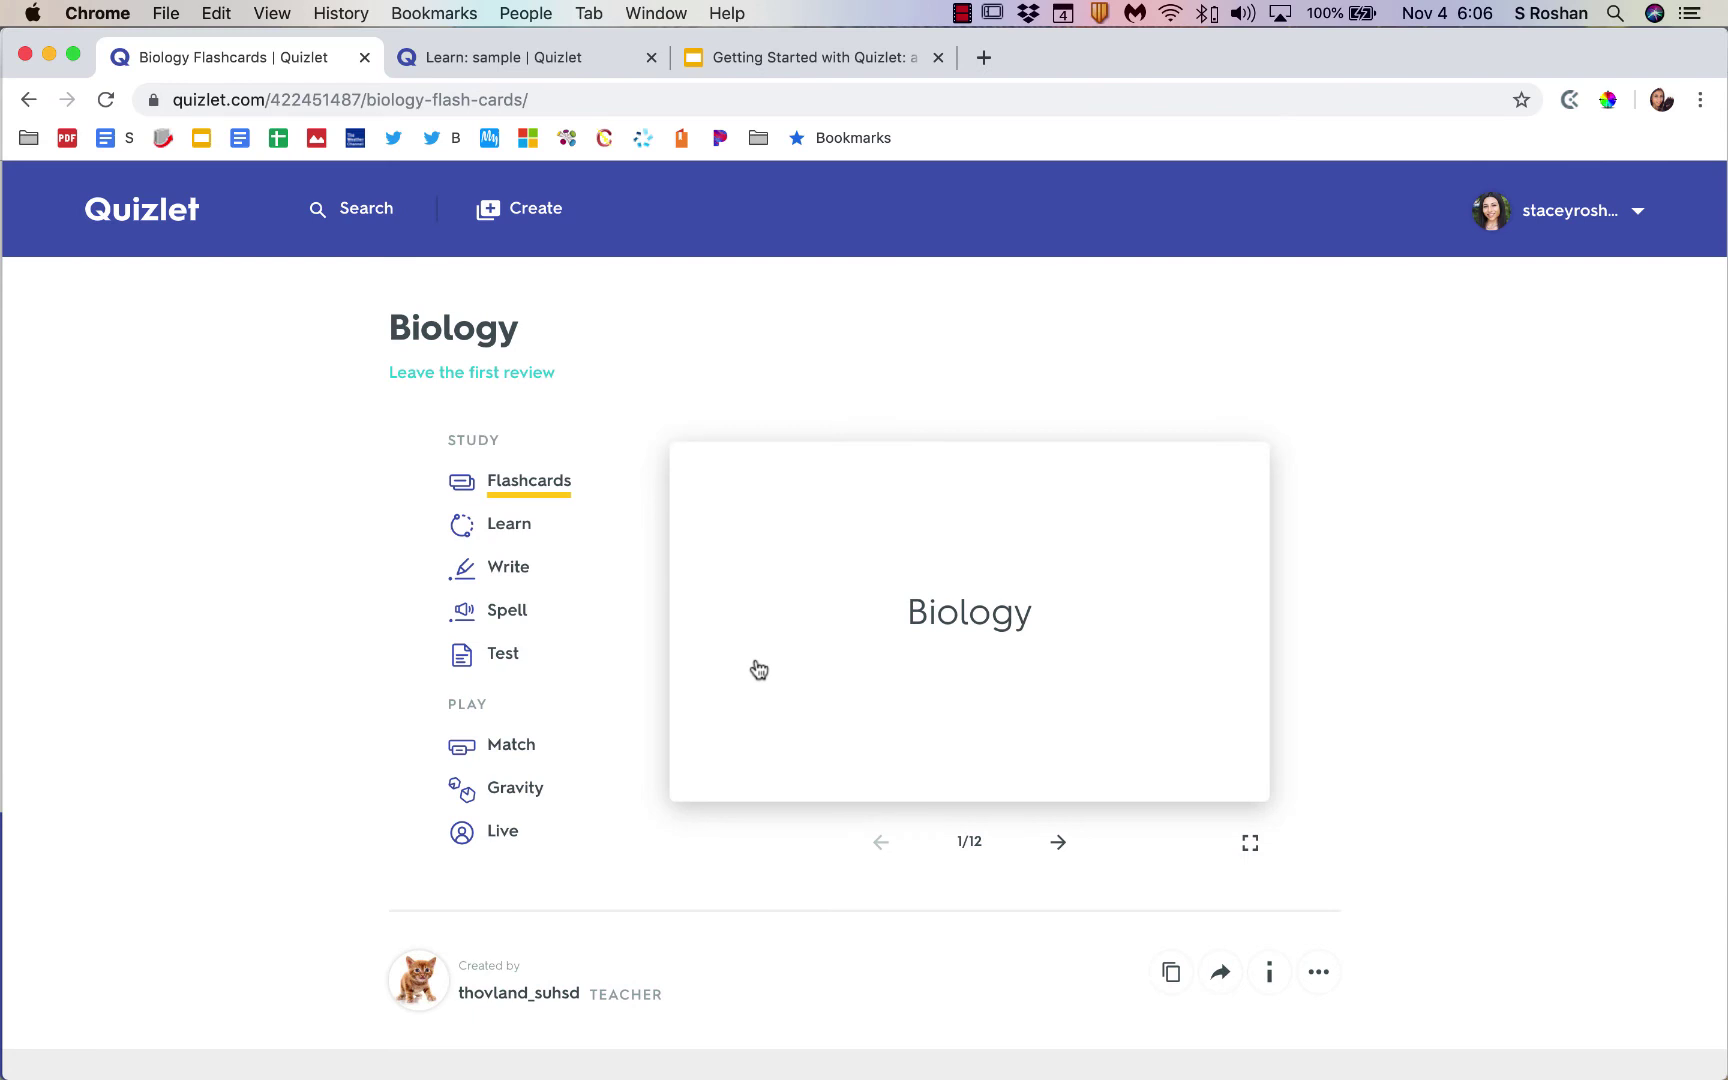
Step: Flip through the Biology flashcards to the microscope card, then make an editable copy with Customize
left_click(1057, 842)
left_click(1057, 842)
left_click(983, 683)
left_click(977, 680)
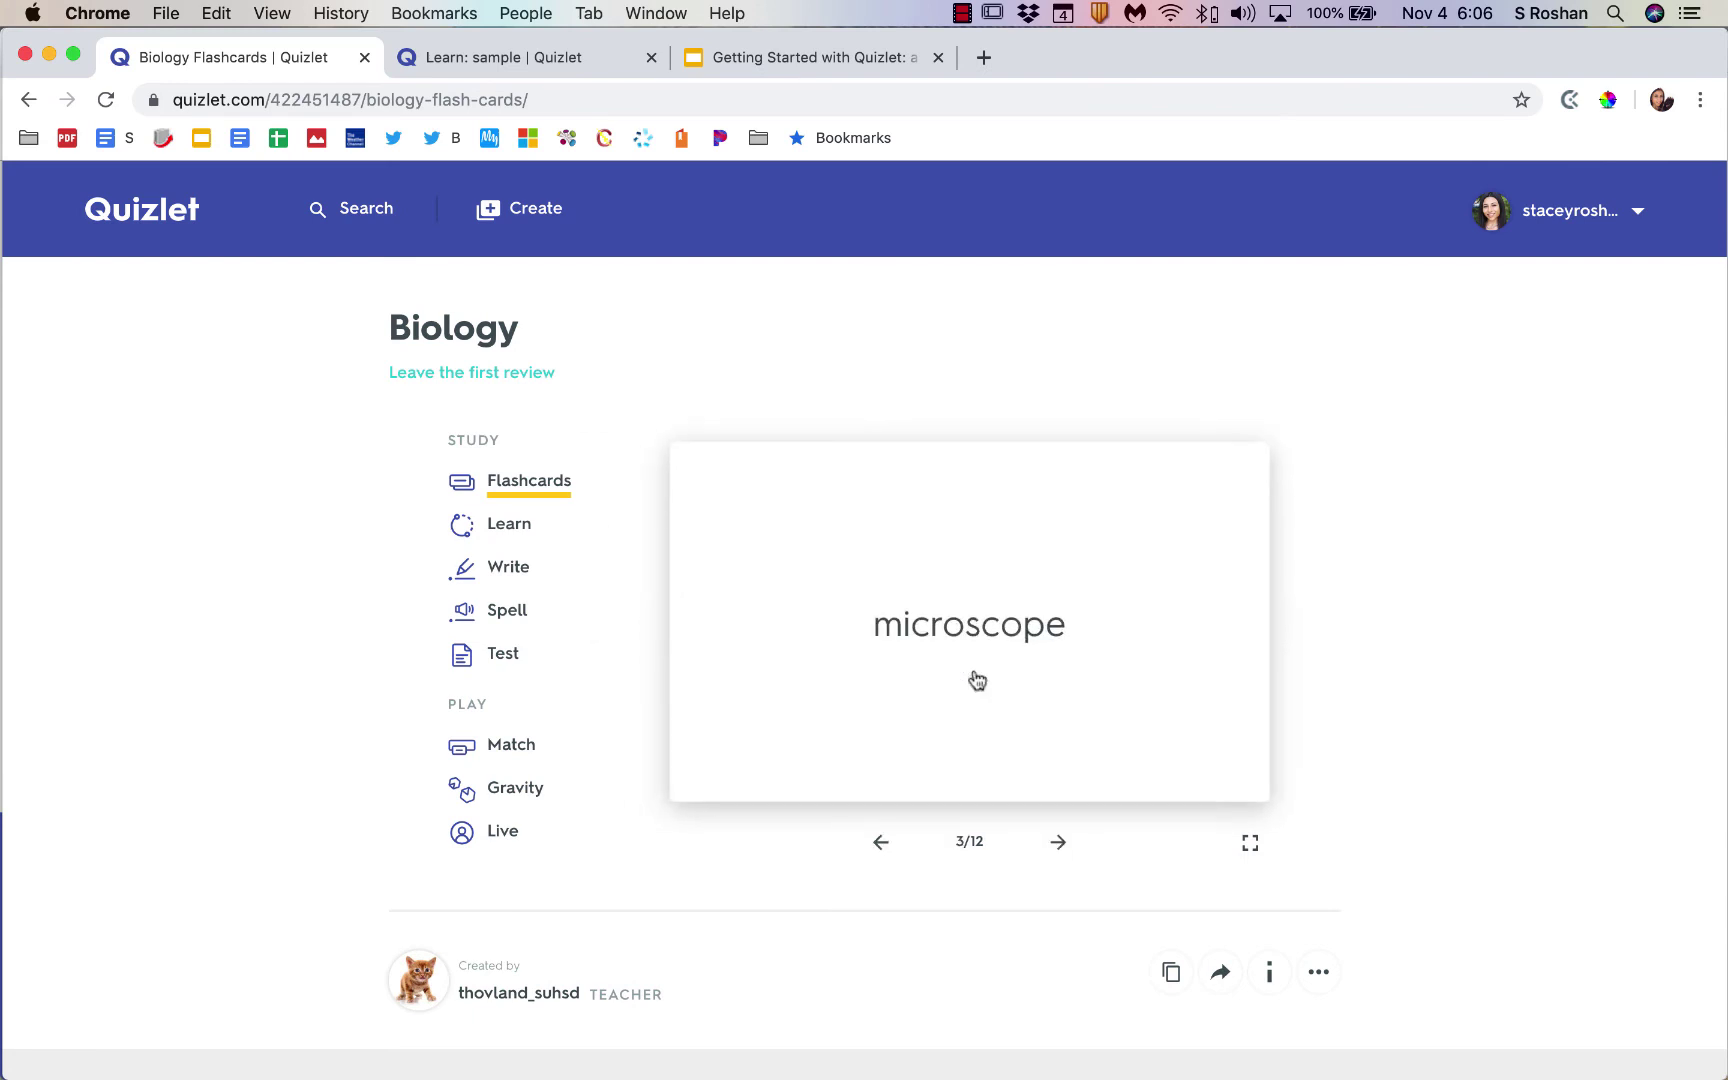
scroll(1142, 918, "down", 2)
left_click(1175, 806)
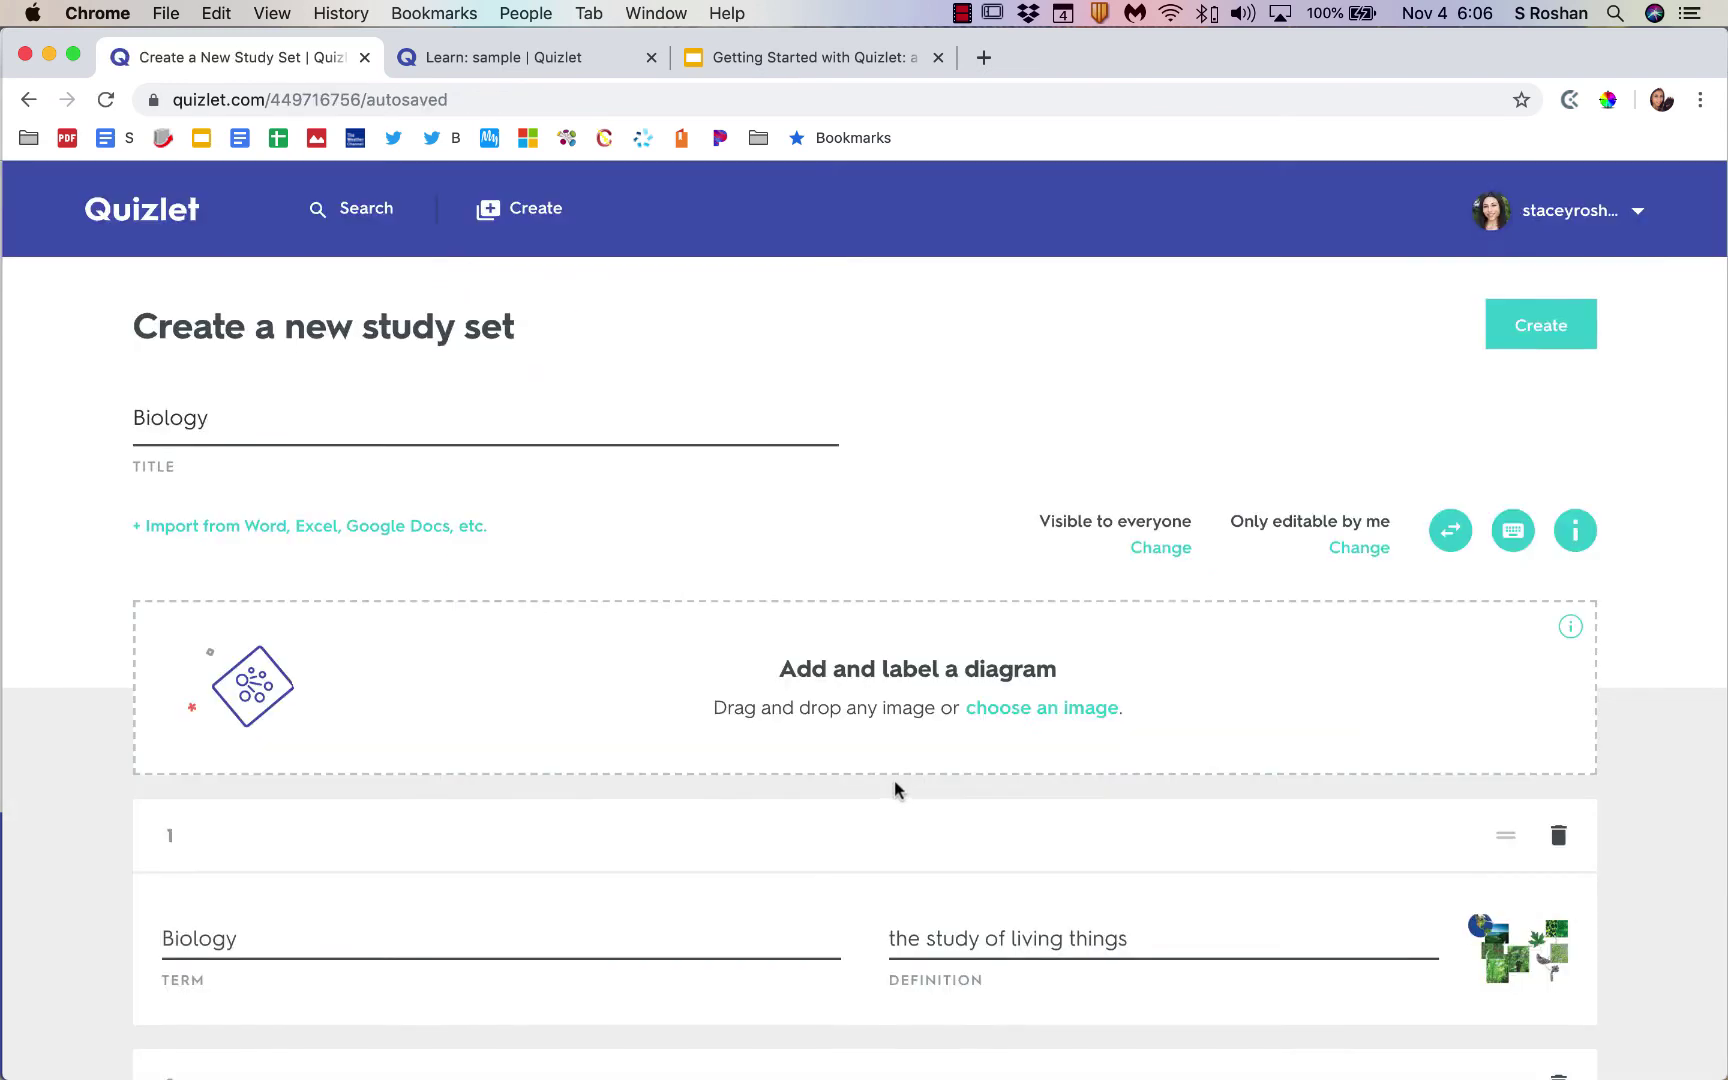
scroll(895, 787, "down", 3)
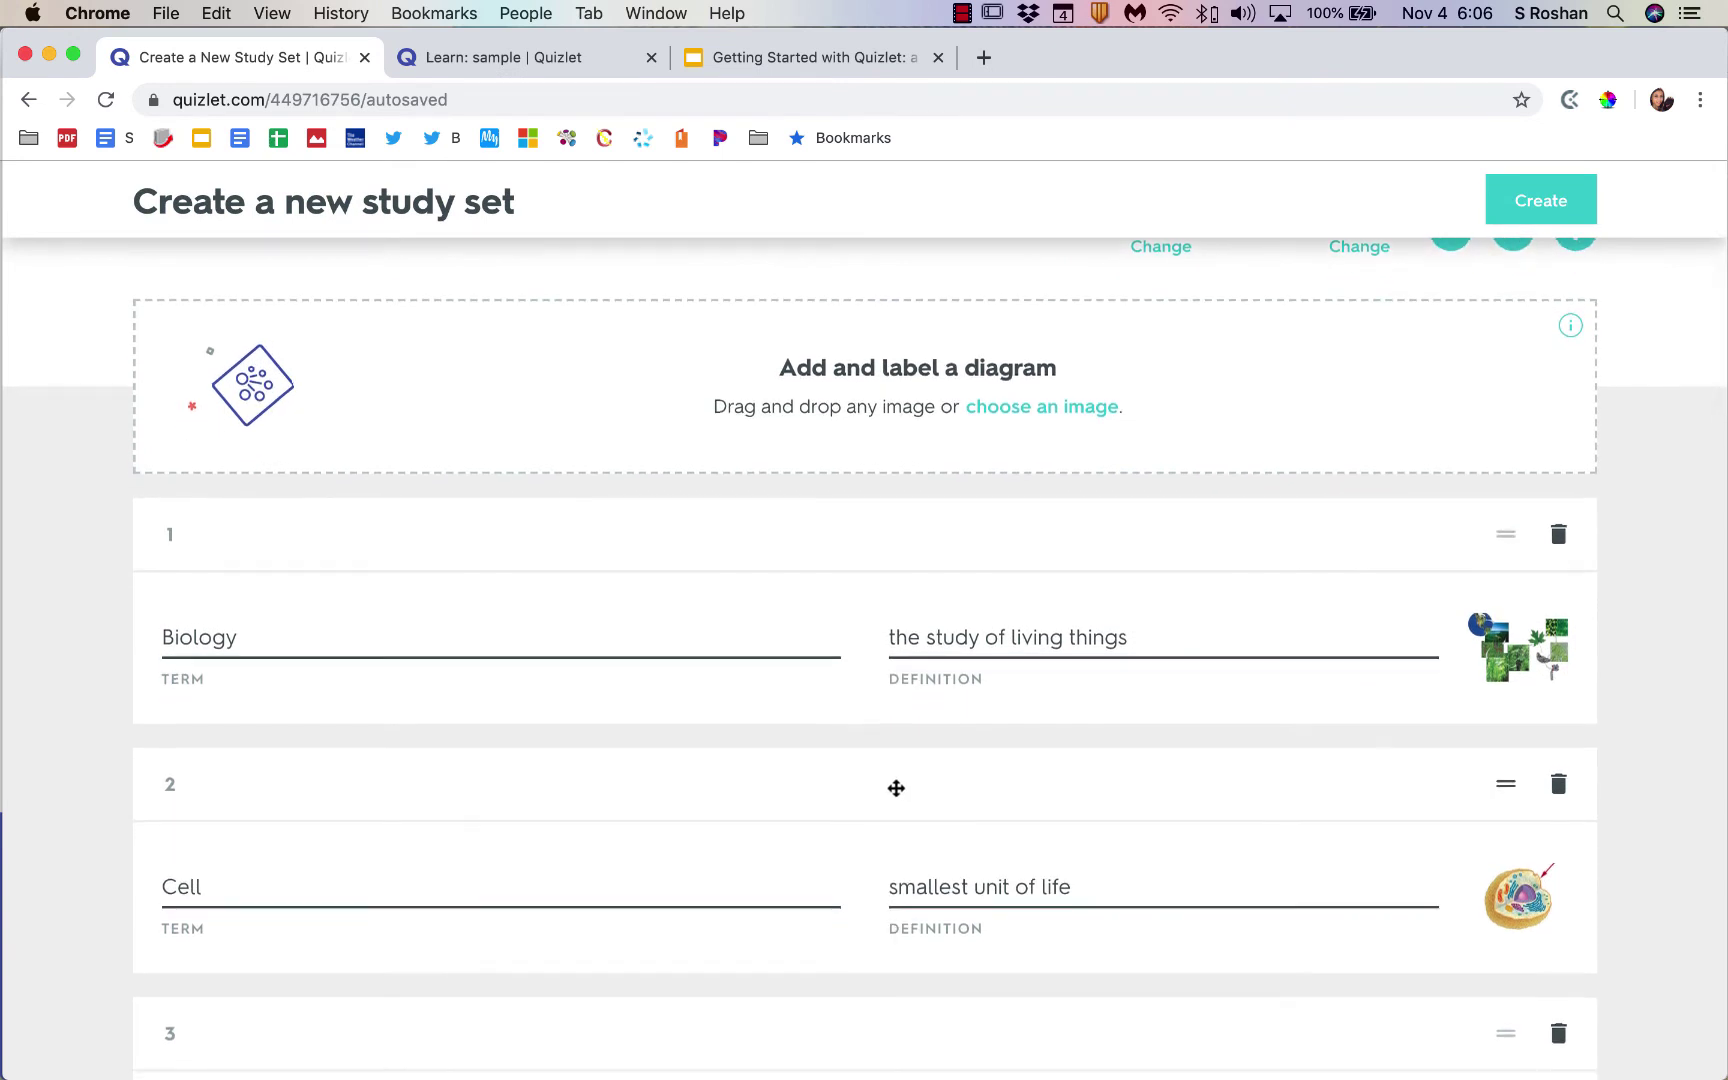
scroll(895, 787, "down", 2)
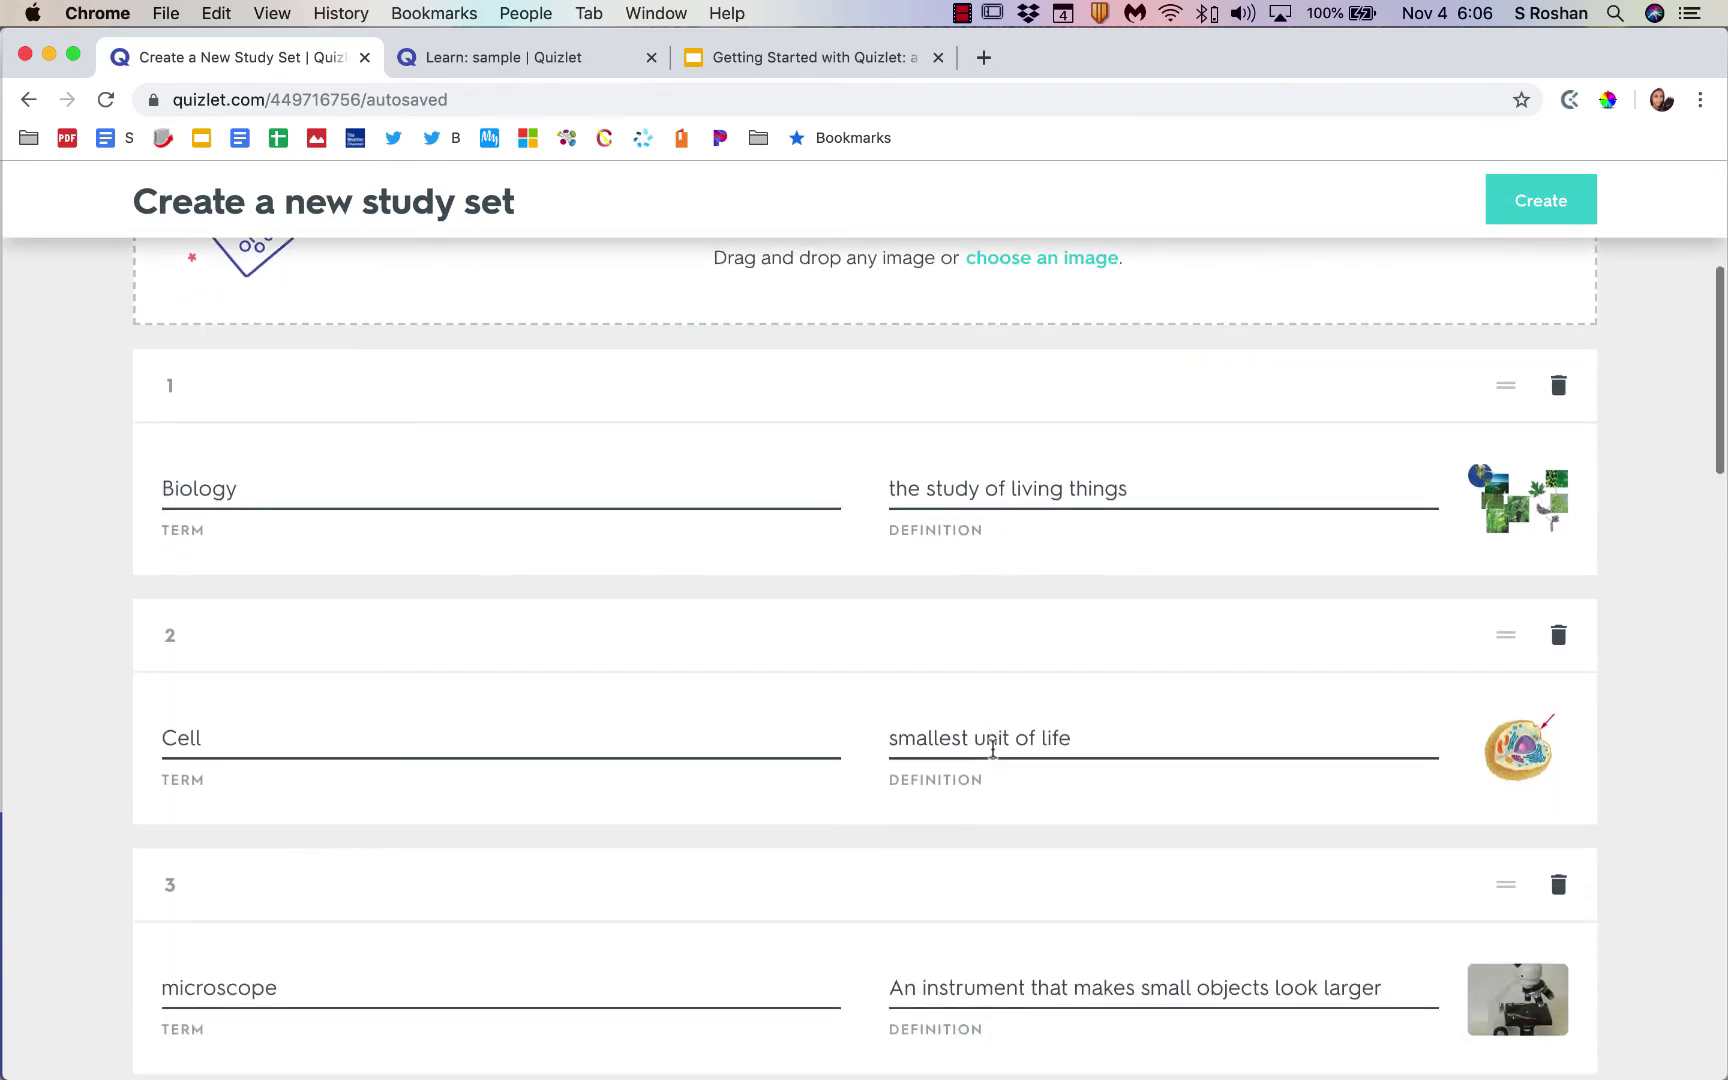
mouse_move(1515, 752)
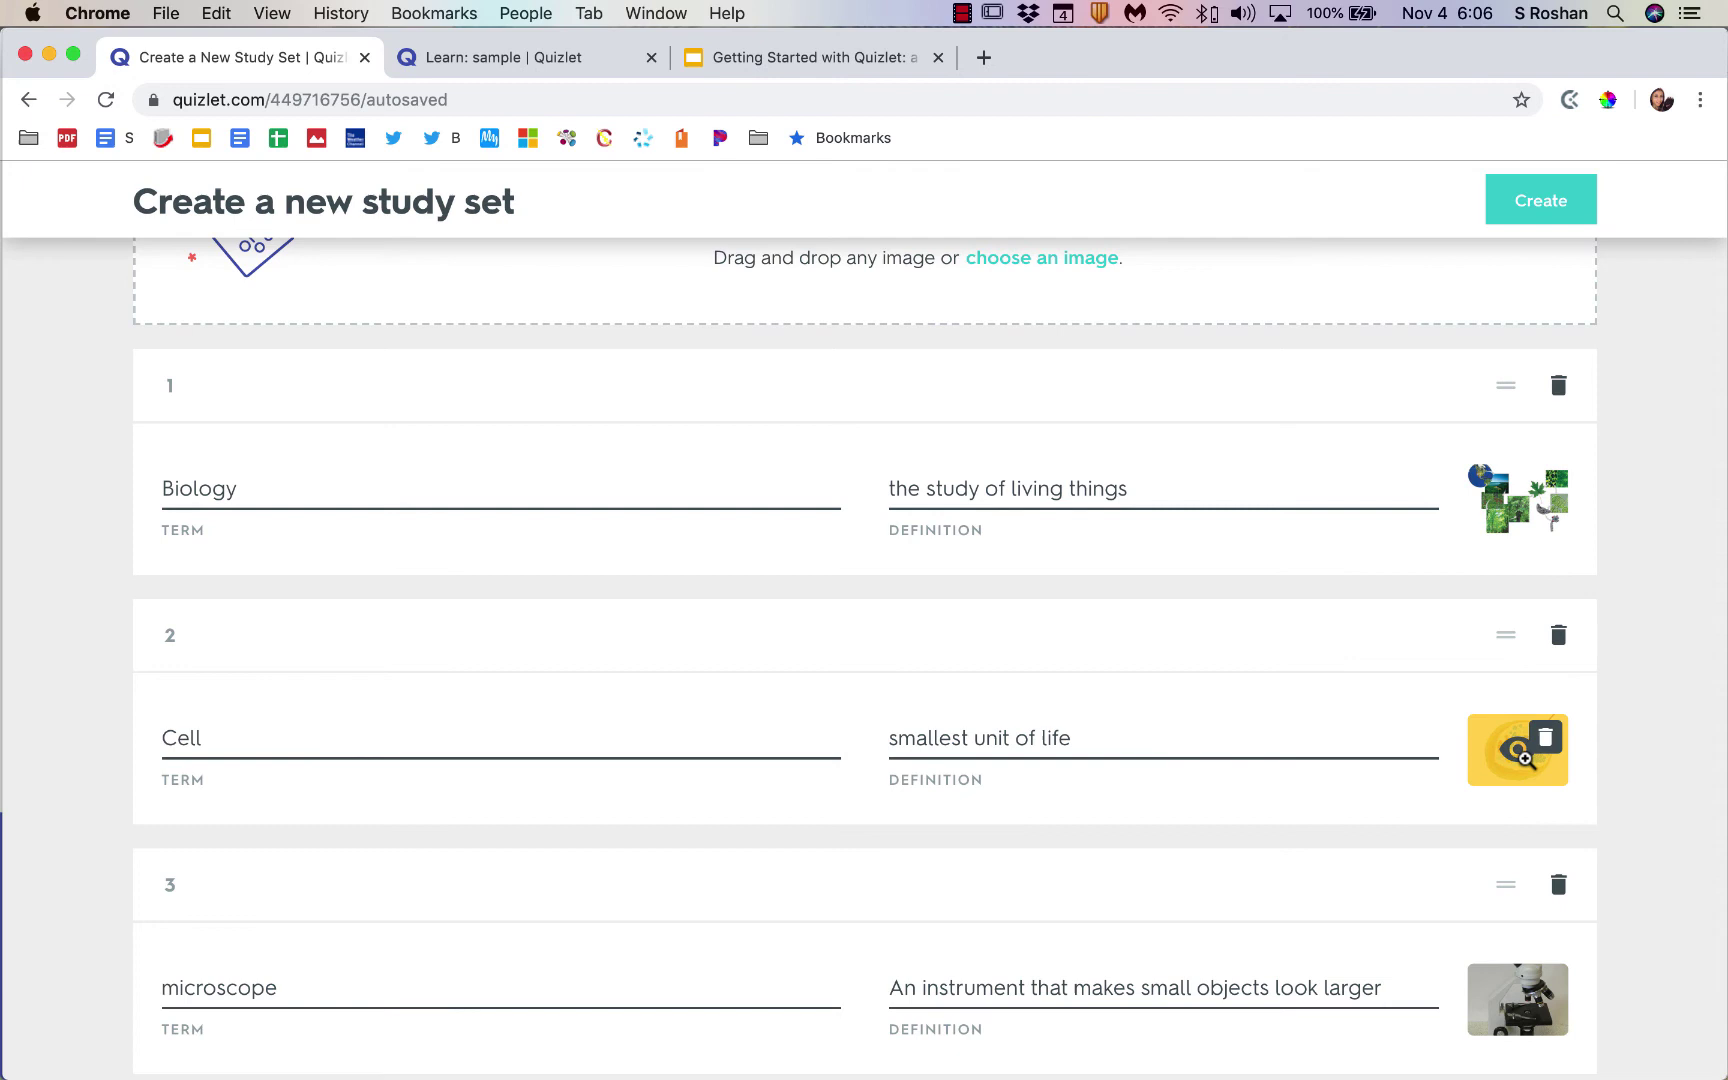
scroll(1516, 760, "up", 5)
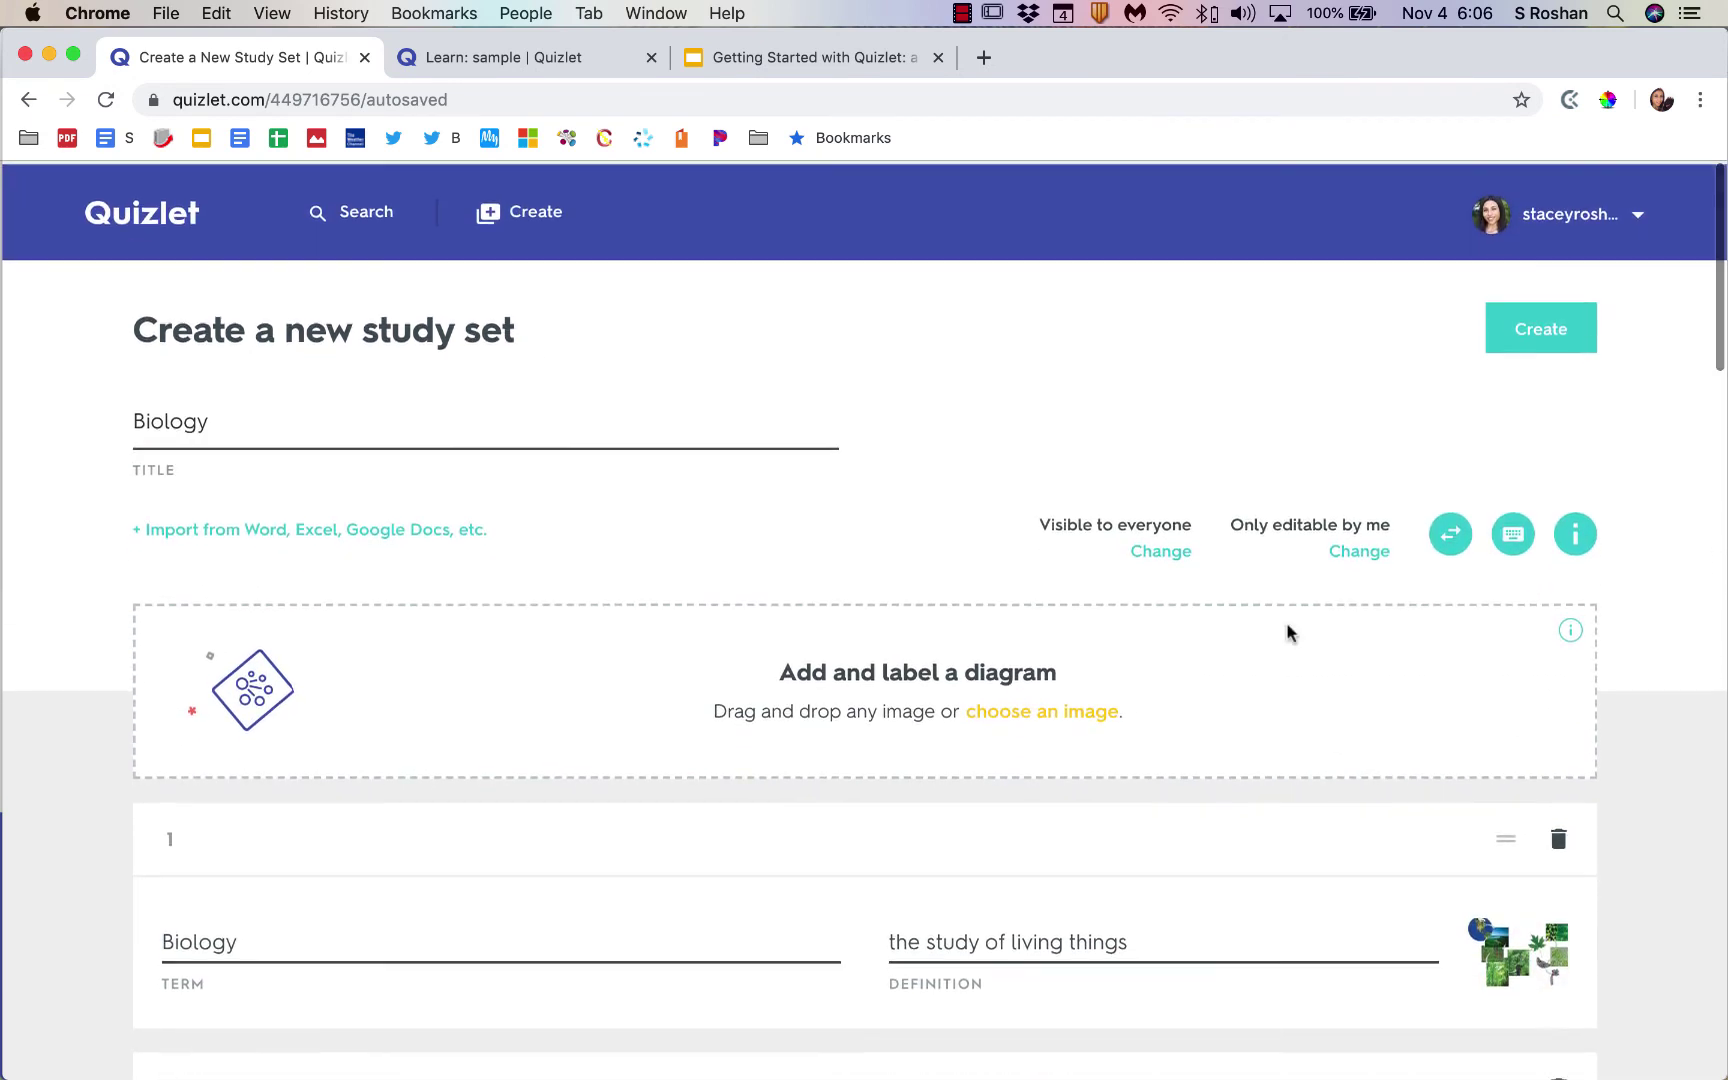
Step: In a new blank set, search Quizlet images for 'cell' and add the animal cell cross-section to card 1
left_click(497, 212)
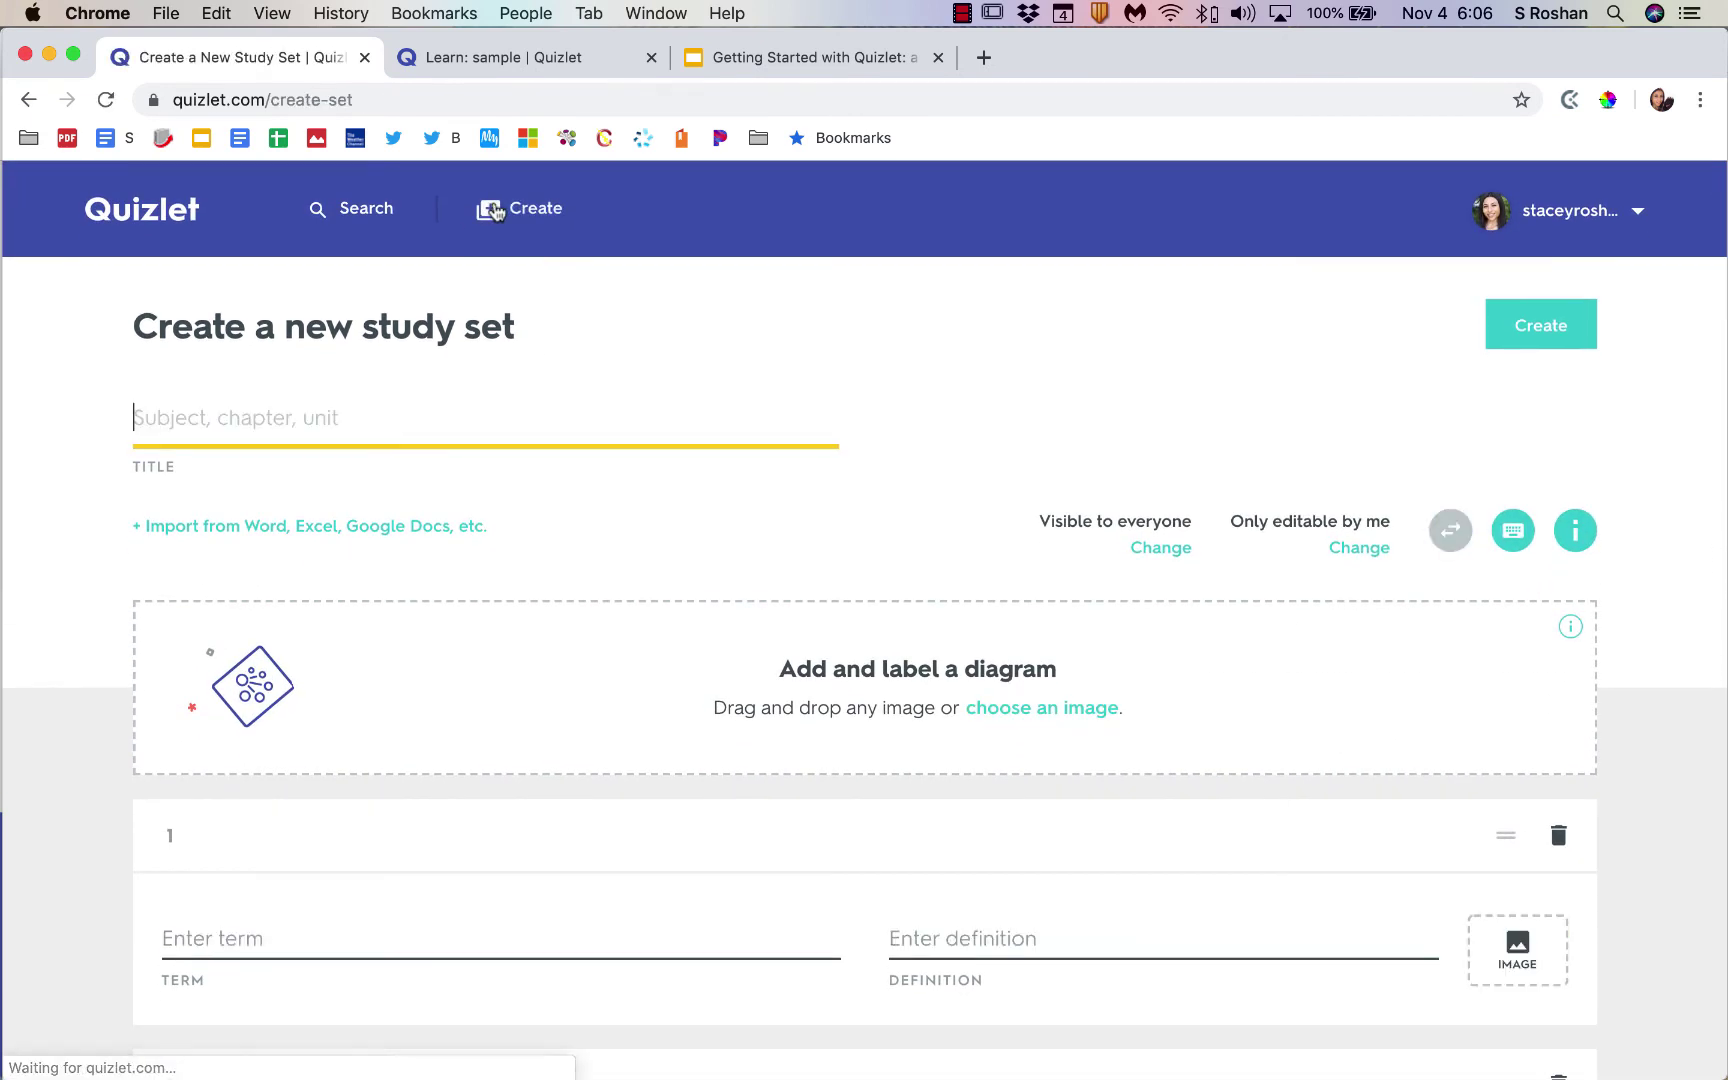
scroll(636, 845, "down", 2)
left_click(1527, 735)
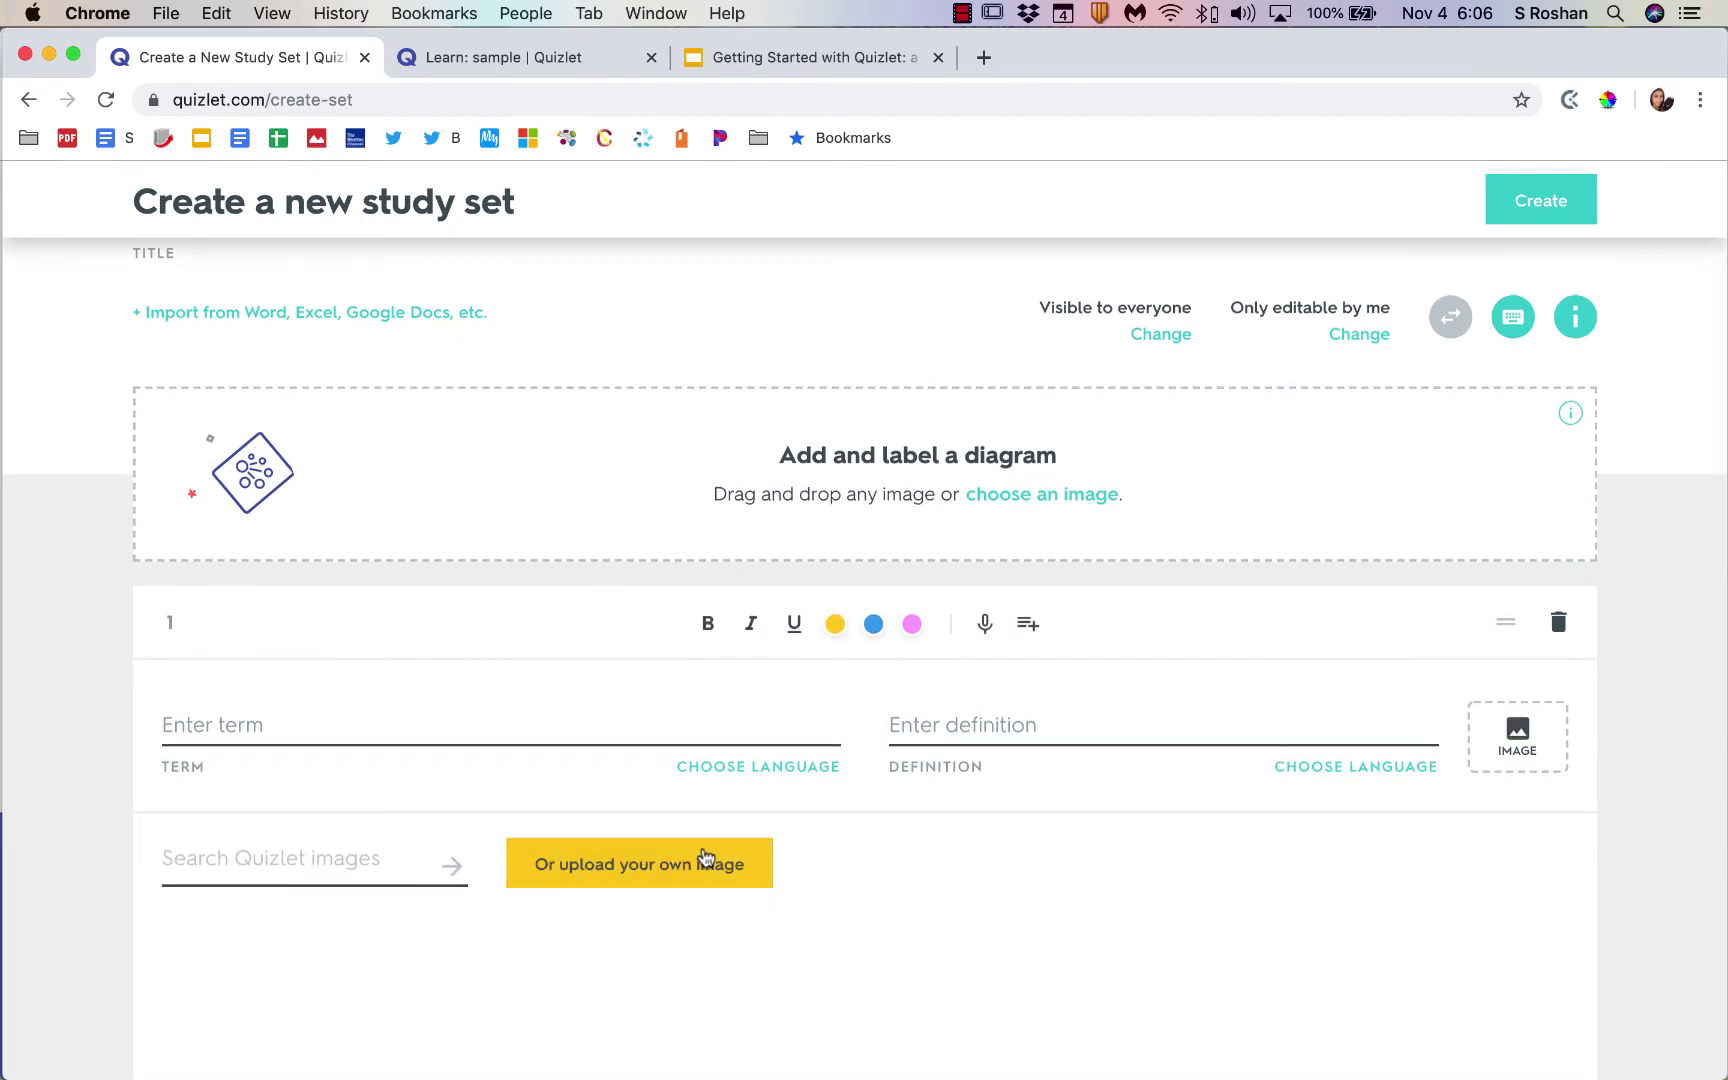
left_click(237, 862)
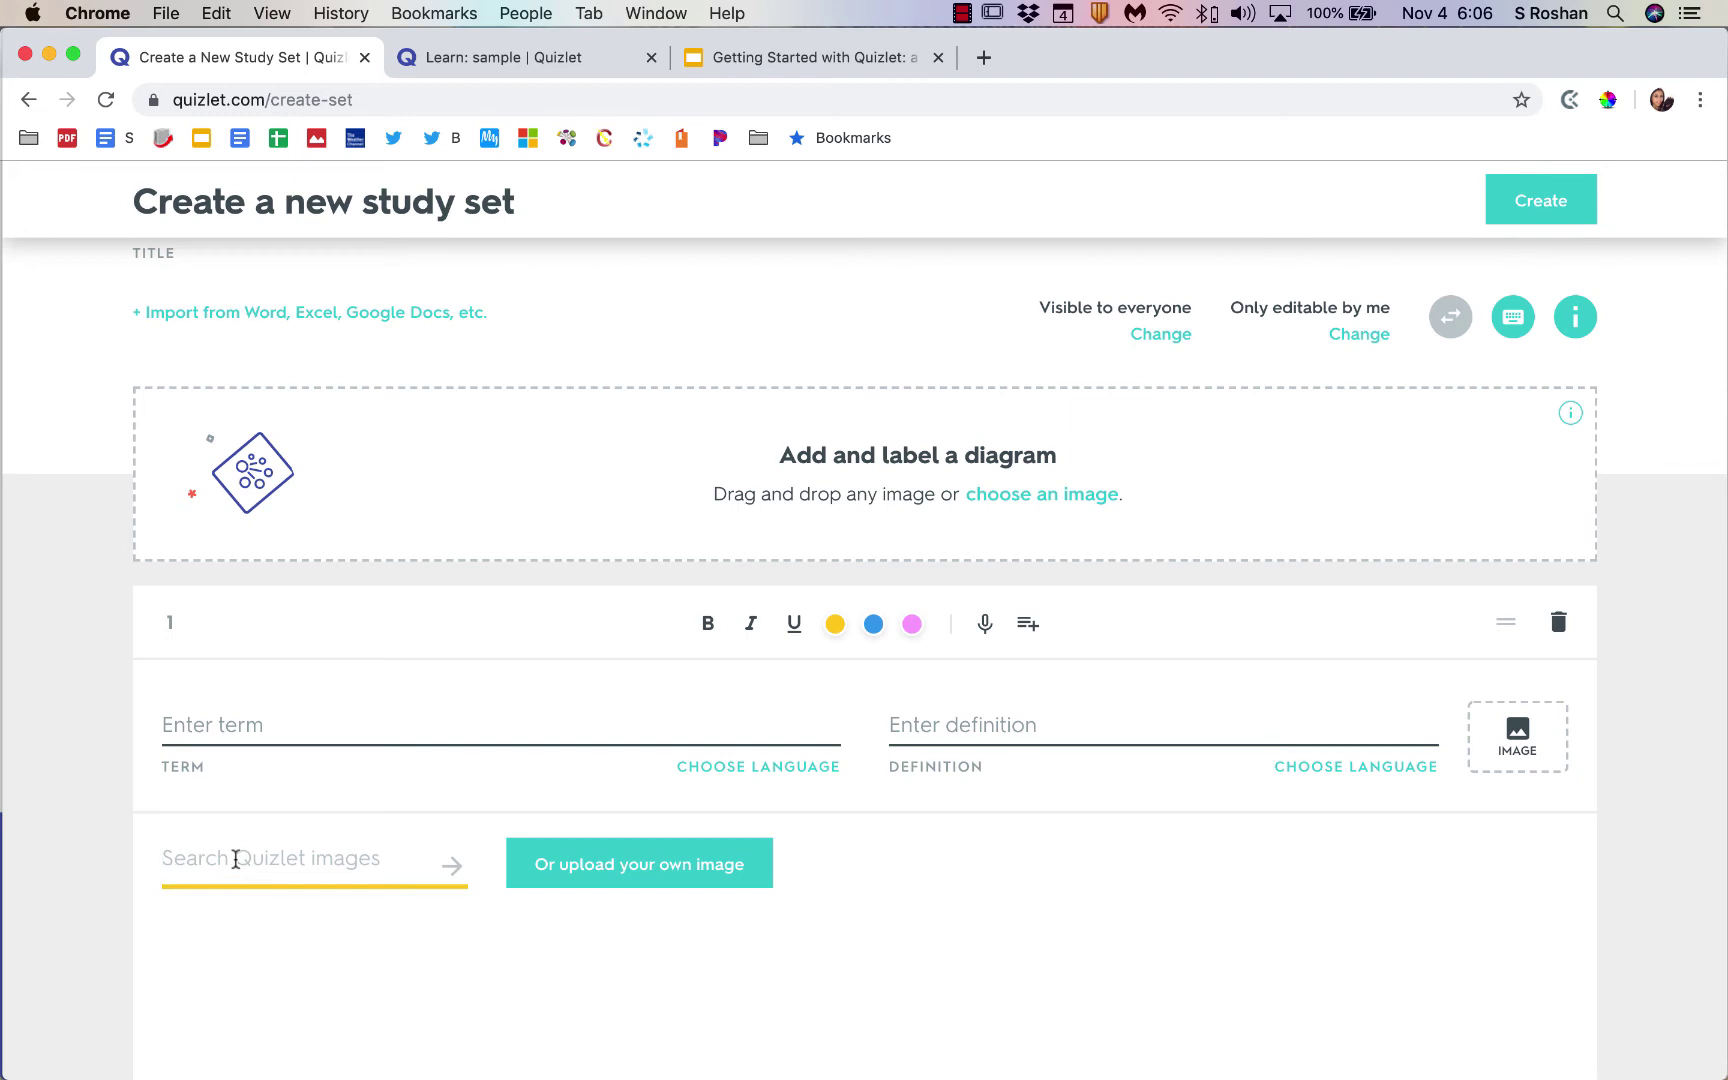
type("cell")
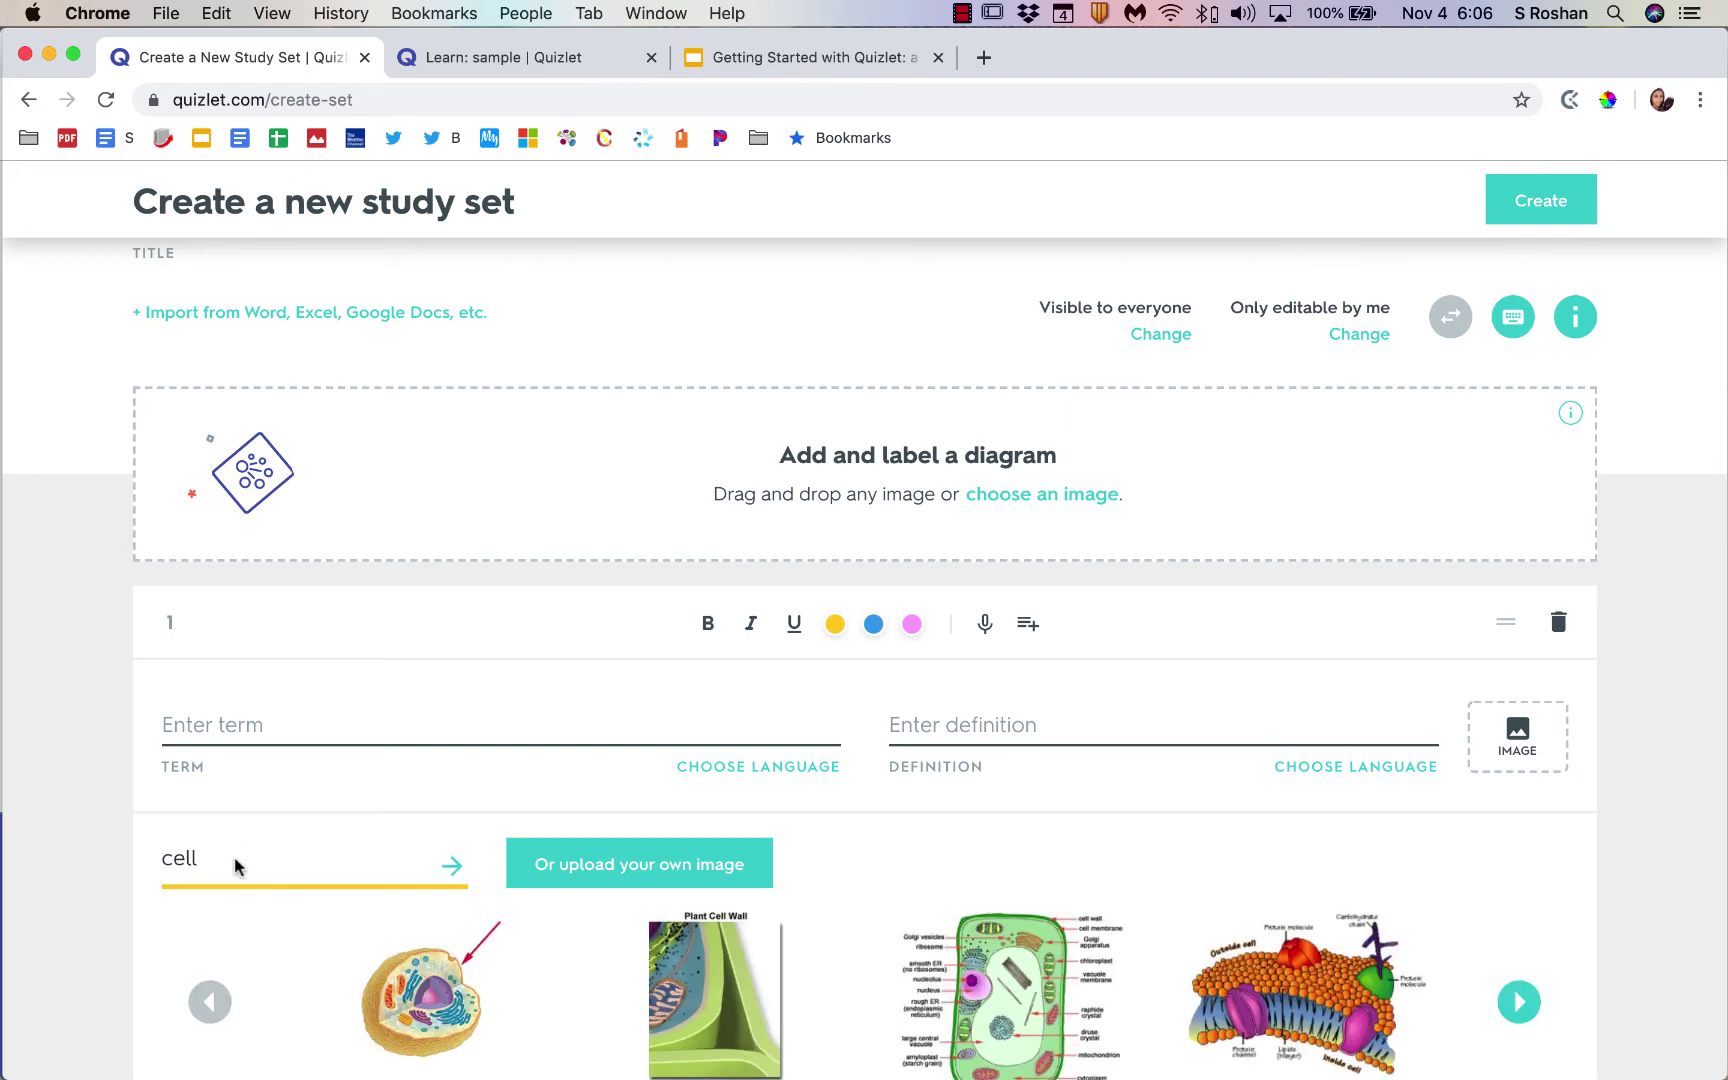
scroll(240, 866, "down", 3)
left_click(1520, 690)
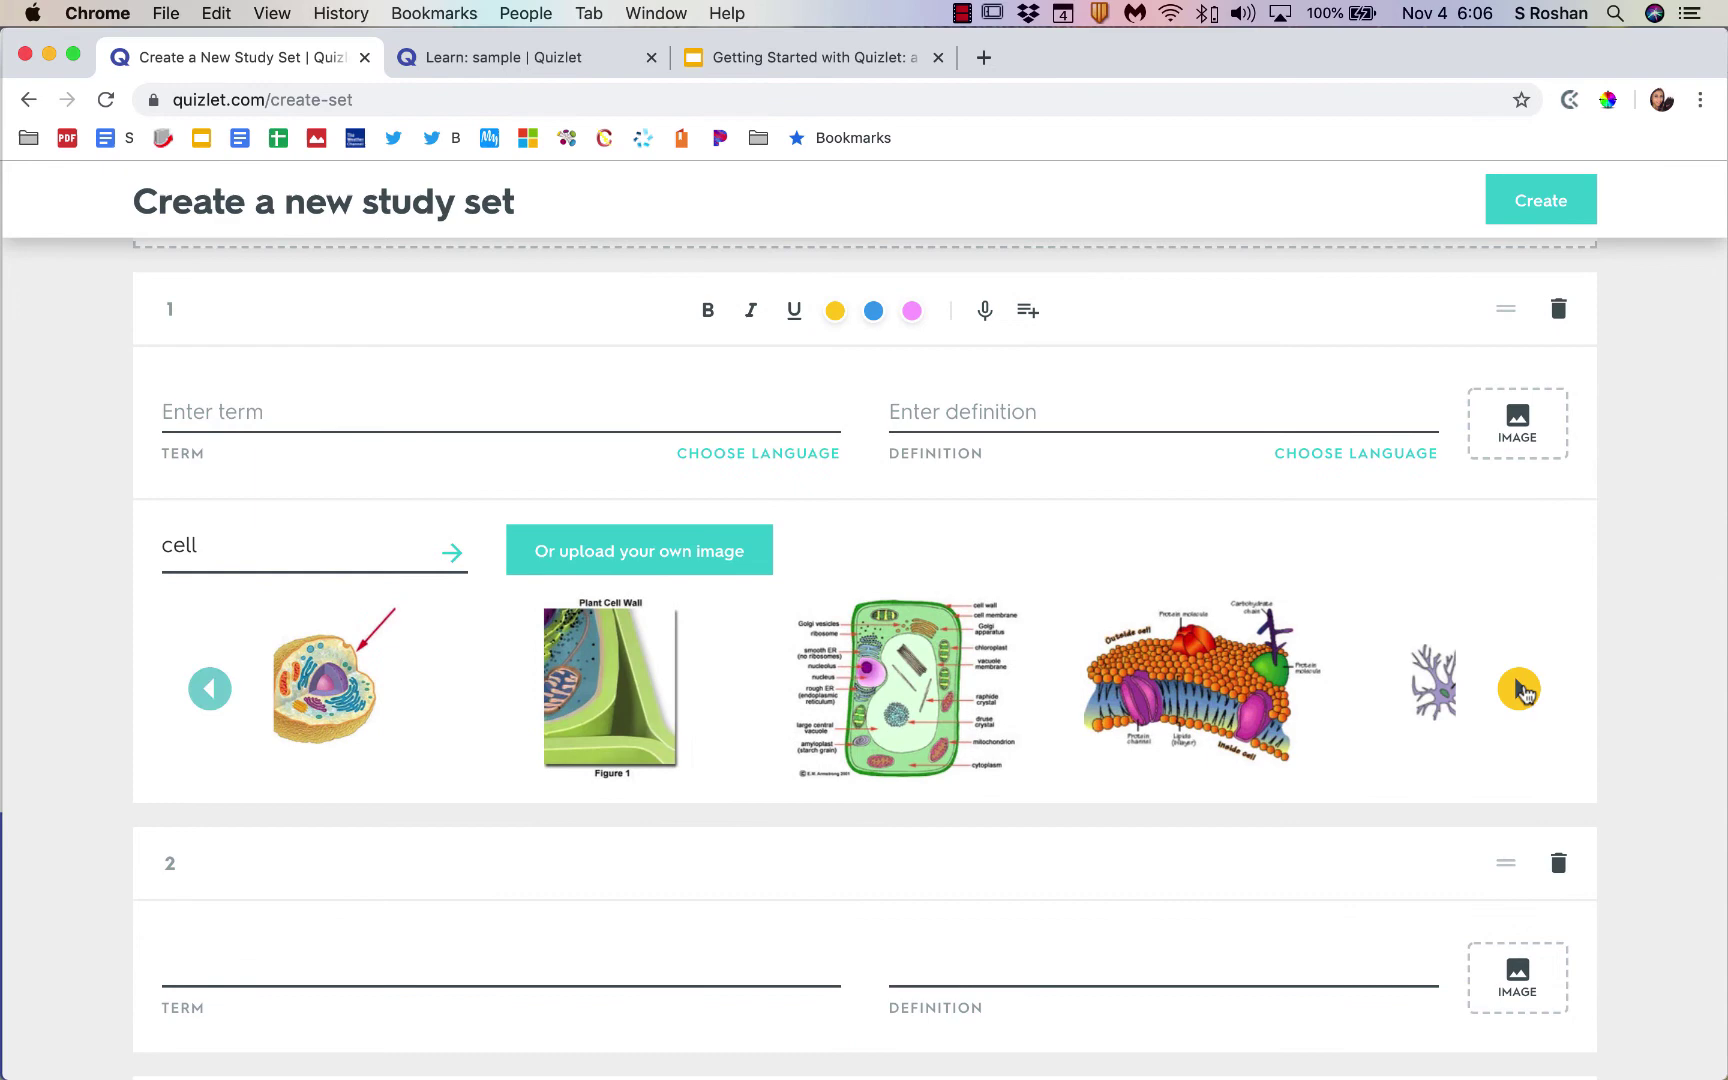
left_click(1520, 690)
left_click(1520, 690)
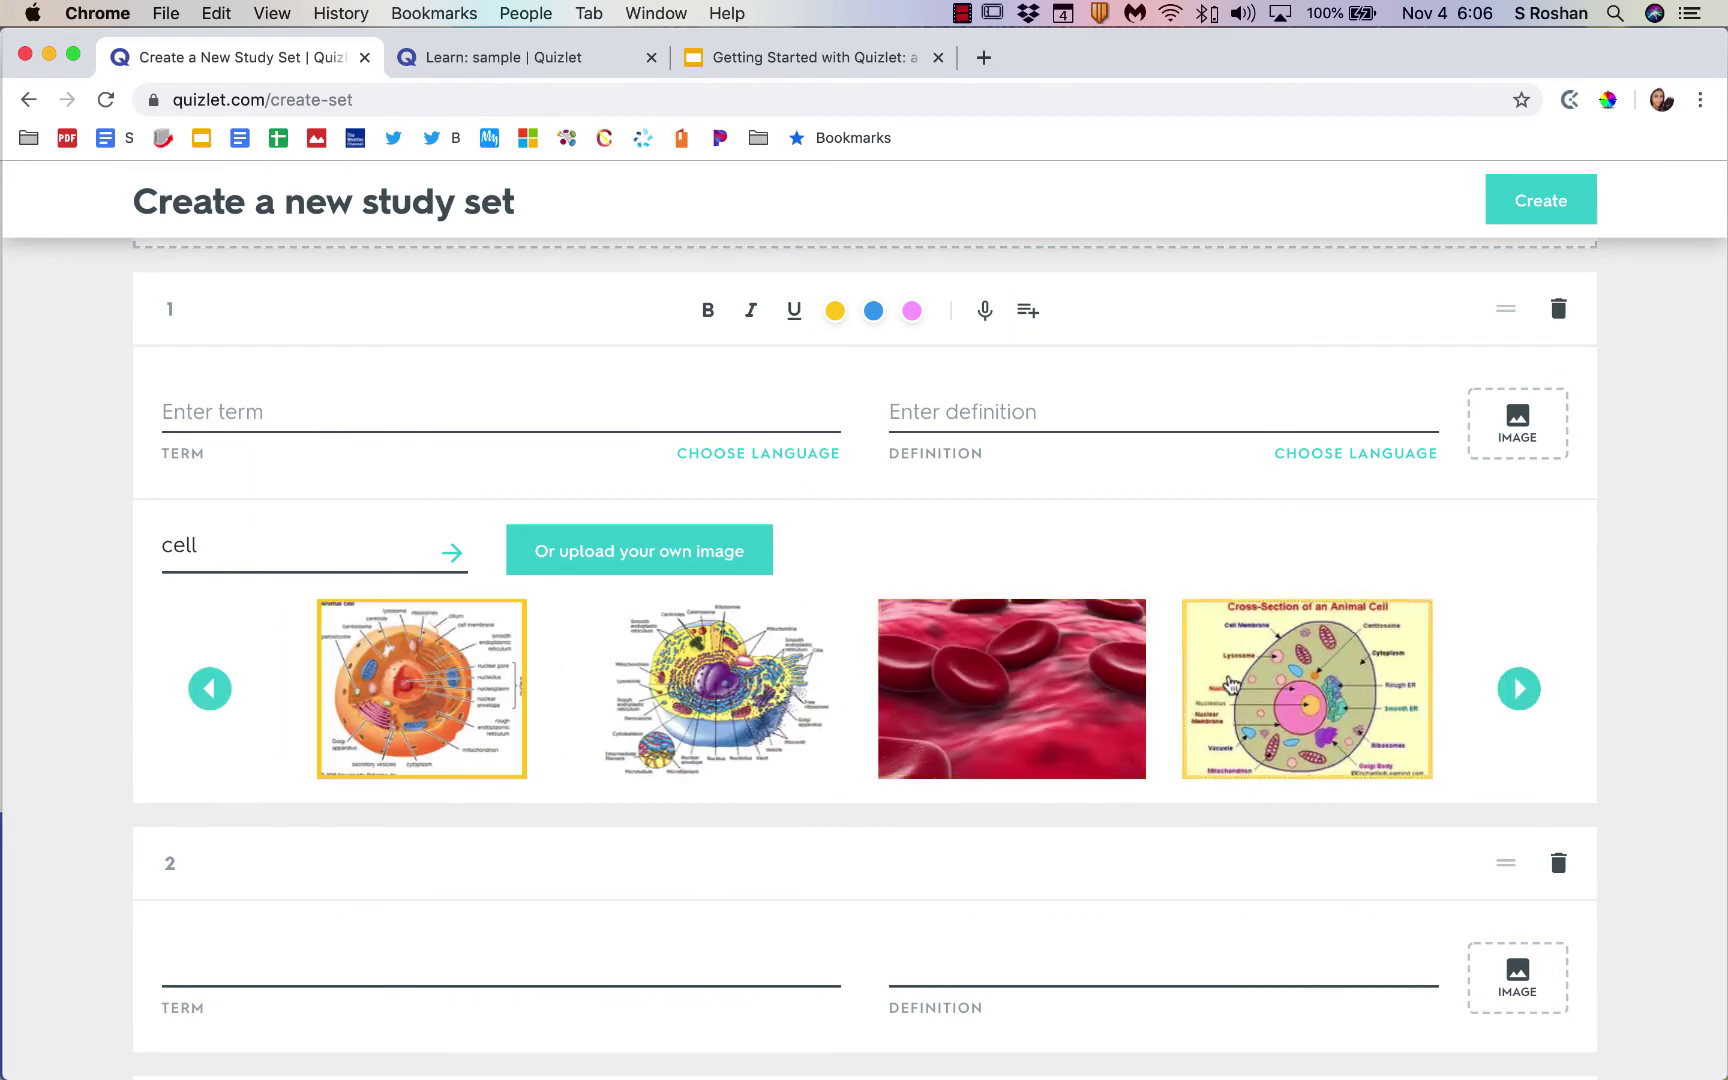
left_click(1232, 682)
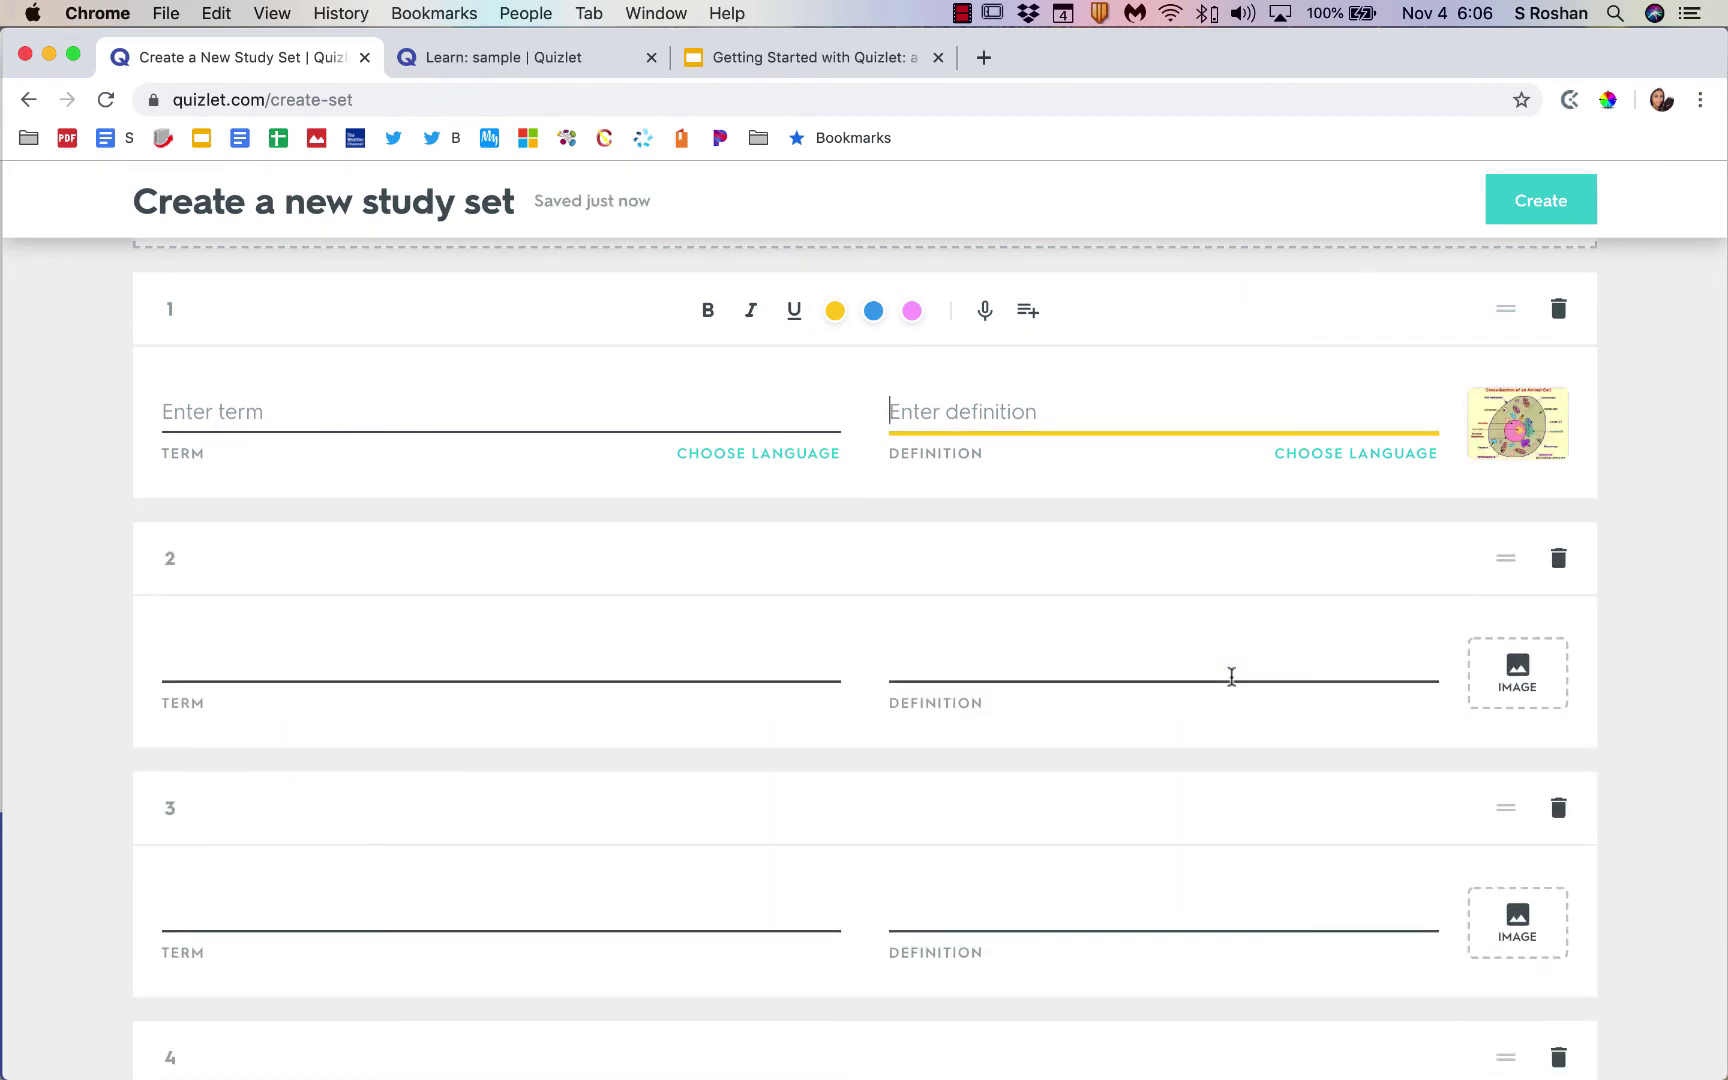
Step: Present slide 10, 'Create your own custom material', in the teacher presentation
left_click(790, 57)
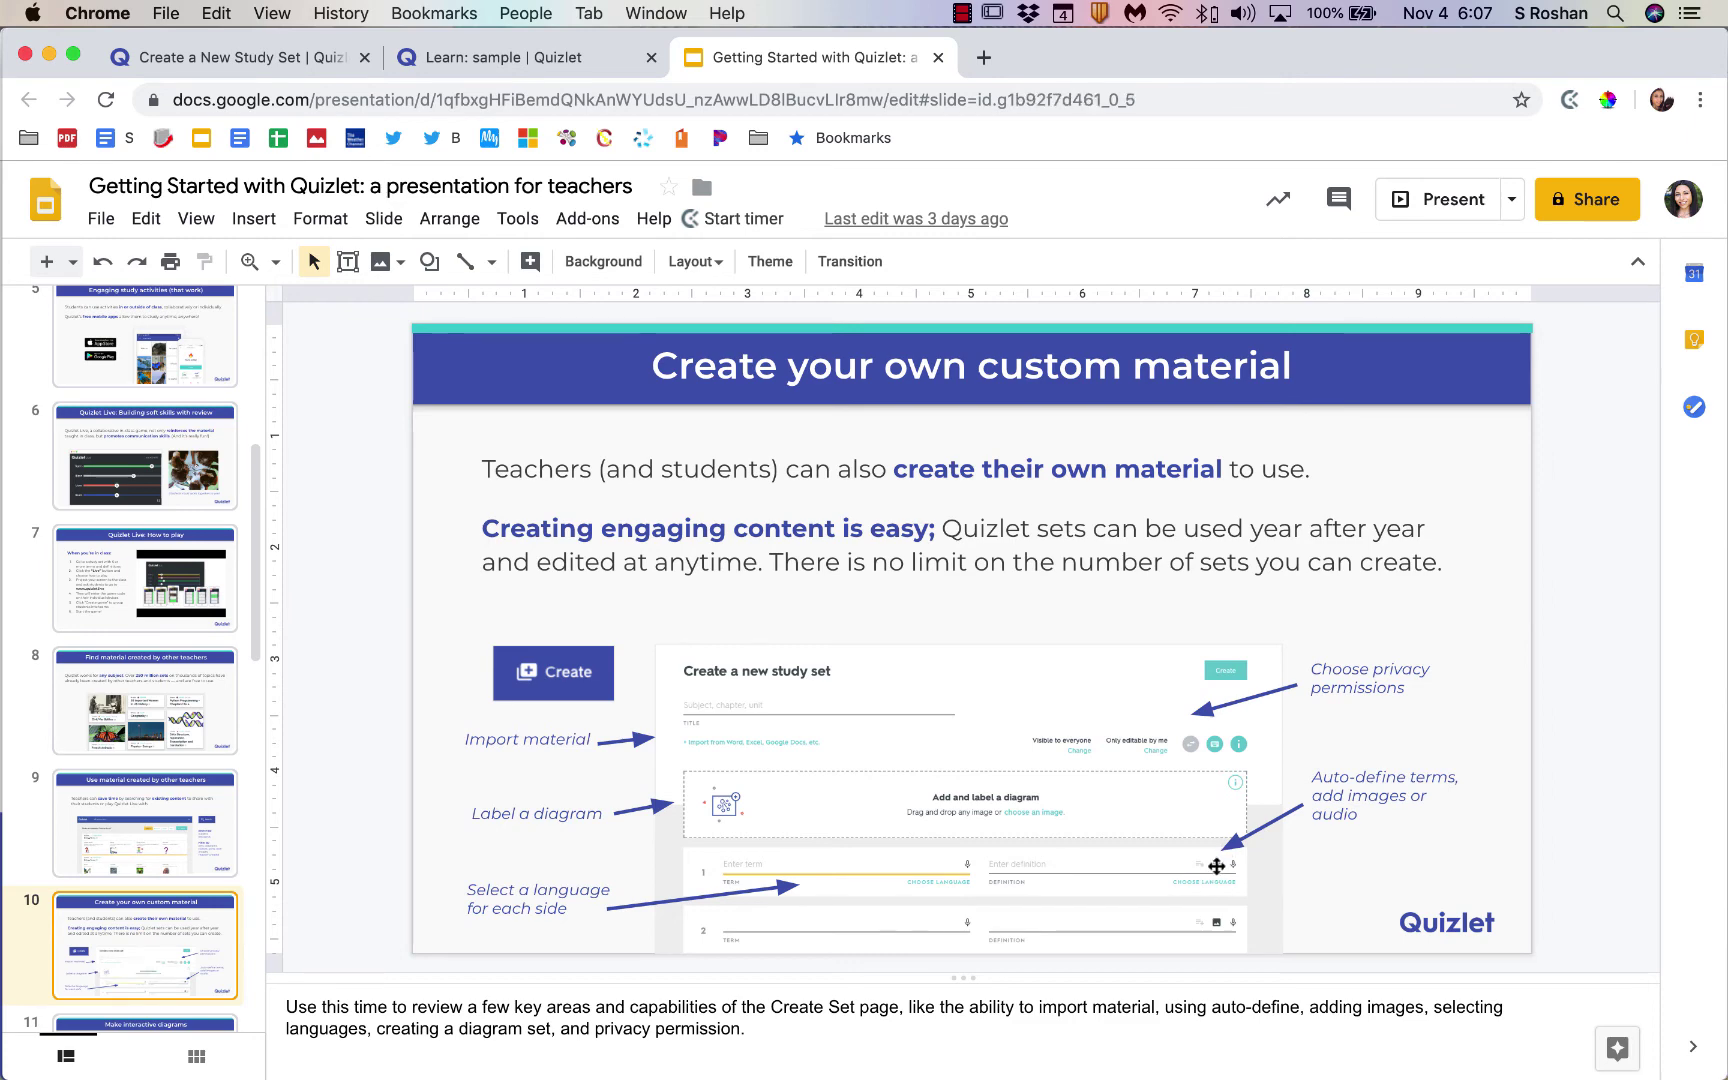
key("Up")
Step: Drag the cell-image card below the blank card and delete the empty first card
left_click(261, 68)
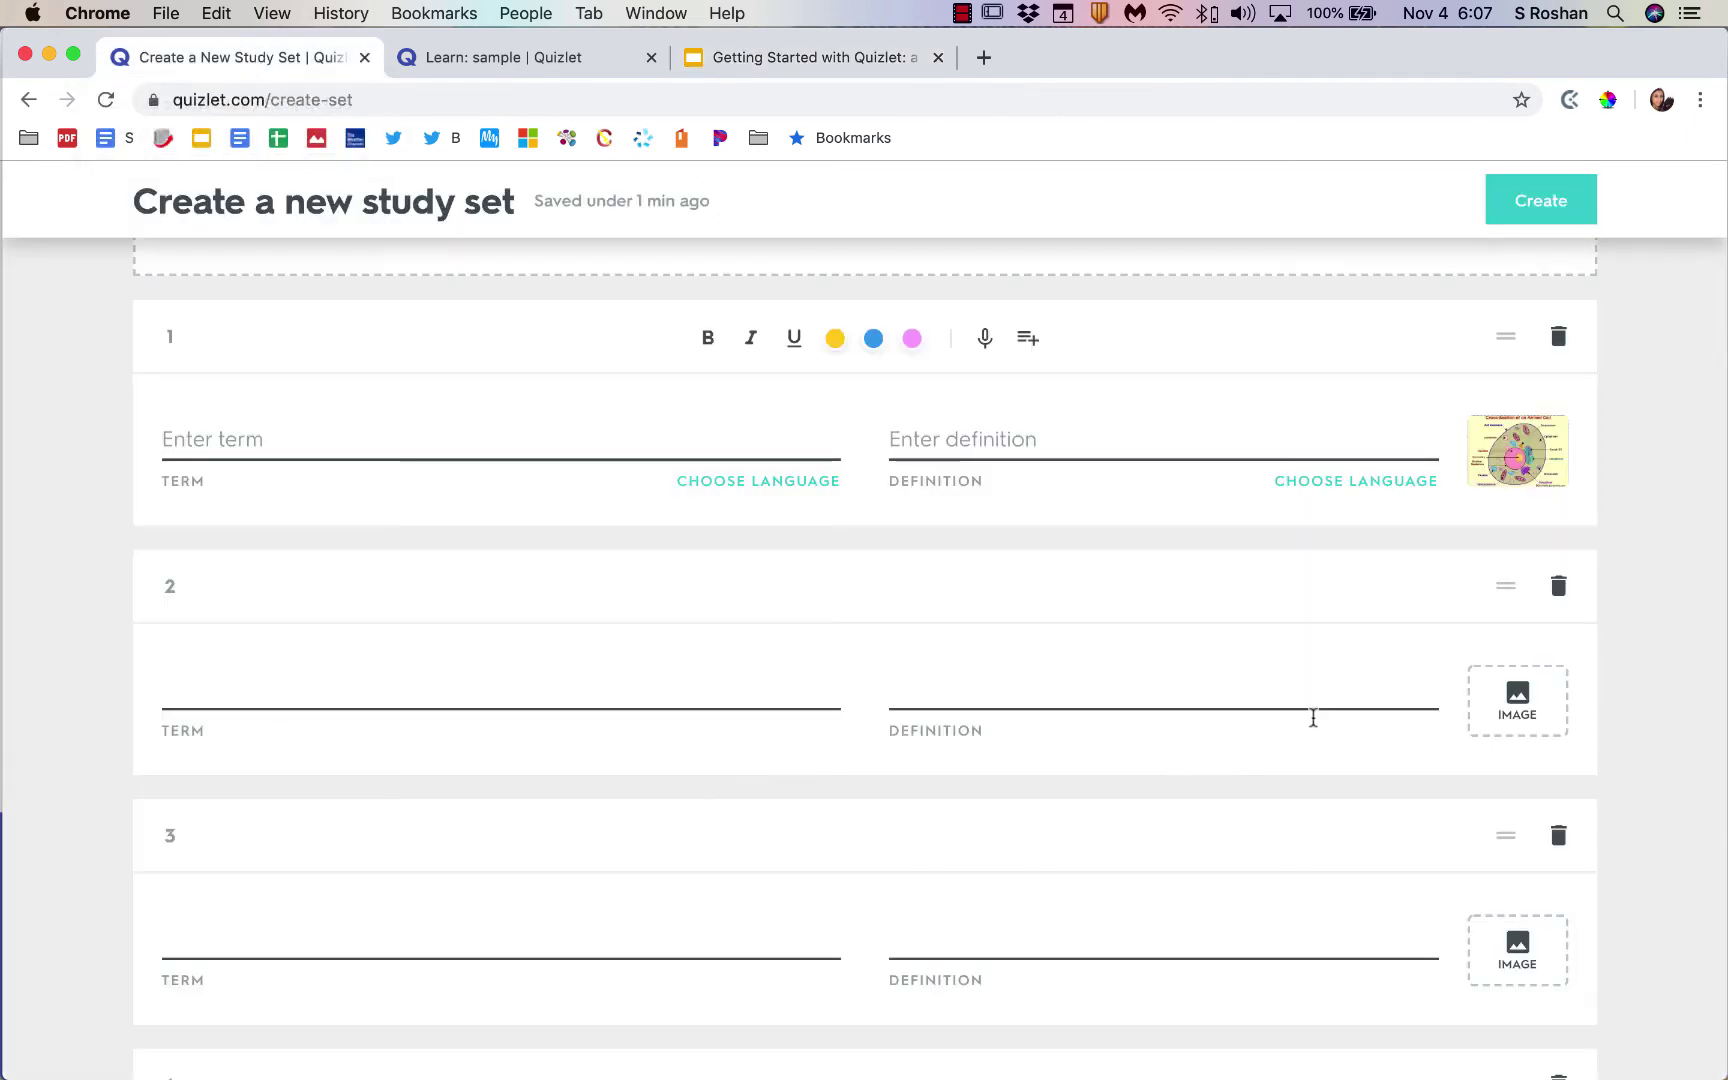
left_click_drag(1505, 586, 1470, 332)
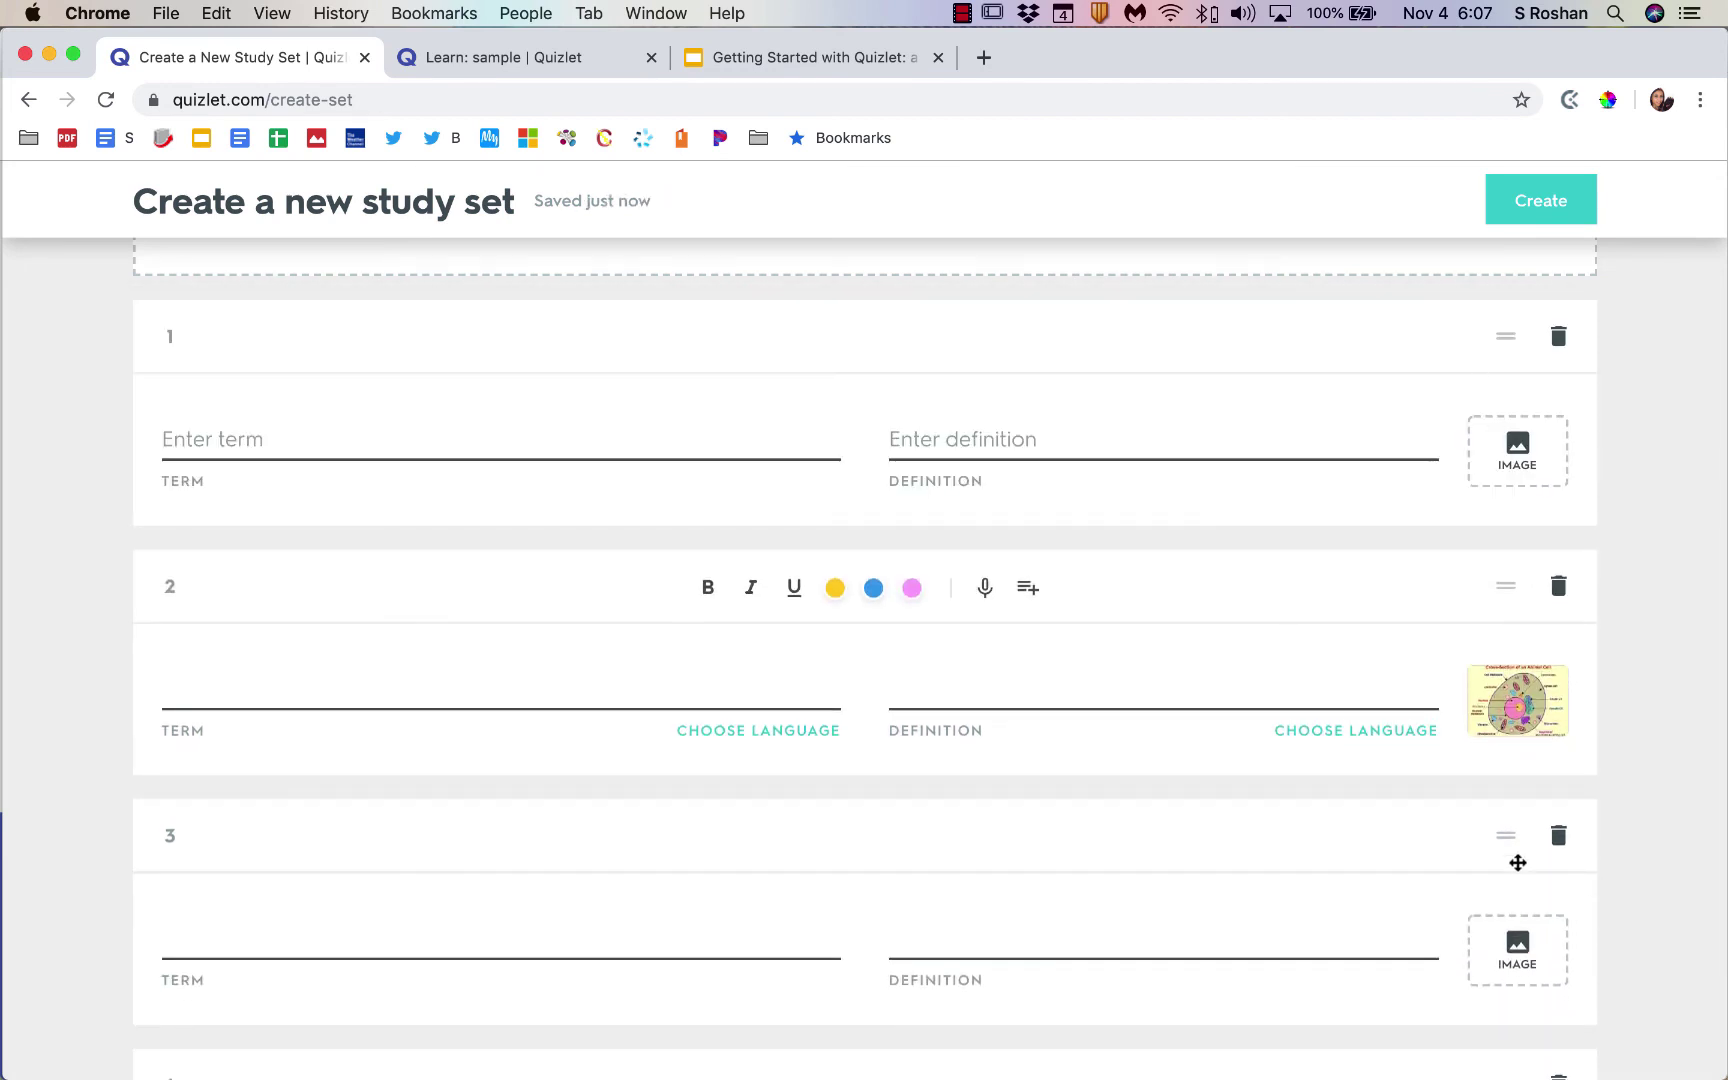
mouse_move(1498, 583)
left_mouse_down()
mouse_move(1510, 833)
mouse_move(1481, 571)
mouse_move(1497, 586)
left_mouse_up()
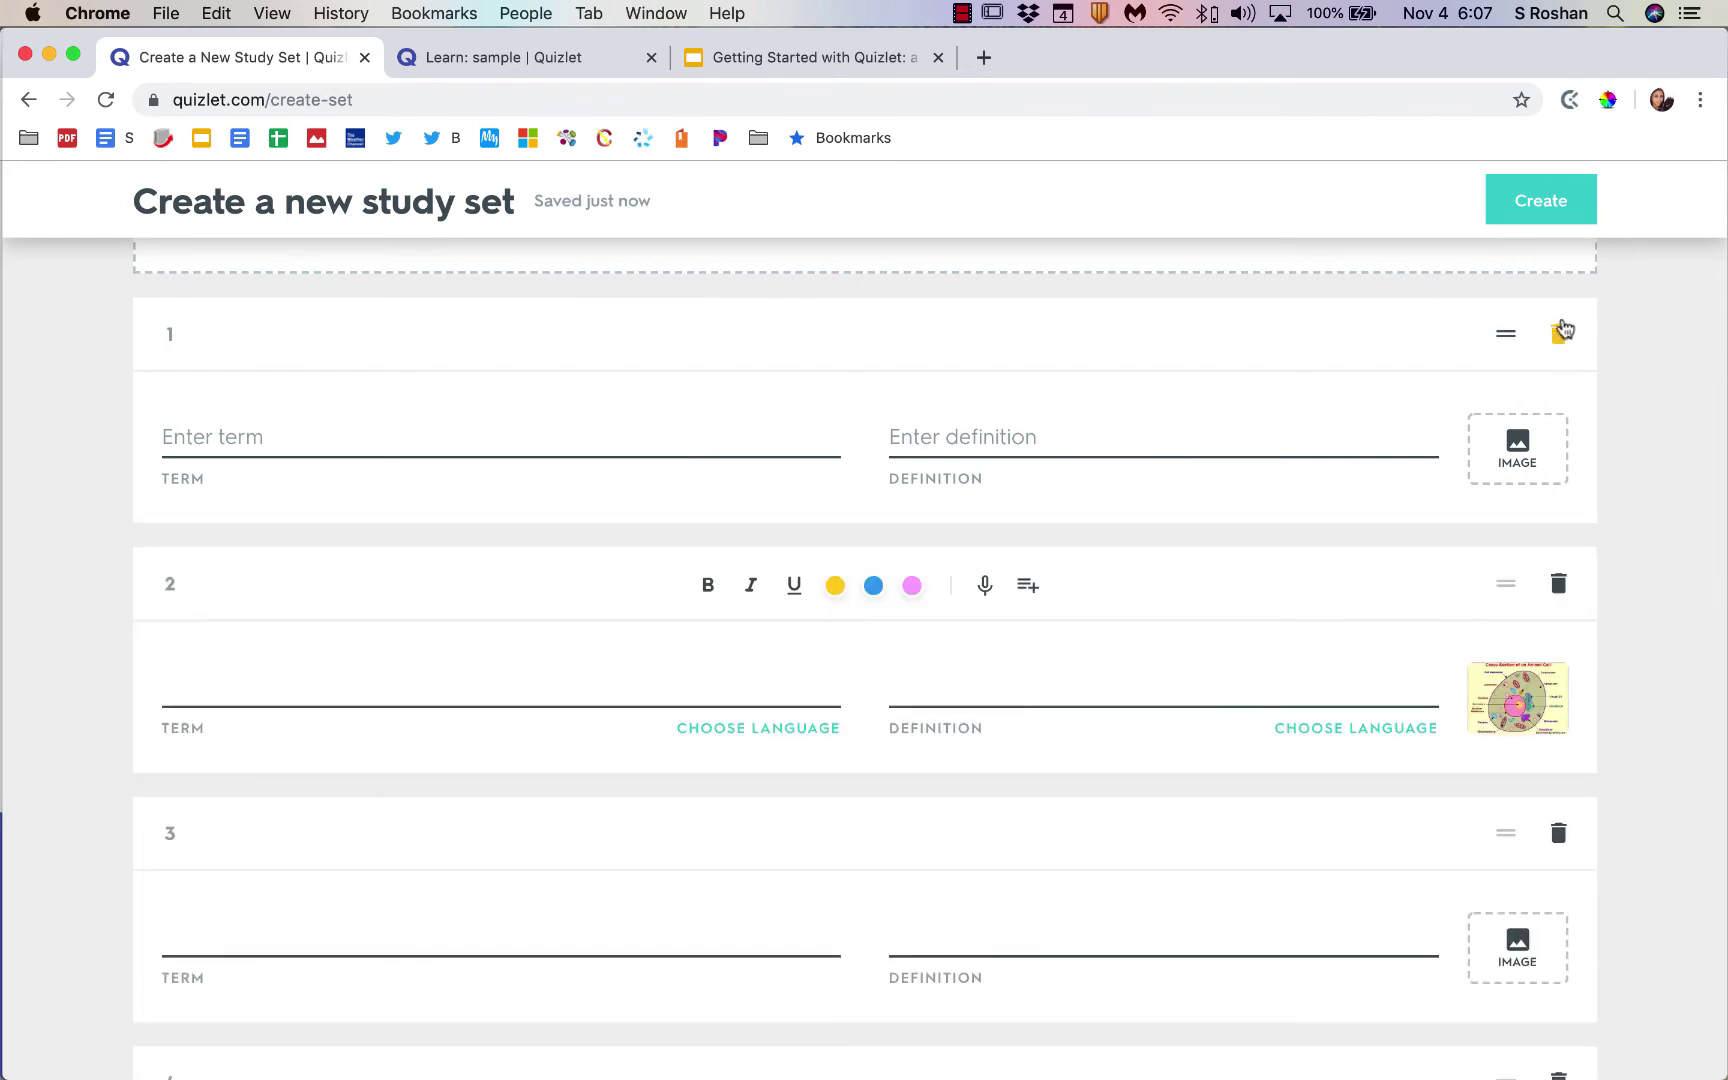
left_click(1558, 335)
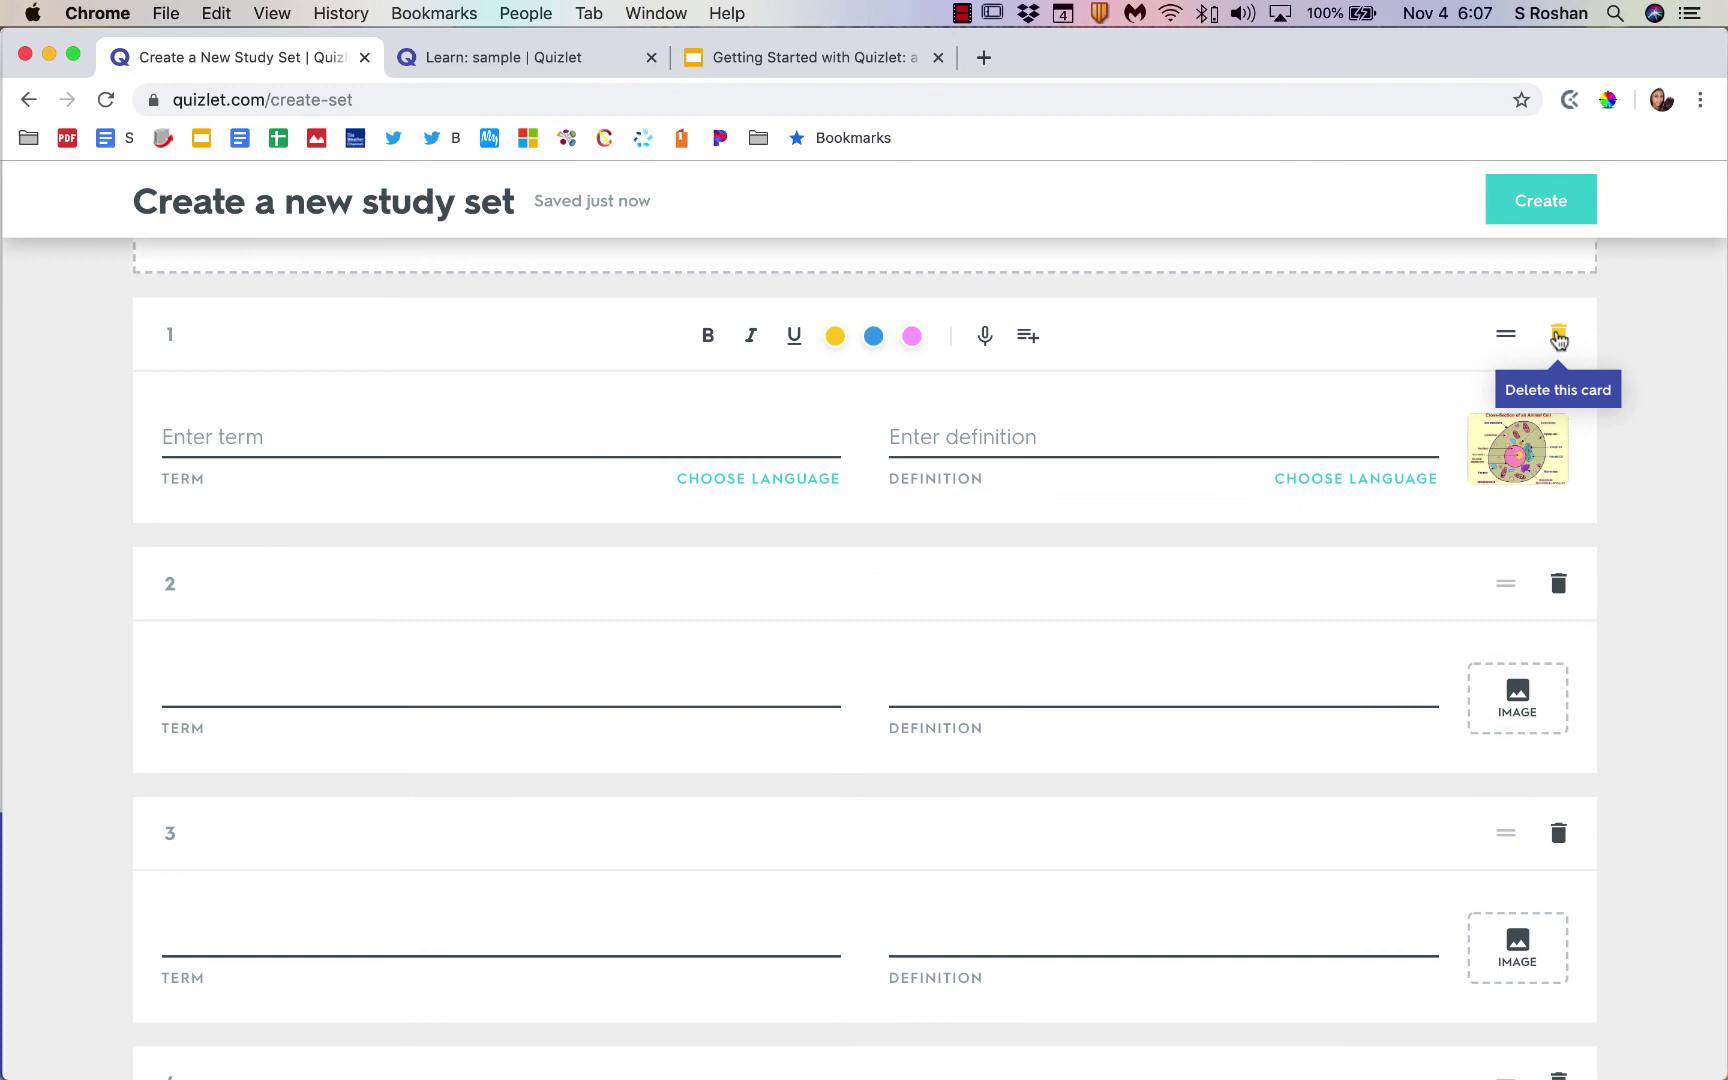
mouse_move(1512, 474)
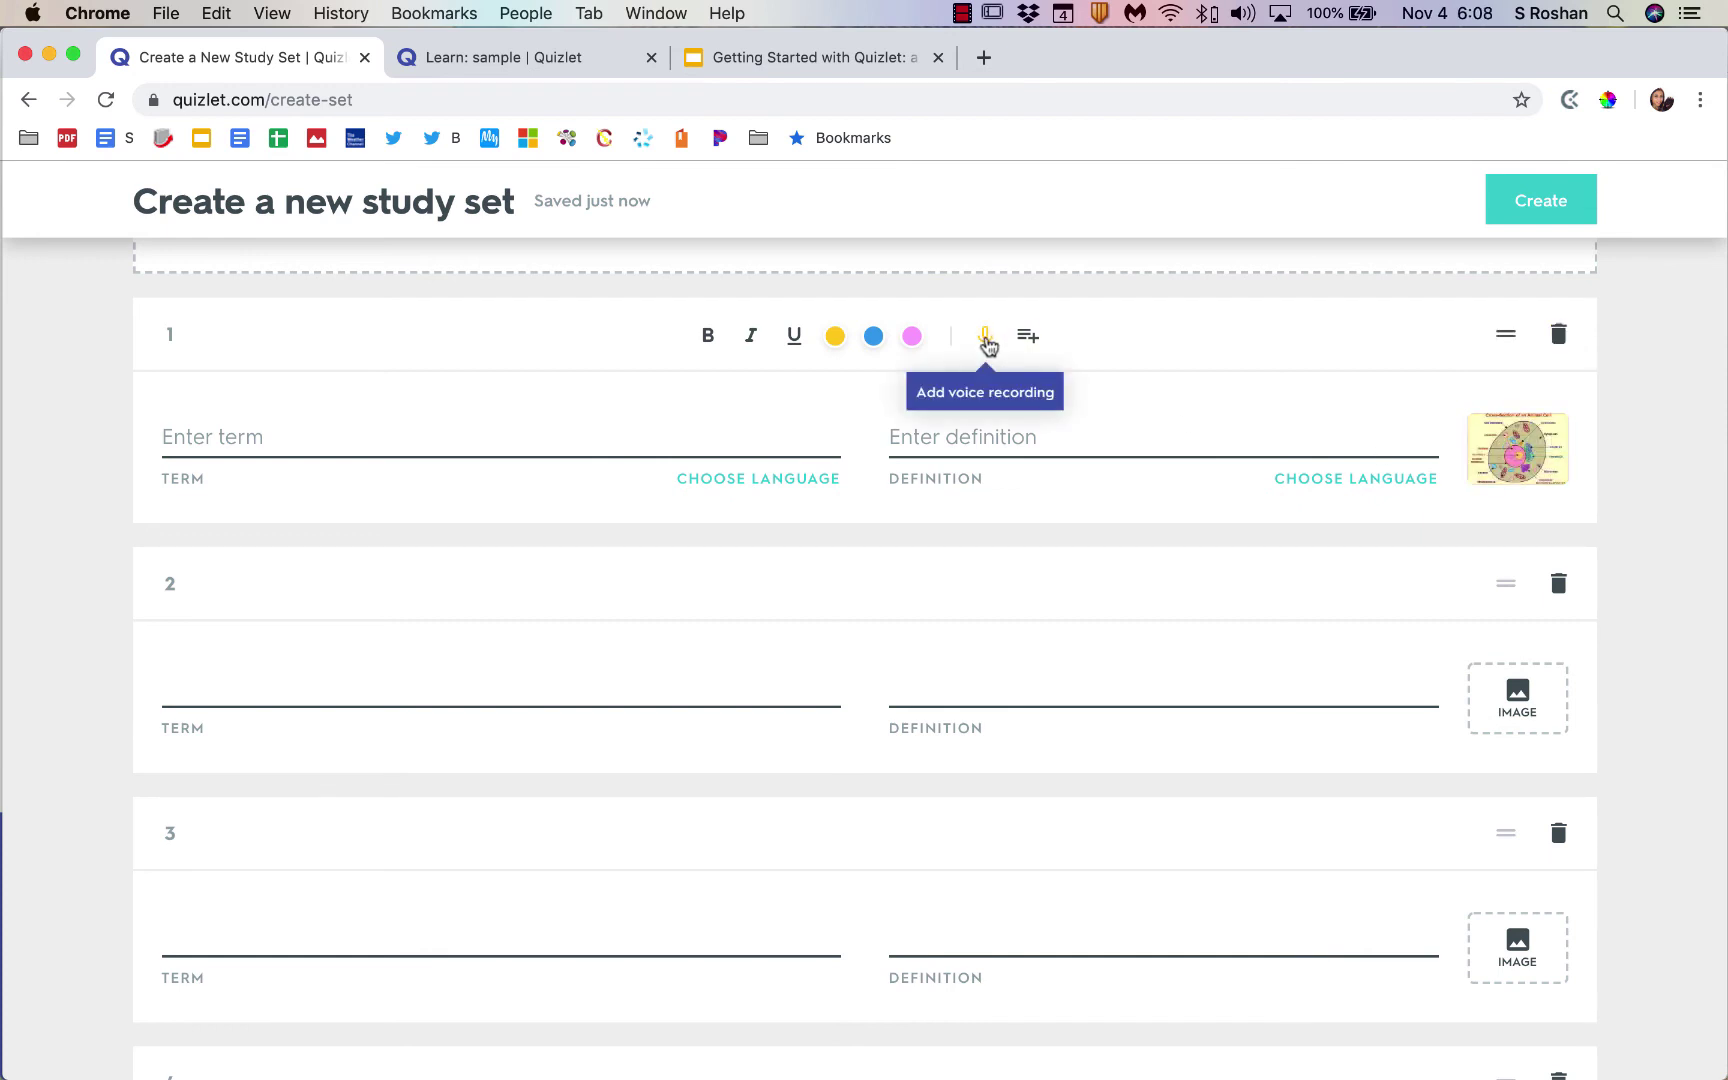
Step: Record a roughly 3.6-second voice clip for card 1's definition
left_click(987, 342)
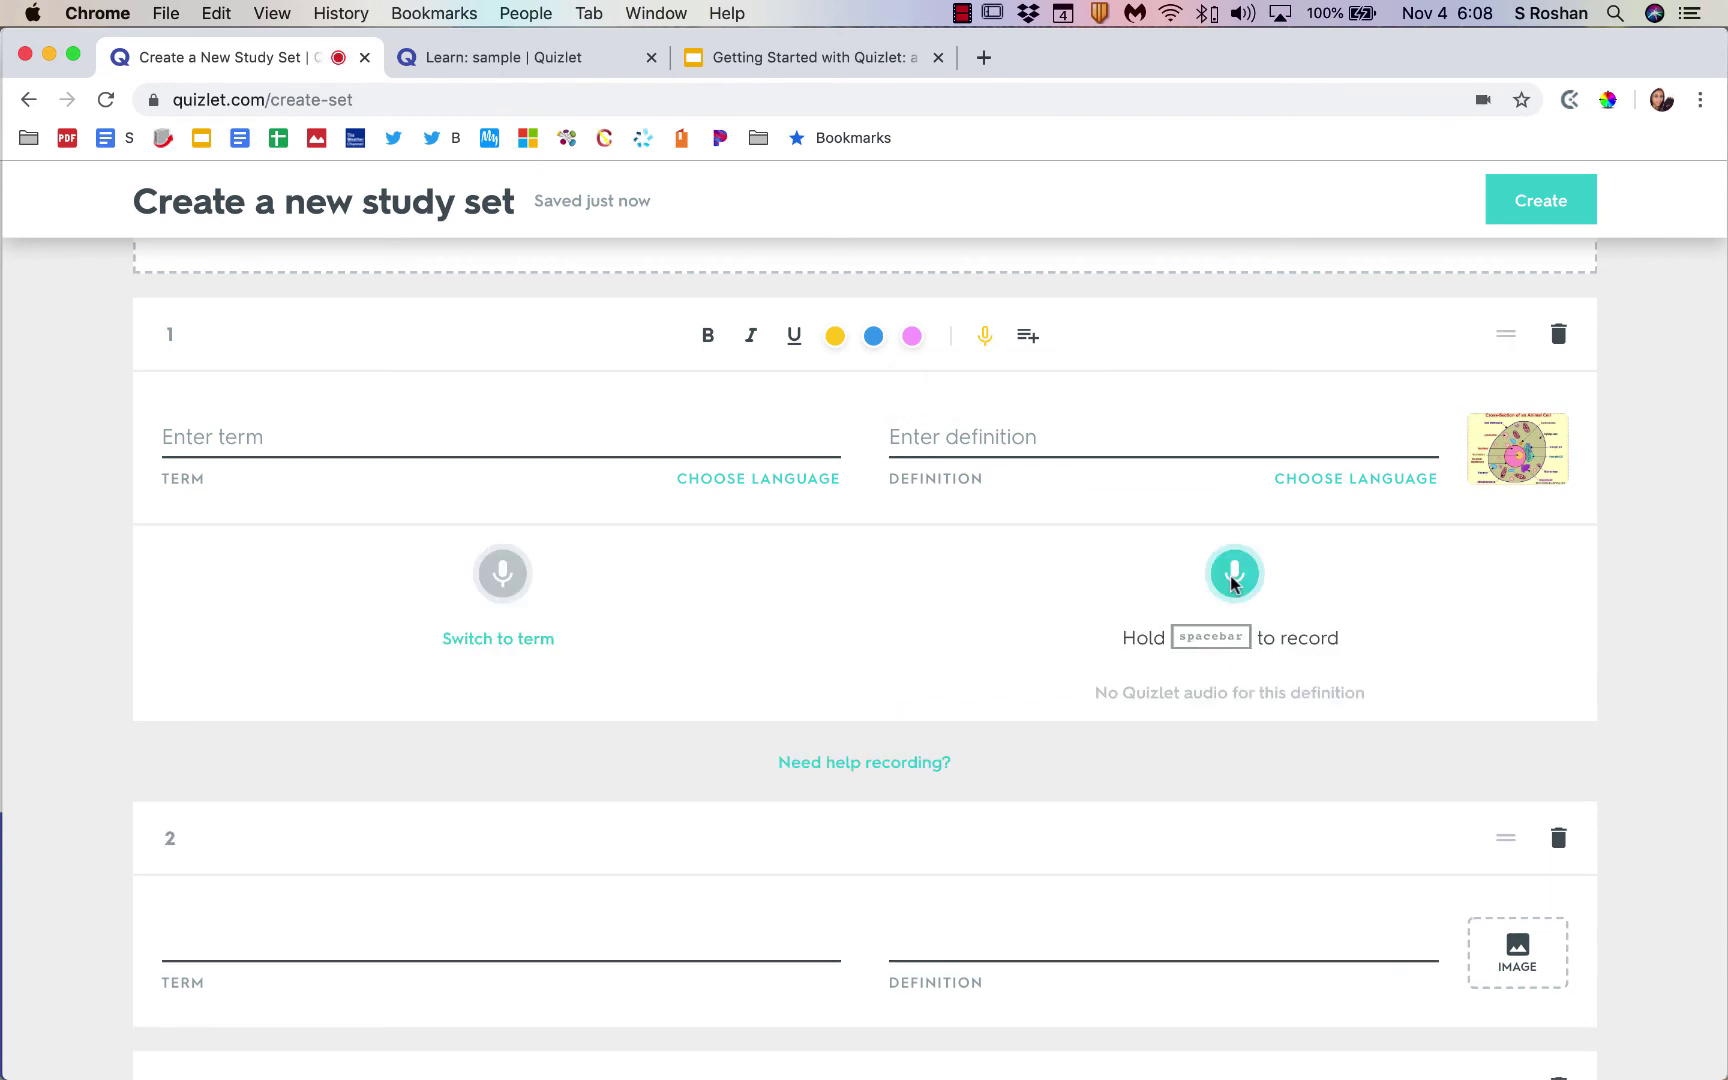
left_click(1232, 578)
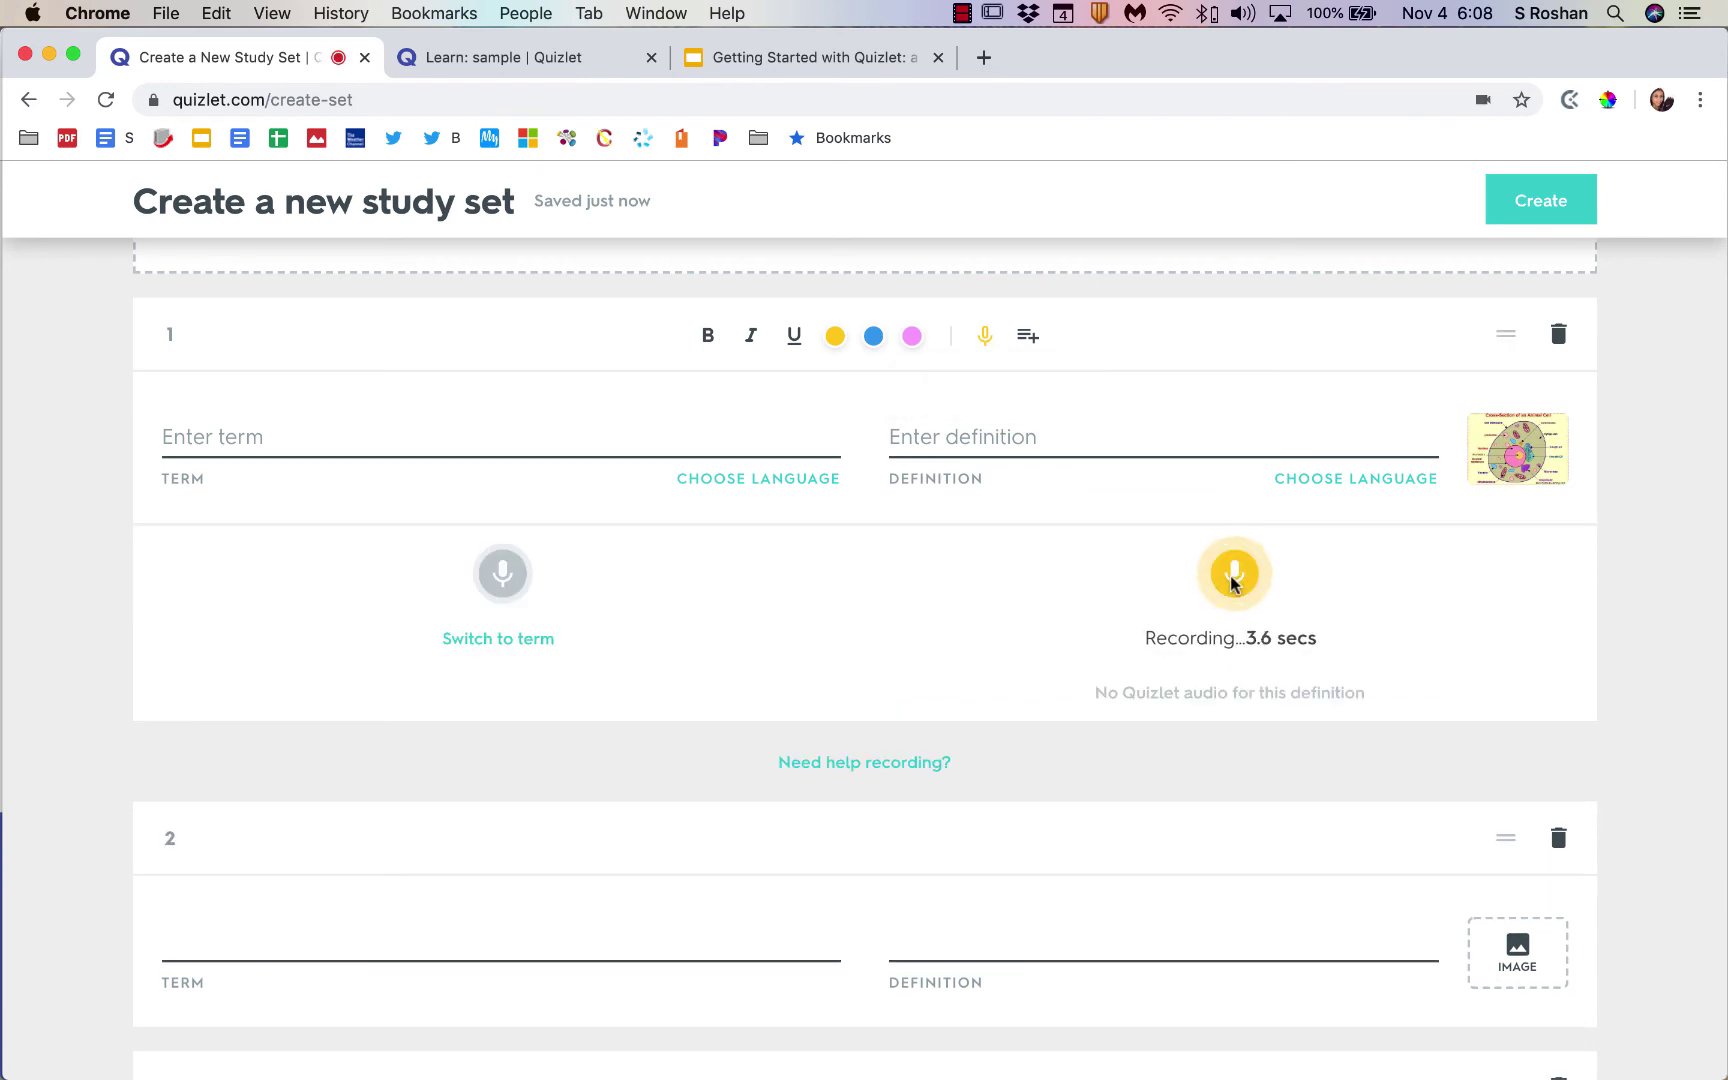
left_click(1232, 584)
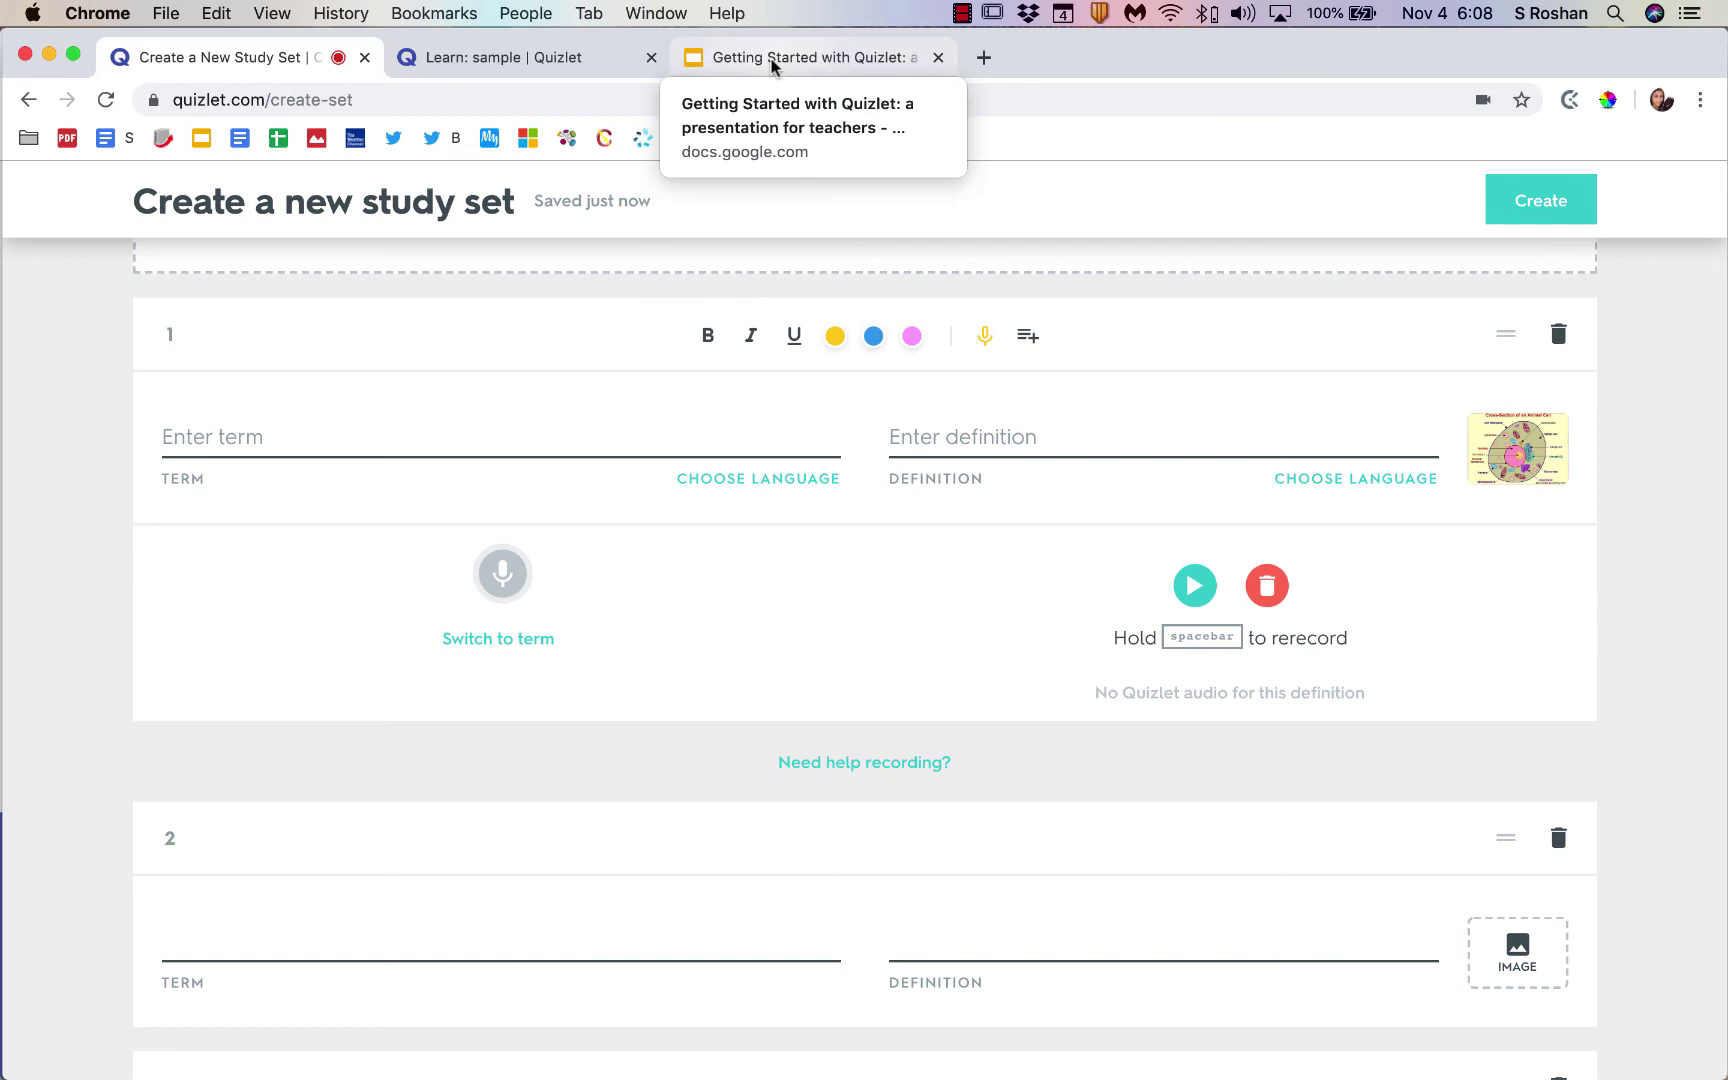
left_click(757, 482)
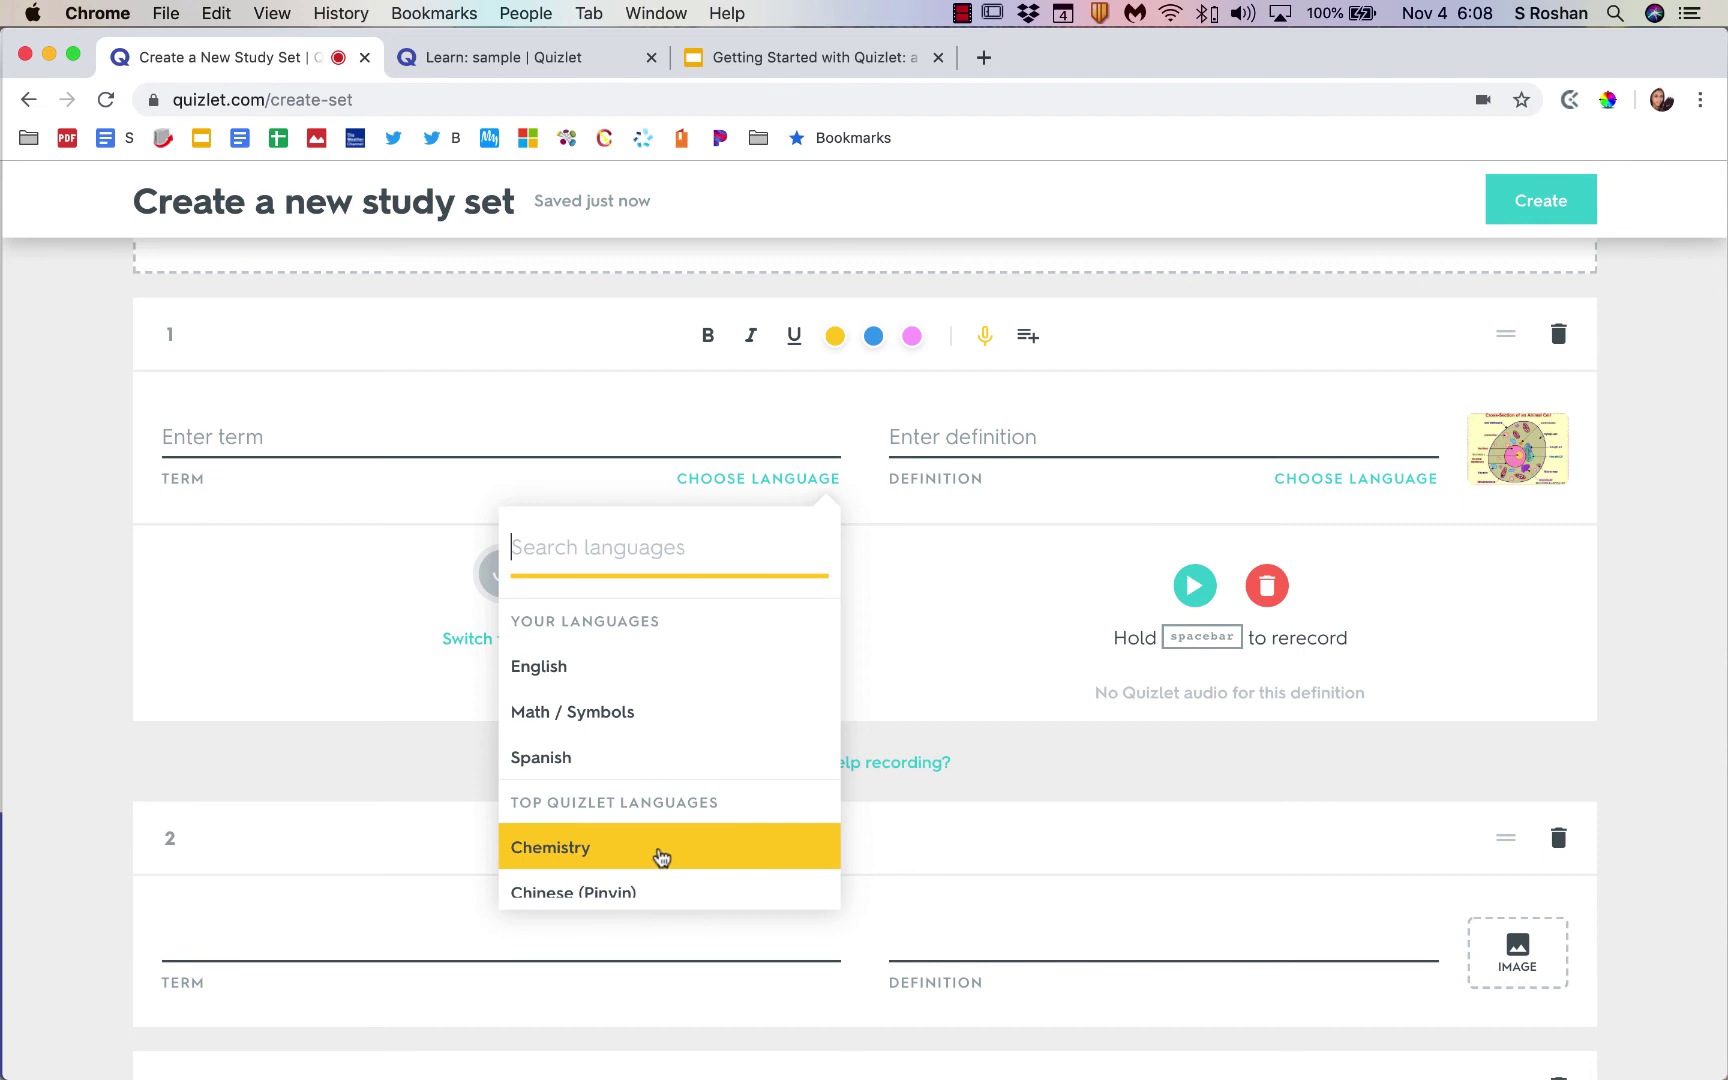
Step: Set card 1's term language to Math / Symbols and enter 'Evaluate: 5+√2' using the √ symbol
scroll(661, 857, "down", 1)
scroll(629, 818, "up", 1)
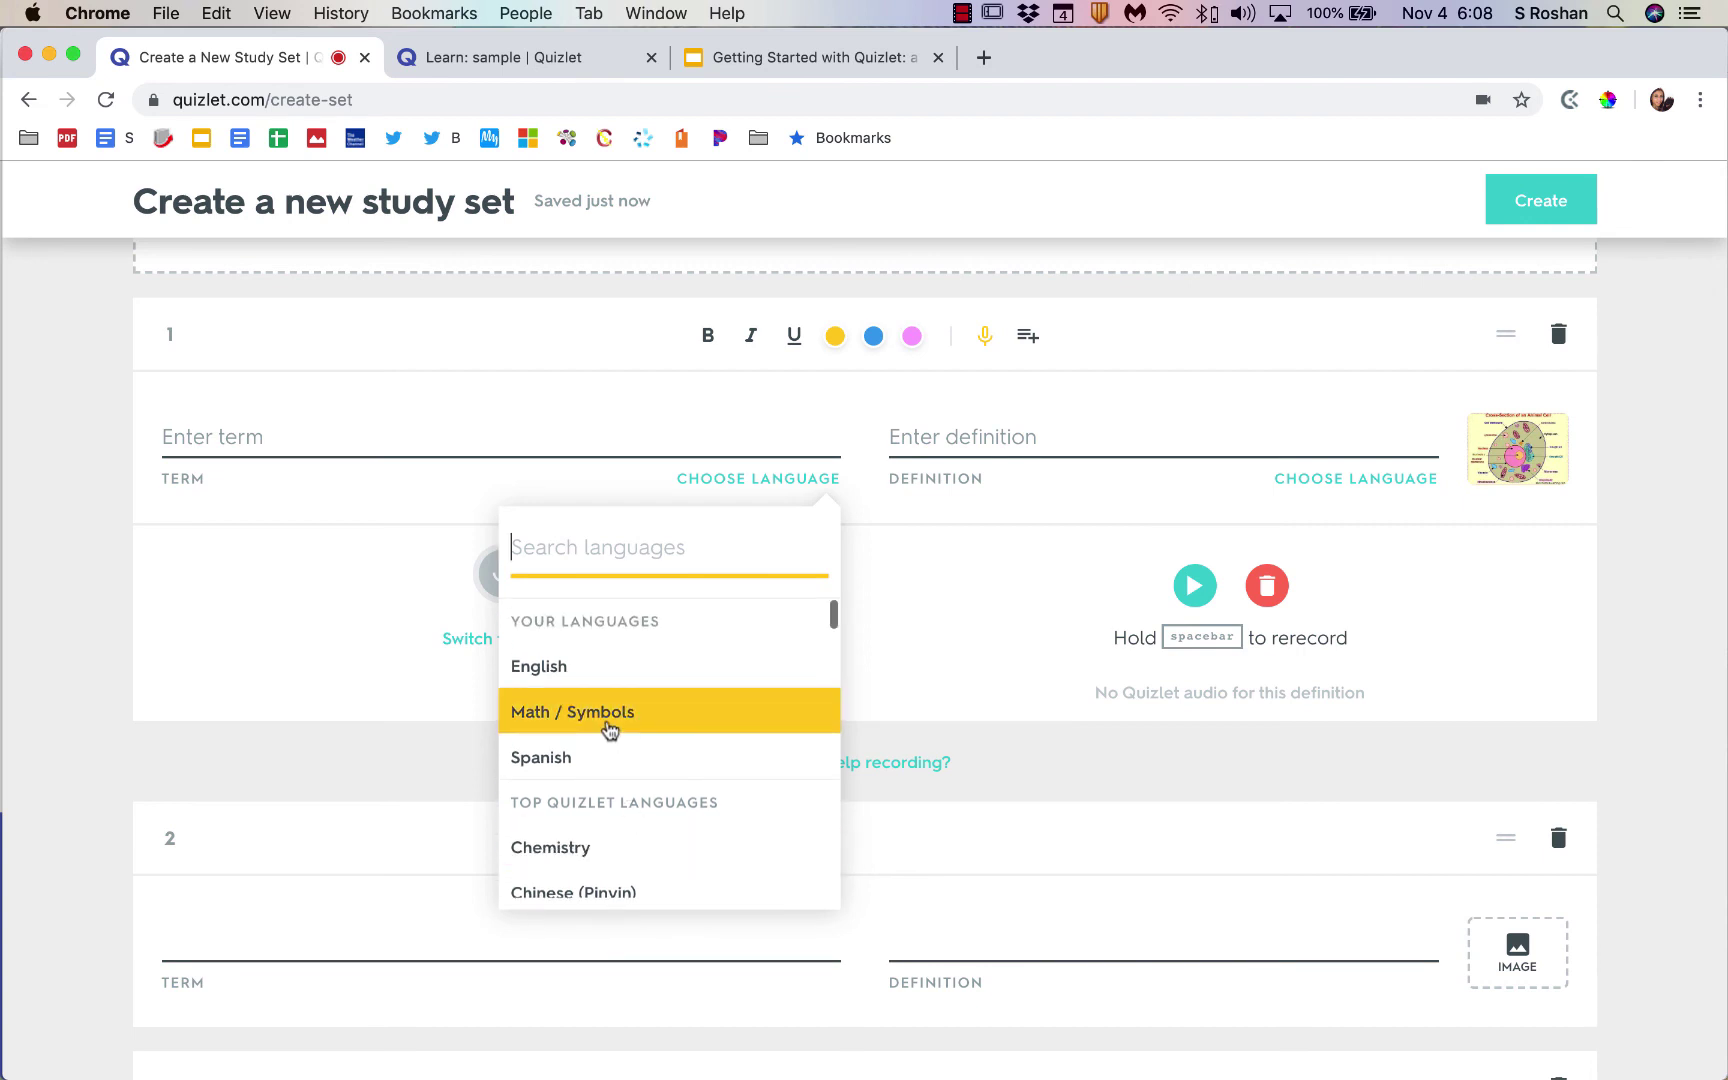
left_click(609, 729)
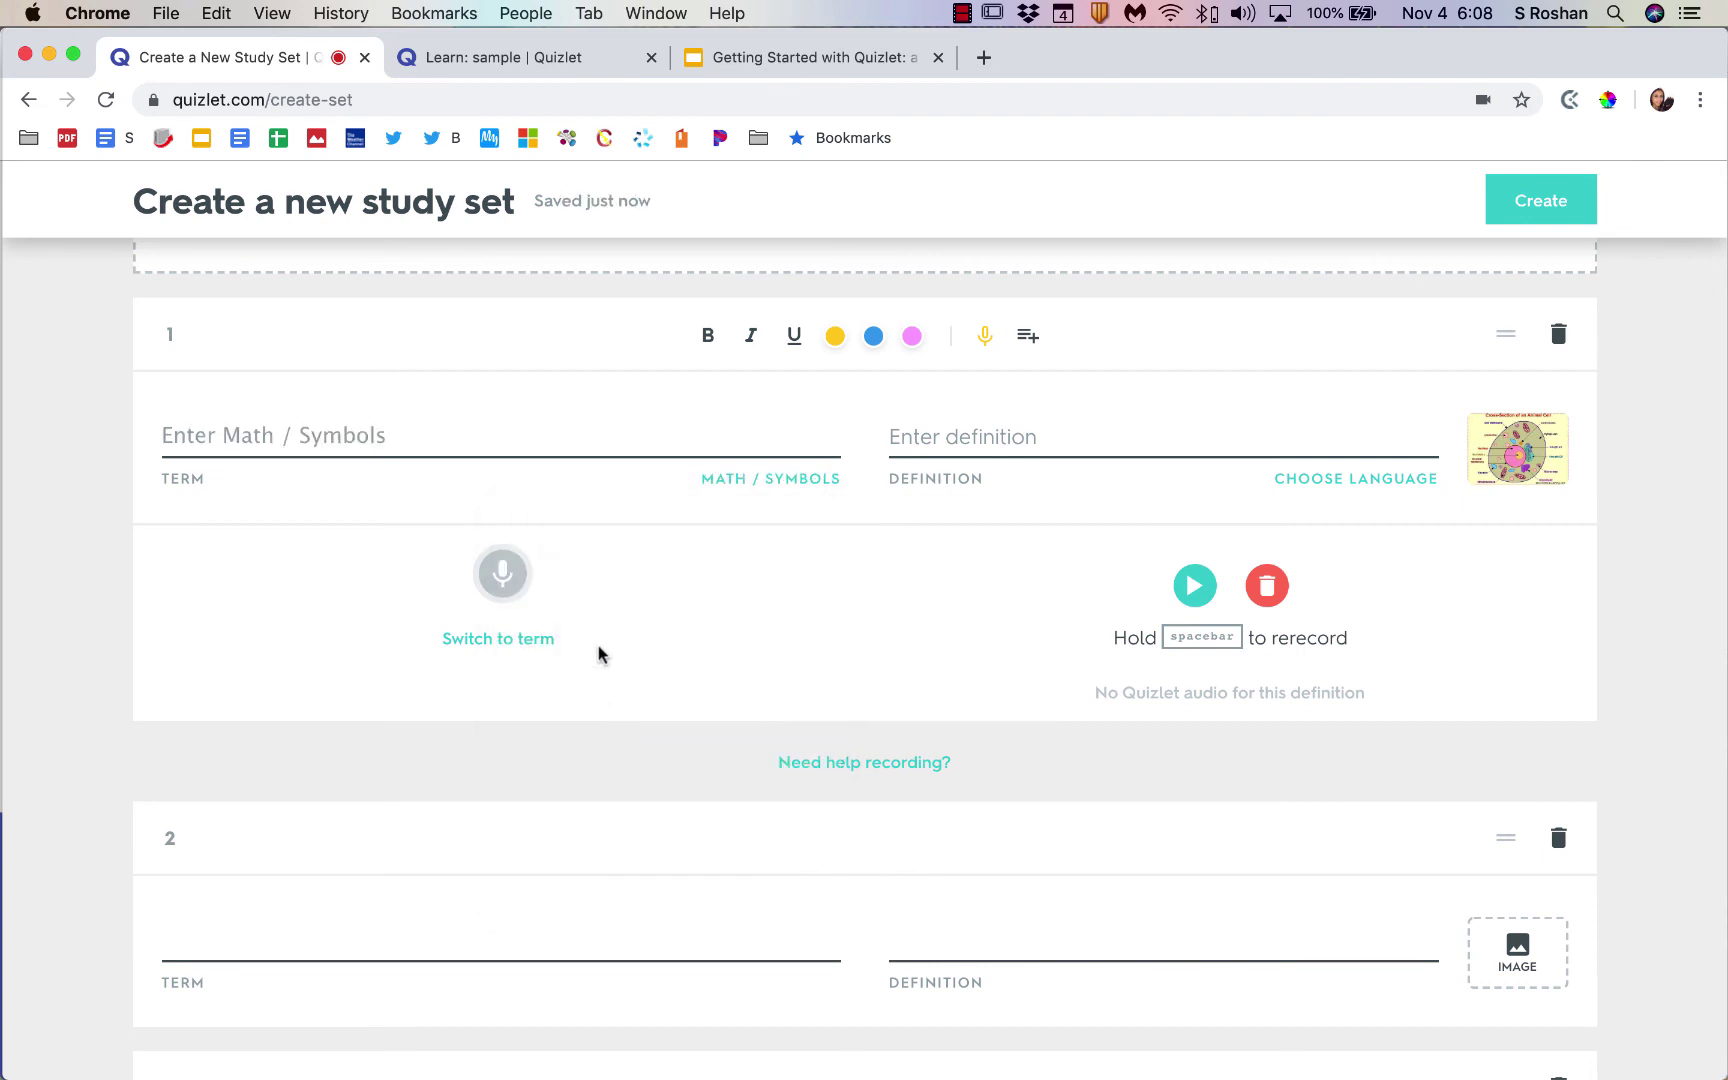
left_click(476, 486)
scroll(482, 501, "down", 5)
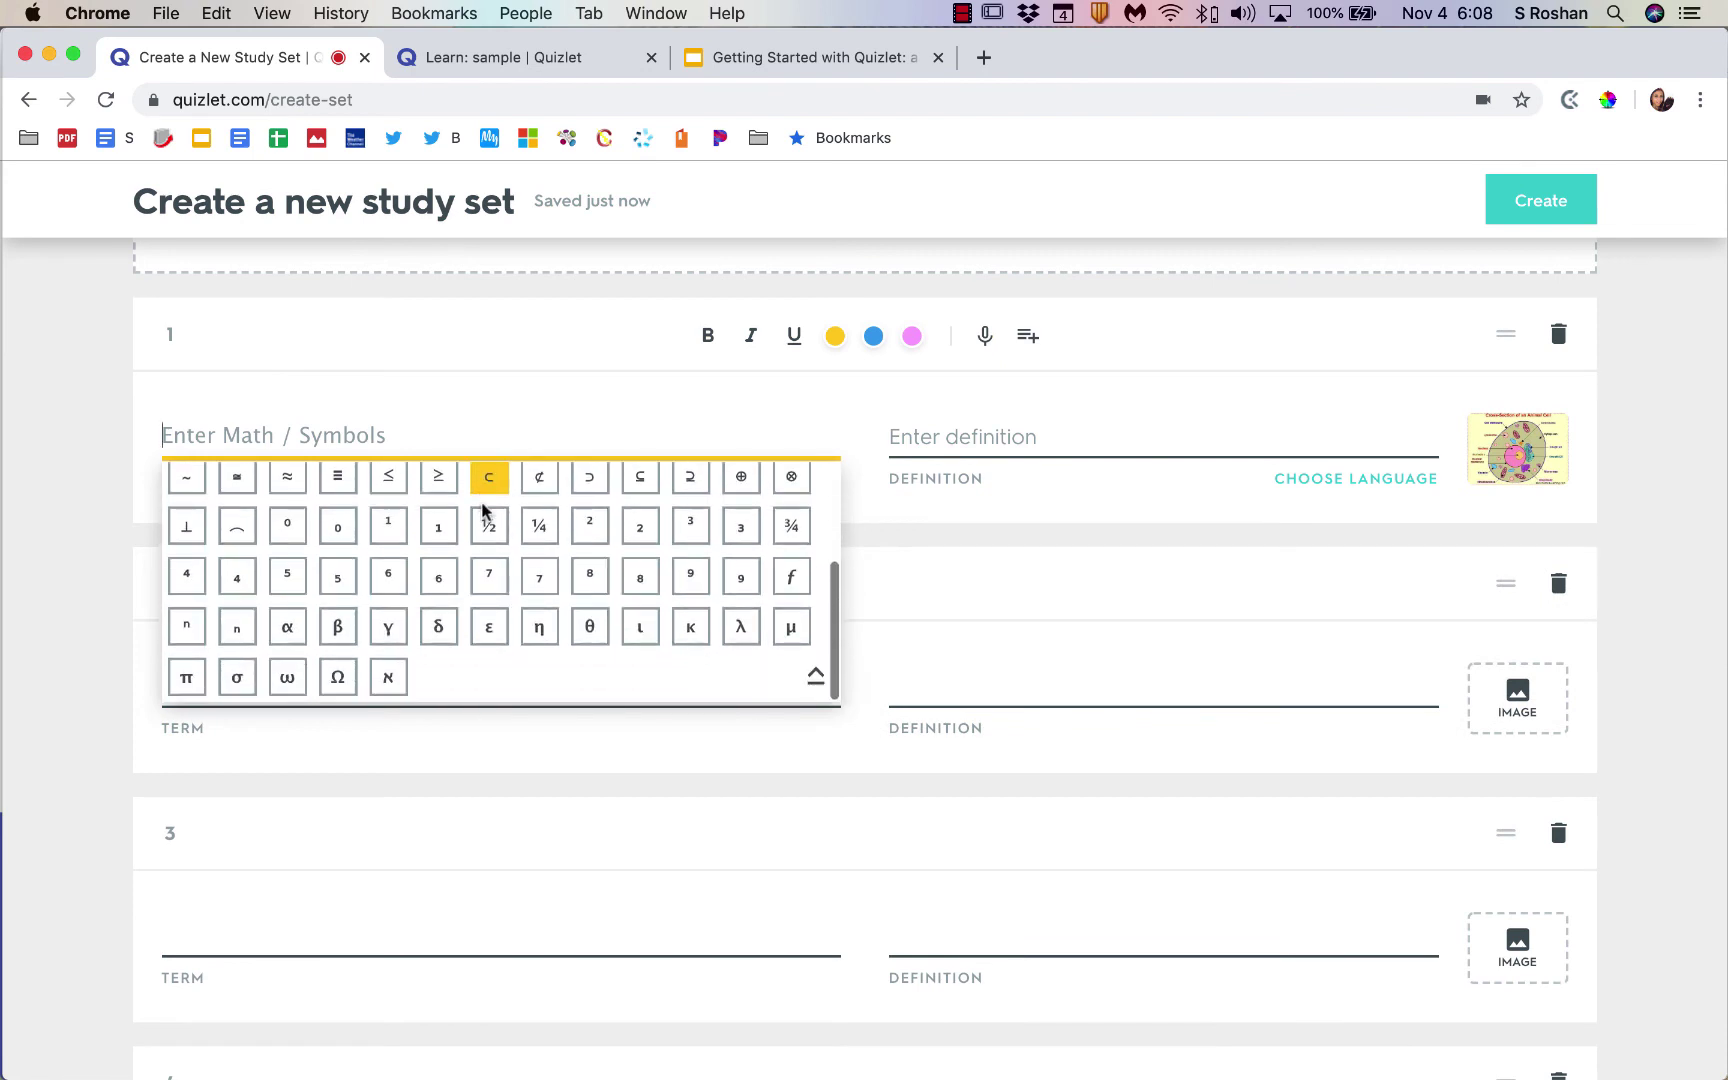
scroll(482, 510, "up", 4)
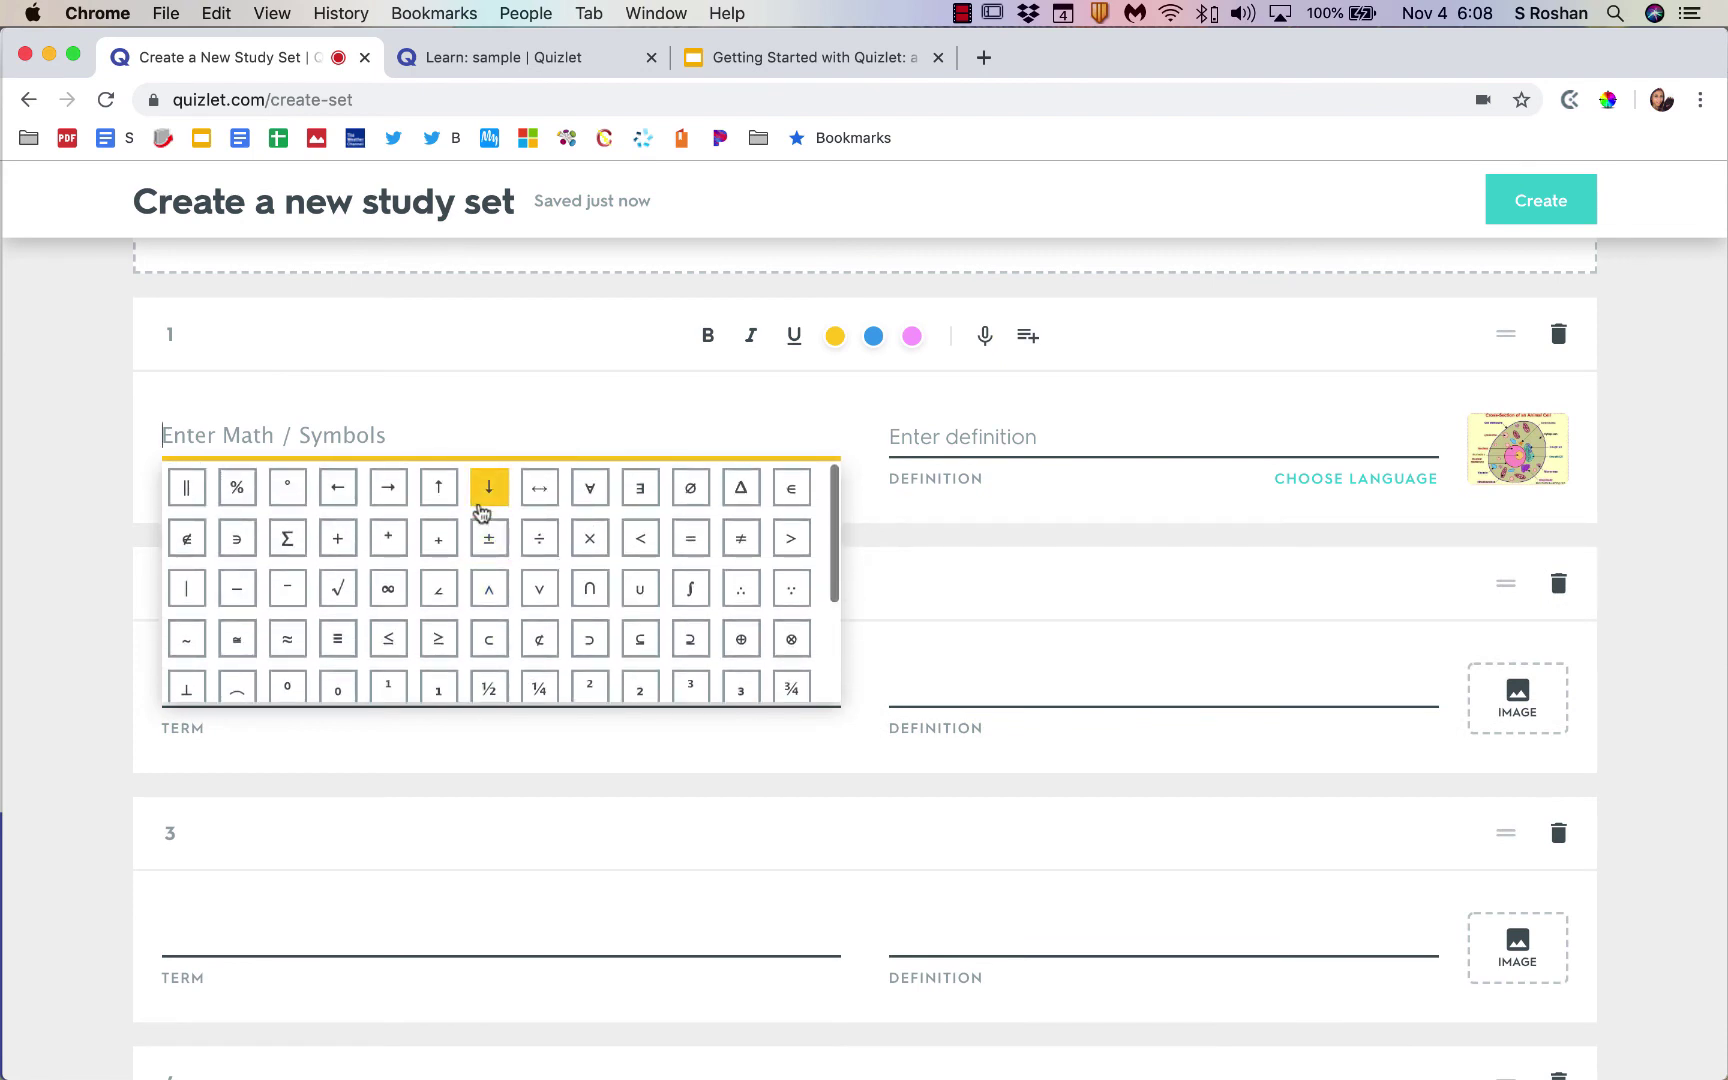
type("5+")
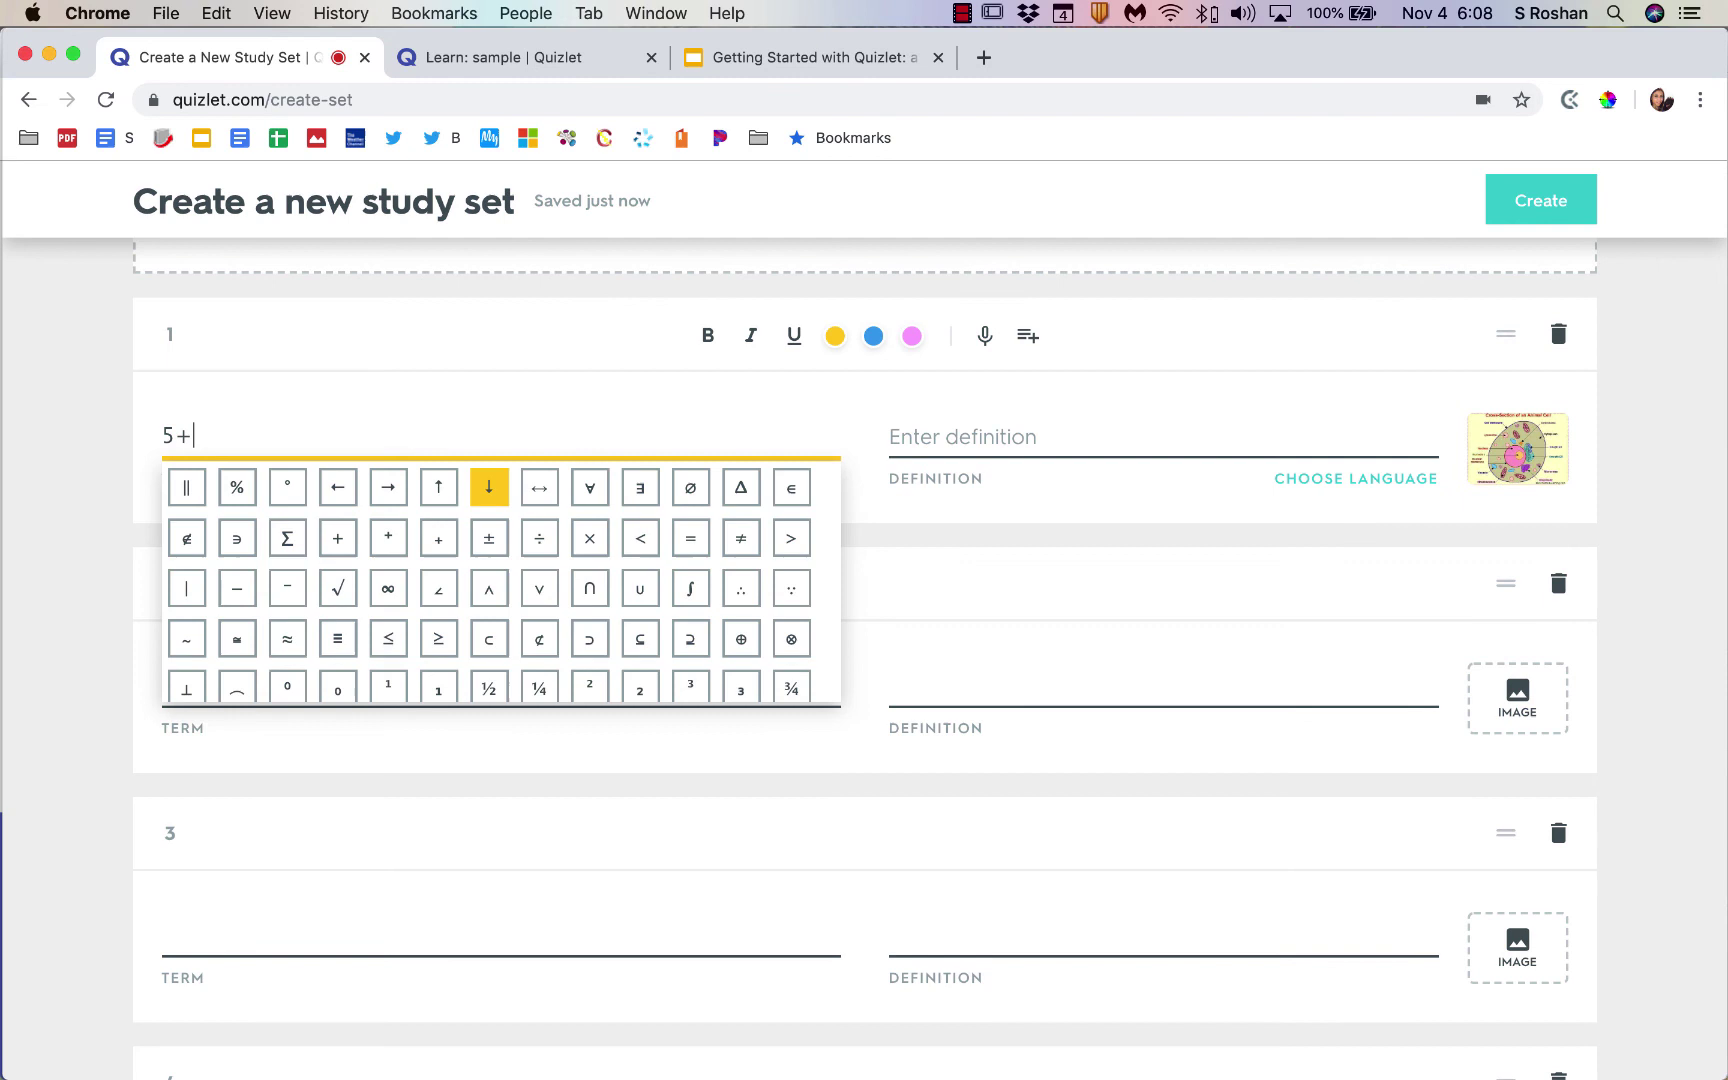
left_click(338, 592)
type("2")
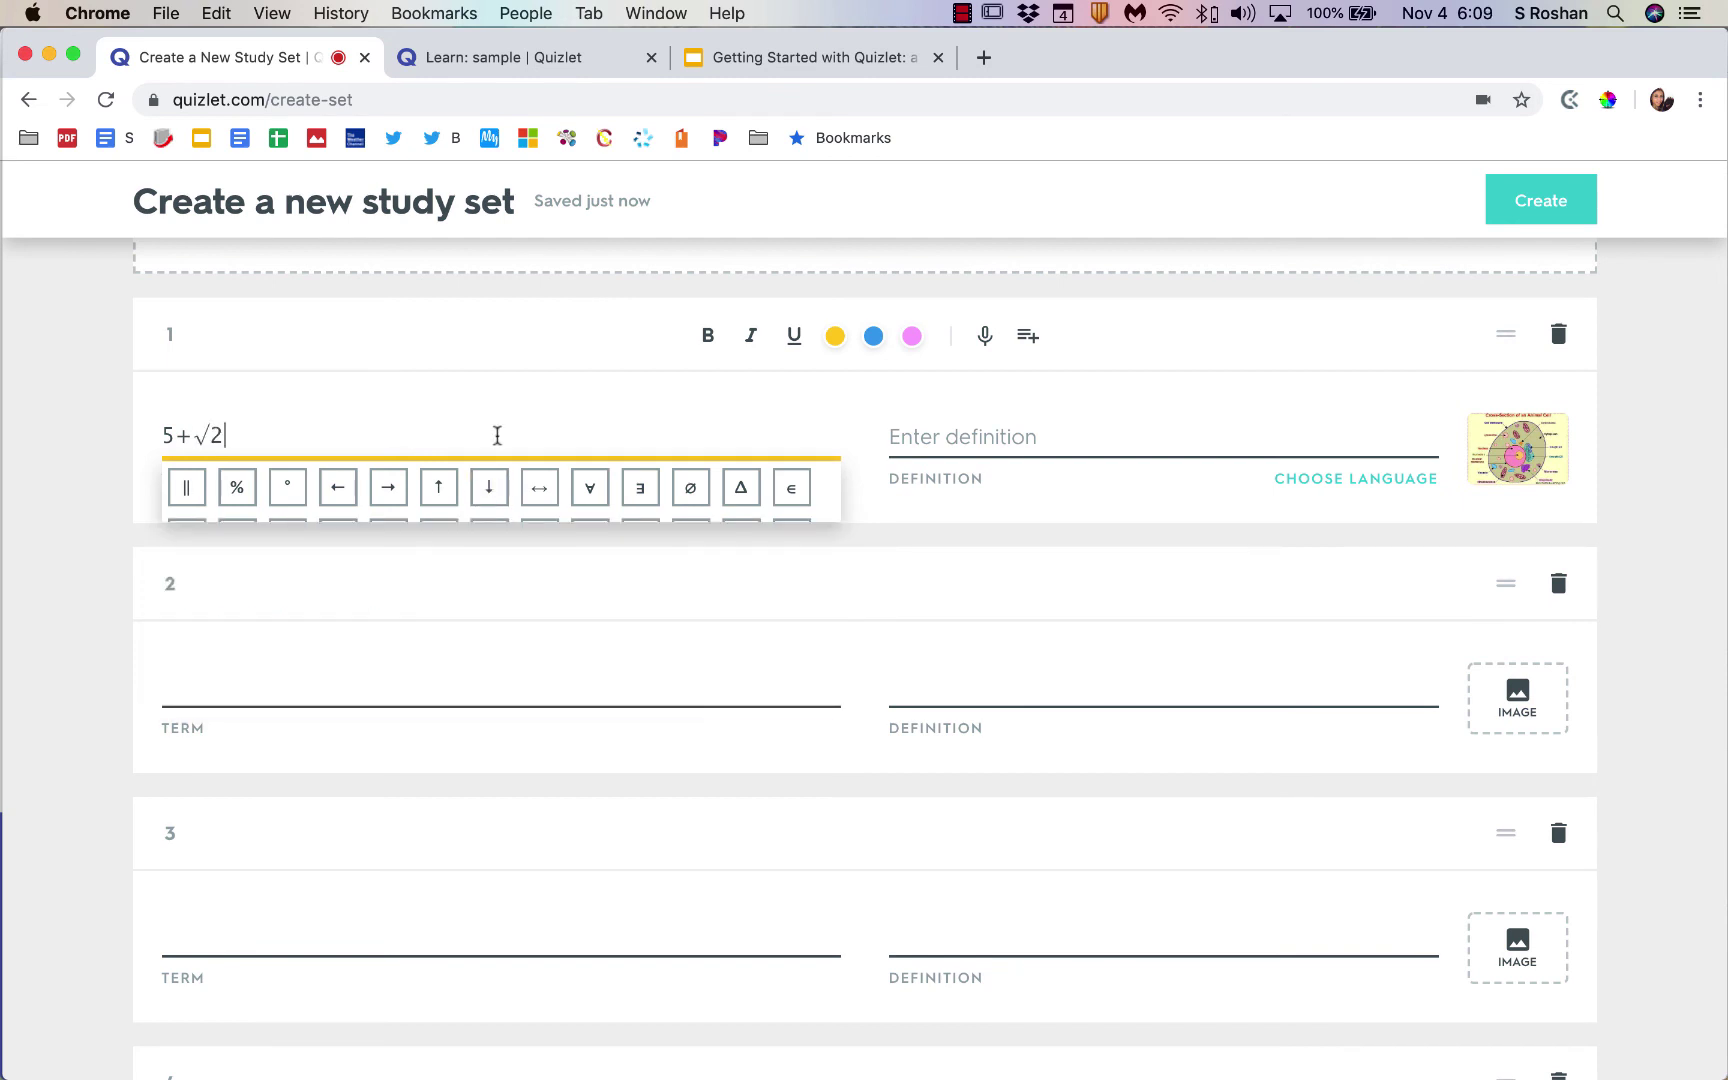
key("super+Left")
type("Evaluate:")
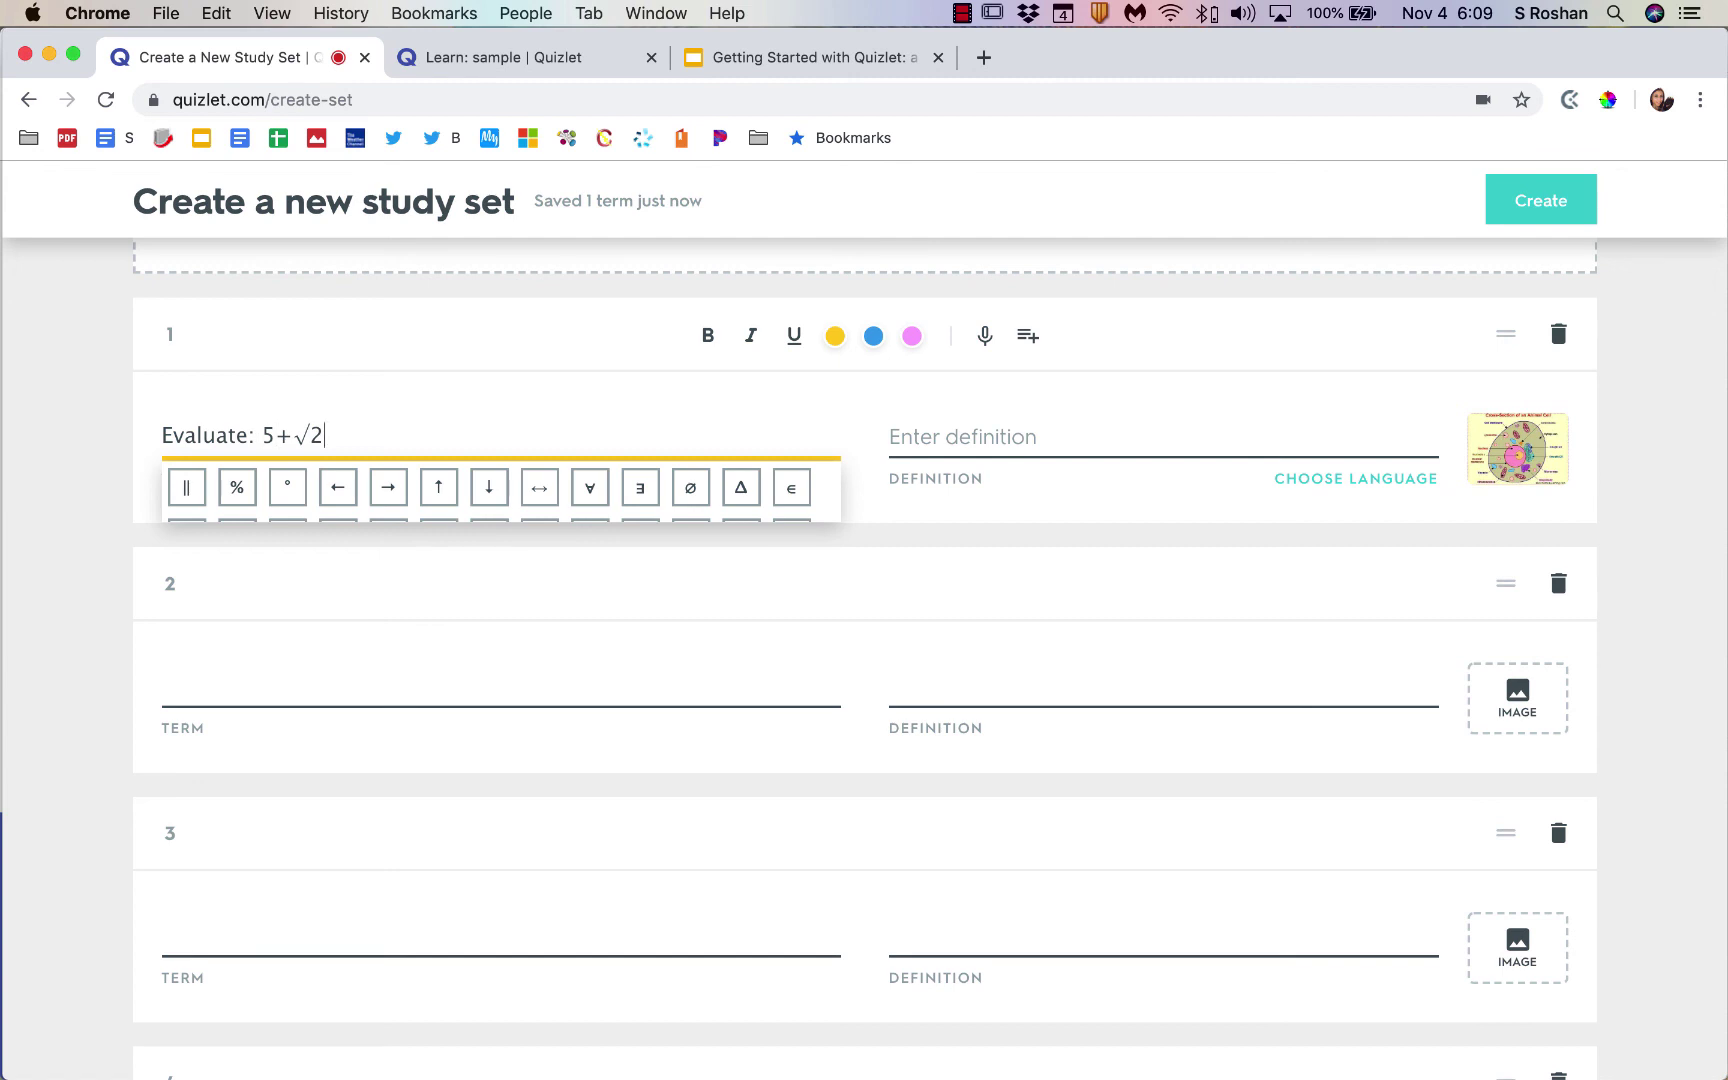
Step: Close the language list and confirm Math / Symbols as the term's language
scroll(571, 490, "down", 5)
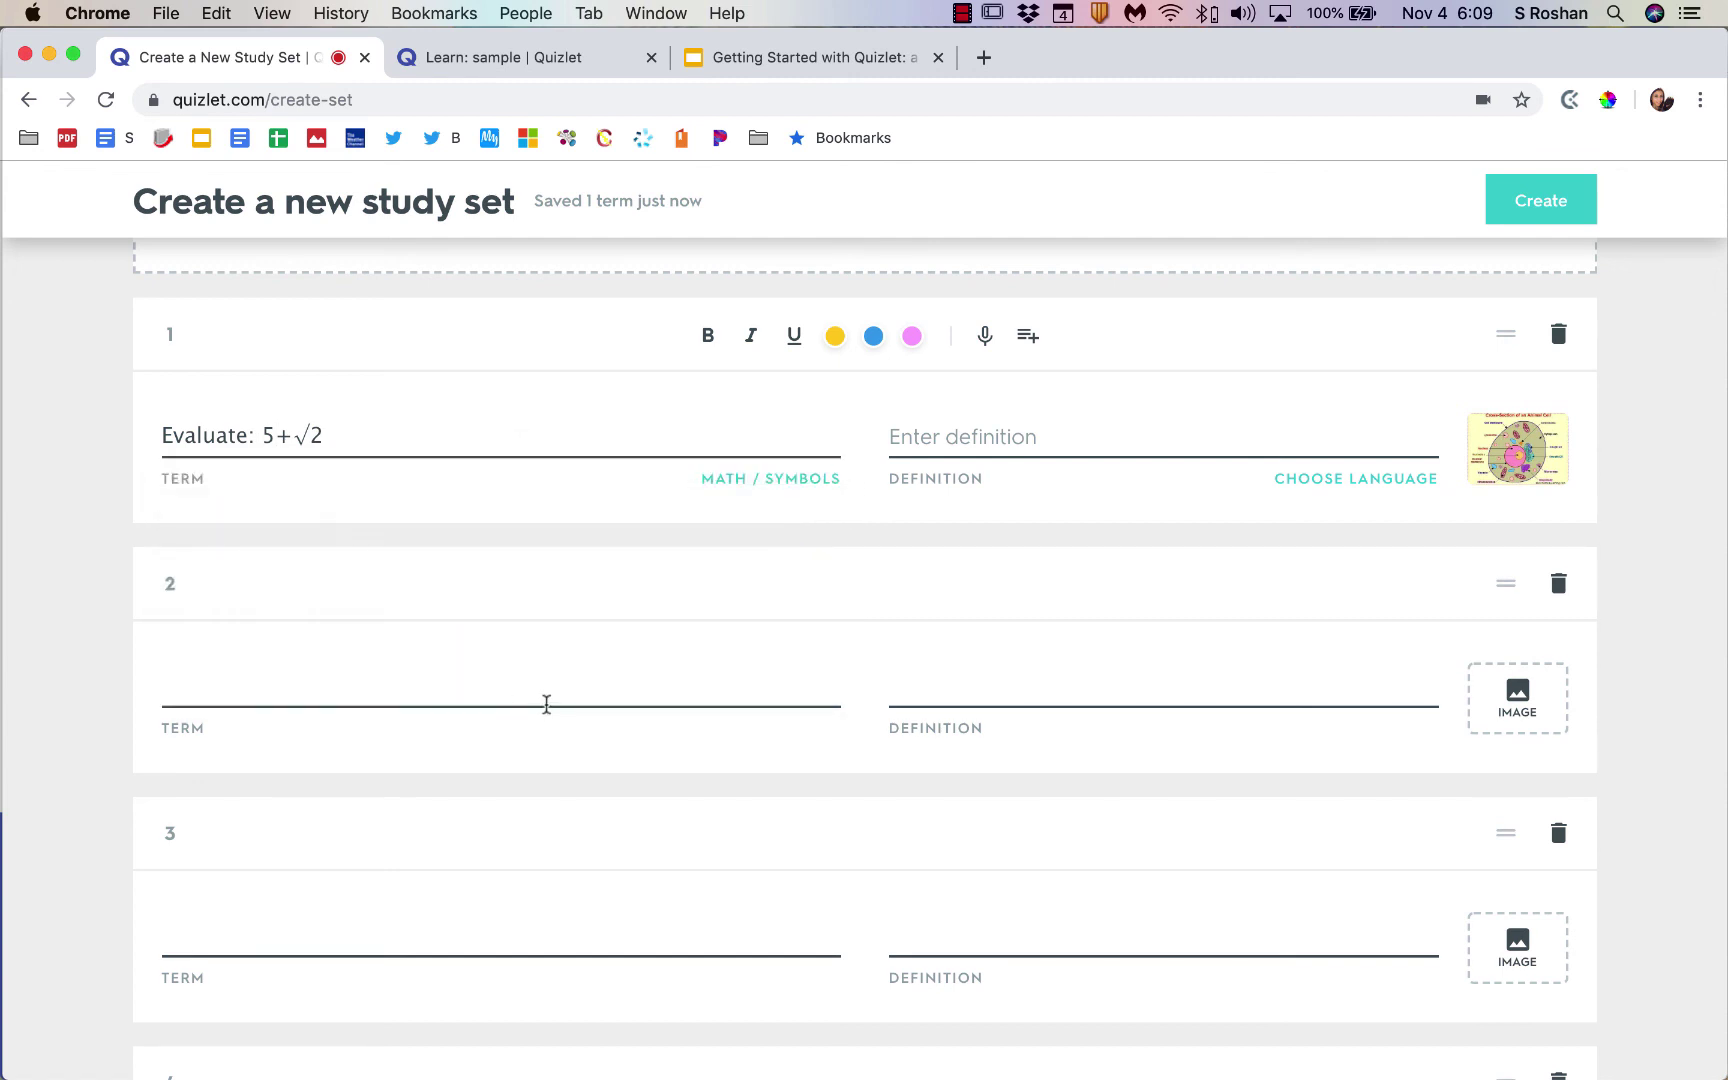
key("Escape")
left_click(457, 394)
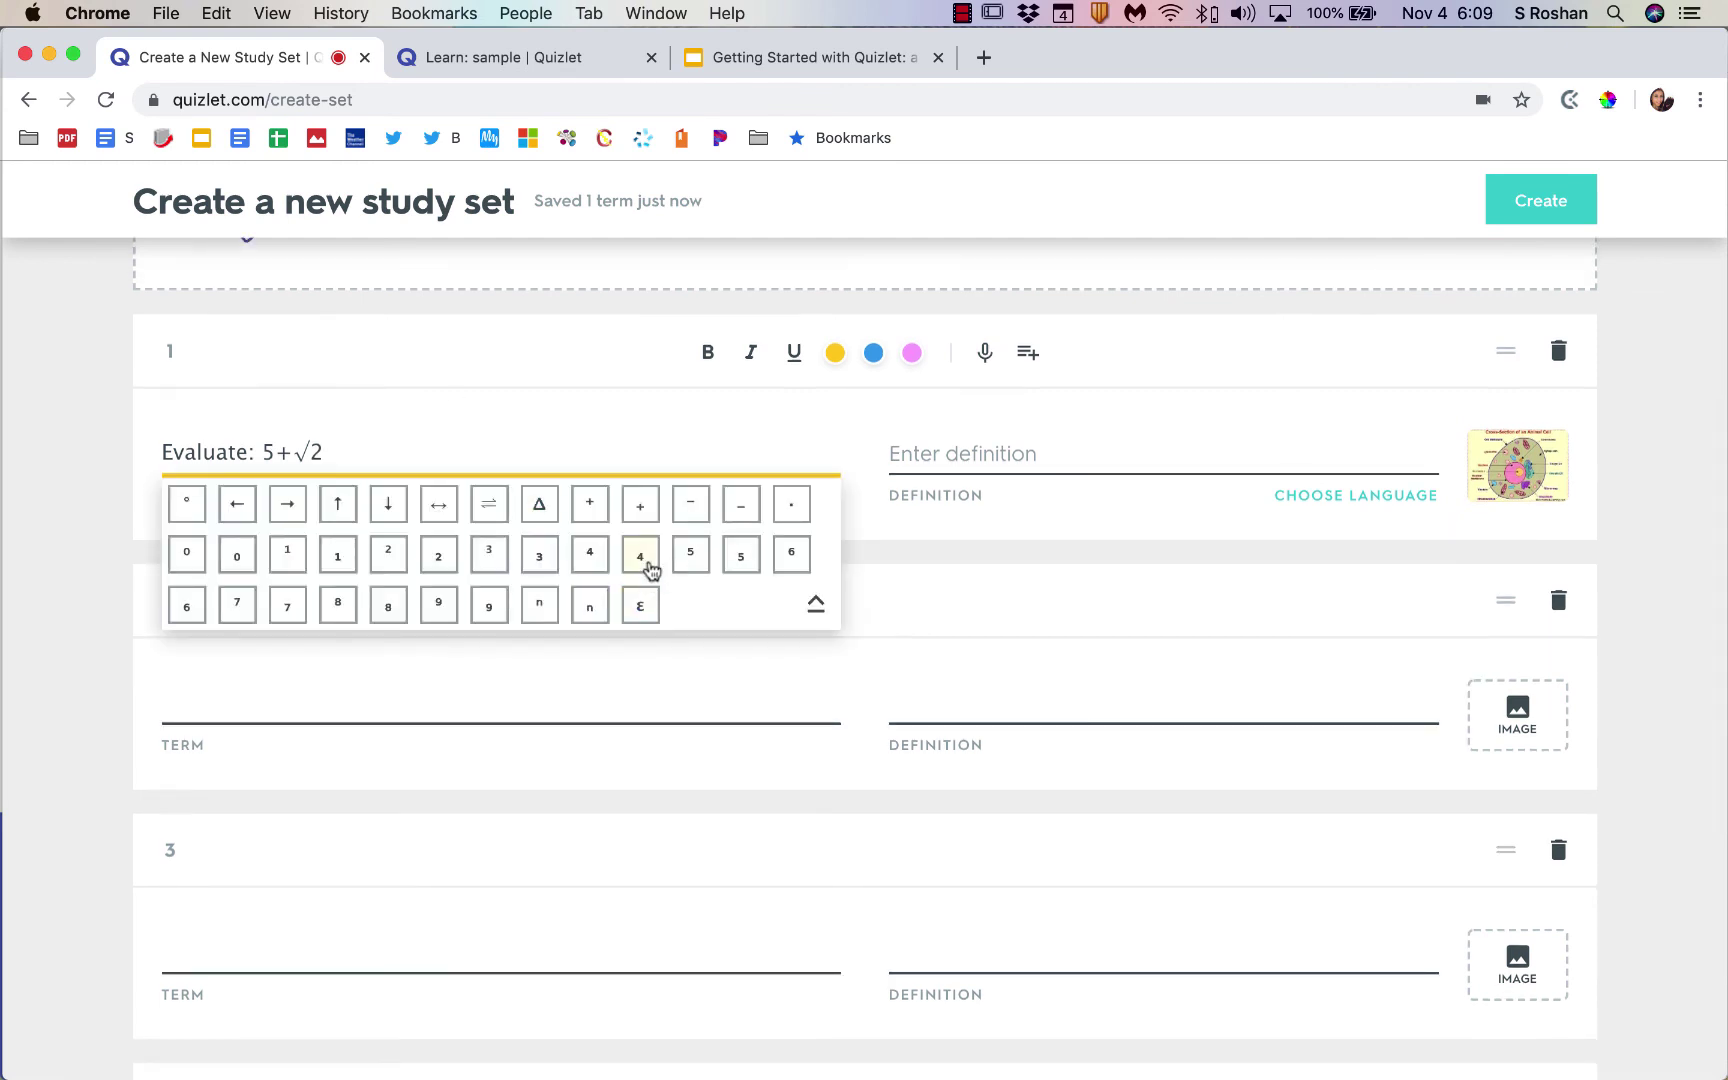
scroll(290, 588, "up", 2)
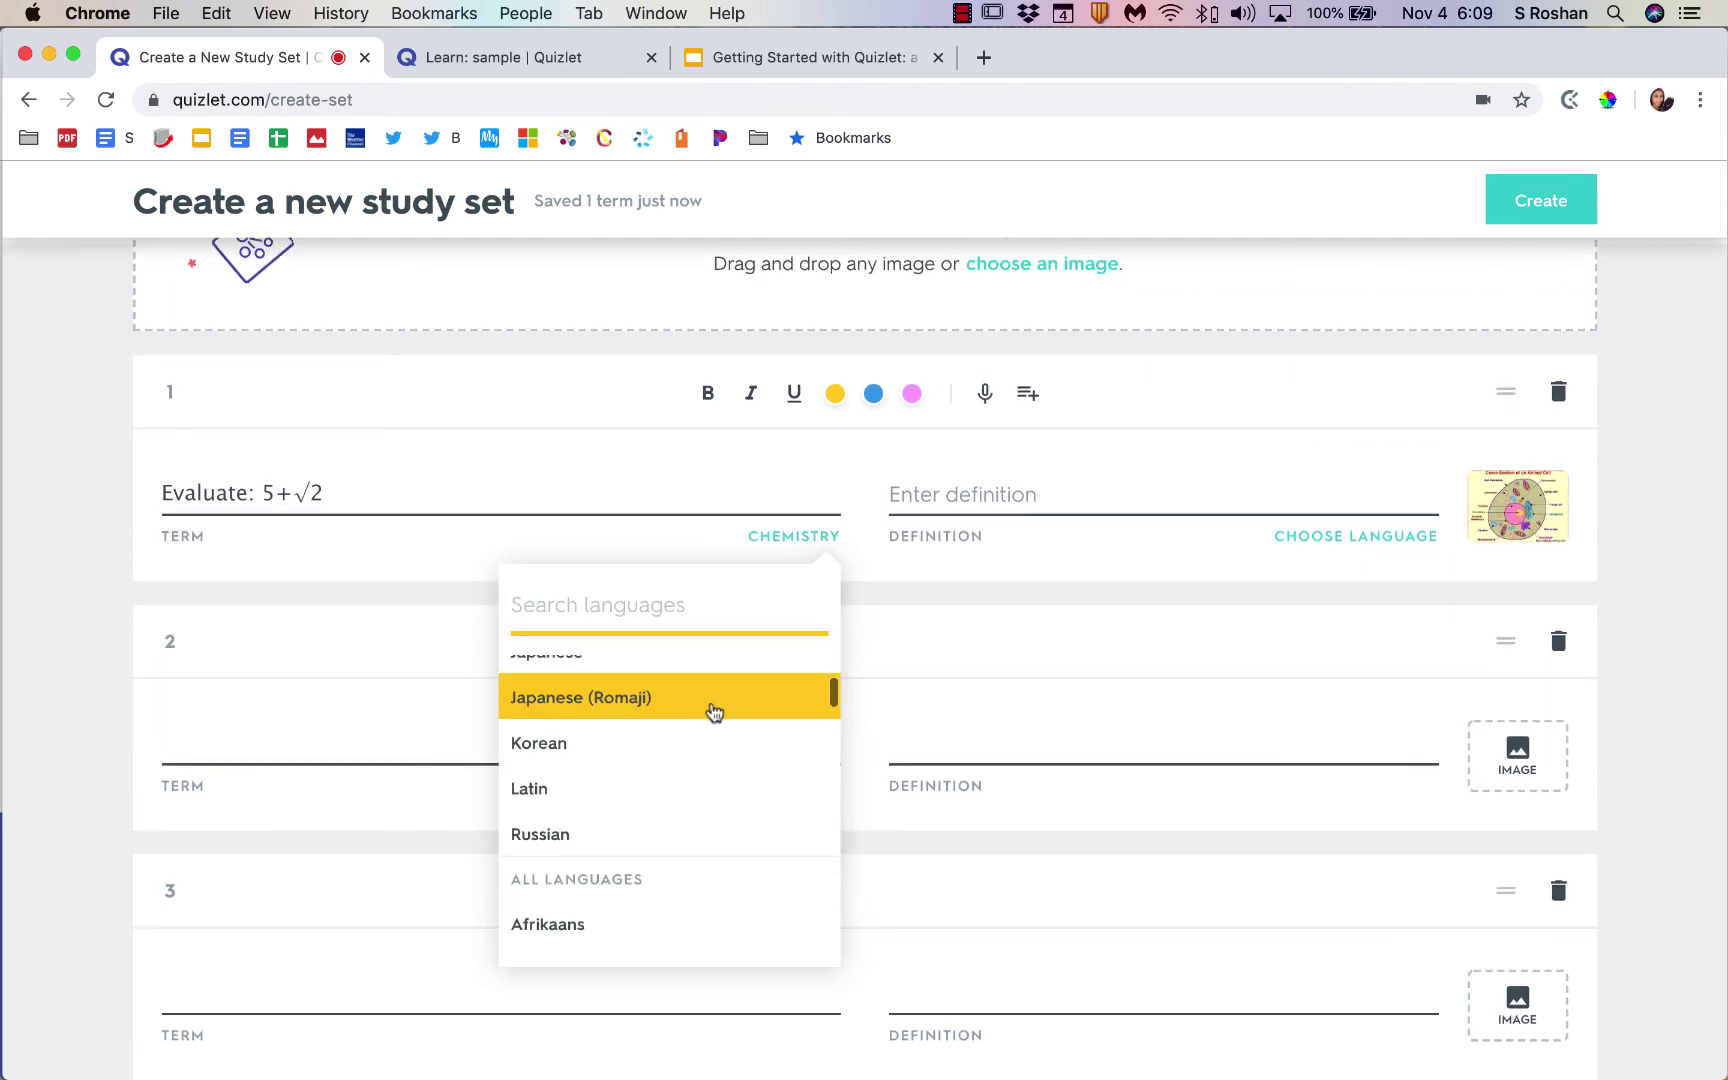
scroll(713, 711, "down", 10)
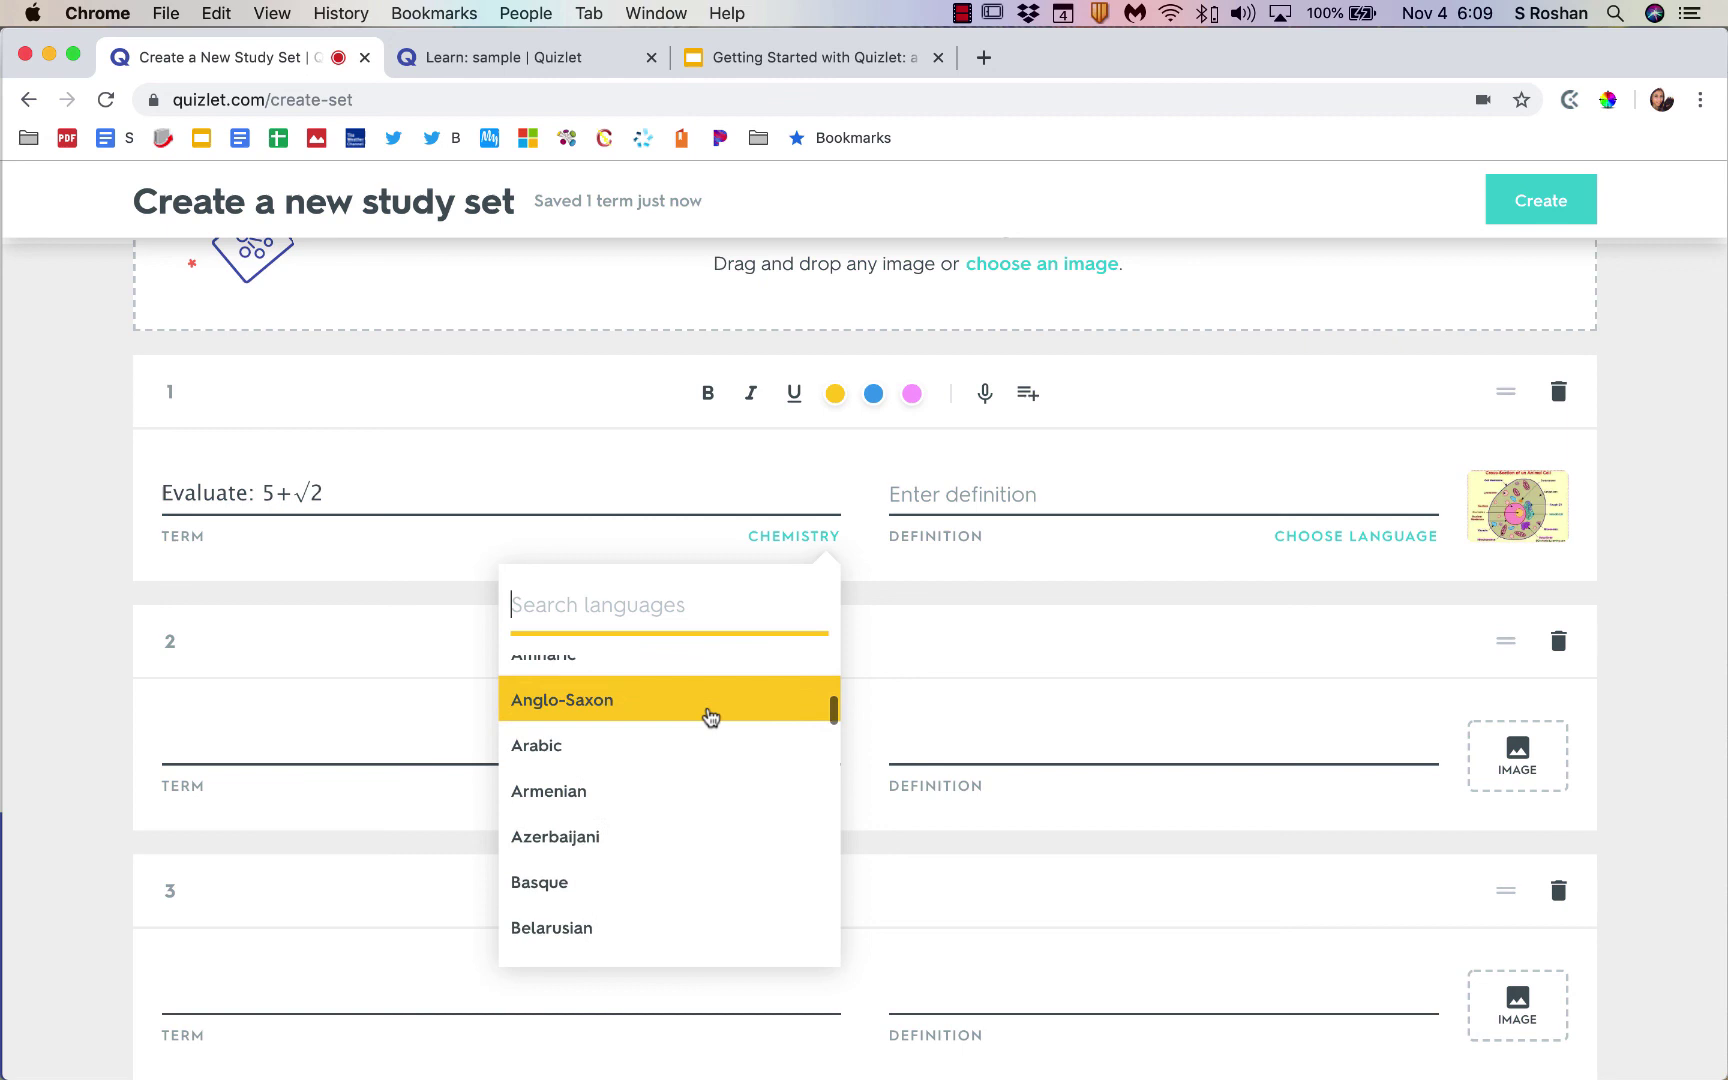
scroll(705, 718, "down", 10)
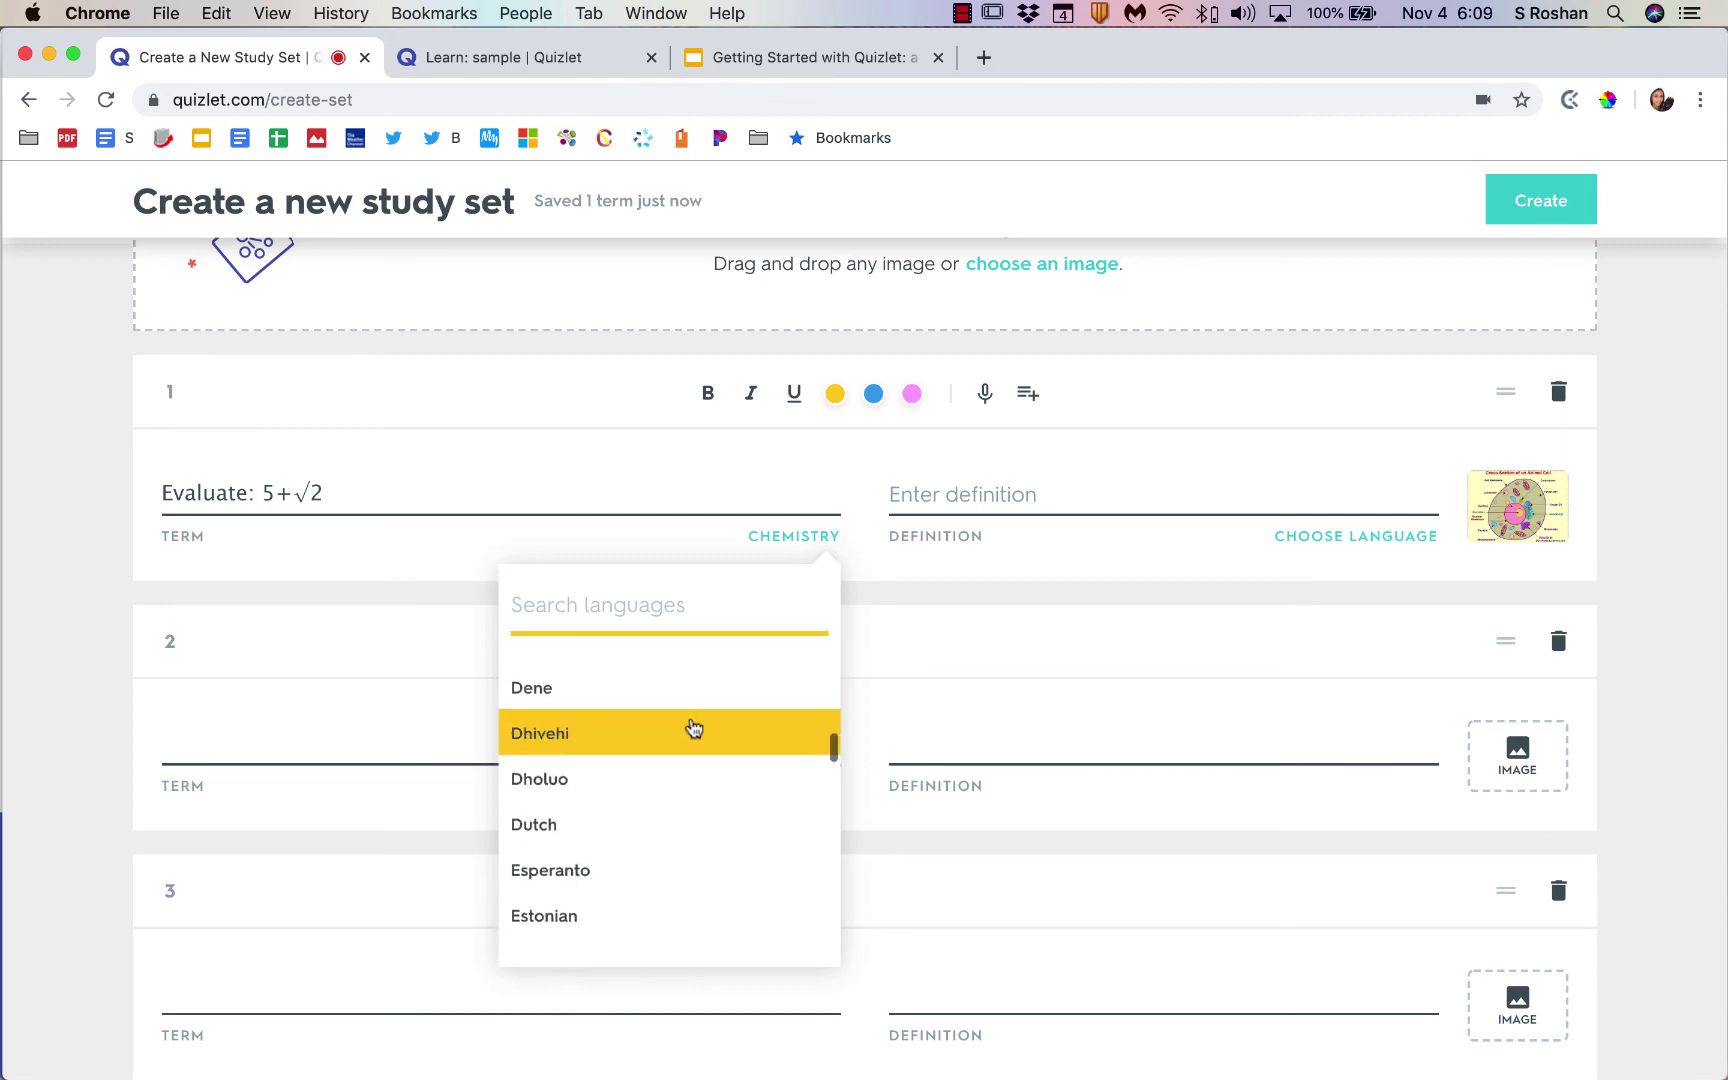
scroll(690, 728, "up", 15)
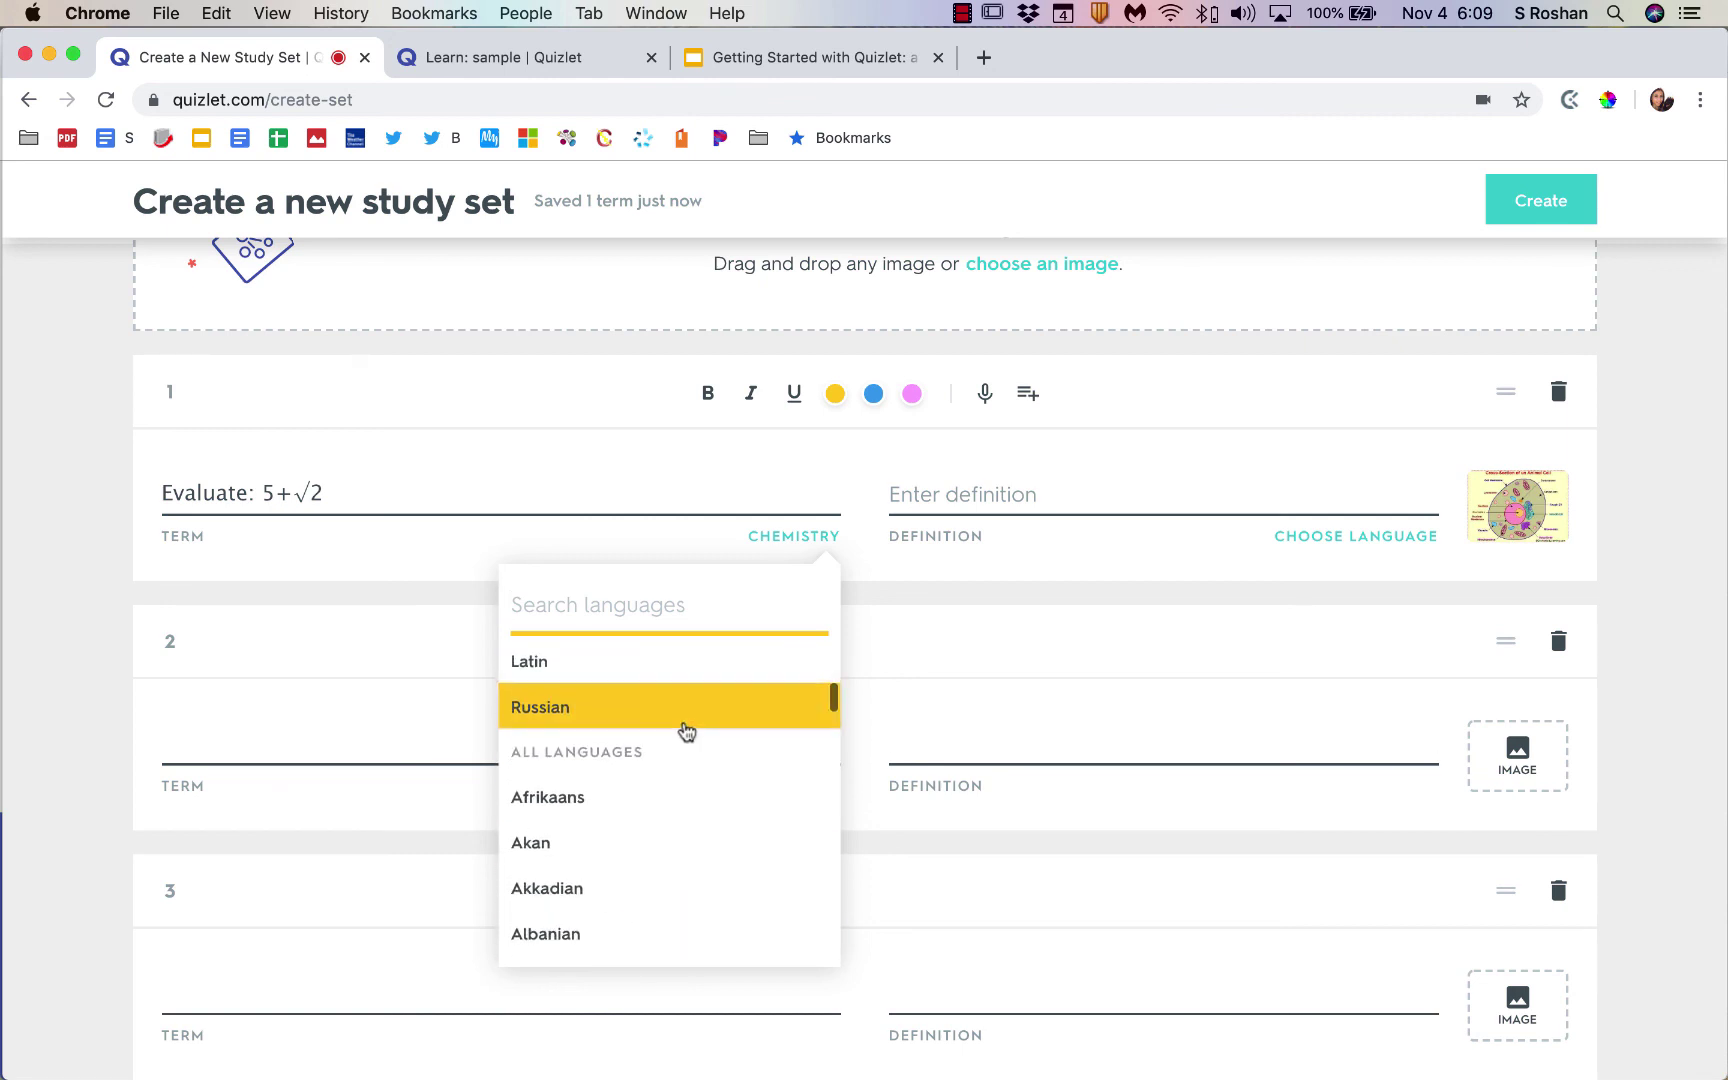
scroll(686, 730, "up", 10)
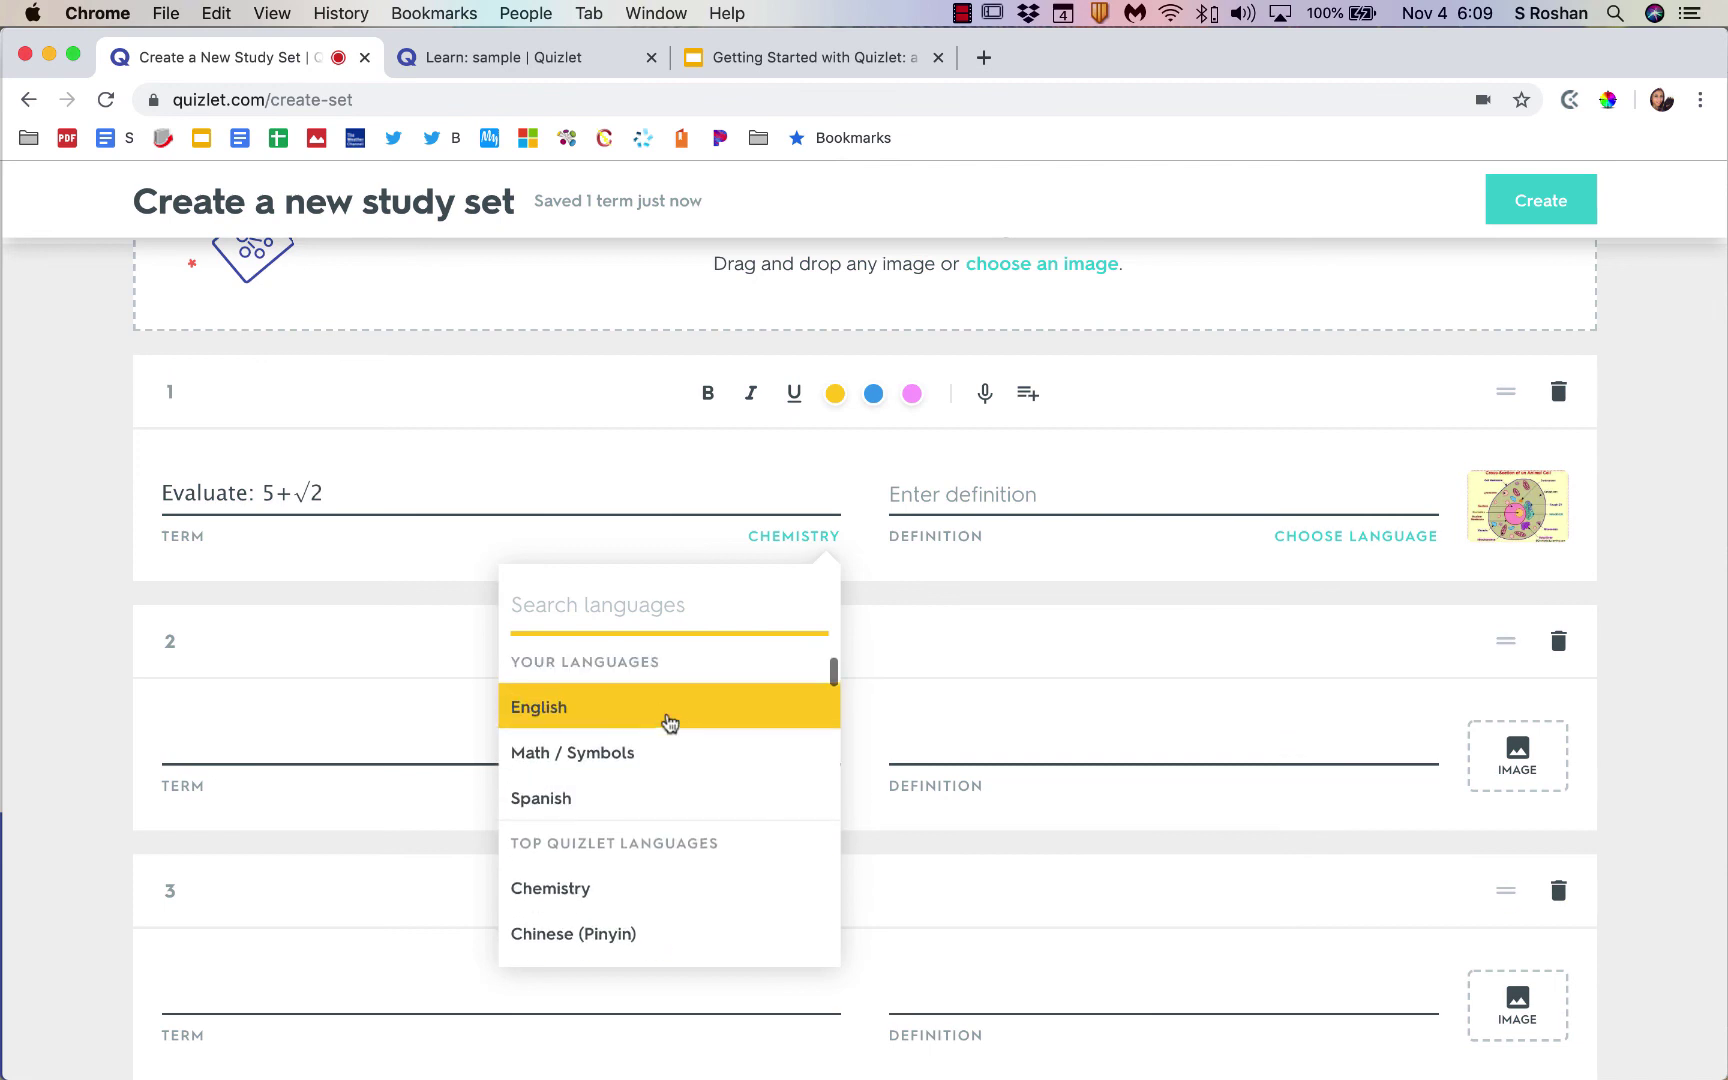
left_click(630, 785)
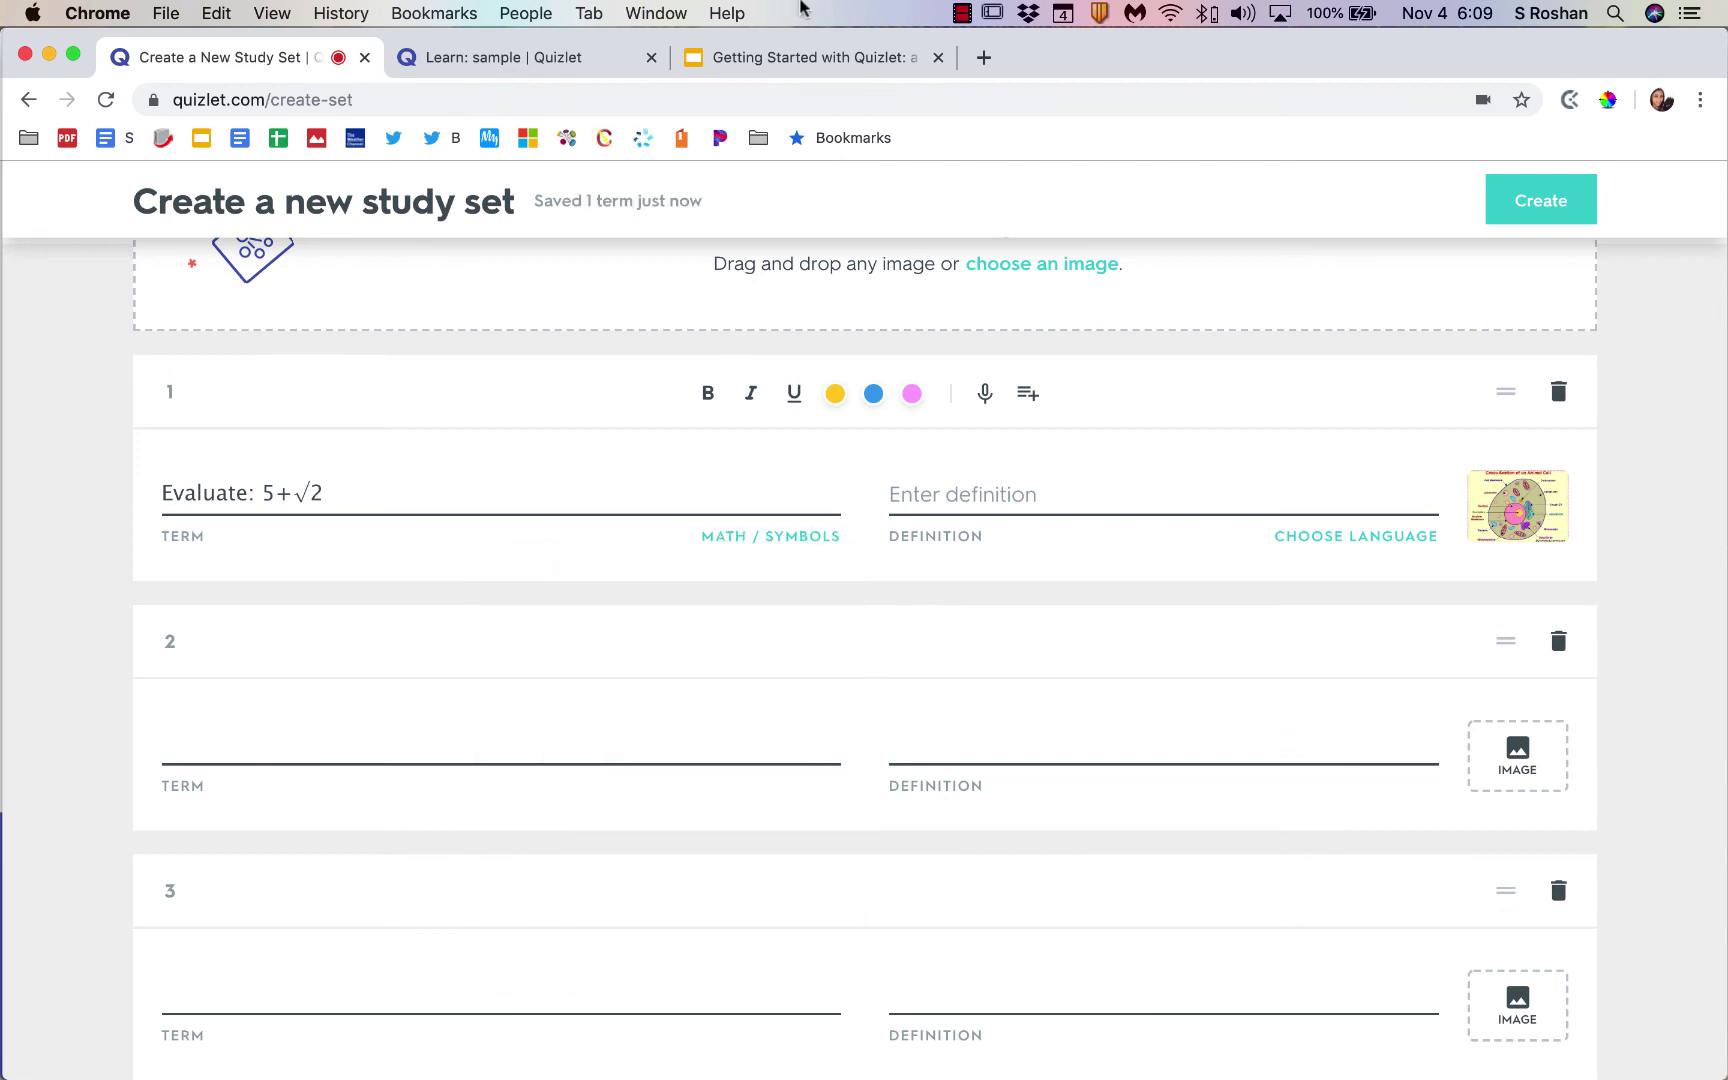
left_click(812, 60)
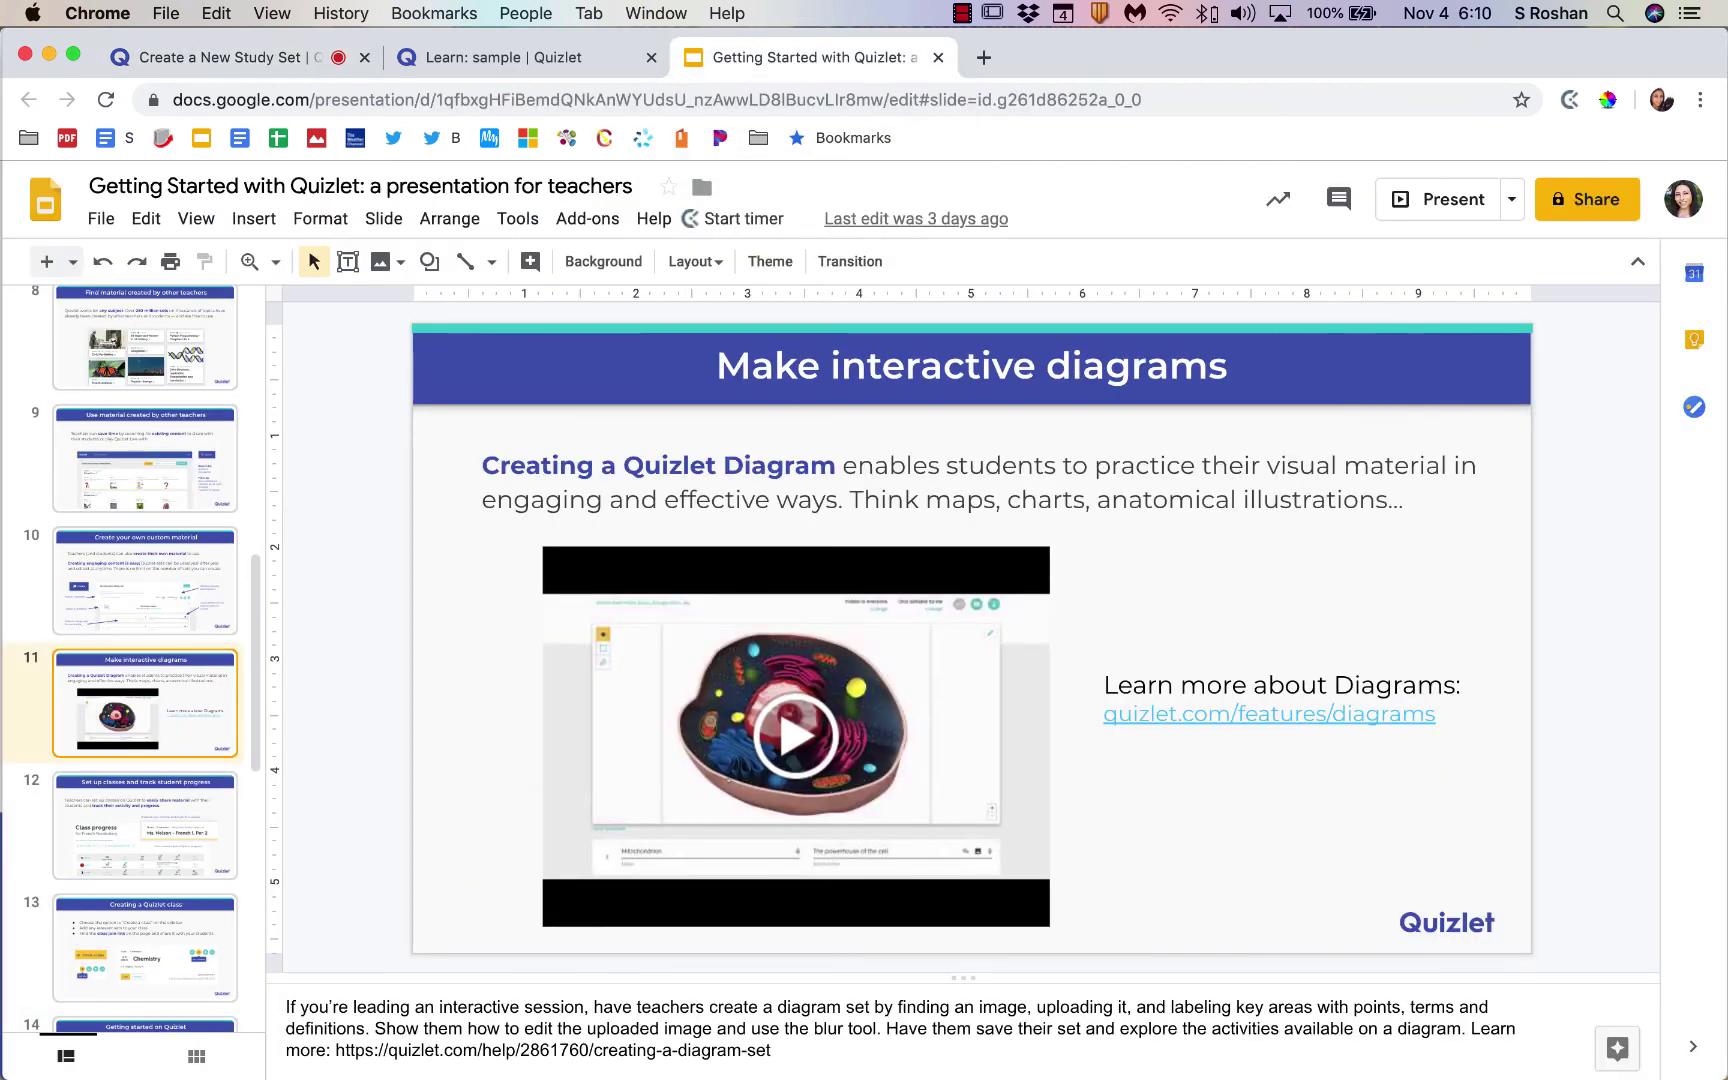
Step: Step from slide 11 past slide 12 to 'Creating a Quizlet class', then return to Quizlet
key("Down")
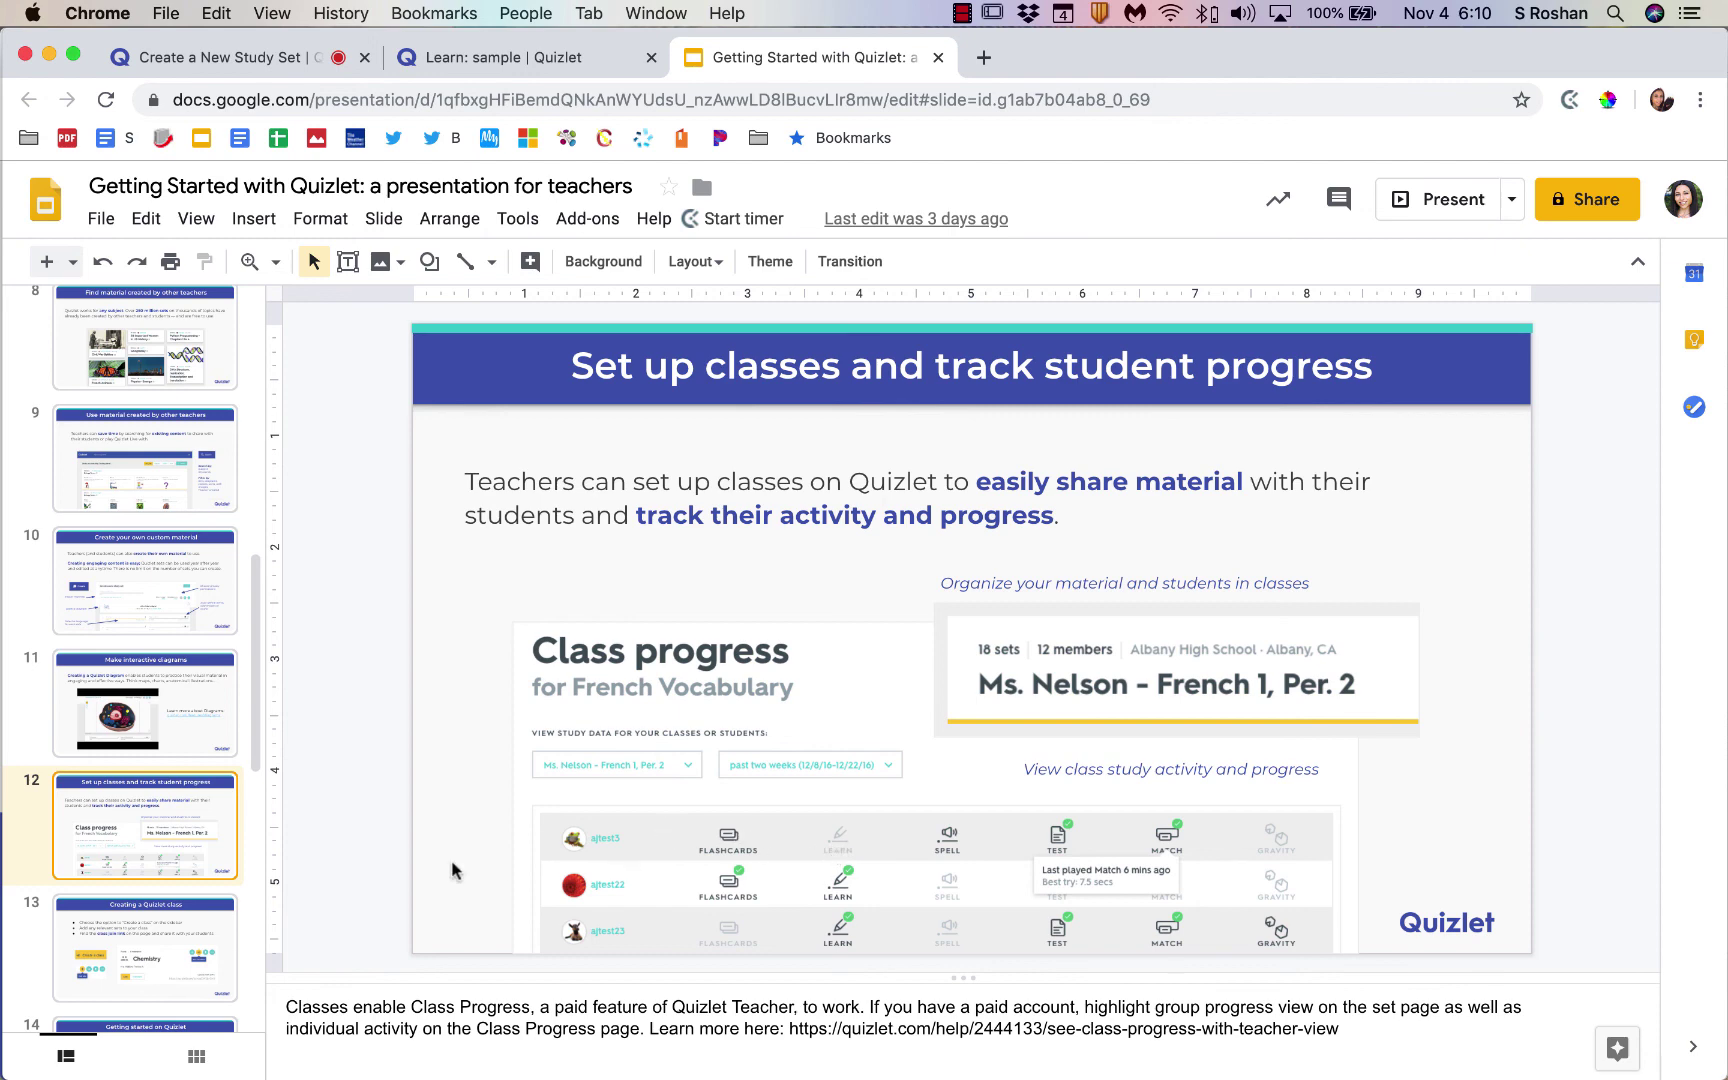
key("Down")
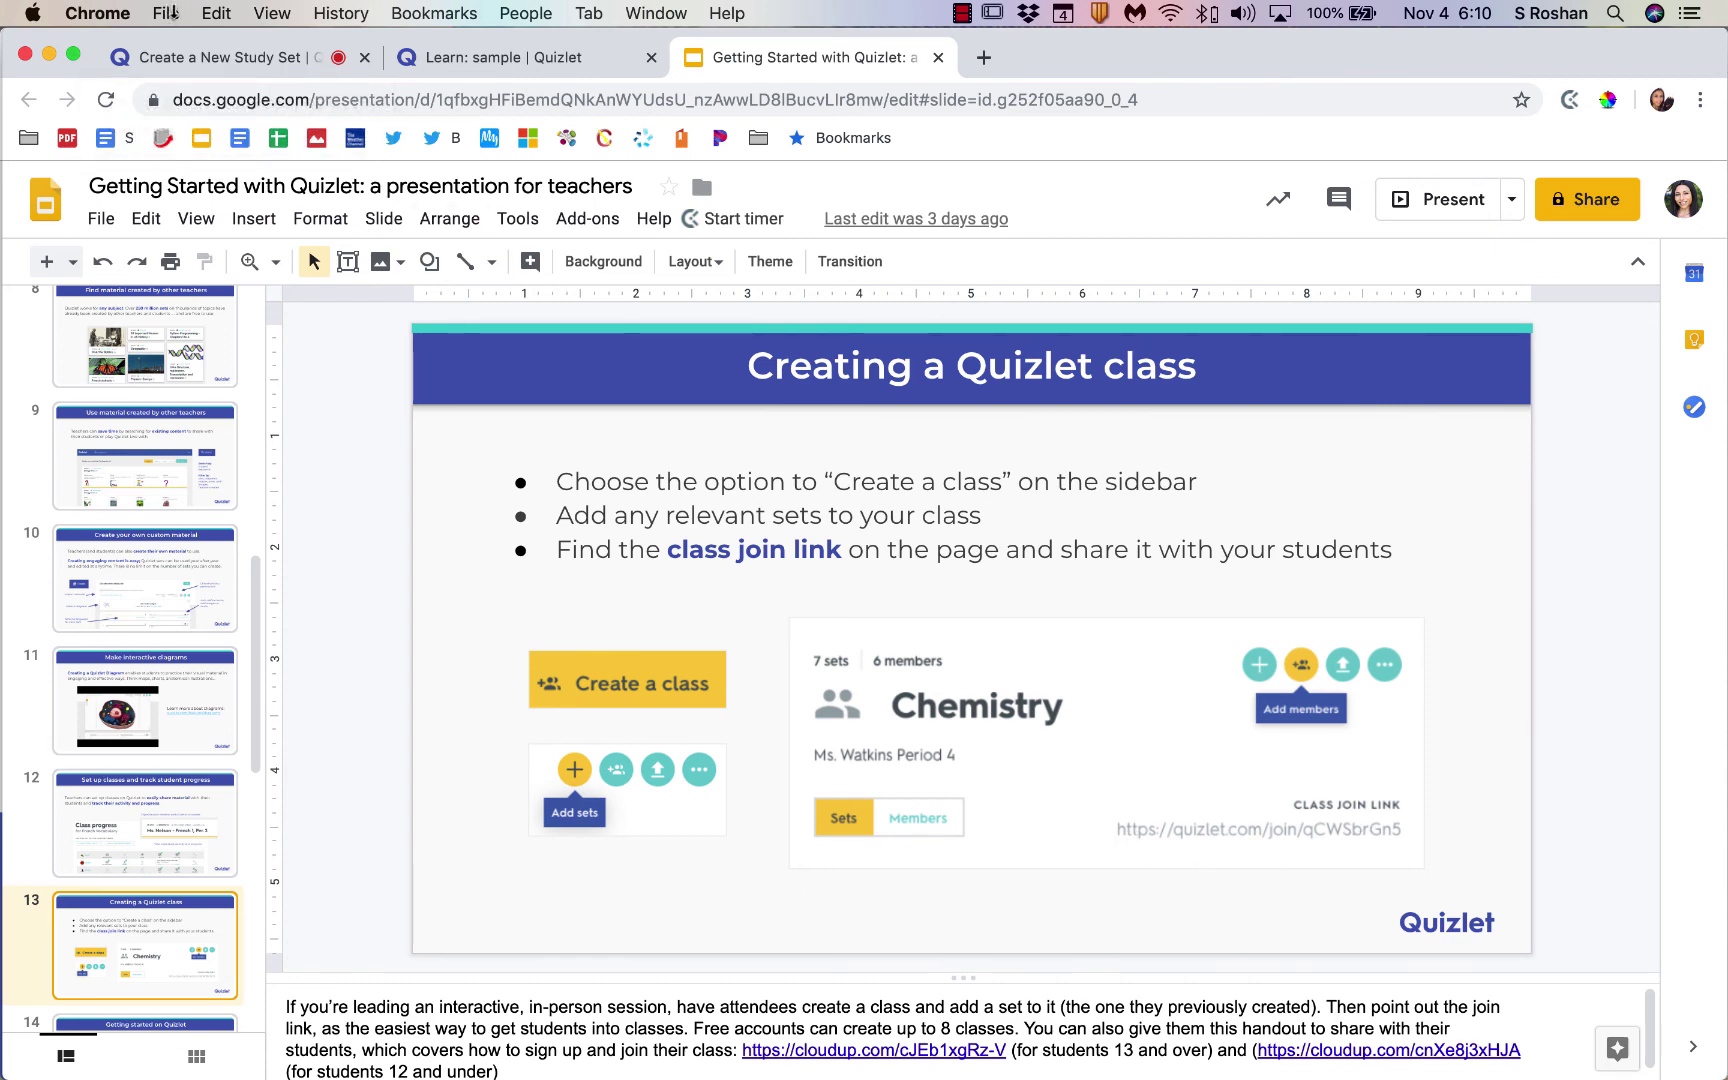
left_click(200, 57)
Step: Leave the sample Learn session, open the AP Calculus AB class, review members and sets, and select its join link
left_click(453, 62)
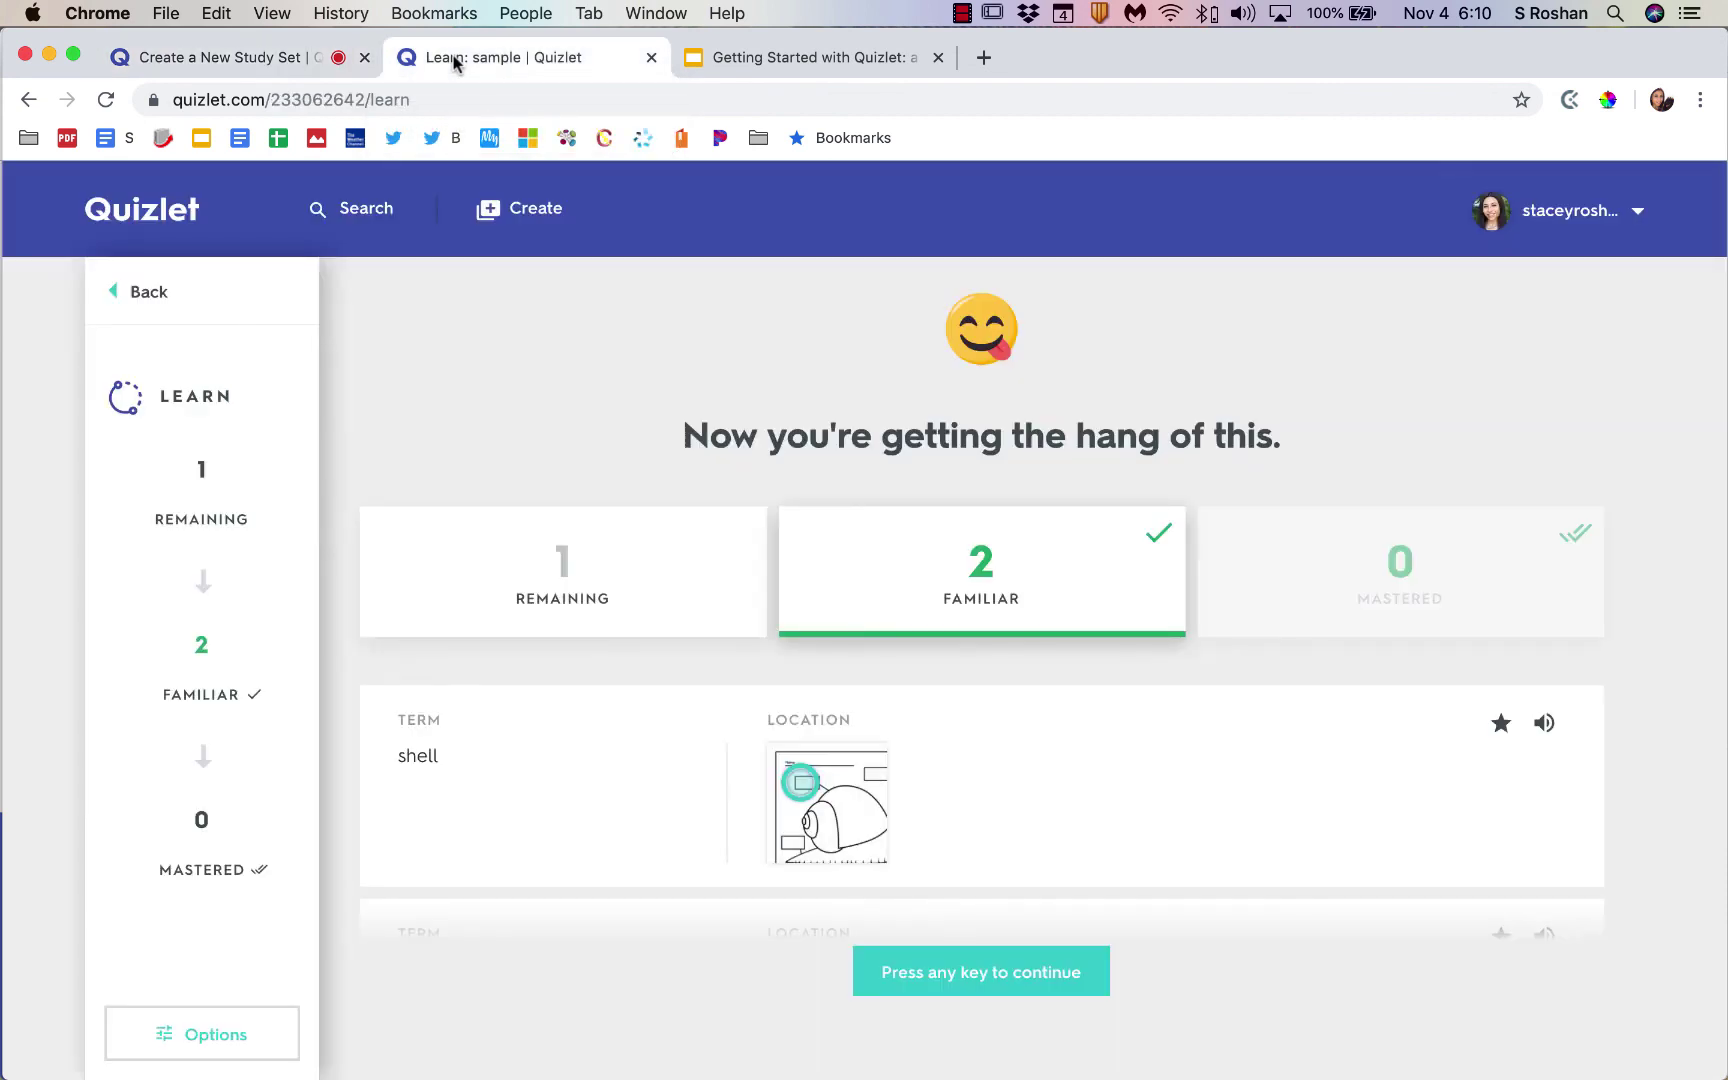
left_click(150, 285)
left_click(204, 815)
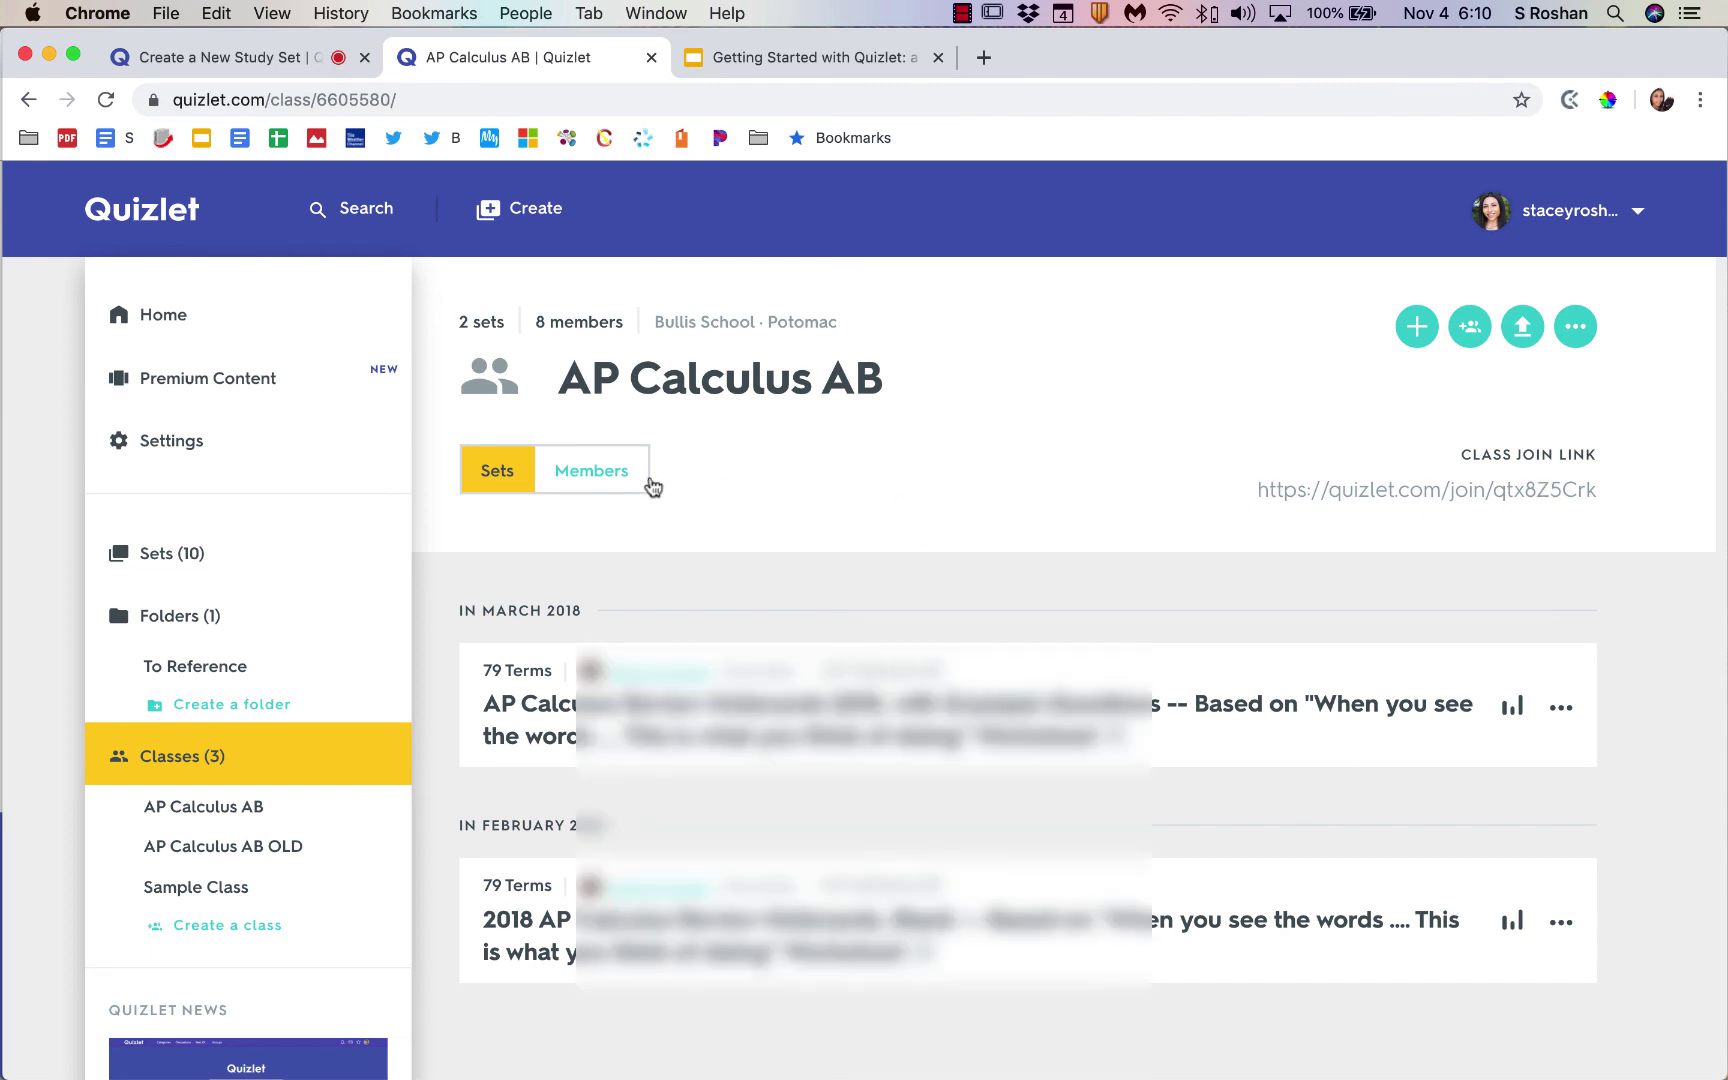
left_click(632, 482)
left_click(495, 497)
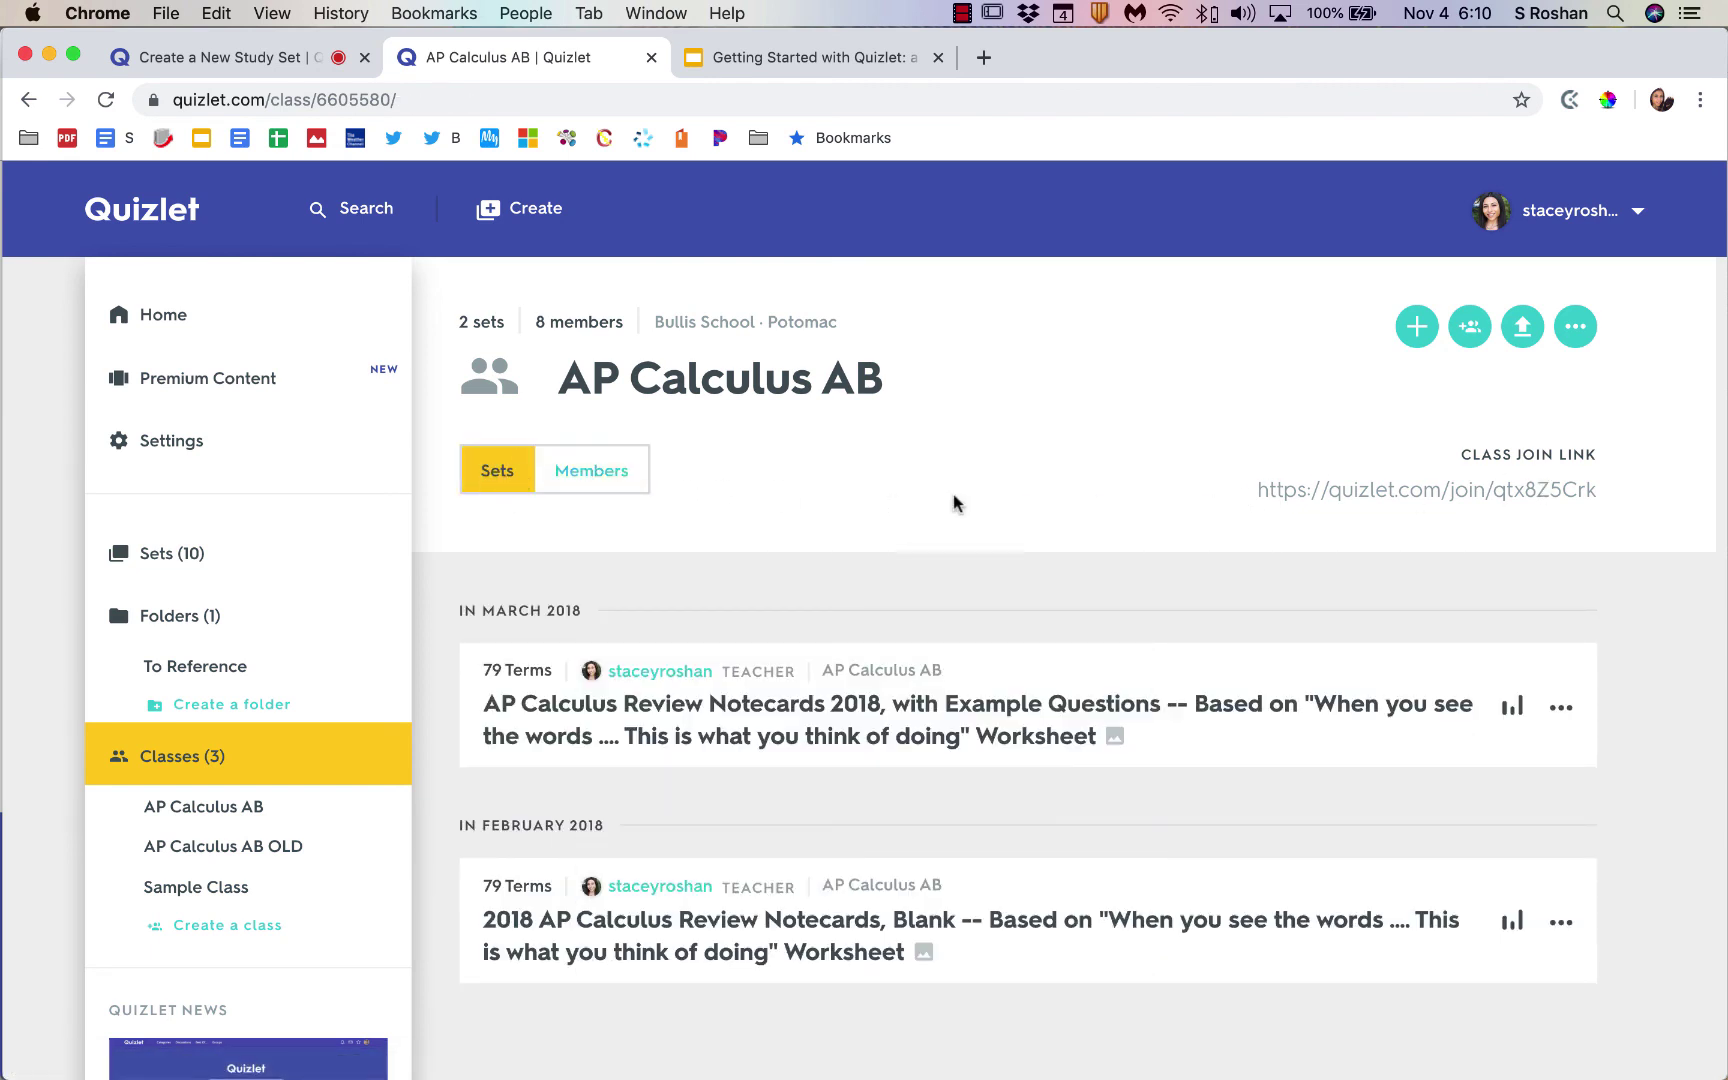
left_click_drag(1257, 492, 1622, 494)
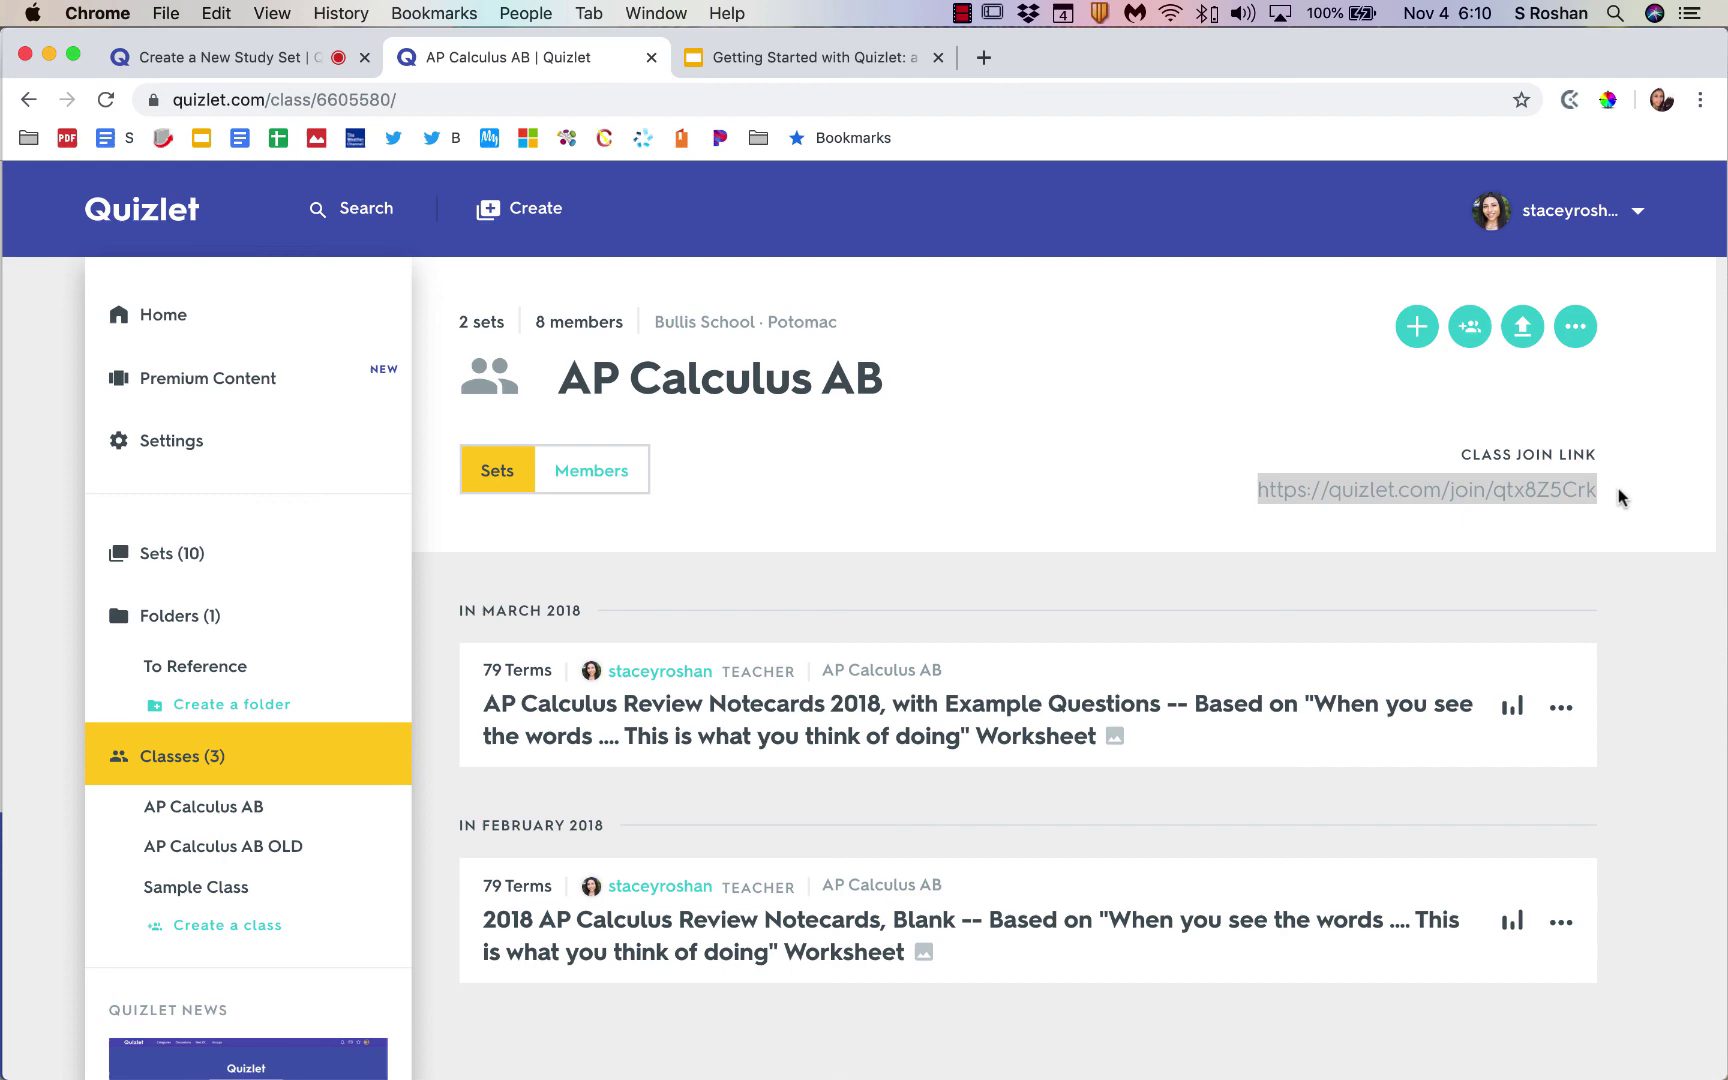
left_click(1494, 520)
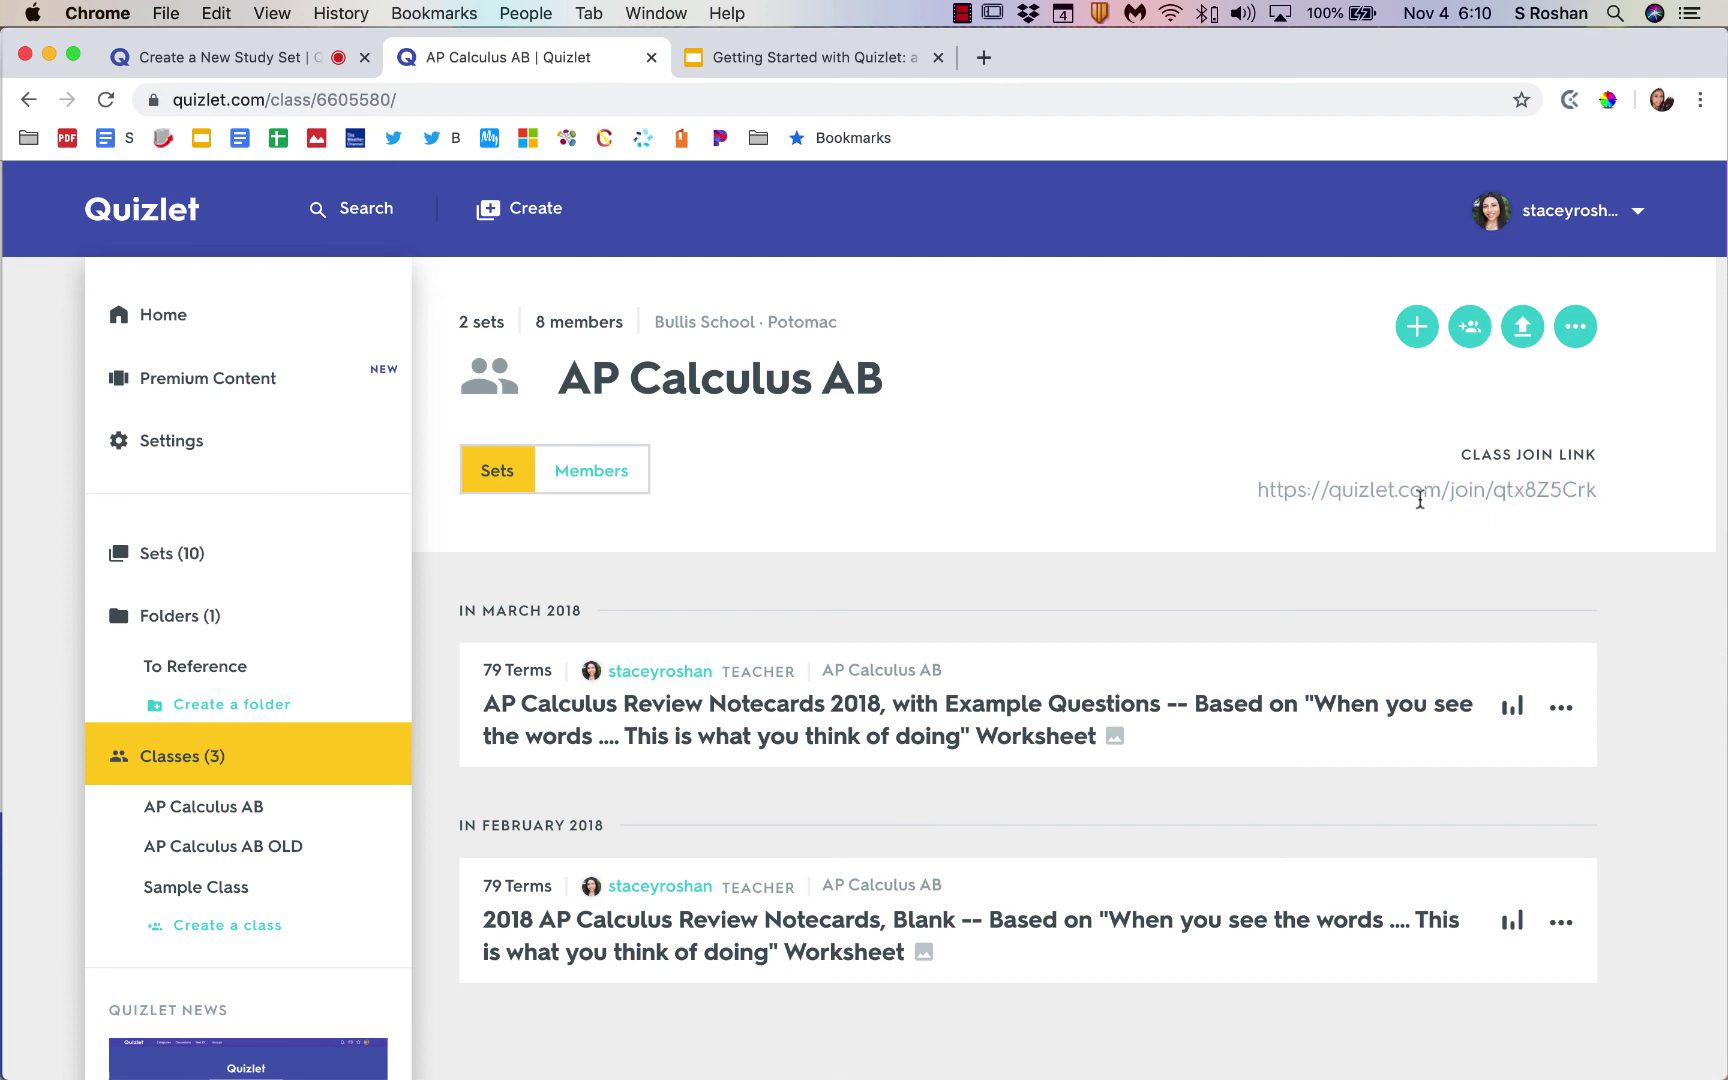
Step: Move the teacher presentation ahead to slide 15, listing six Quizlet Teacher subscription features
left_click(810, 57)
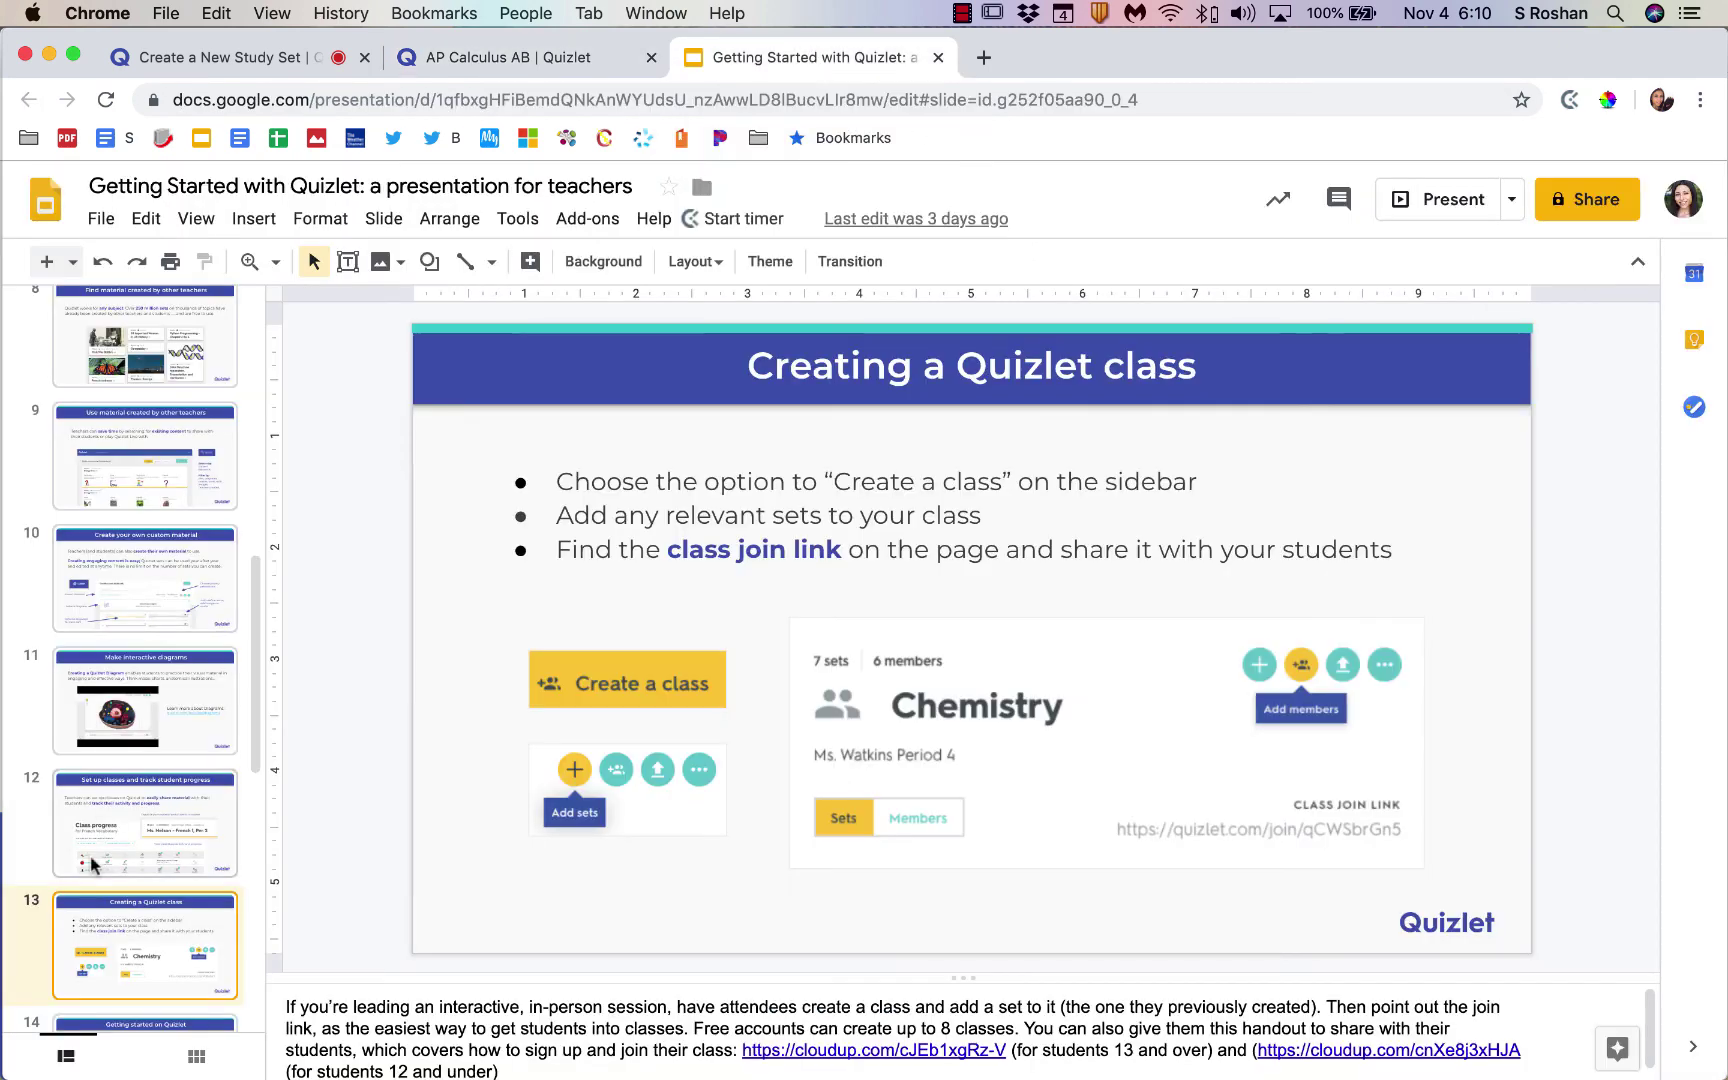
key("Down")
key("Down")
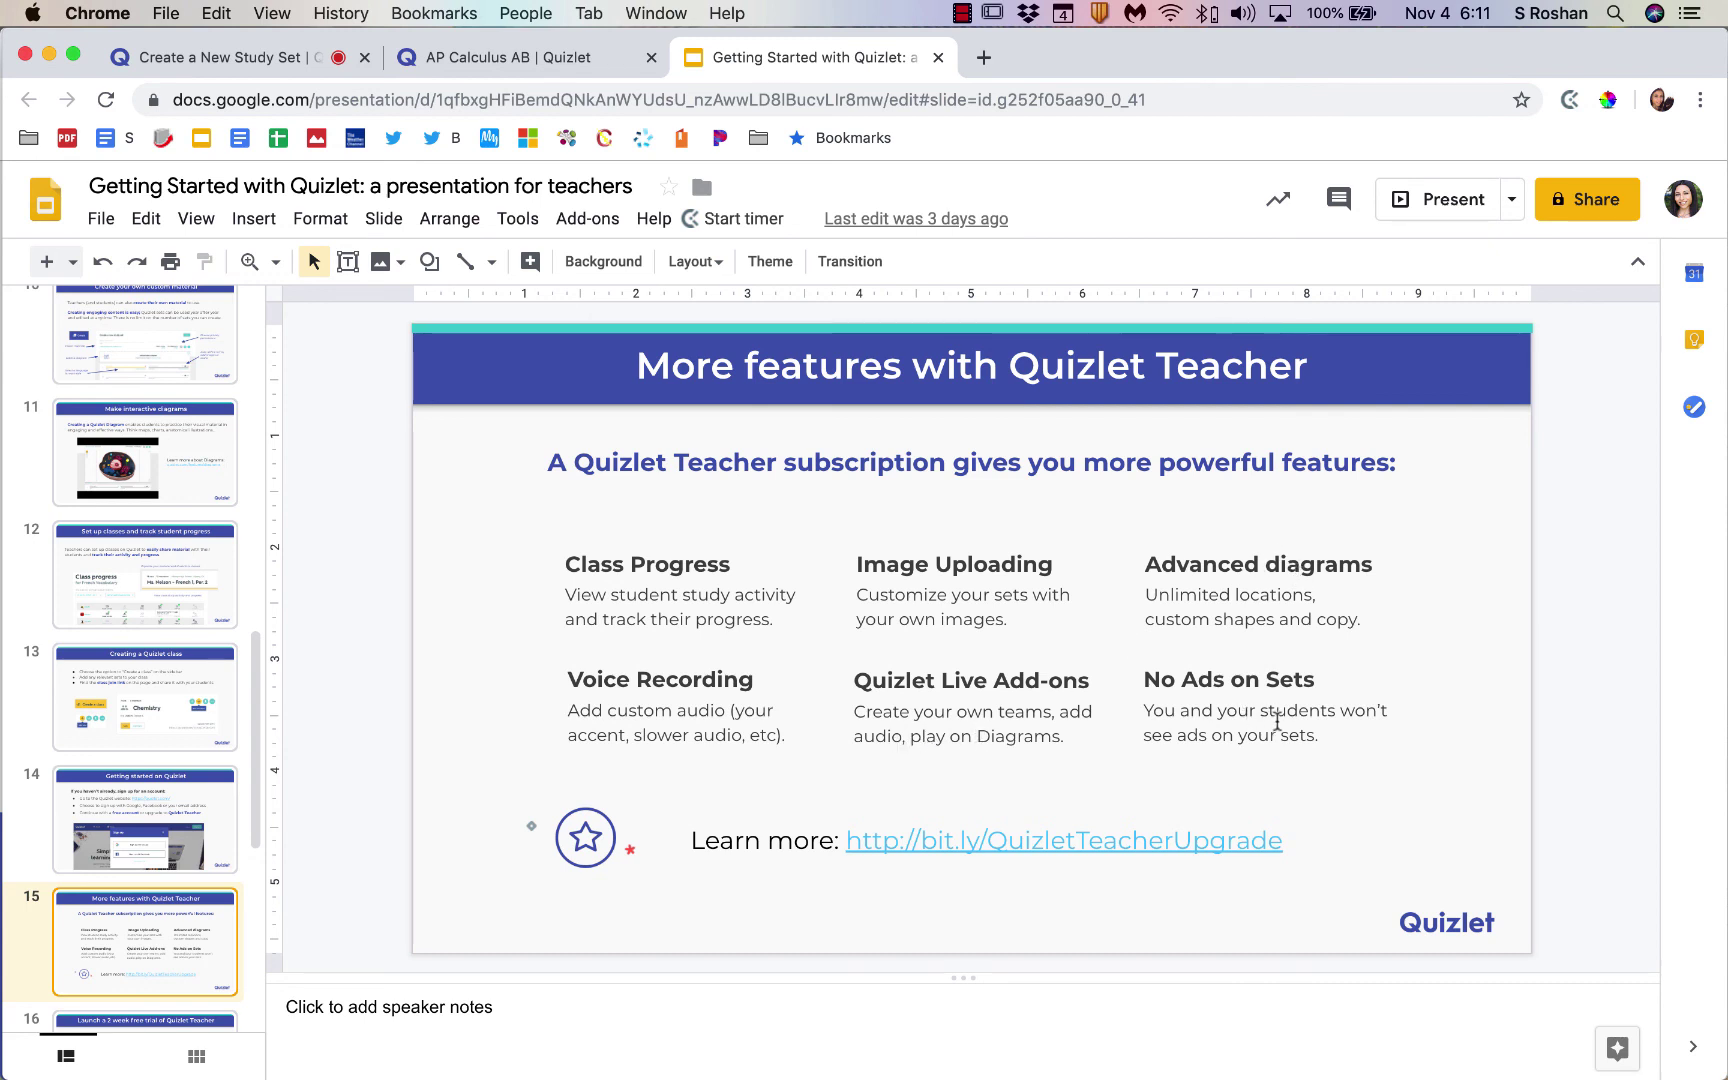
scroll(118, 585, "down", 5)
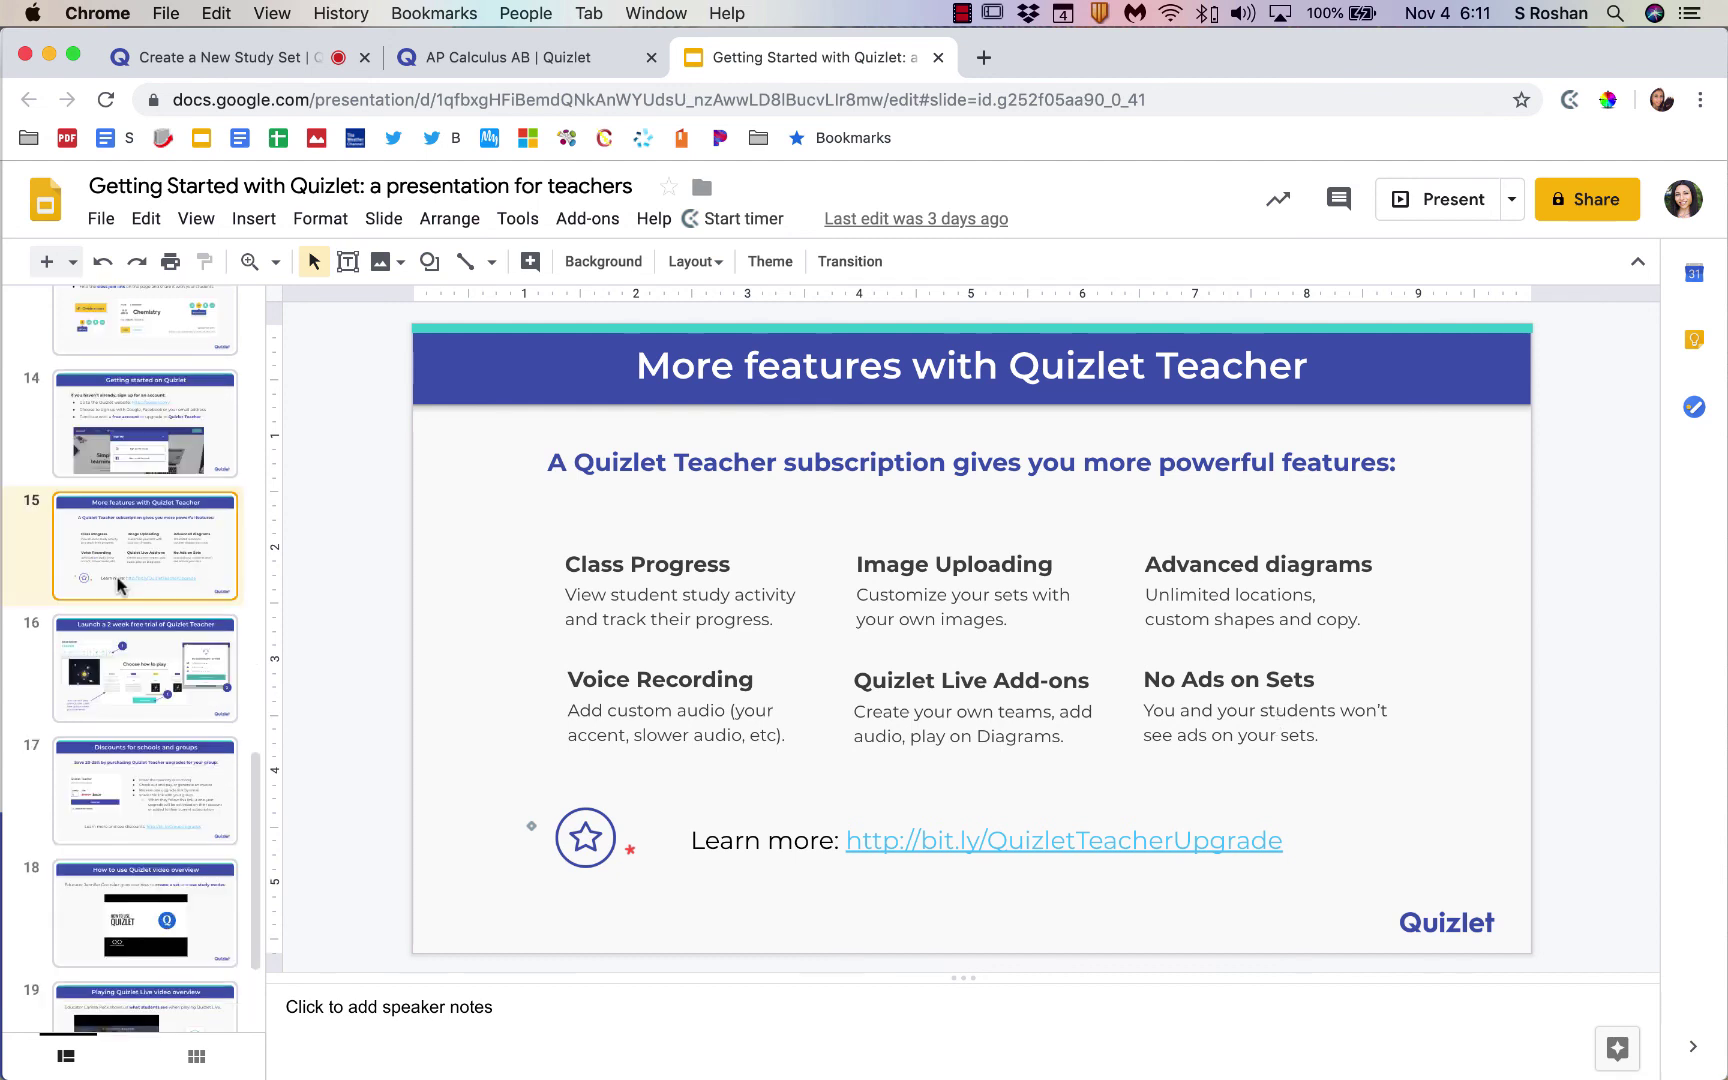